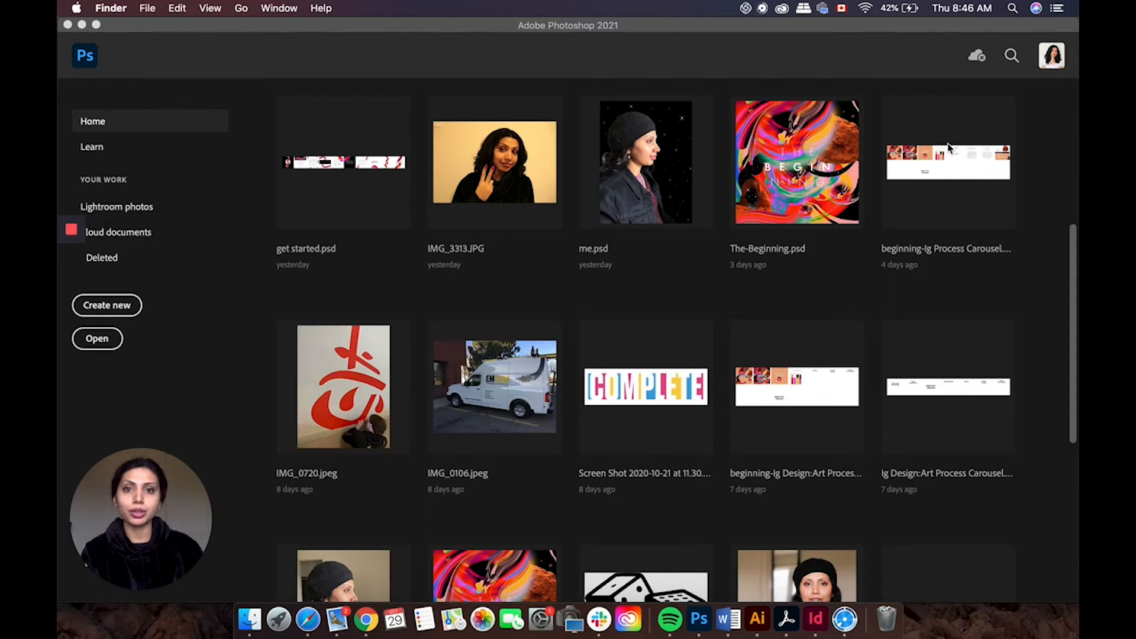
{"action": "left_click", "coordinate": [758, 620]}
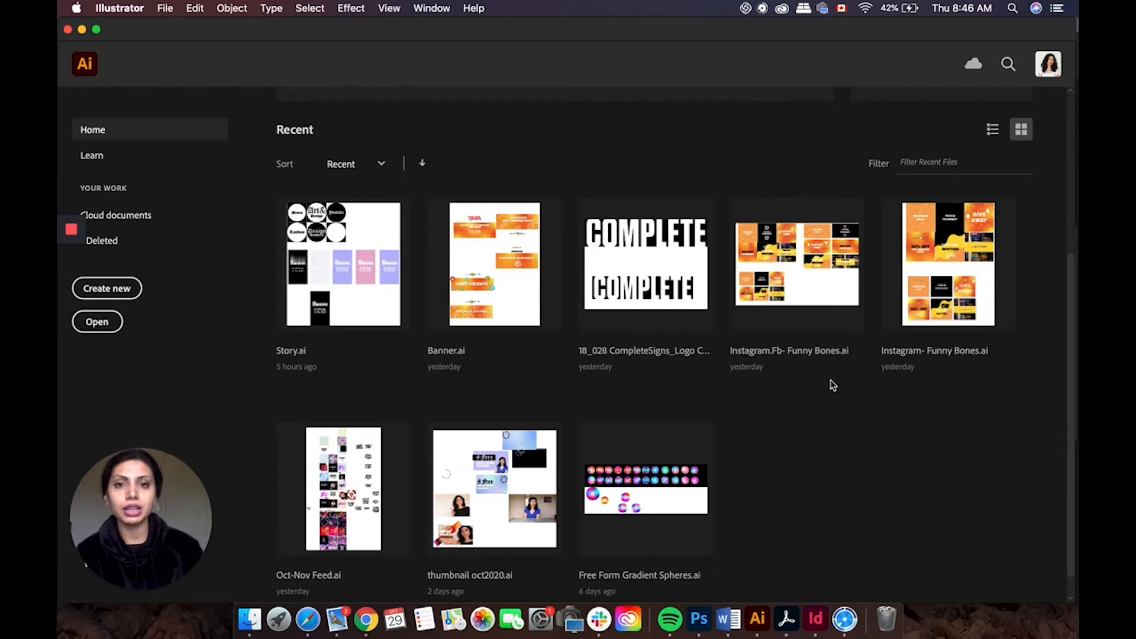
{"action": "left_click", "coordinate": [707, 631]}
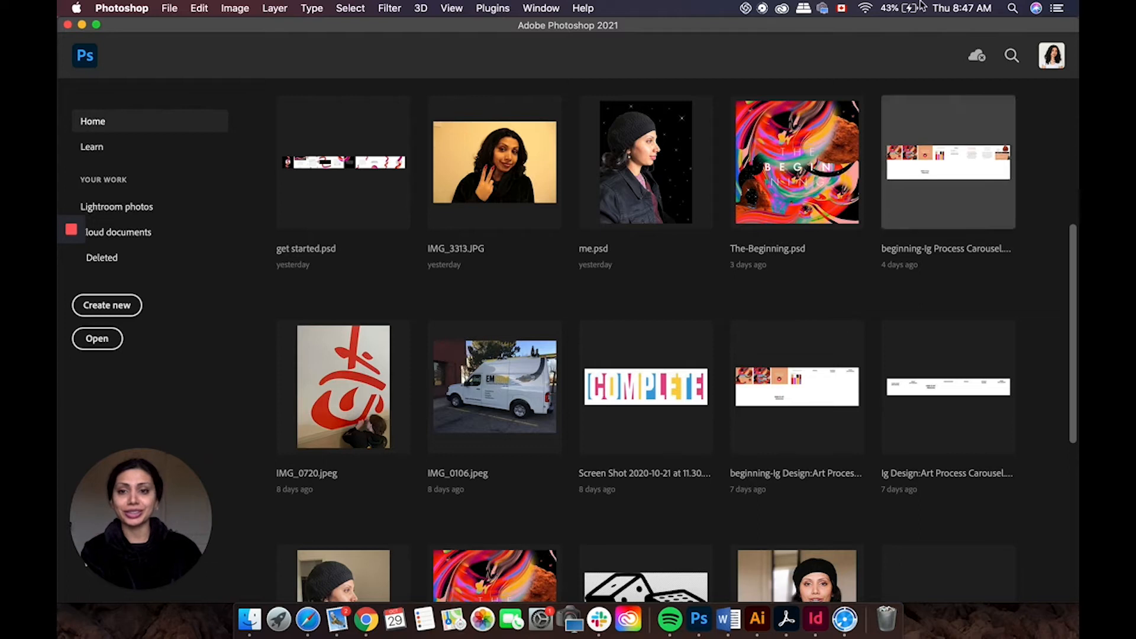
Step: Create a new 1500 x 2000 pixel document at 72 pixels/inch
{"action": "left_click", "coordinate": [114, 318]}
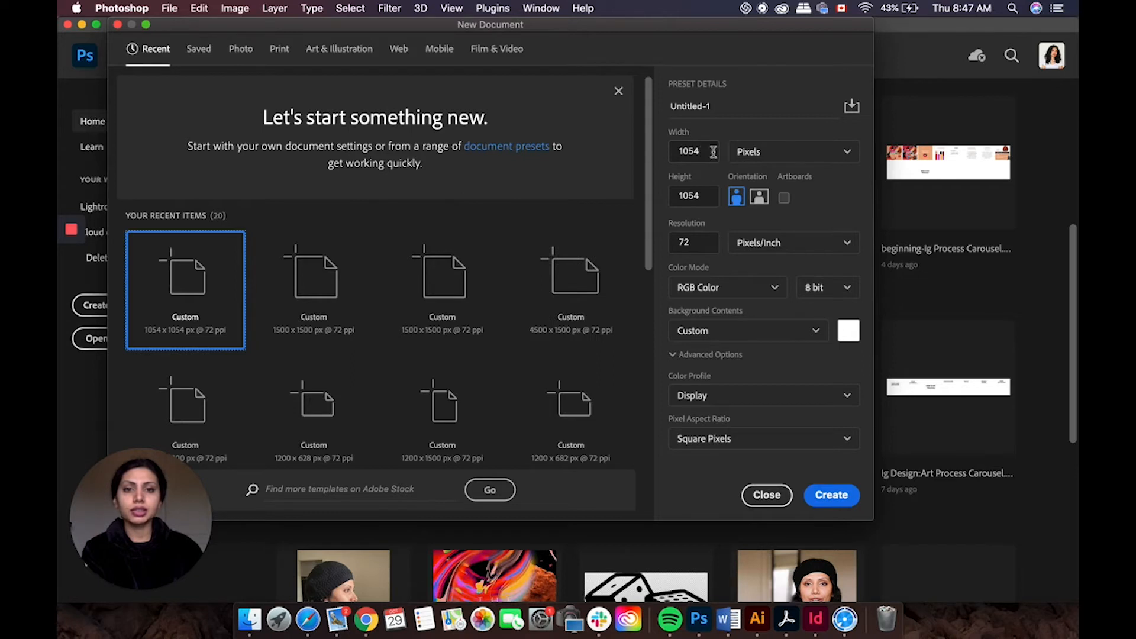
{"action": "left_click_drag", "start_coordinate": [699, 152], "coordinate": [661, 160]}
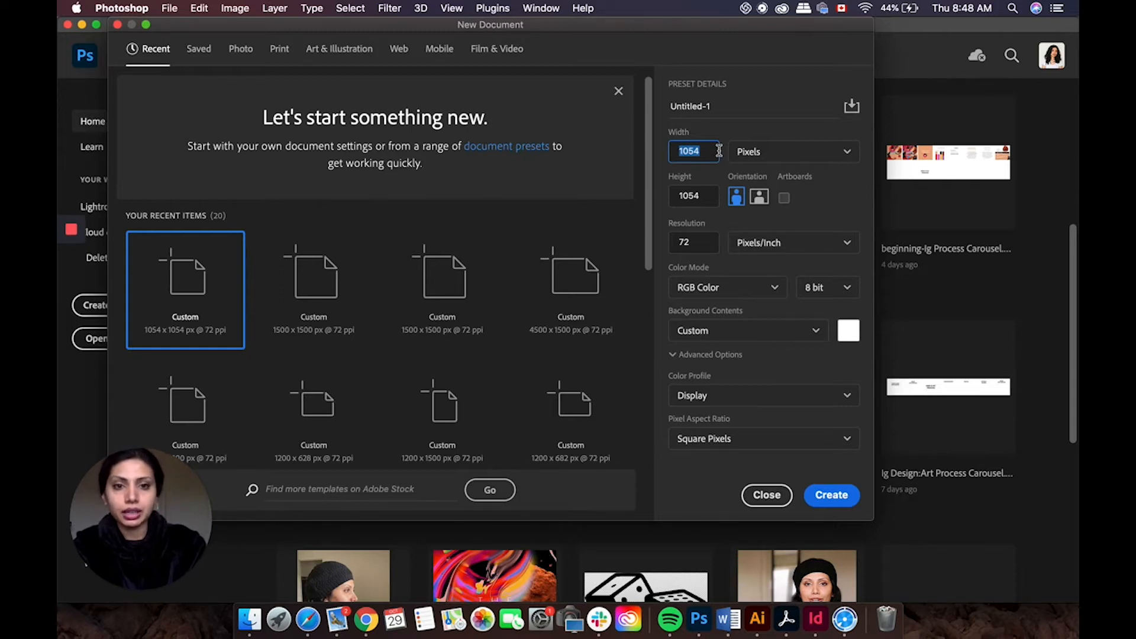
{"action": "key", "text": "BackSpace"}
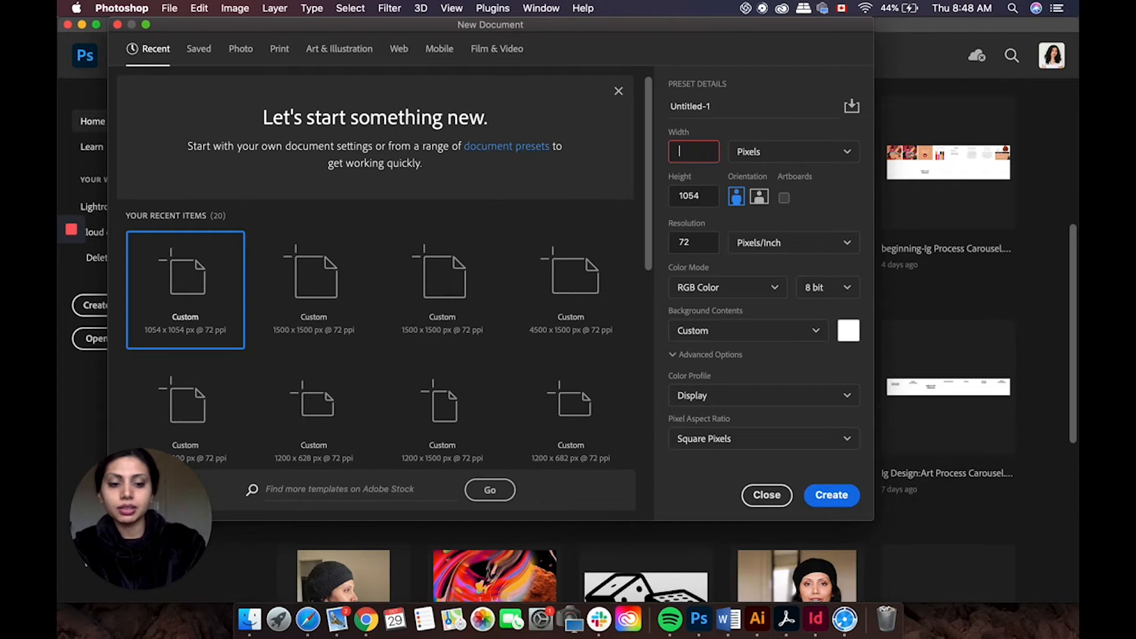
{"action": "type", "text": "1"}
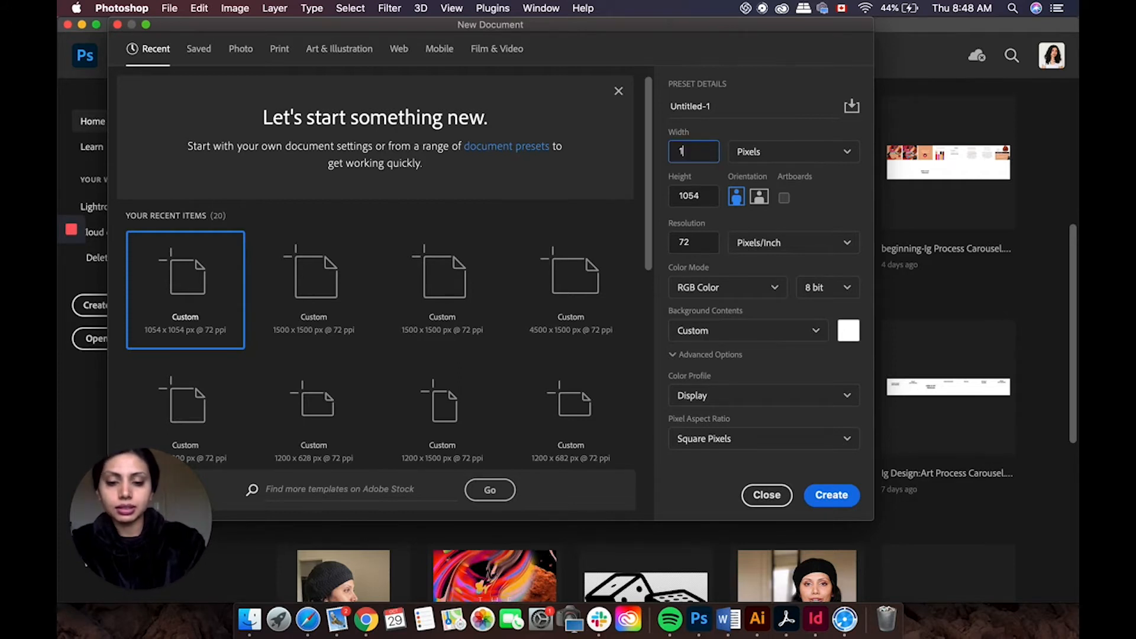
{"action": "type", "text": "500"}
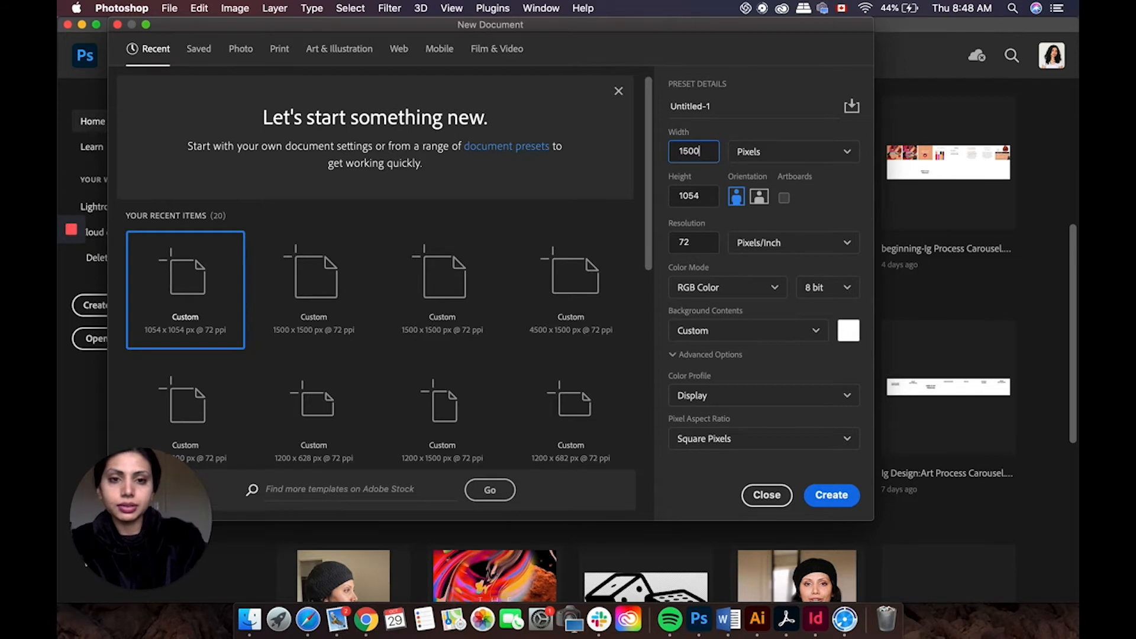
{"action": "left_click", "coordinate": [703, 197]}
{"action": "type", "text": "2000"}
{"action": "left_click", "coordinate": [715, 152]}
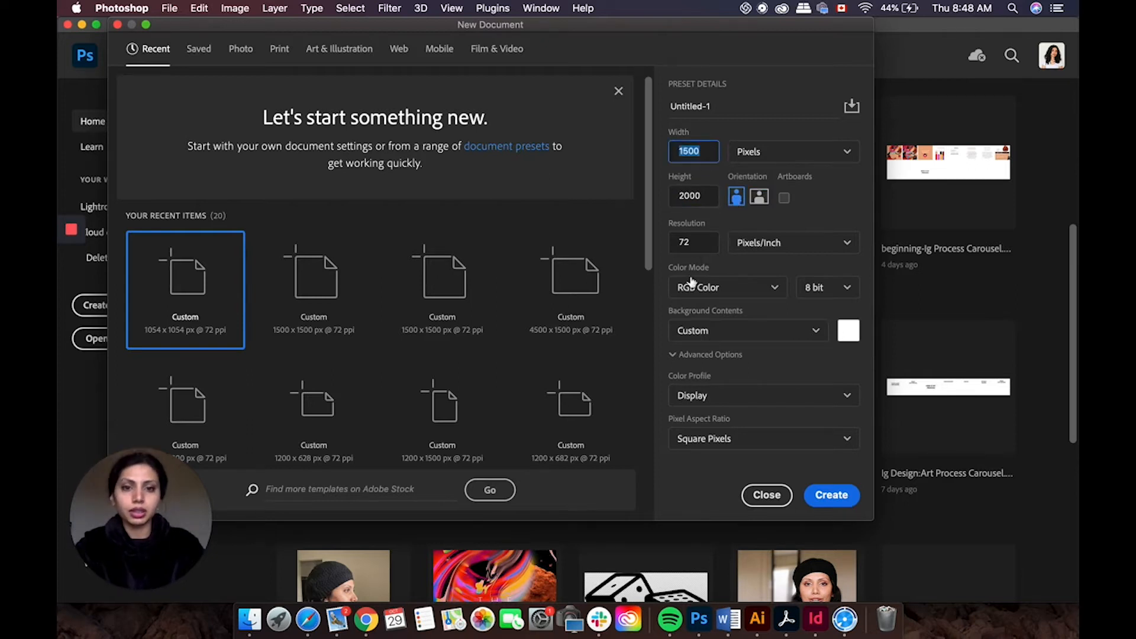
{"action": "left_click", "coordinate": [831, 486]}
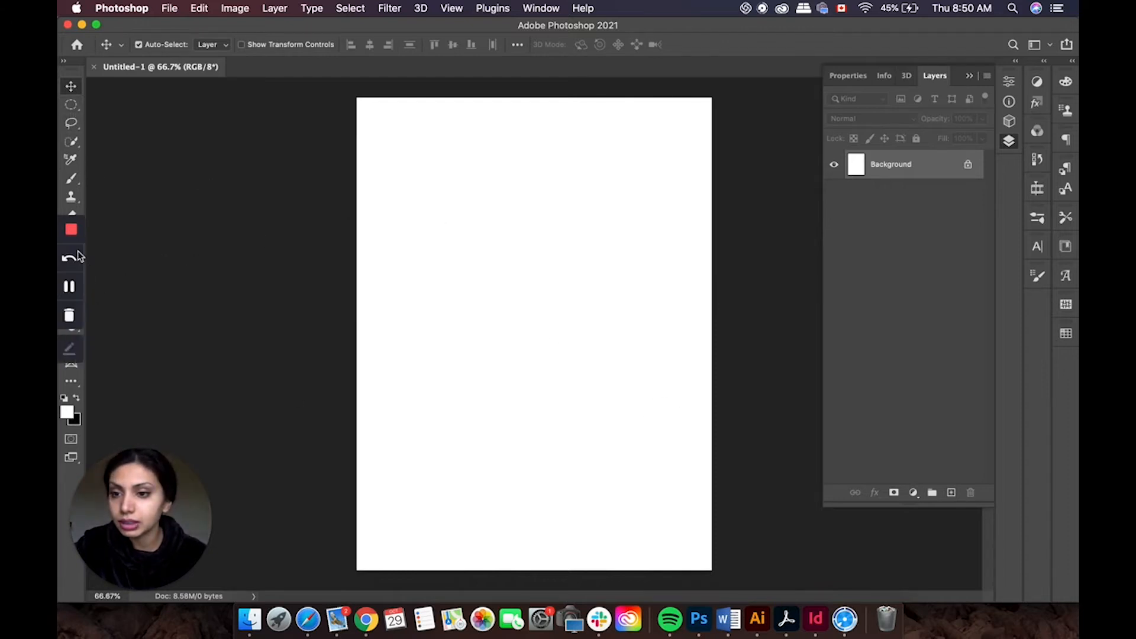
Step: Select the Brush tool
{"action": "left_click", "coordinate": [75, 255]}
{"action": "left_click_drag", "start_coordinate": [310, 27], "coordinate": [320, 28]}
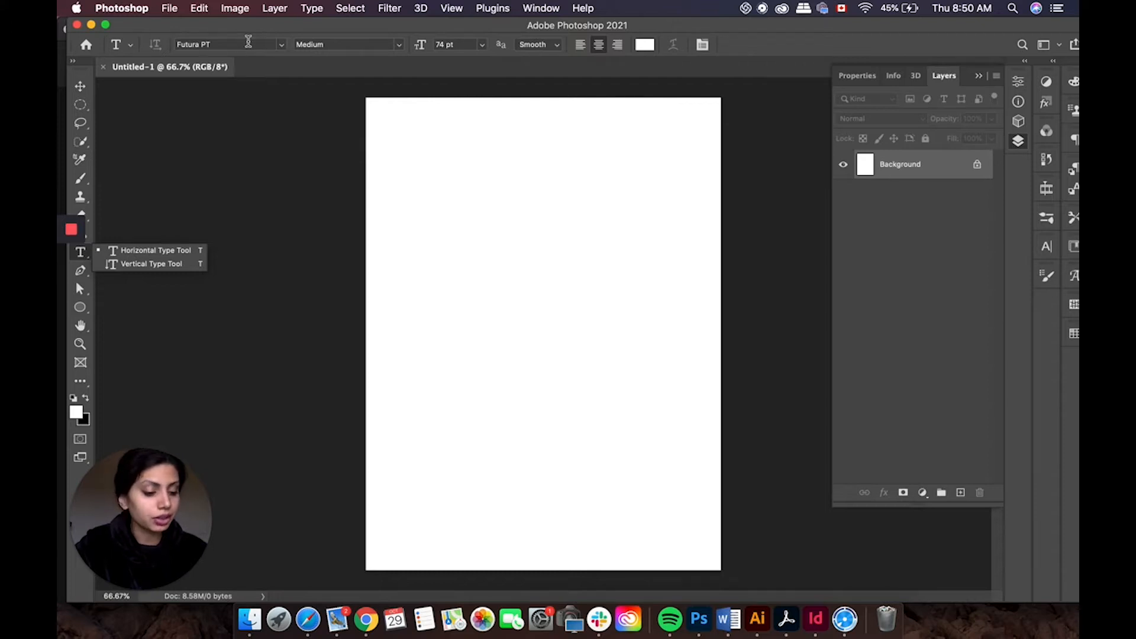
{"action": "left_click", "coordinate": [85, 183]}
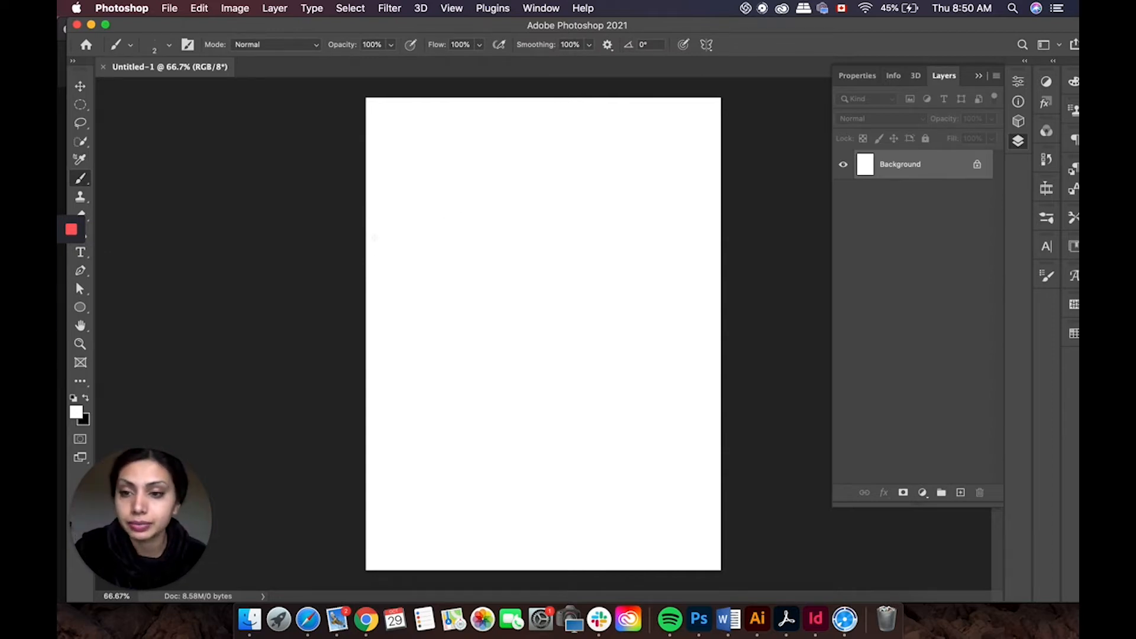
Step: Add a new layer and swap the foreground colour to black
{"action": "left_click", "coordinate": [960, 493]}
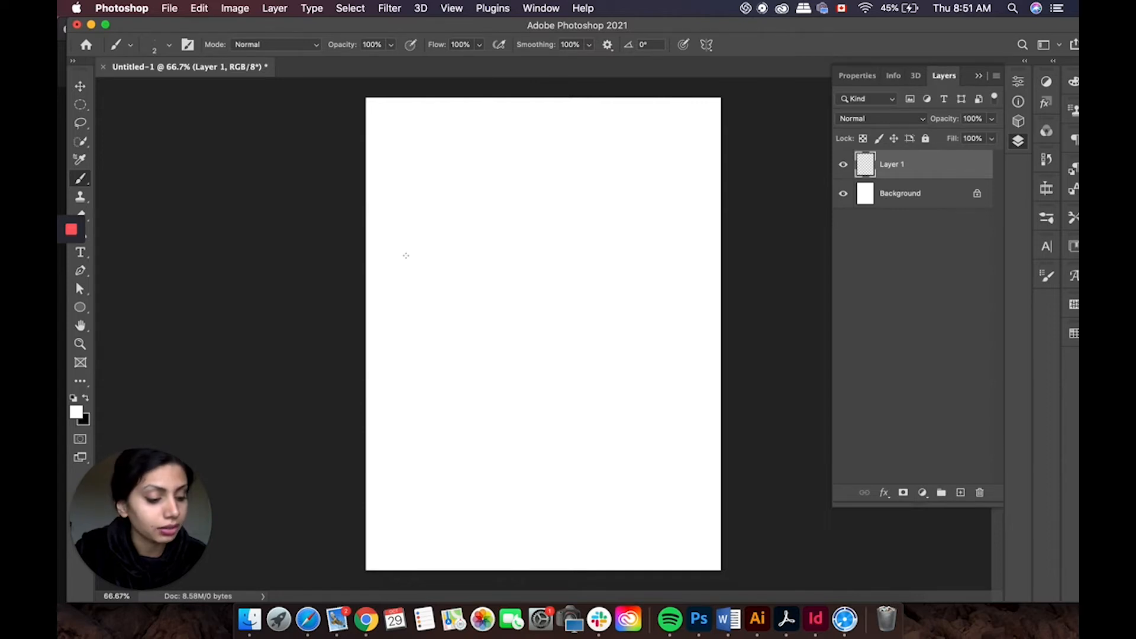
{"action": "mouse_move", "coordinate": [405, 252]}
{"action": "left_mouse_down"}
{"action": "mouse_move", "coordinate": [452, 190]}
{"action": "mouse_move", "coordinate": [420, 220]}
{"action": "mouse_move", "coordinate": [433, 253]}
{"action": "mouse_move", "coordinate": [427, 287]}
{"action": "left_mouse_up"}
{"action": "key", "text": "x"}
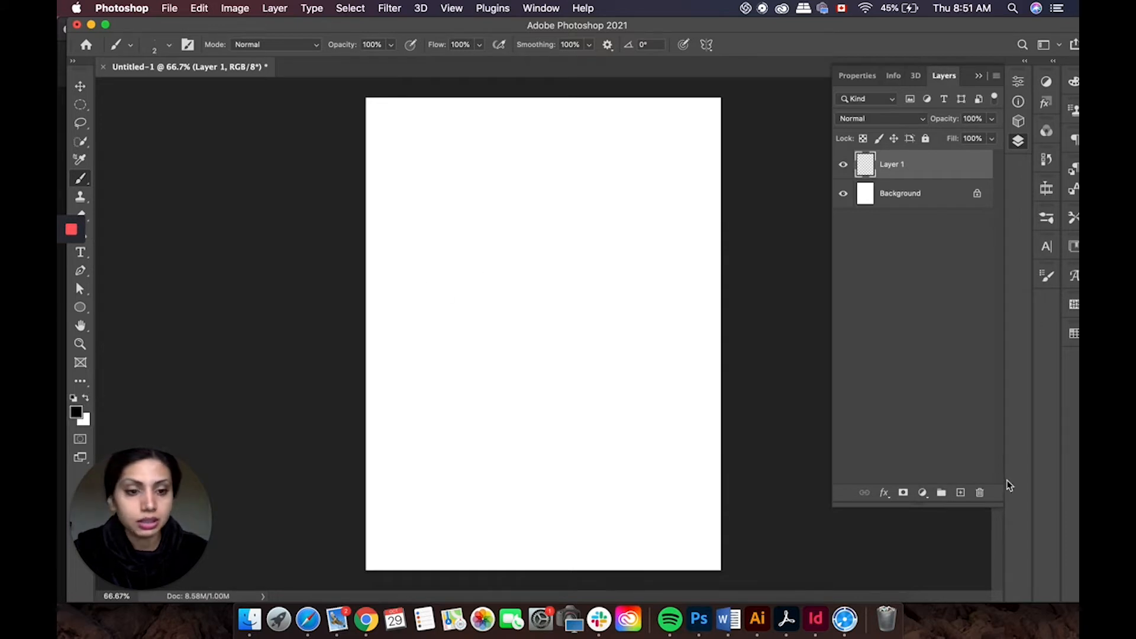
Step: Delete the newly added layer
{"action": "left_click", "coordinate": [979, 492]}
{"action": "left_click", "coordinate": [674, 223]}
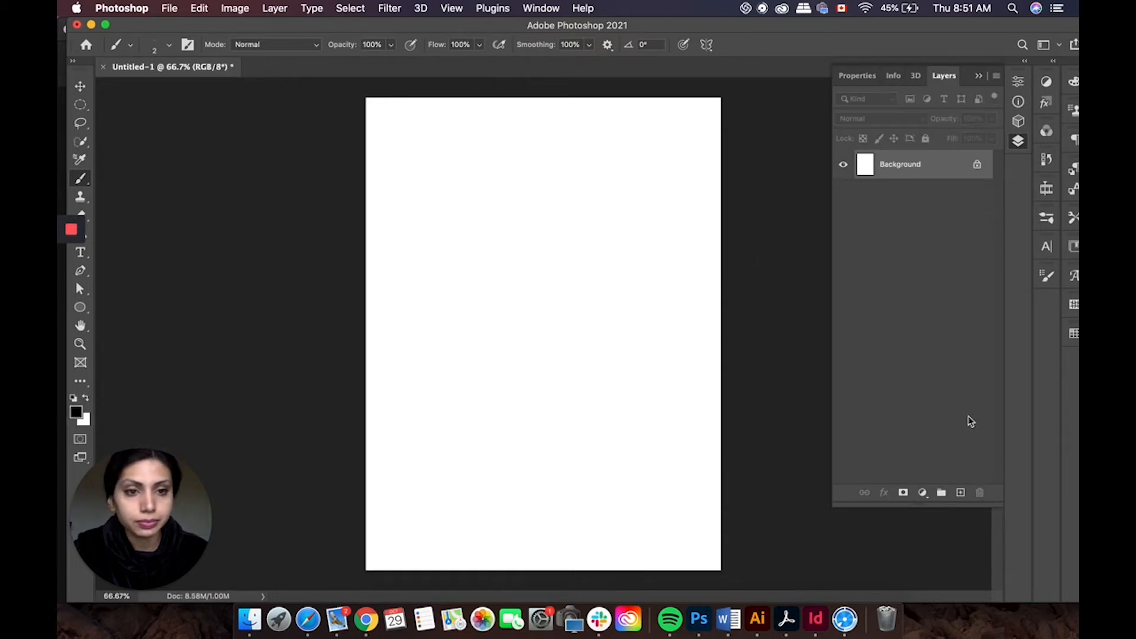
Step: Add a new layer and hand-letter "Bronze age" with a long swooping line running beneath it
{"action": "left_click", "coordinate": [960, 492]}
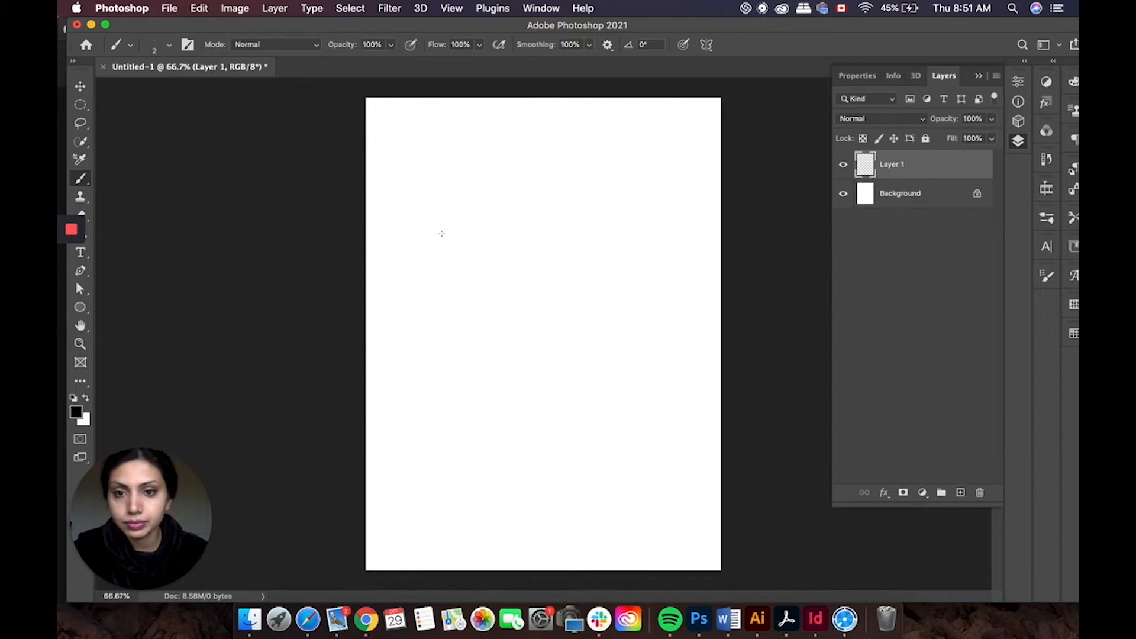
{"action": "mouse_move", "coordinate": [420, 218]}
{"action": "left_mouse_down"}
{"action": "mouse_move", "coordinate": [426, 290]}
{"action": "mouse_move", "coordinate": [400, 212]}
{"action": "mouse_move", "coordinate": [454, 194]}
{"action": "mouse_move", "coordinate": [449, 226]}
{"action": "mouse_move", "coordinate": [433, 241]}
{"action": "mouse_move", "coordinate": [479, 238]}
{"action": "mouse_move", "coordinate": [481, 268]}
{"action": "mouse_move", "coordinate": [401, 331]}
{"action": "mouse_move", "coordinate": [381, 319]}
{"action": "mouse_move", "coordinate": [432, 281]}
{"action": "mouse_move", "coordinate": [488, 266]}
{"action": "mouse_move", "coordinate": [496, 239]}
{"action": "mouse_move", "coordinate": [486, 216]}
{"action": "mouse_move", "coordinate": [520, 202]}
{"action": "mouse_move", "coordinate": [496, 256]}
{"action": "mouse_move", "coordinate": [511, 254]}
{"action": "mouse_move", "coordinate": [520, 228]}
{"action": "mouse_move", "coordinate": [516, 244]}
{"action": "mouse_move", "coordinate": [533, 253]}
{"action": "mouse_move", "coordinate": [550, 226]}
{"action": "mouse_move", "coordinate": [525, 216]}
{"action": "mouse_move", "coordinate": [515, 230]}
{"action": "mouse_move", "coordinate": [555, 207]}
{"action": "mouse_move", "coordinate": [546, 250]}
{"action": "mouse_move", "coordinate": [559, 203]}
{"action": "mouse_move", "coordinate": [567, 244]}
{"action": "mouse_move", "coordinate": [587, 209]}
{"action": "mouse_move", "coordinate": [574, 199]}
{"action": "mouse_move", "coordinate": [618, 191]}
{"action": "mouse_move", "coordinate": [580, 256]}
{"action": "mouse_move", "coordinate": [590, 229]}
{"action": "mouse_move", "coordinate": [644, 207]}
{"action": "mouse_move", "coordinate": [647, 181]}
{"action": "mouse_move", "coordinate": [629, 205]}
{"action": "mouse_move", "coordinate": [633, 226]}
{"action": "mouse_move", "coordinate": [681, 211]}
{"action": "mouse_move", "coordinate": [664, 253]}
{"action": "mouse_move", "coordinate": [457, 312]}
{"action": "mouse_move", "coordinate": [442, 342]}
{"action": "mouse_move", "coordinate": [443, 328]}
{"action": "mouse_move", "coordinate": [470, 339]}
{"action": "mouse_move", "coordinate": [488, 304]}
{"action": "mouse_move", "coordinate": [483, 336]}
{"action": "mouse_move", "coordinate": [521, 292]}
{"action": "mouse_move", "coordinate": [541, 291]}
{"action": "mouse_move", "coordinate": [508, 306]}
{"action": "mouse_move", "coordinate": [515, 320]}
{"action": "mouse_move", "coordinate": [540, 294]}
{"action": "mouse_move", "coordinate": [525, 368]}
{"action": "mouse_move", "coordinate": [505, 398]}
{"action": "mouse_move", "coordinate": [577, 271]}
{"action": "mouse_move", "coordinate": [557, 313]}
{"action": "mouse_move", "coordinate": [613, 303]}
{"action": "left_mouse_up"}
{"action": "mouse_move", "coordinate": [612, 342]}
{"action": "left_mouse_down"}
{"action": "mouse_move", "coordinate": [532, 417]}
{"action": "mouse_move", "coordinate": [433, 432]}
{"action": "mouse_move", "coordinate": [362, 418]}
{"action": "left_mouse_up"}
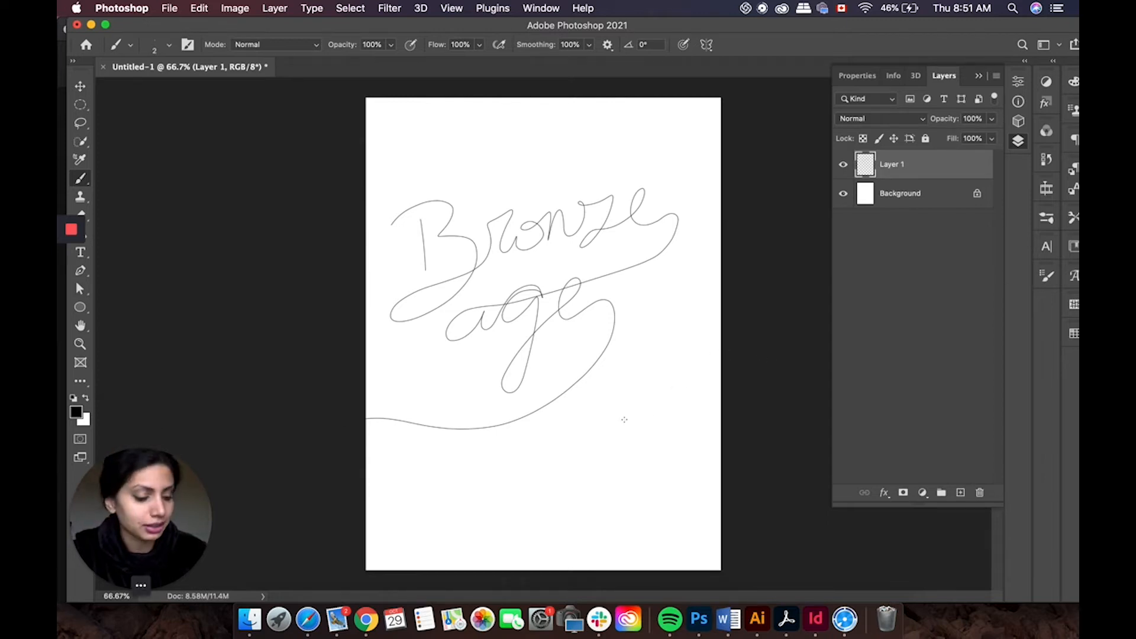
Step: Draw a text box near the top of the canvas and type METAL AGE
{"action": "mouse_move", "coordinate": [79, 261]}
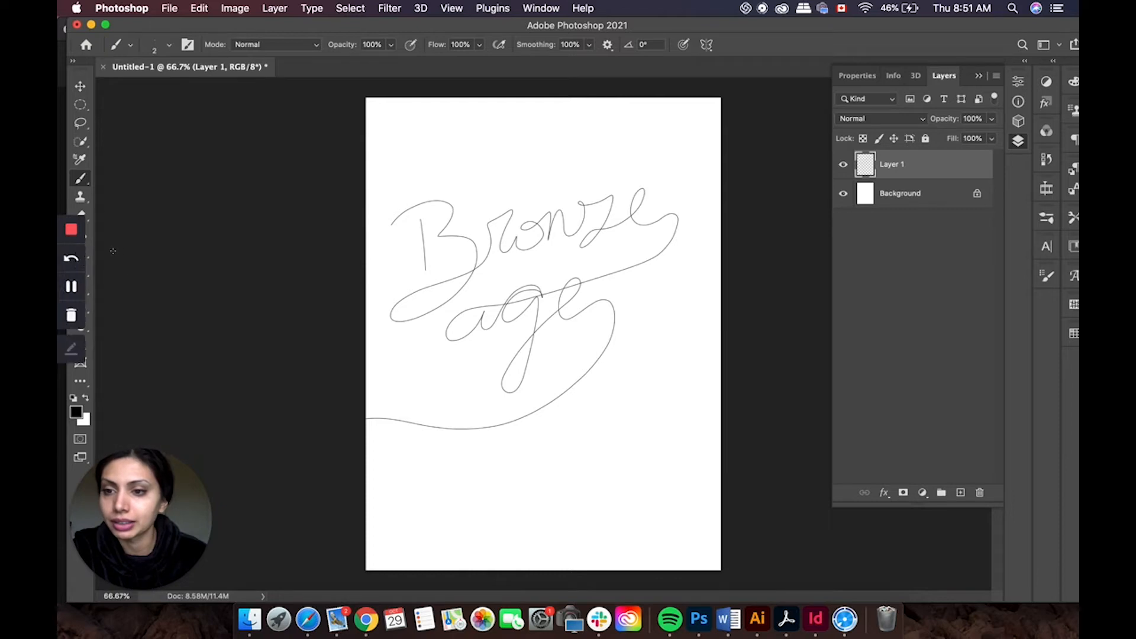
{"action": "left_click", "coordinate": [87, 256]}
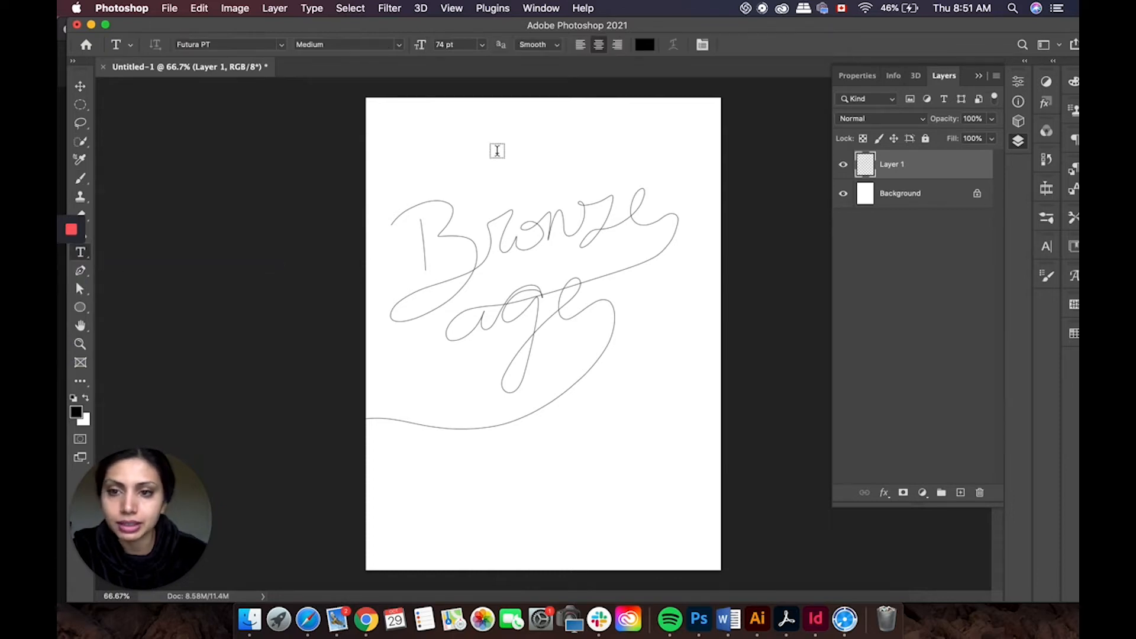
{"action": "left_click_drag", "start_coordinate": [397, 123], "coordinate": [512, 149]}
{"action": "type", "text": "Met"}
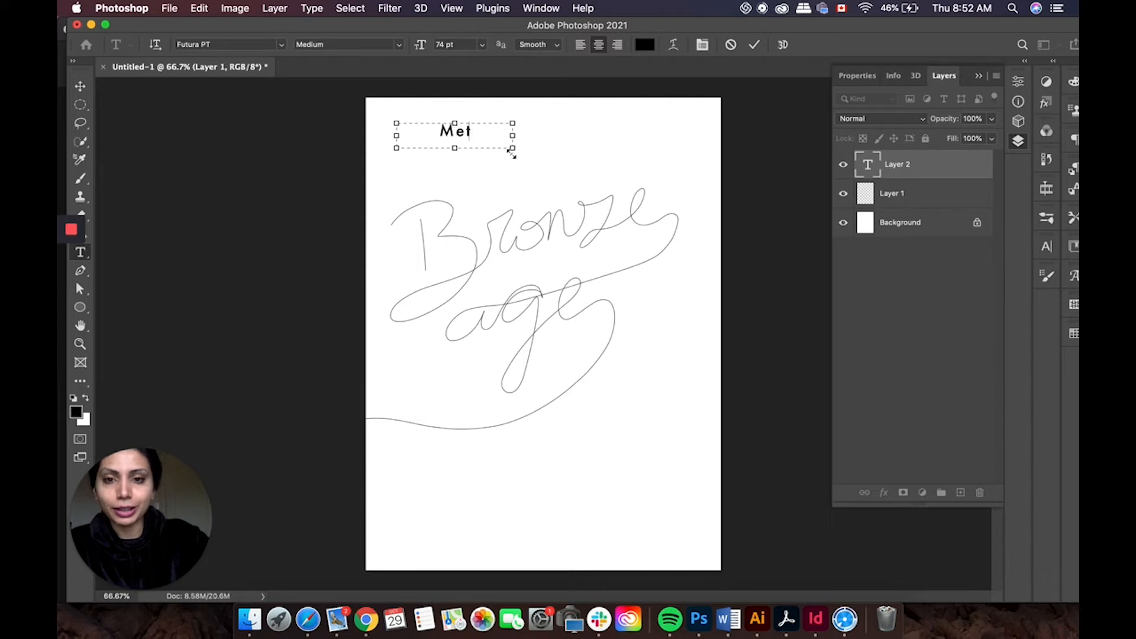
{"action": "key", "text": "BackSpace"}
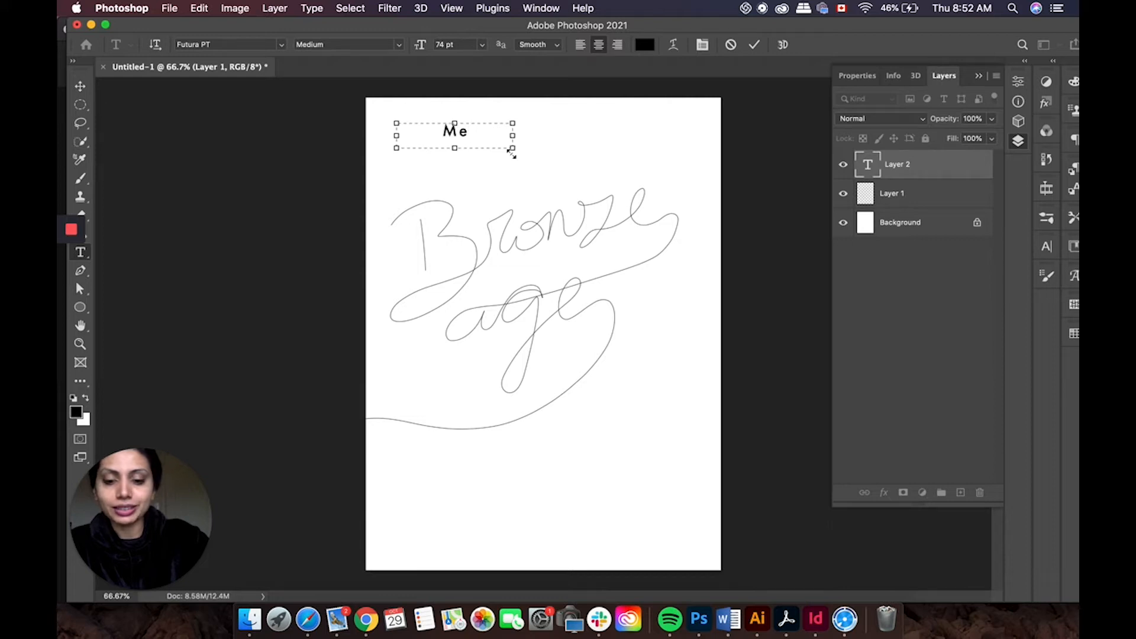
{"action": "key", "text": "BackSpace"}
{"action": "type", "text": "E"}
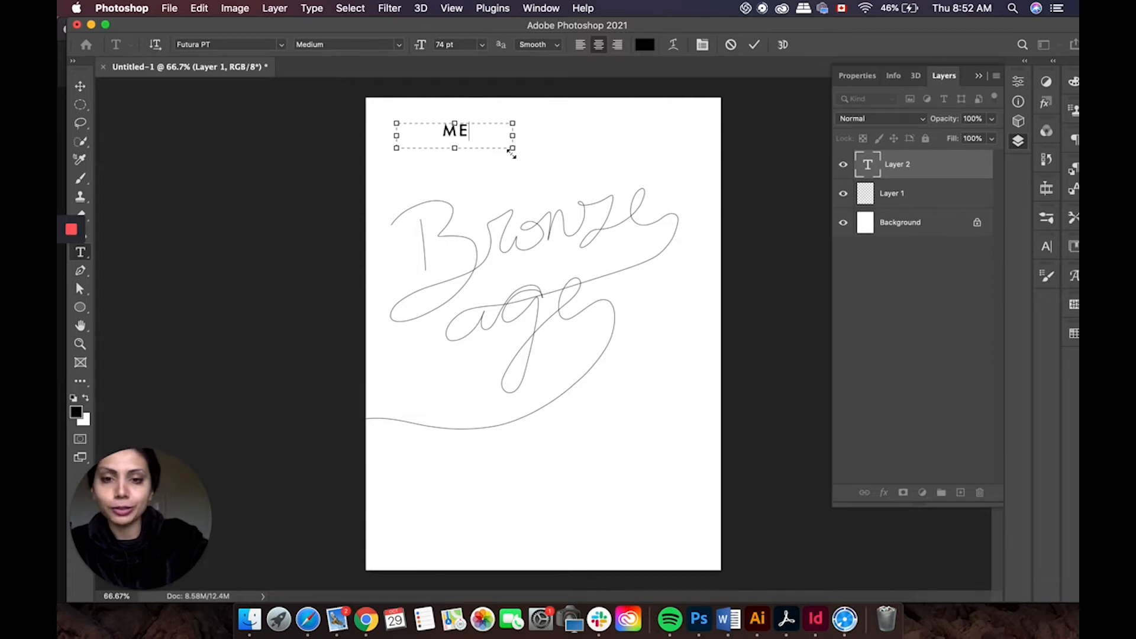
{"action": "type", "text": "TAL"}
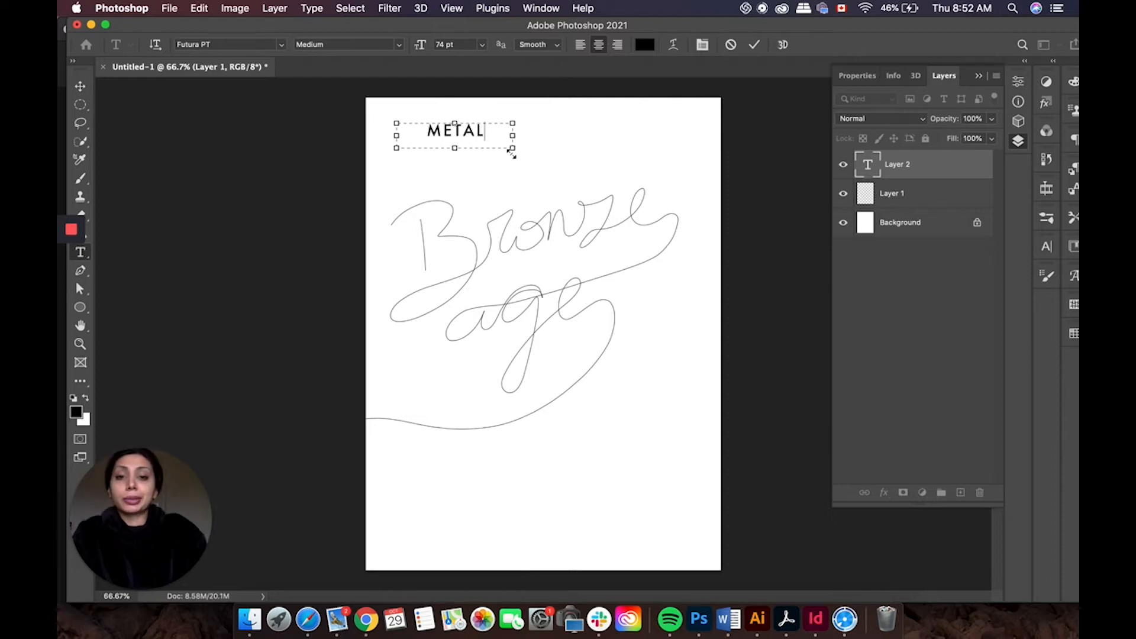
{"action": "type", "text": " A"}
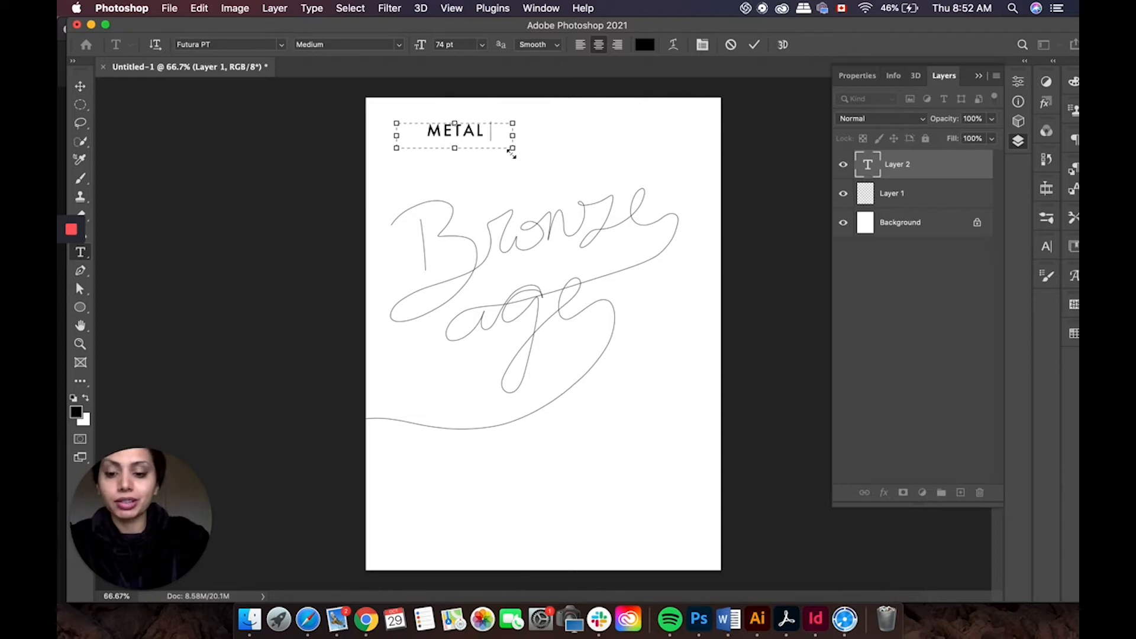
{"action": "type", "text": "GE"}
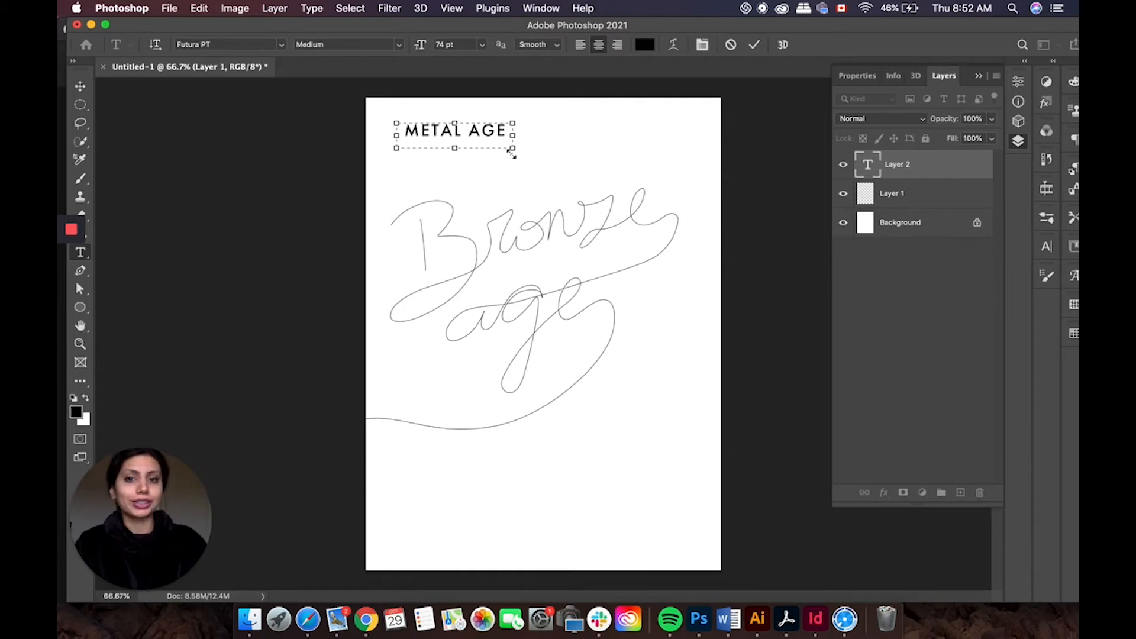
Step: Widen the text box and change the text to METAL AS F
{"action": "left_click_drag", "start_coordinate": [513, 135], "coordinate": [574, 134]}
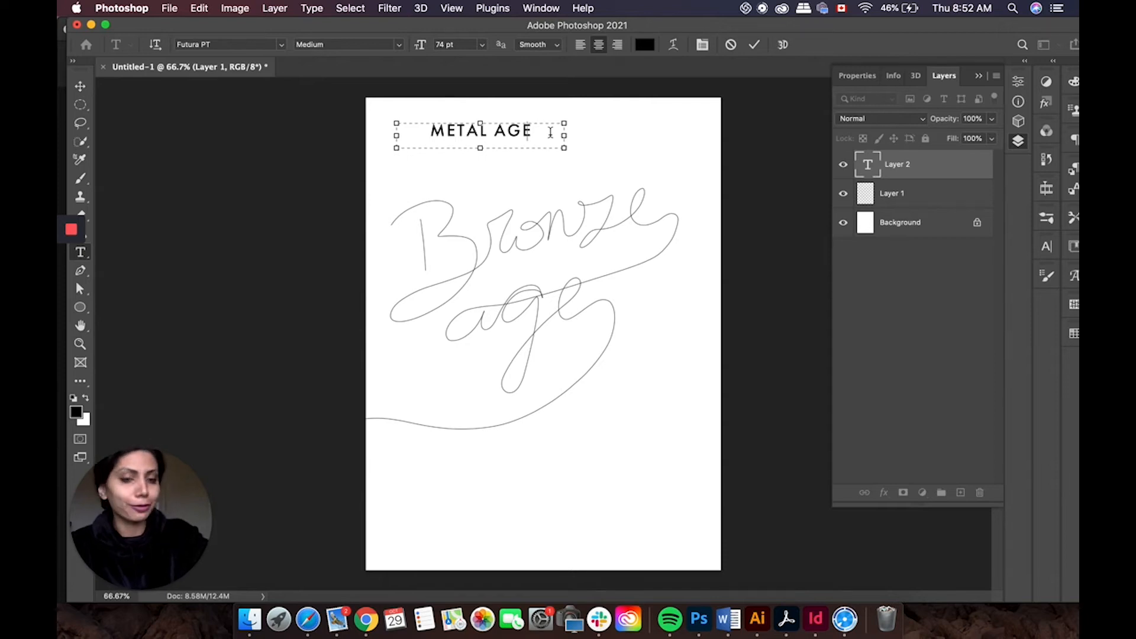
{"action": "key", "text": "BackSpace"}
{"action": "key", "text": "BackSpace"}
{"action": "key", "text": "BackSpace"}
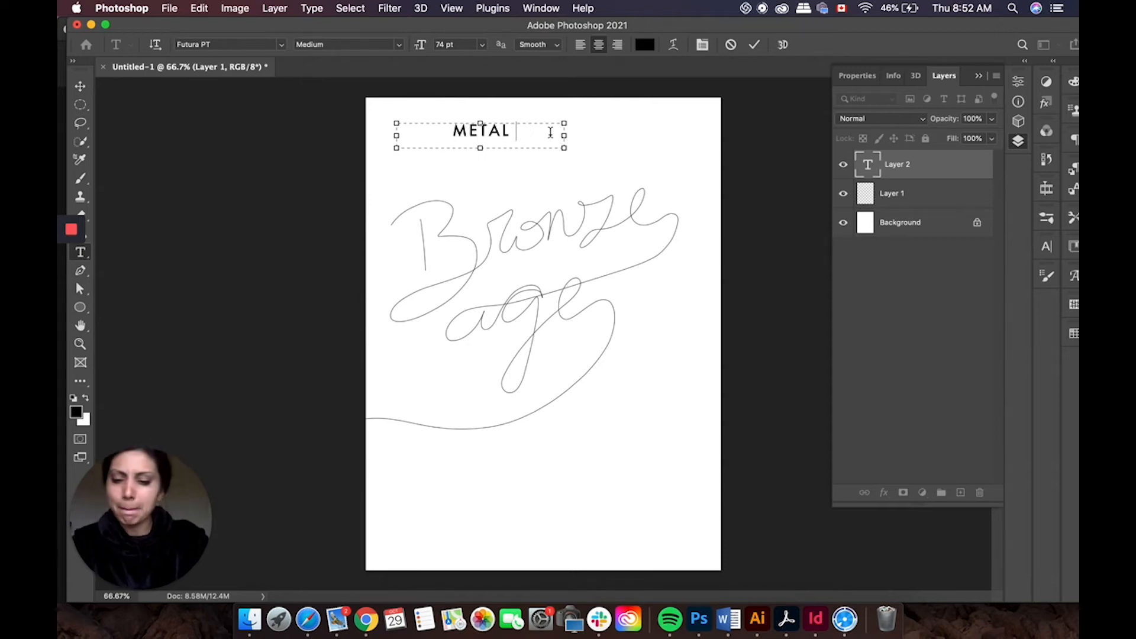
{"action": "type", "text": "AS"}
{"action": "type", "text": "F"}
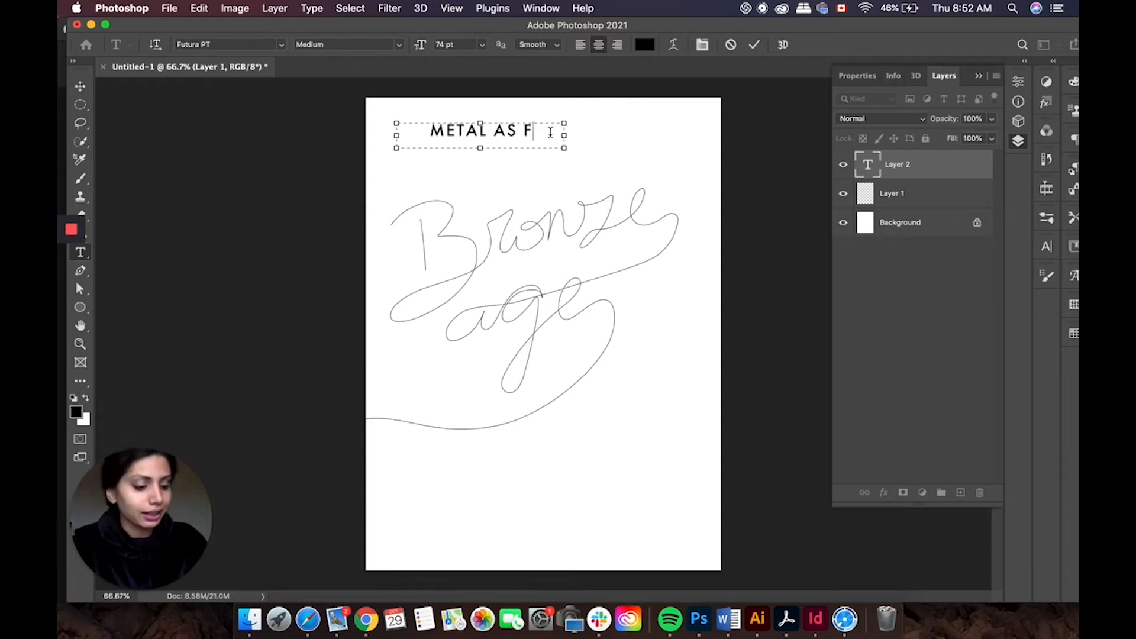
Step: Extend the text box downward and add two more lines reading METAL AS F
{"action": "left_click_drag", "start_coordinate": [479, 149], "coordinate": [485, 211]}
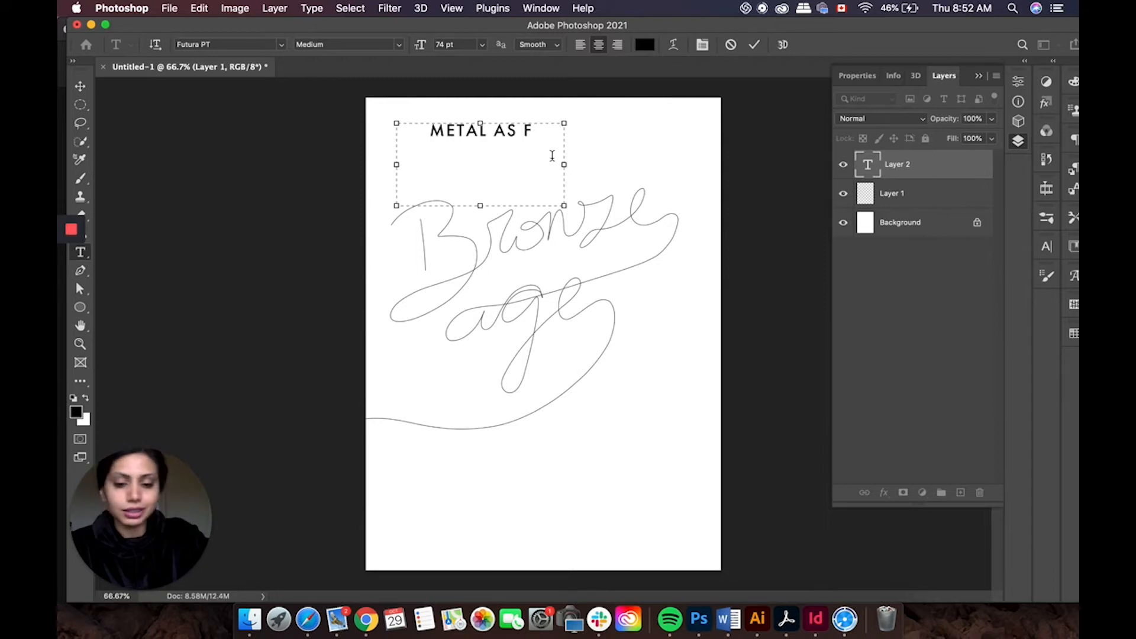
{"action": "type", "text": "METAL"}
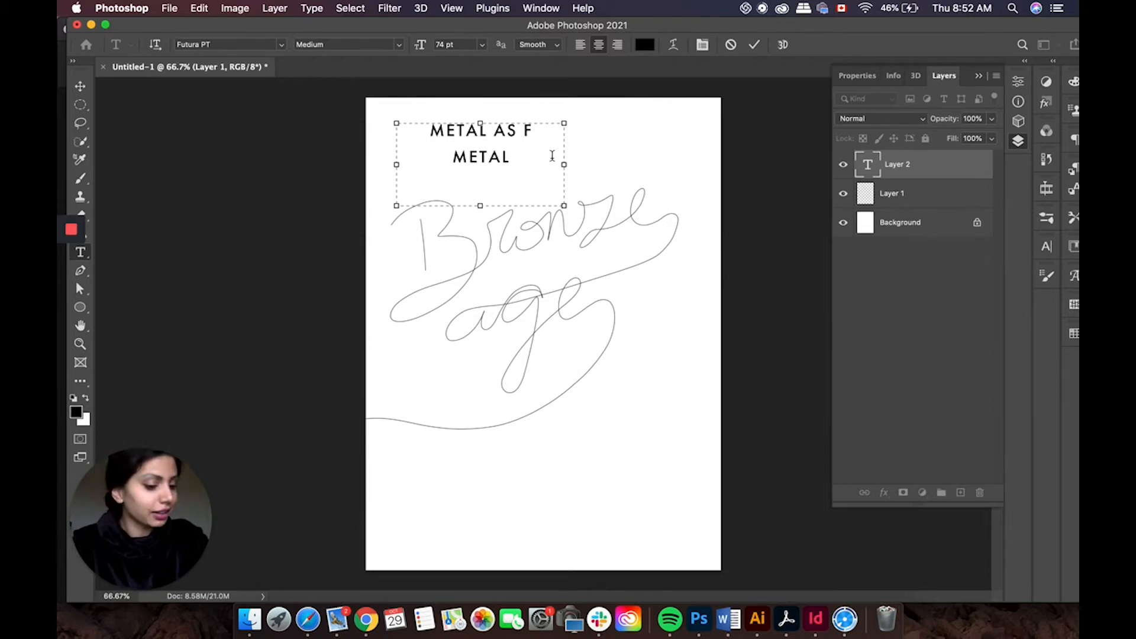
{"action": "type", "text": " A"}
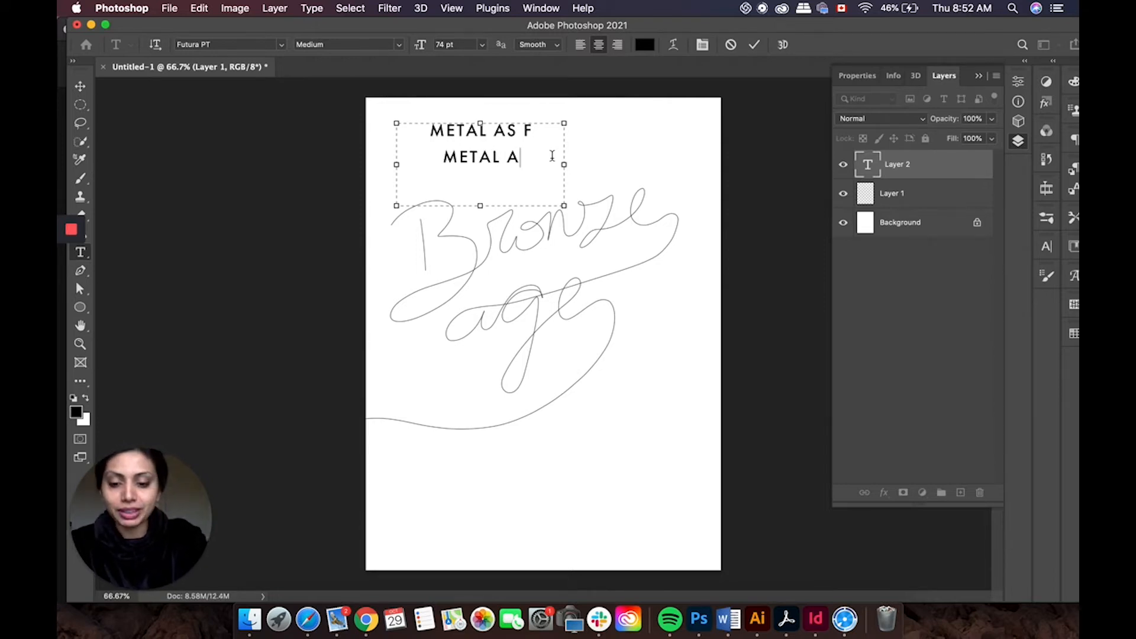
{"action": "type", "text": "S F "}
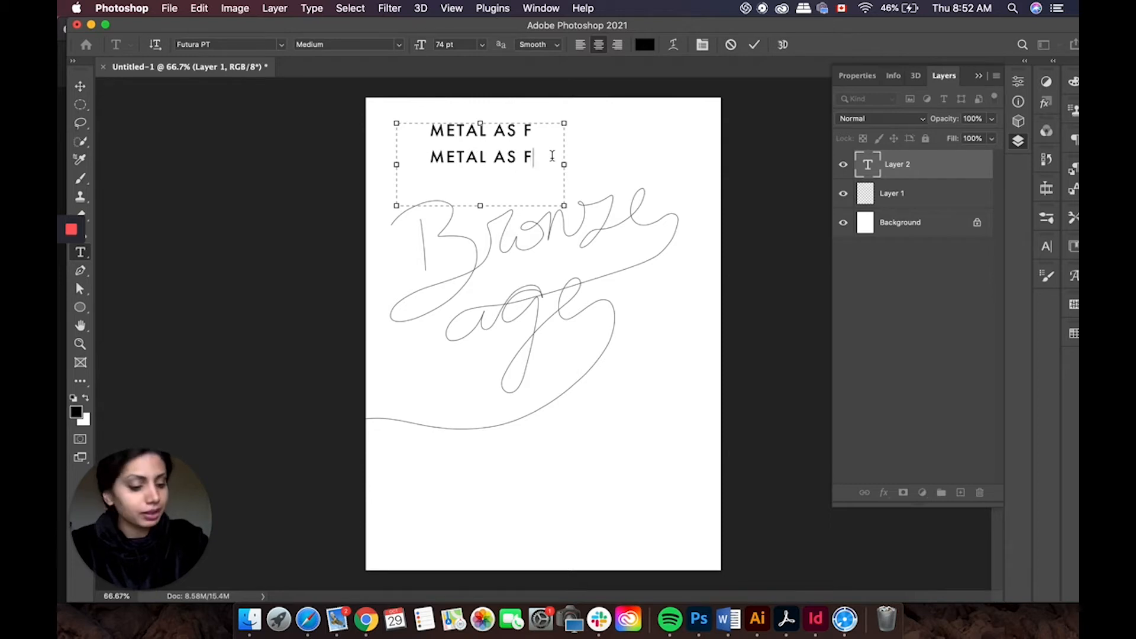
{"action": "type", "text": "METAL"}
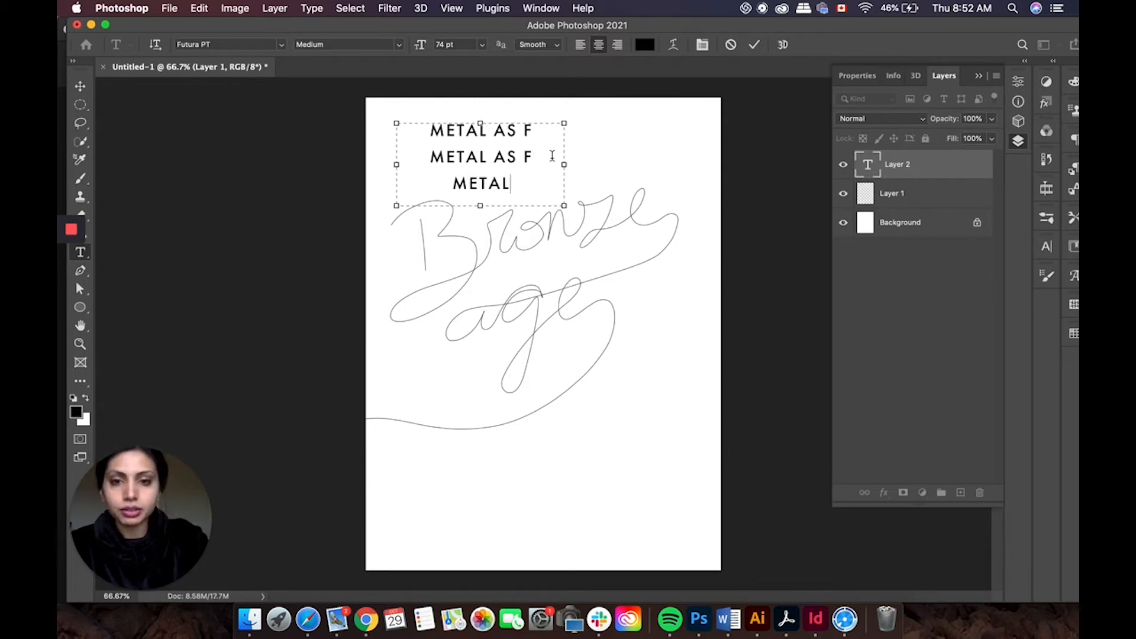
{"action": "type", "text": " AS"}
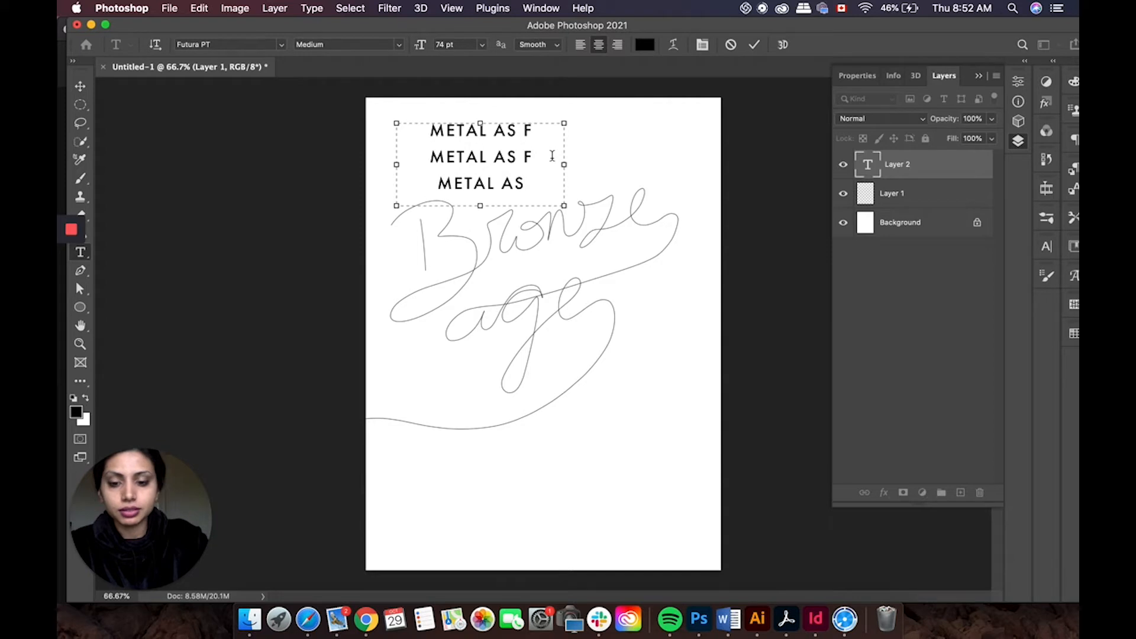
{"action": "type", "text": " F"}
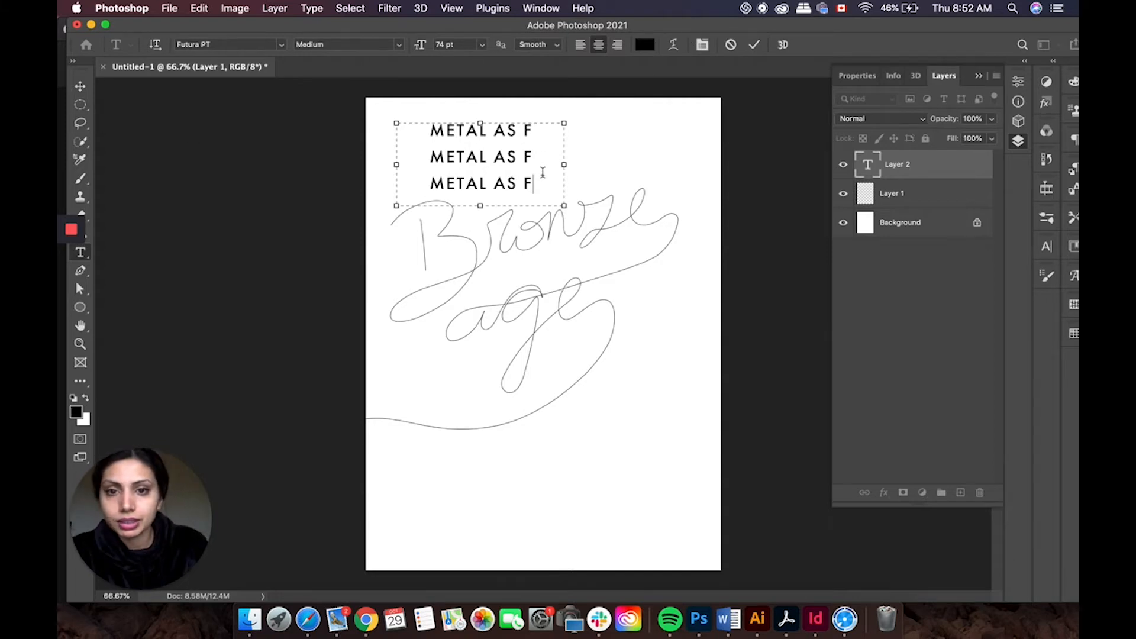
Step: Move the METAL AS F text block toward the upper-left corner of the canvas
{"action": "left_click_drag", "start_coordinate": [551, 186], "coordinate": [363, 121]}
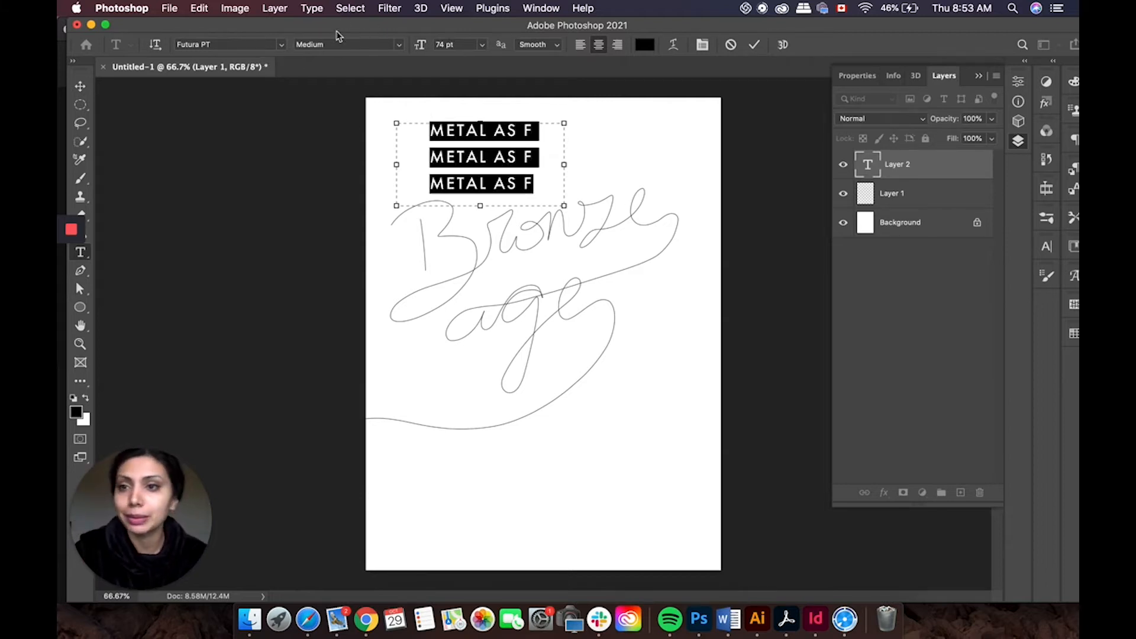
{"action": "left_click", "coordinate": [81, 88]}
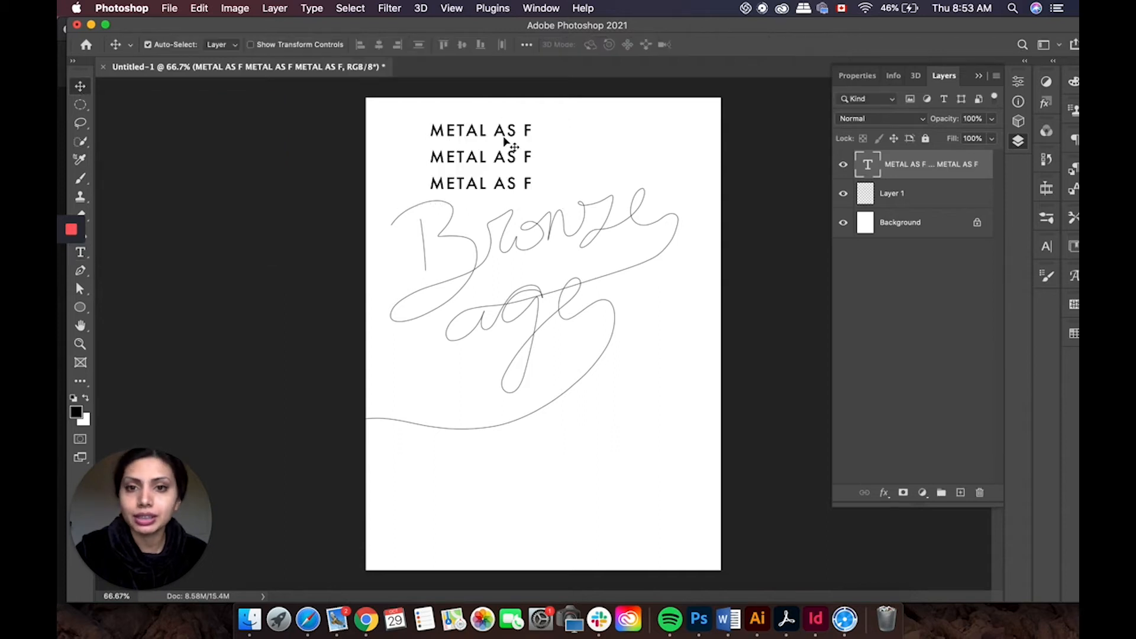
{"action": "left_click_drag", "start_coordinate": [501, 135], "coordinate": [472, 137]}
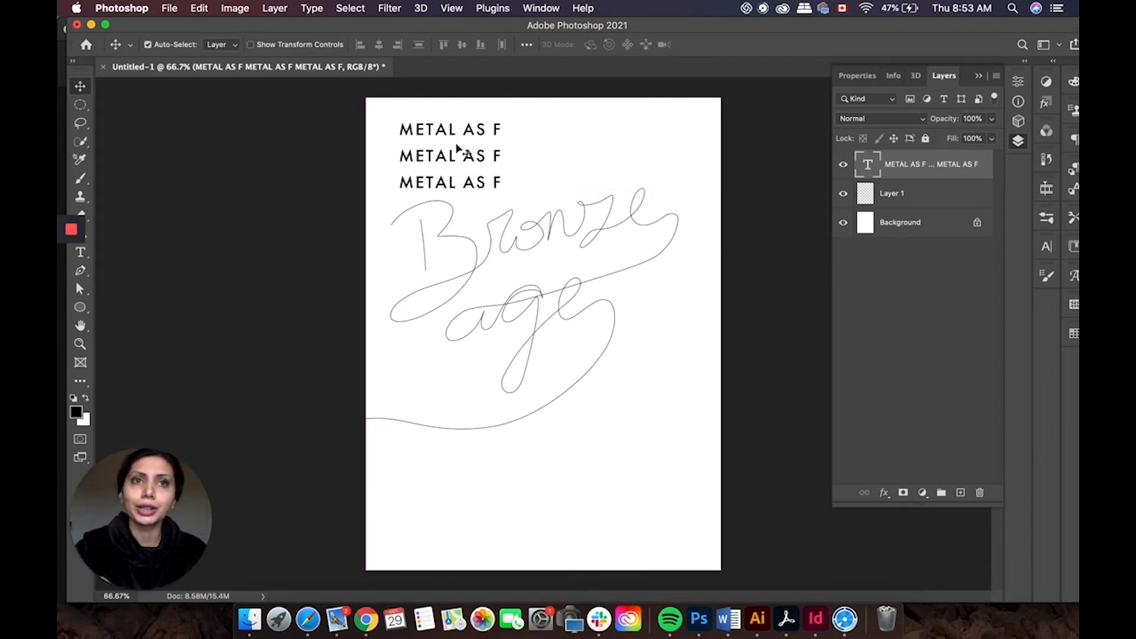
{"action": "left_click_drag", "start_coordinate": [472, 136], "coordinate": [474, 138]}
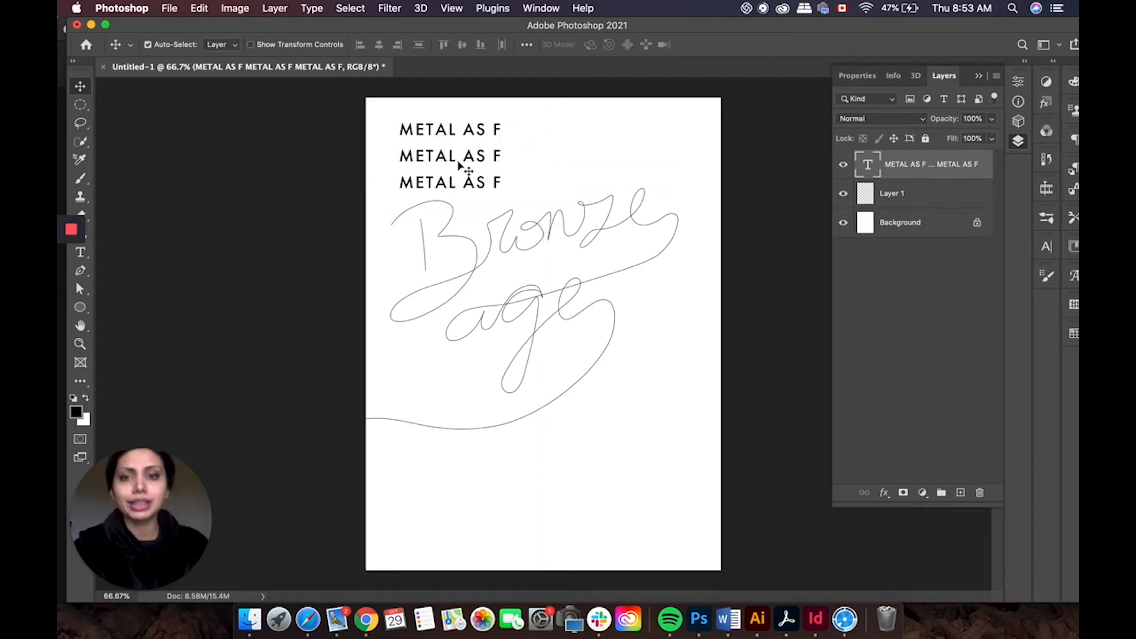
{"action": "left_click", "coordinate": [502, 187]}
{"action": "double_click", "coordinate": [500, 186]}
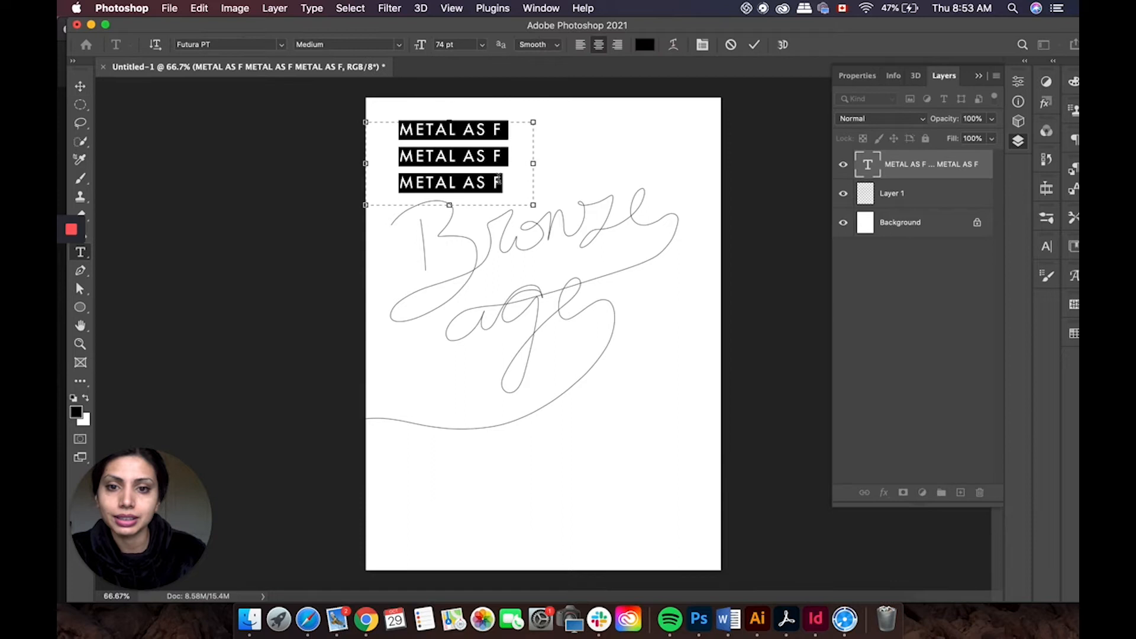
{"action": "left_click", "coordinate": [80, 86]}
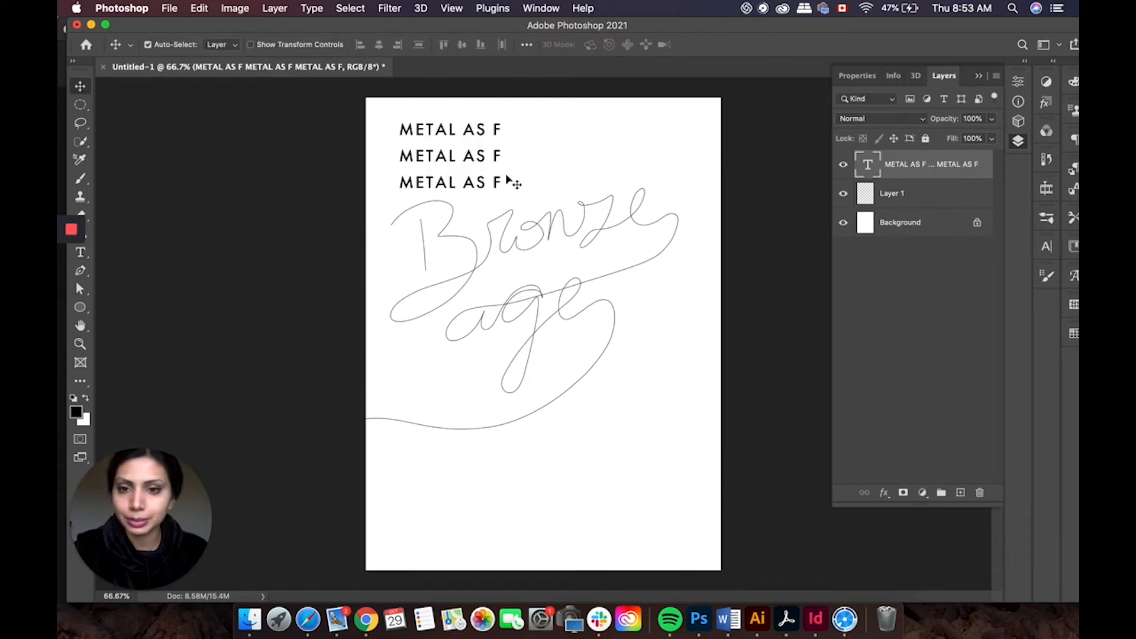
Step: Duplicate the METAL AS F block to the bottom-right corner and replace its text with three lines reading BRONZE
{"action": "left_click_drag", "start_coordinate": [495, 205], "coordinate": [658, 539]}
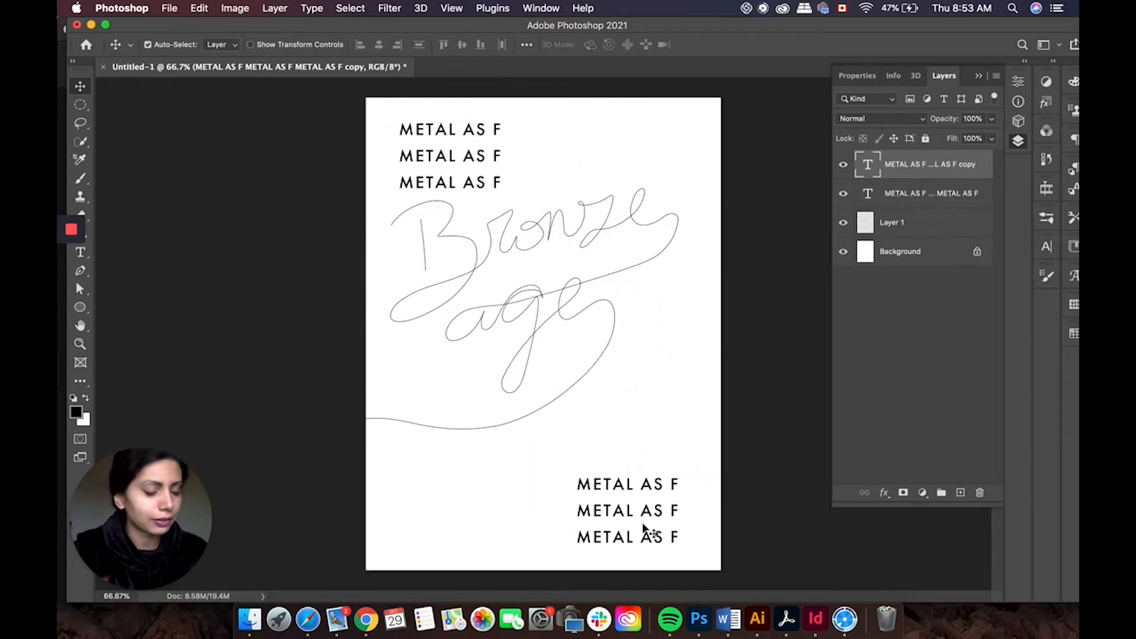
{"action": "triple_click", "coordinate": [677, 539]}
{"action": "left_click_drag", "start_coordinate": [683, 537], "coordinate": [540, 459]}
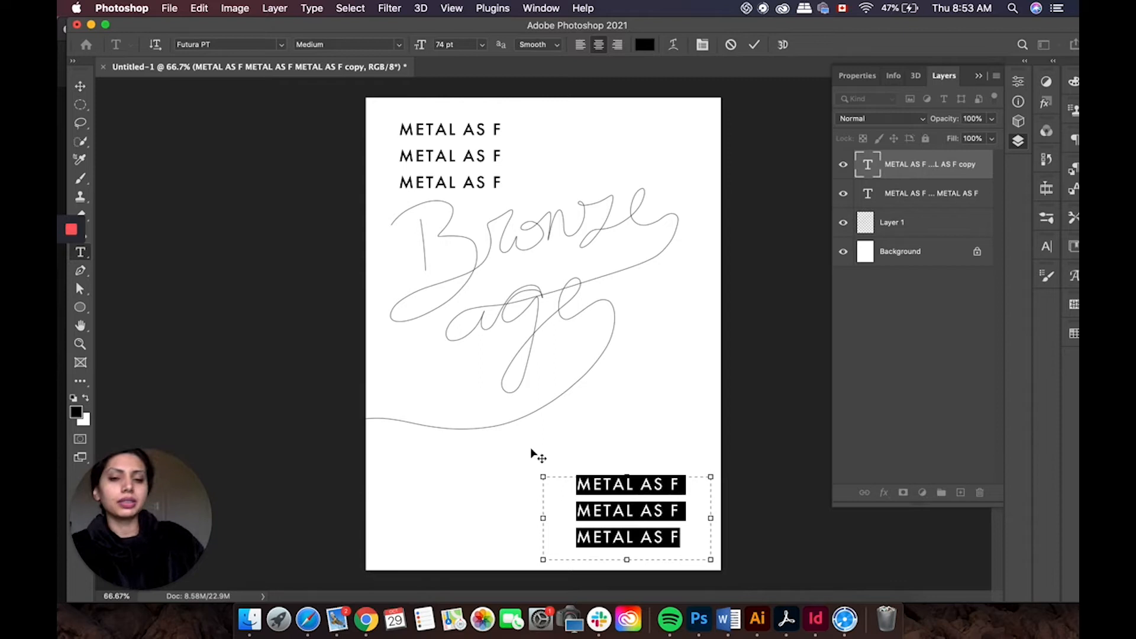
{"action": "type", "text": "BRO"}
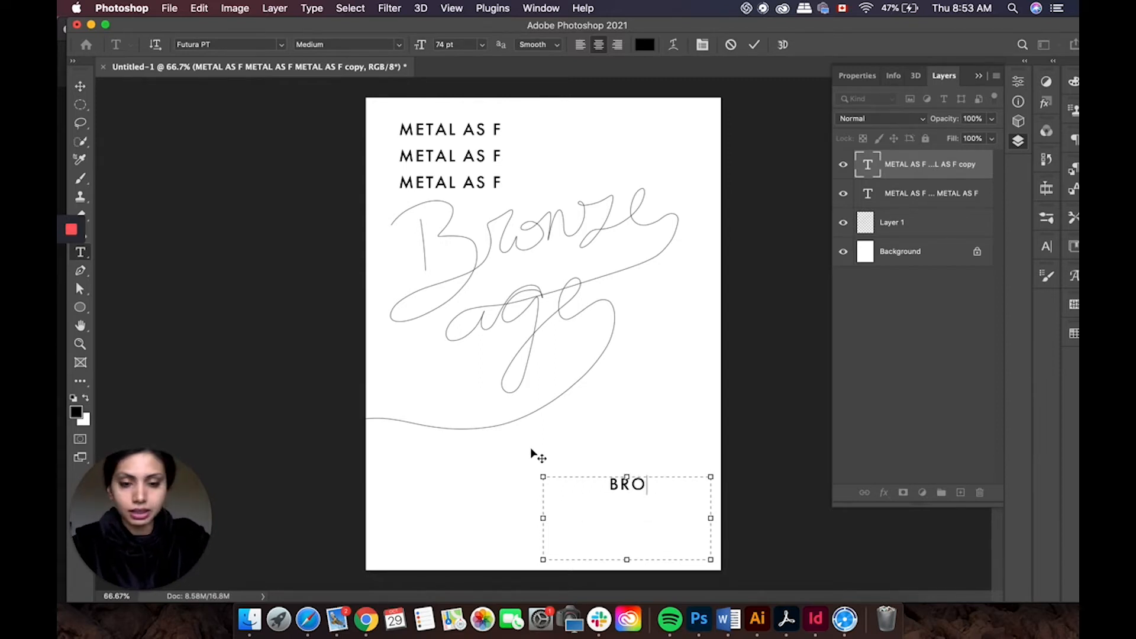
{"action": "type", "text": "NZE "}
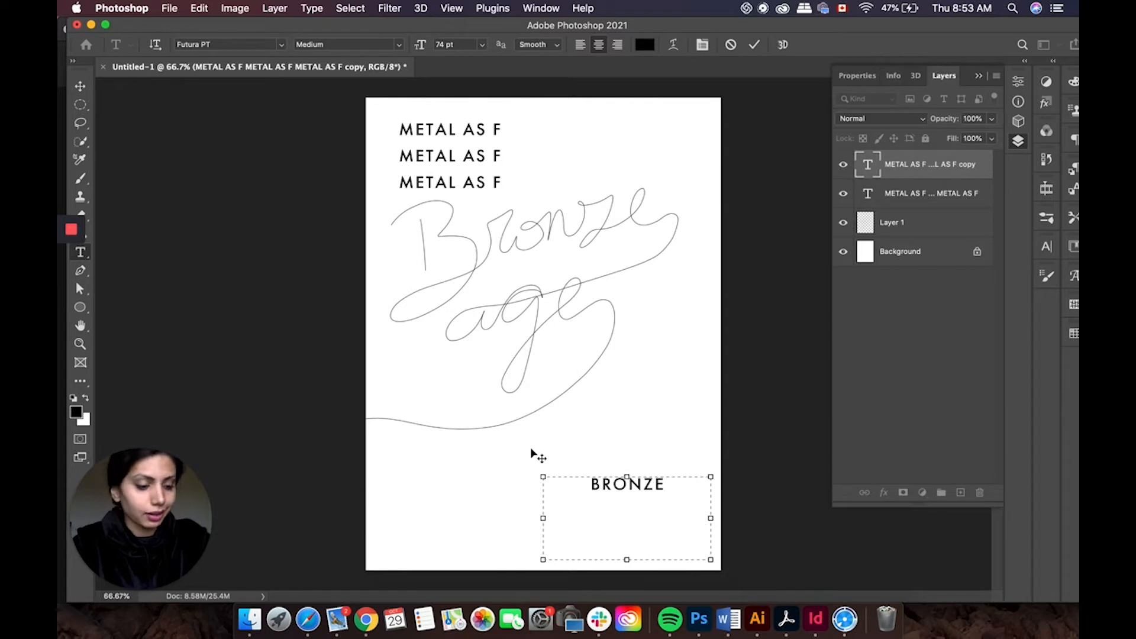
{"action": "type", "text": "BR"}
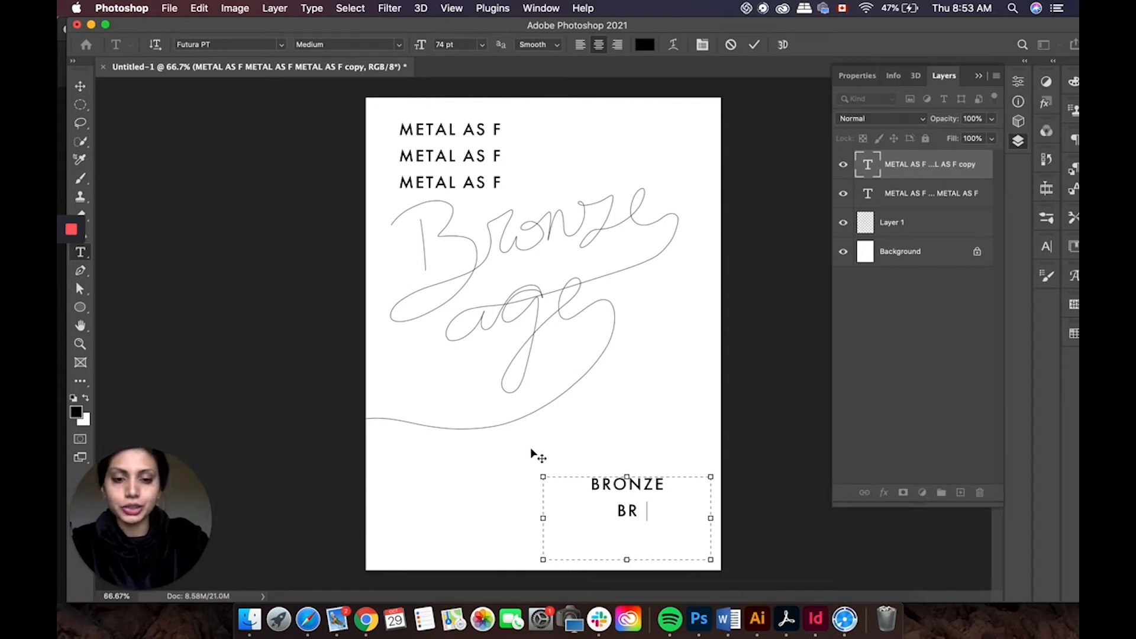
{"action": "type", "text": "ONZE"}
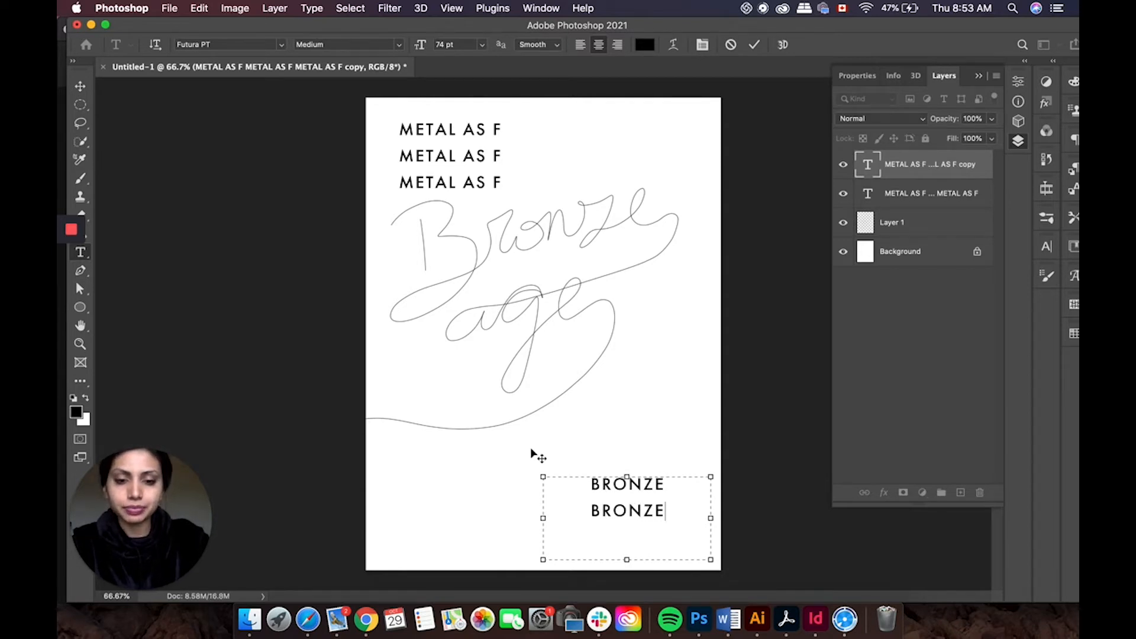
{"action": "key", "text": "Return"}
{"action": "type", "text": "B"}
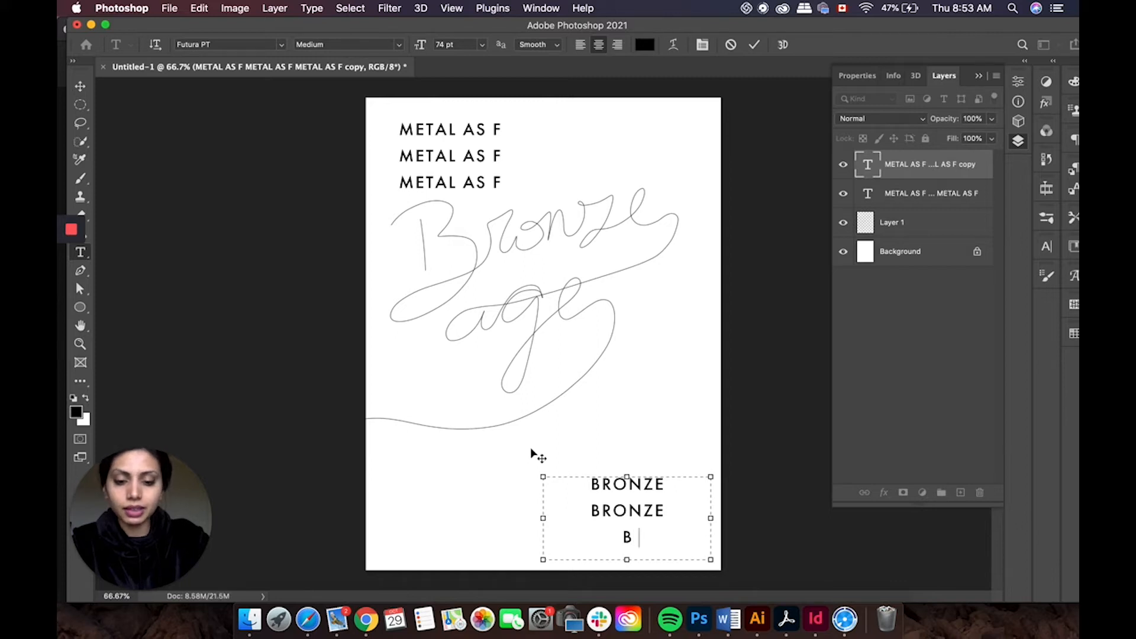
{"action": "type", "text": "RONZE"}
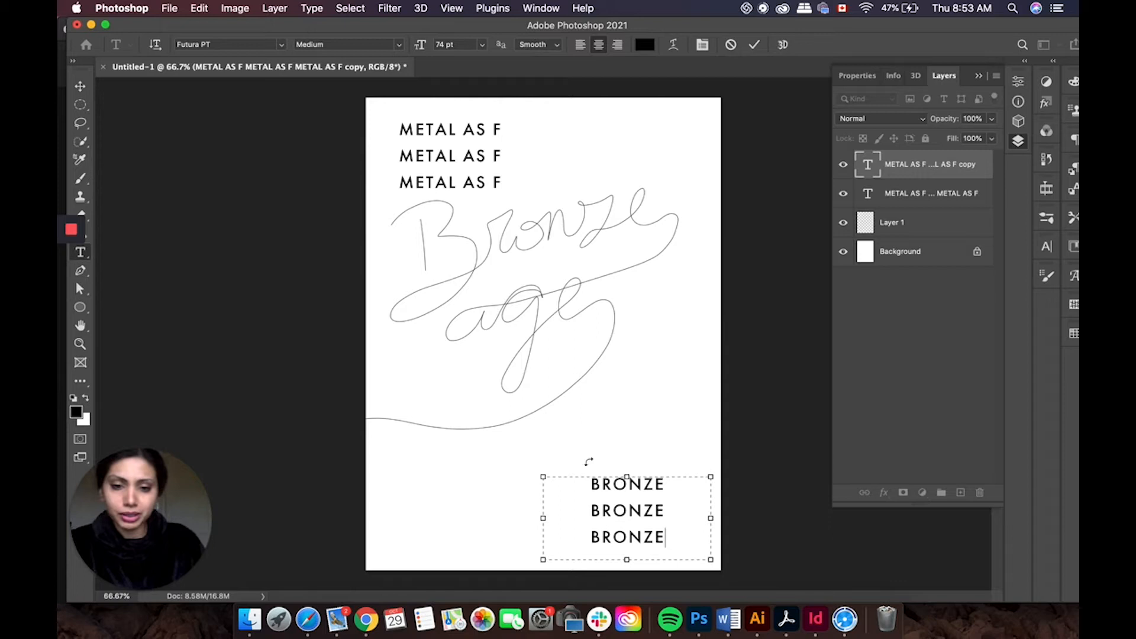
Step: Enlarge the copied text box upward, add a fourth BRONZE line, and nudge the block into place
{"action": "left_click_drag", "start_coordinate": [626, 471], "coordinate": [628, 448]}
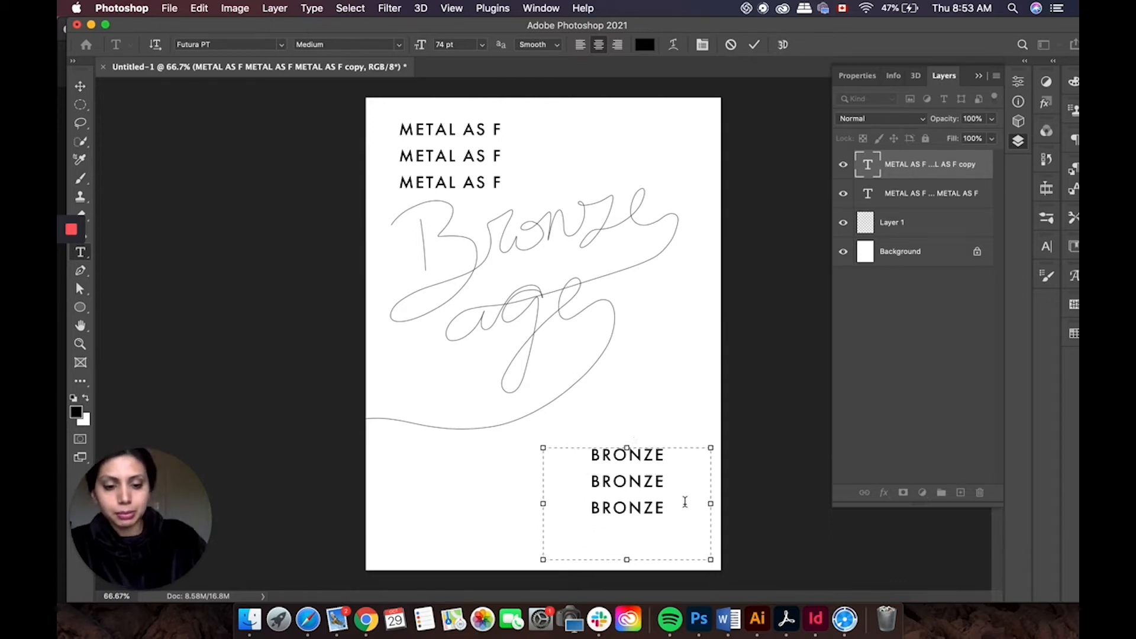
{"action": "type", "text": "RONZE"}
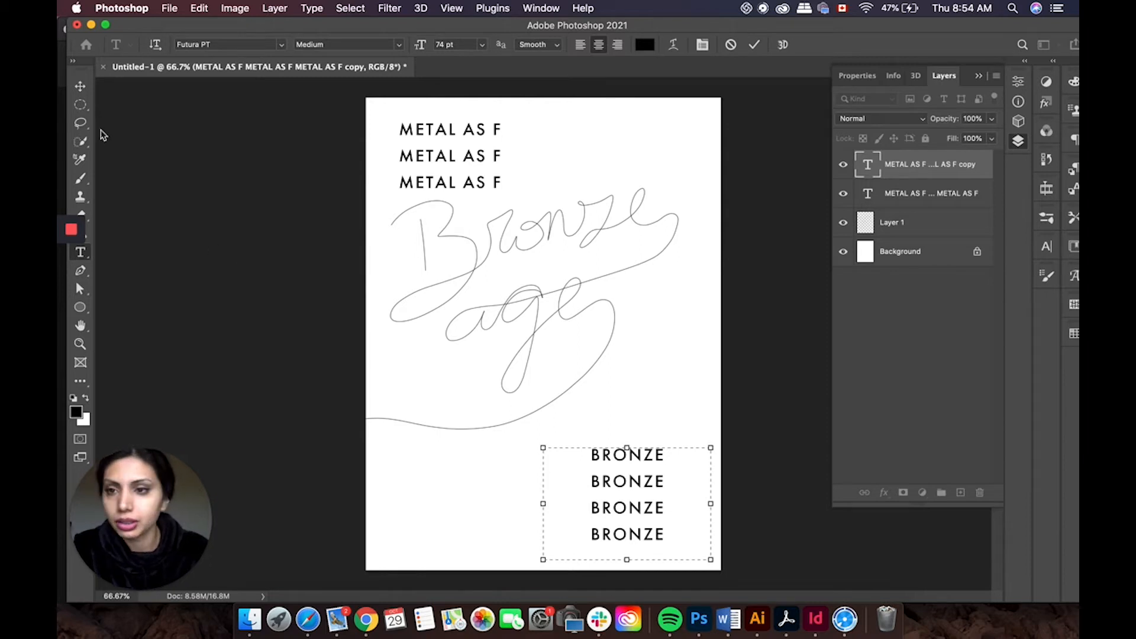
{"action": "left_click_drag", "start_coordinate": [628, 560], "coordinate": [634, 544]}
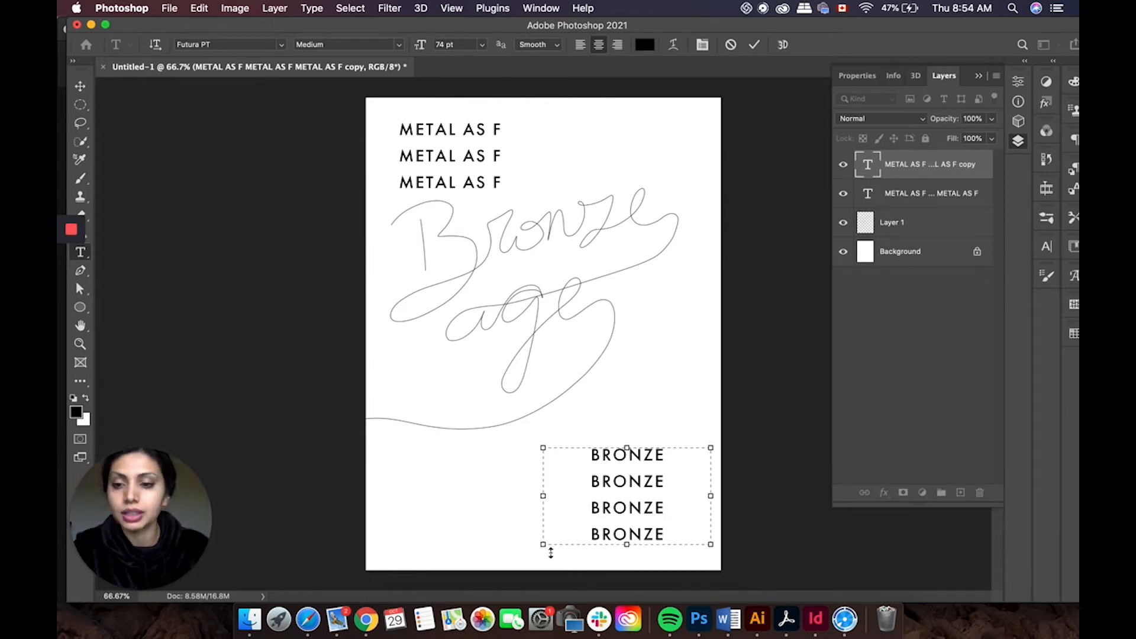
{"action": "left_click", "coordinate": [80, 86]}
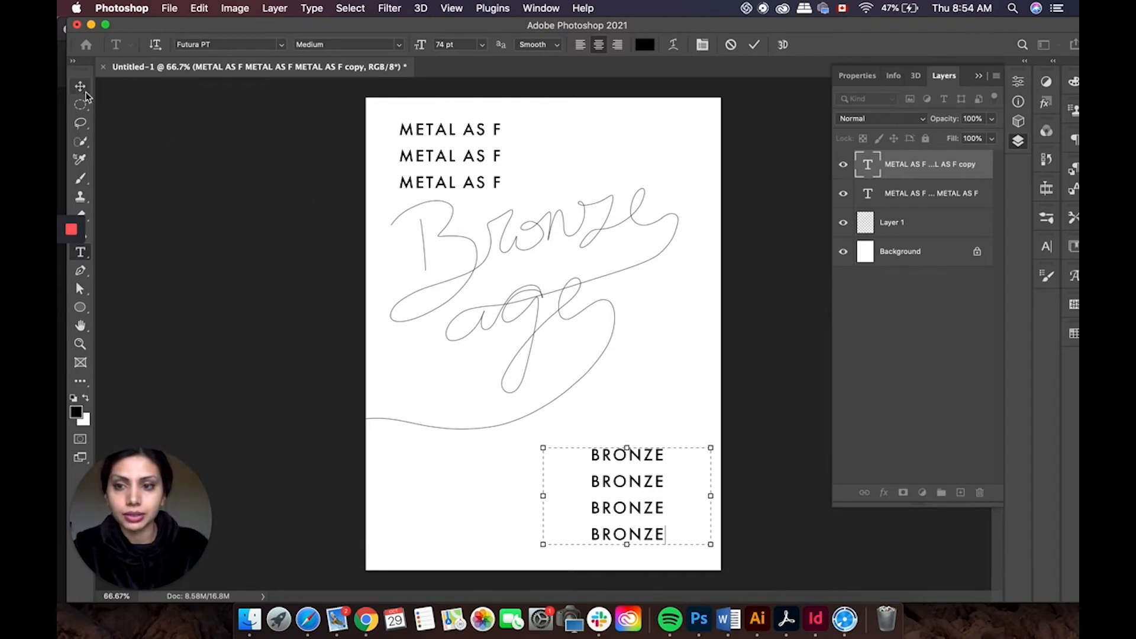
{"action": "left_click_drag", "start_coordinate": [659, 461], "coordinate": [667, 467]}
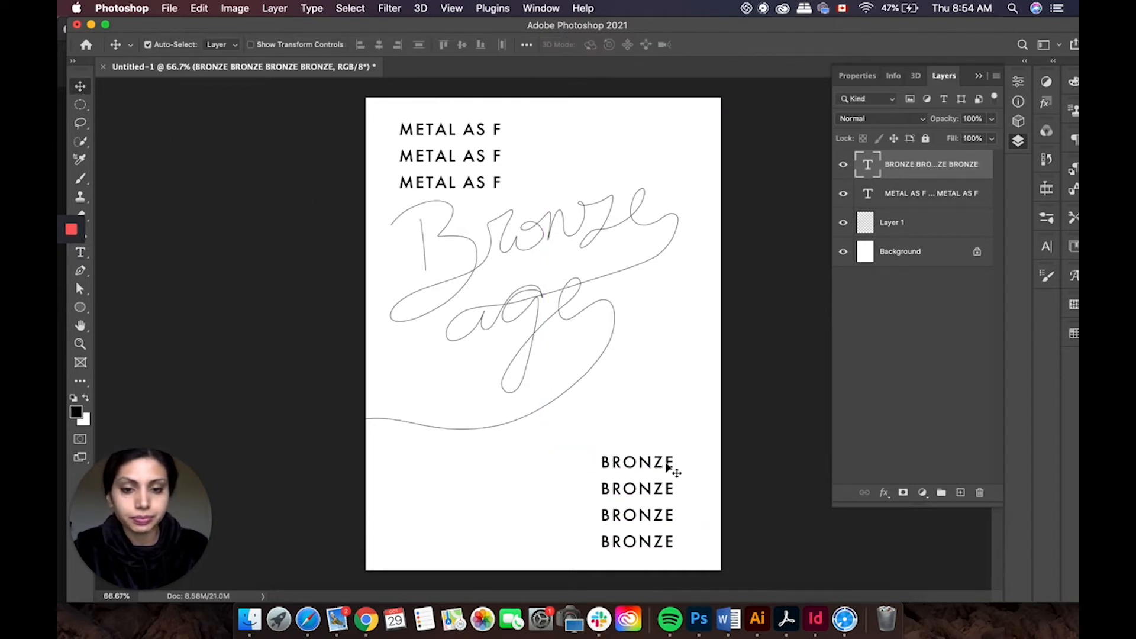
Step: Move the hand-lettered Bronze age layer slightly downward
{"action": "left_click", "coordinate": [473, 274]}
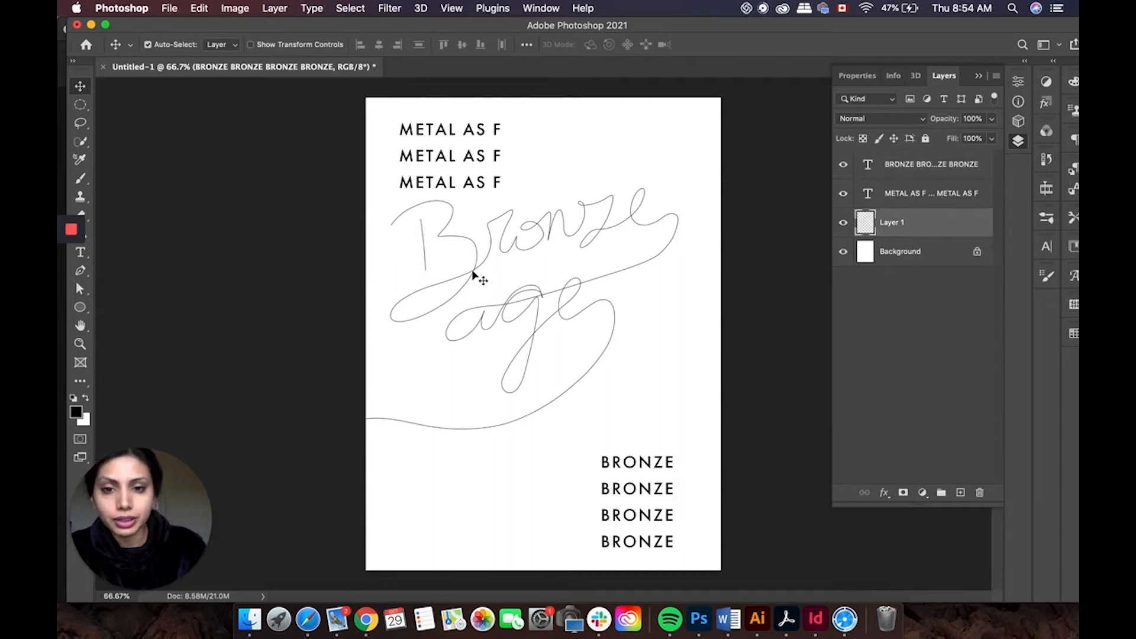
{"action": "left_click_drag", "start_coordinate": [472, 274], "coordinate": [475, 288]}
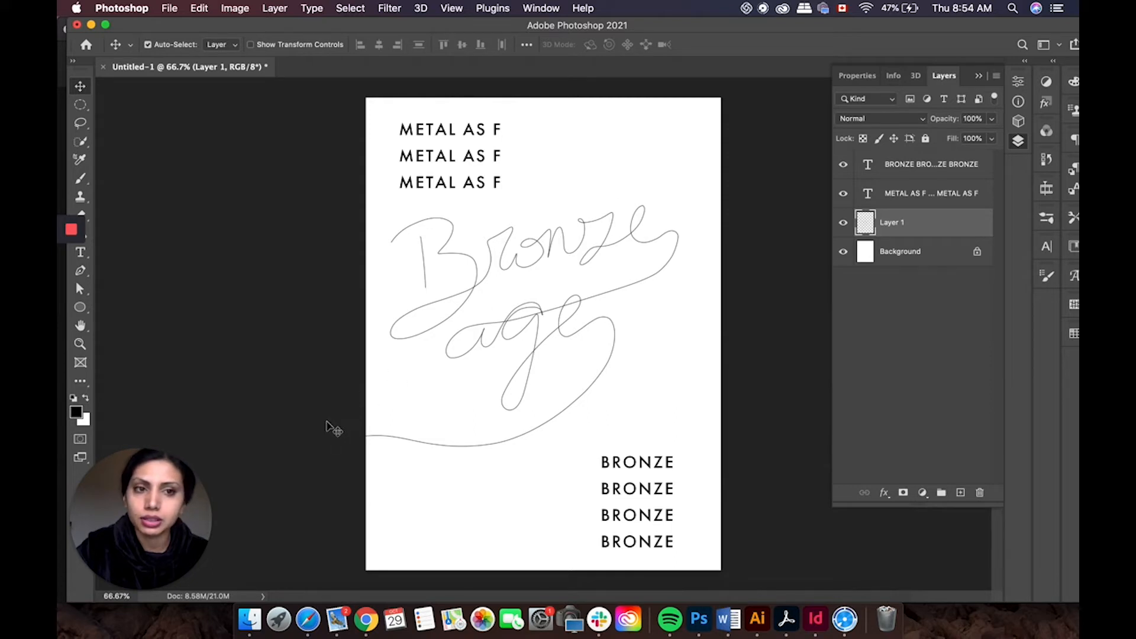
{"action": "left_click", "coordinate": [460, 299]}
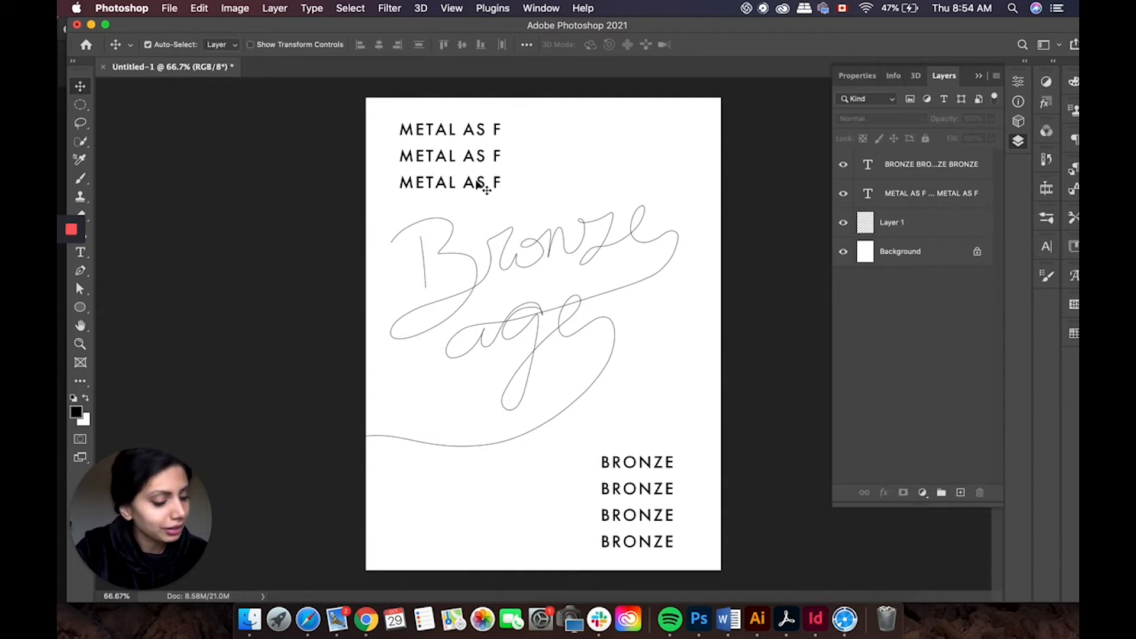
{"action": "left_click", "coordinate": [553, 250]}
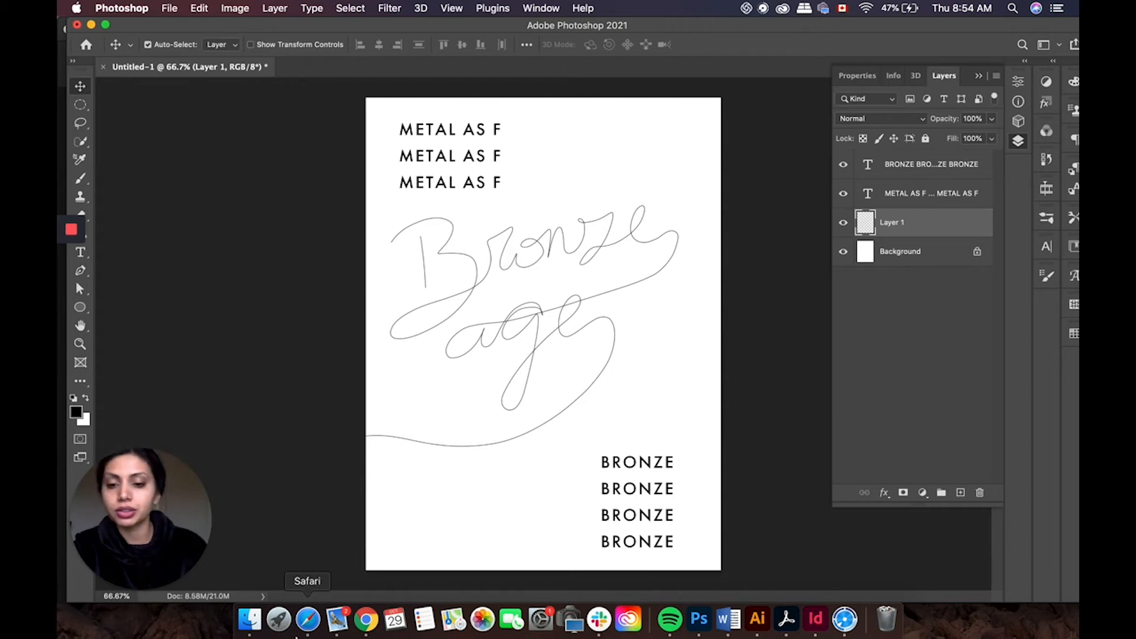
Step: Switch to Safari and search Google for FREE PYRAMID PNG
{"action": "left_click", "coordinate": [309, 619]}
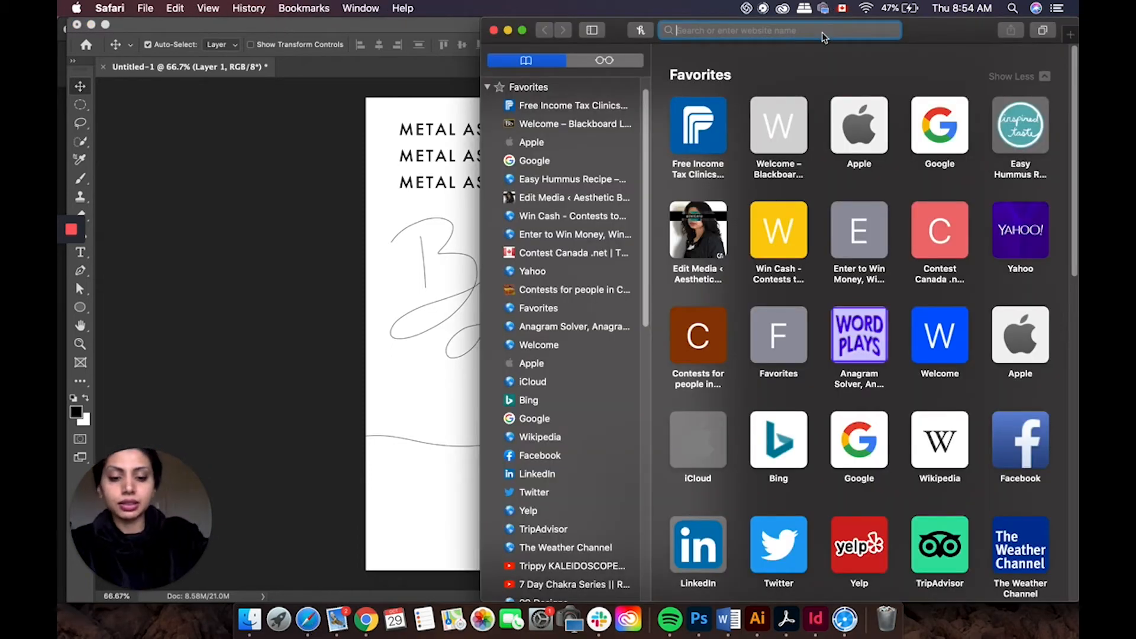
{"action": "type", "text": "pYRAM"}
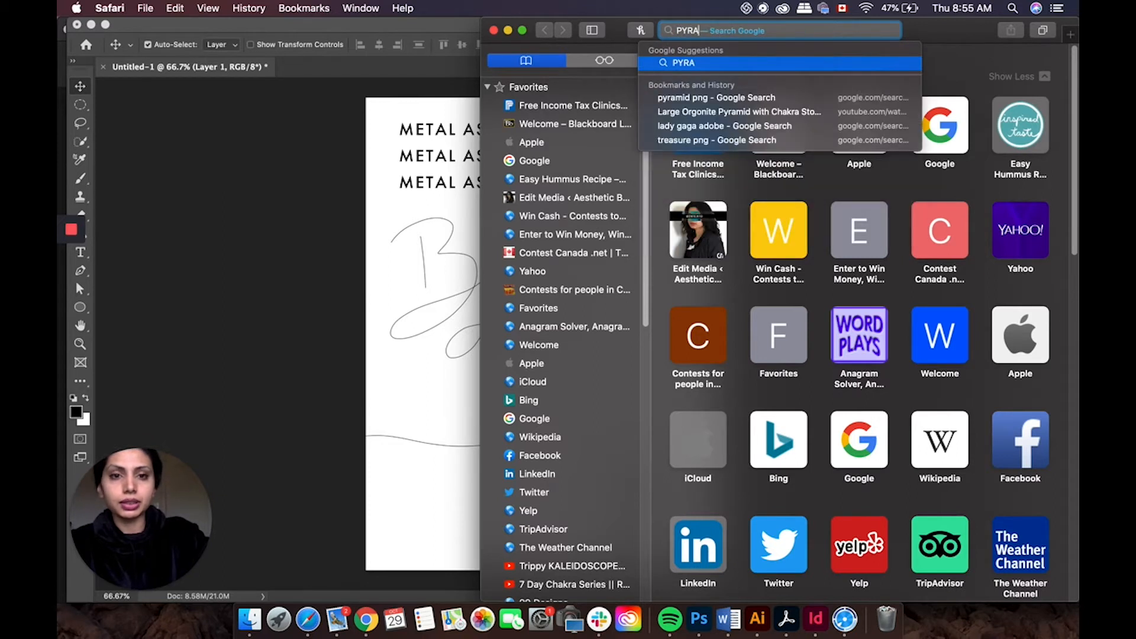
{"action": "type", "text": "ID"}
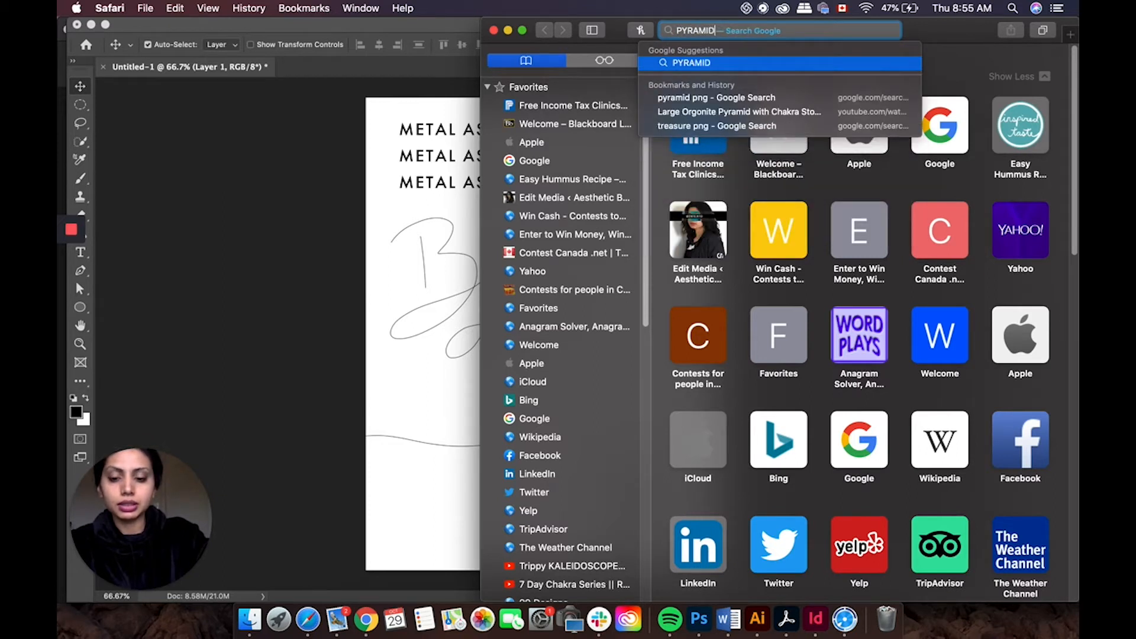
{"action": "type", "text": " PNG"}
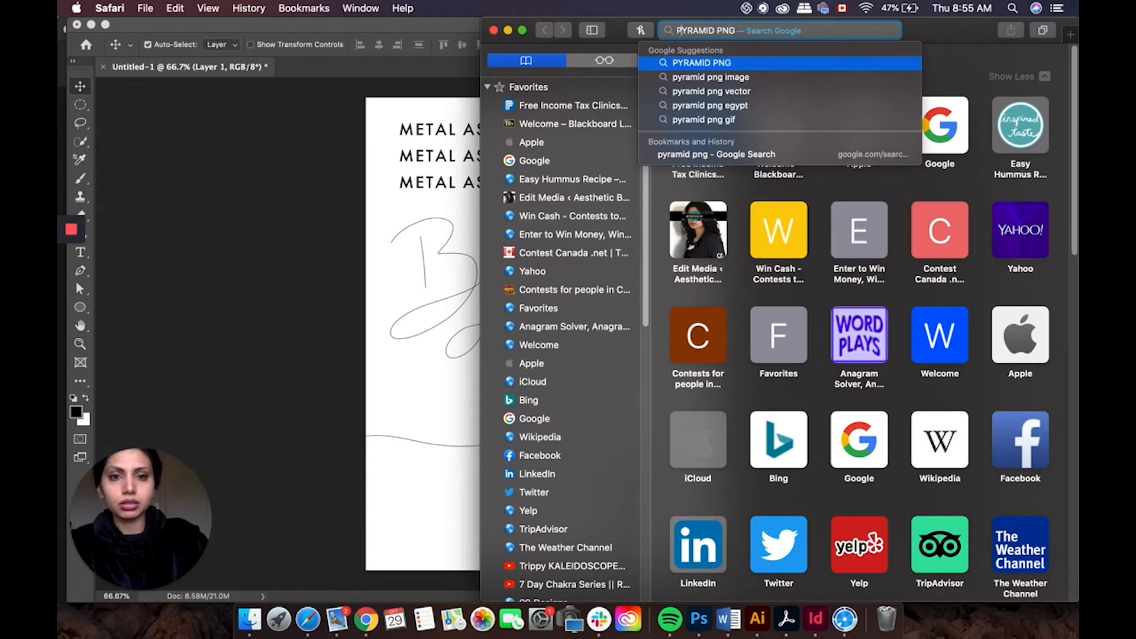
{"action": "type", "text": "FREE"}
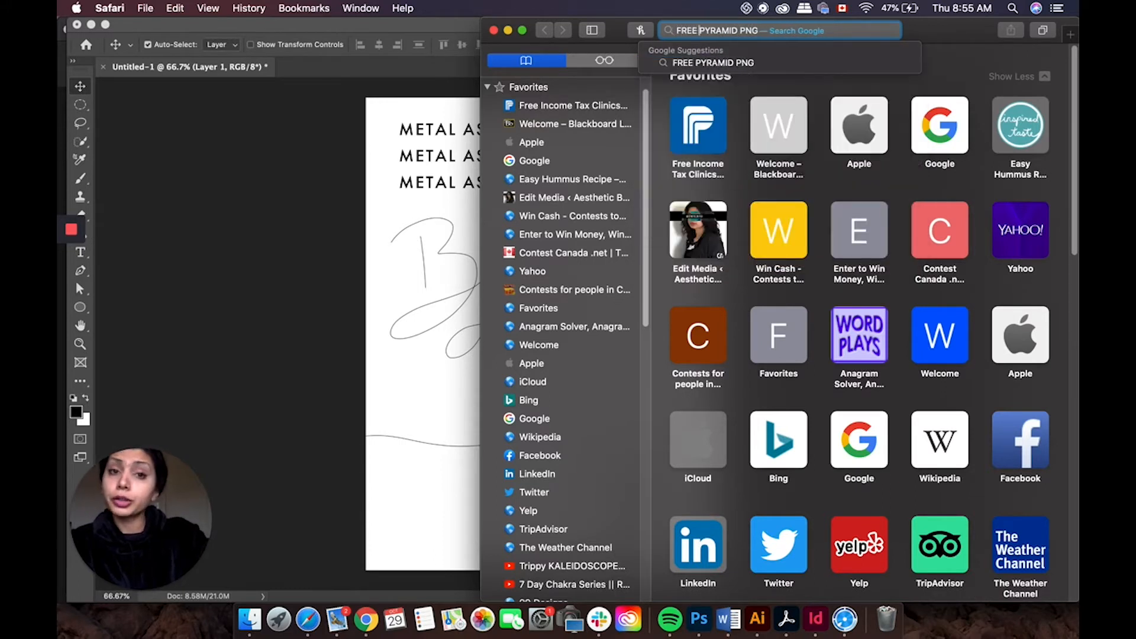
{"action": "key", "text": "Return"}
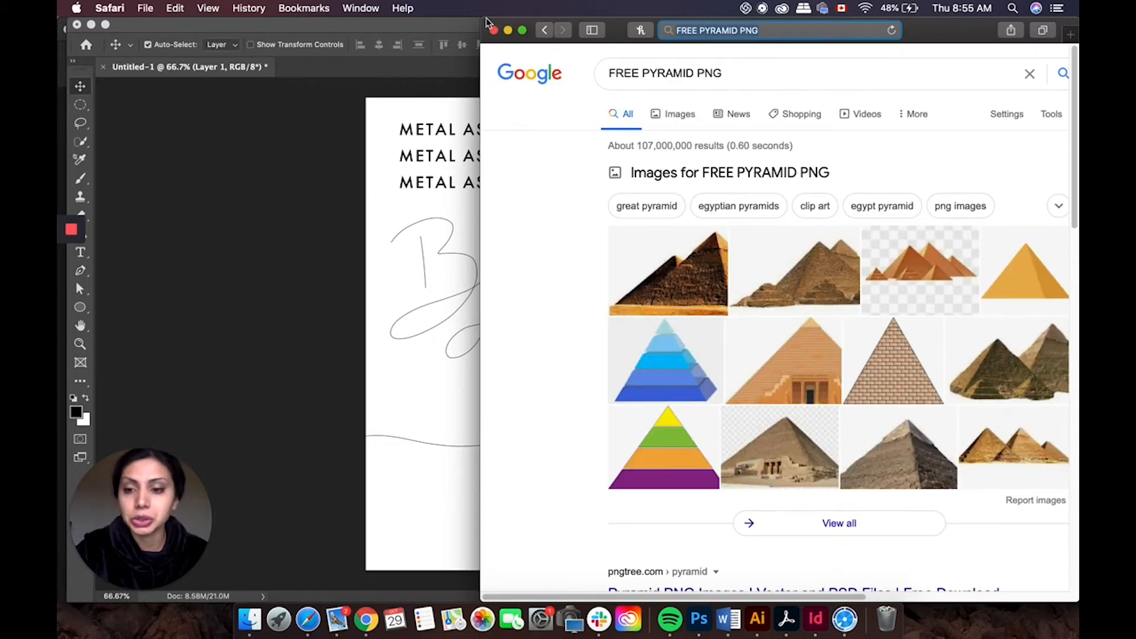
Step: Enlarge the browser window and open the pngtree pyramid PNG results page
{"action": "left_click_drag", "start_coordinate": [484, 27], "coordinate": [60, 4]}
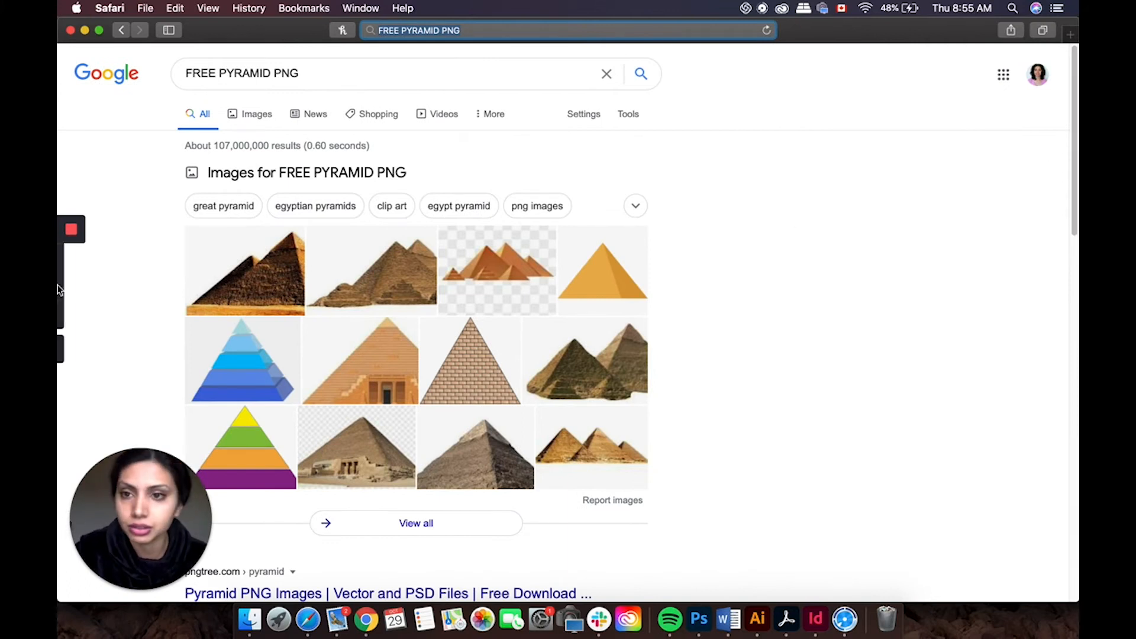
{"action": "left_click_drag", "start_coordinate": [1072, 175], "coordinate": [1076, 130]}
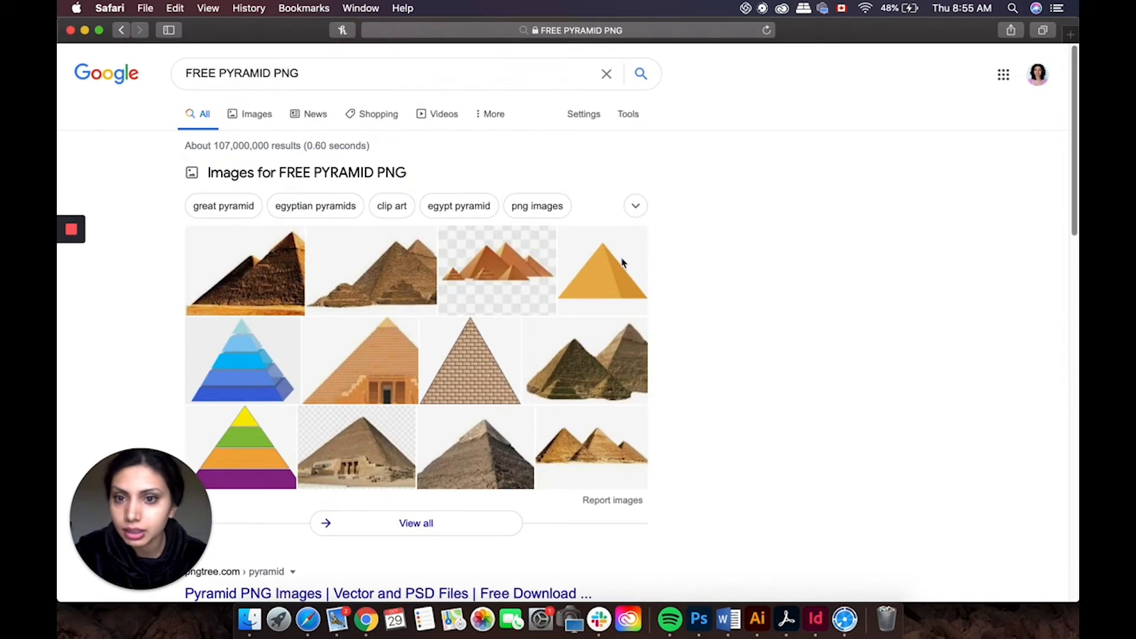
{"action": "scroll", "coordinate": [434, 417], "scroll_direction": "down", "scroll_amount": 1}
{"action": "scroll", "coordinate": [756, 366], "scroll_direction": "down", "scroll_amount": 1}
{"action": "left_click_drag", "start_coordinate": [1075, 157], "coordinate": [1076, 213]}
{"action": "left_click", "coordinate": [552, 404]}
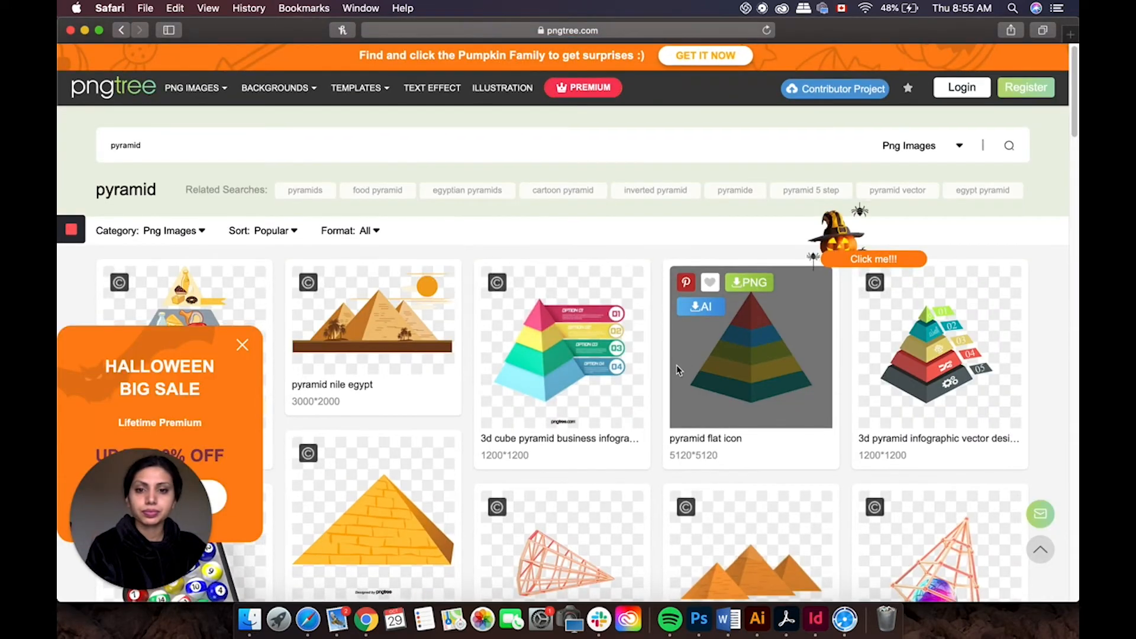
Step: Scroll through the first page of pngtree pyramid PNG results to compare images
{"action": "scroll", "coordinate": [678, 370], "scroll_direction": "down", "scroll_amount": 1}
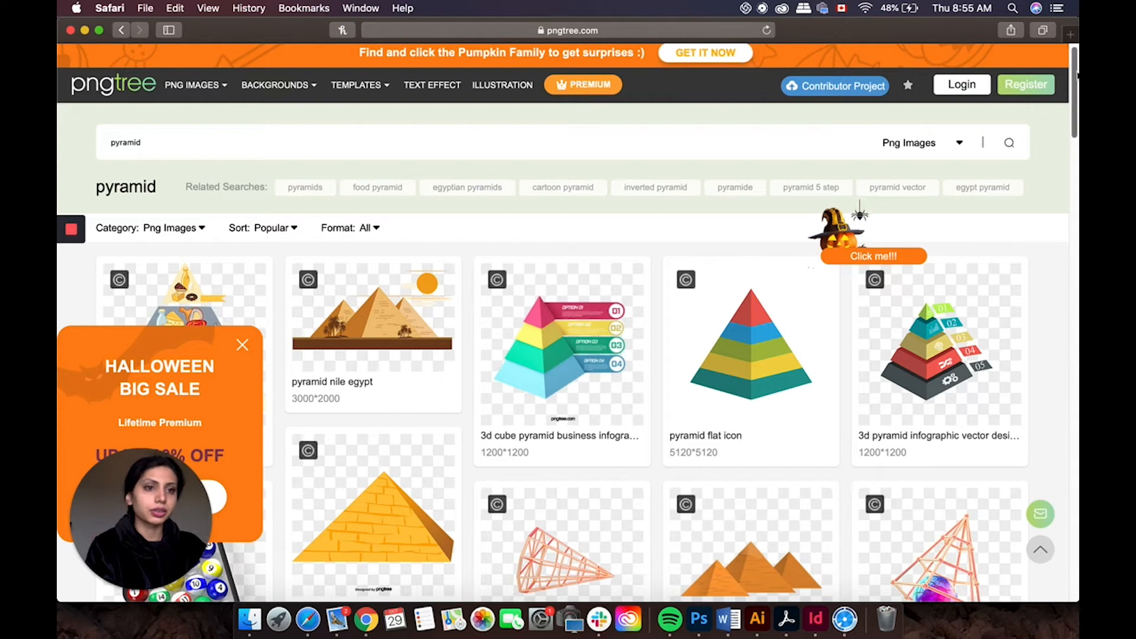
{"action": "left_click_drag", "start_coordinate": [1076, 74], "coordinate": [1074, 100]}
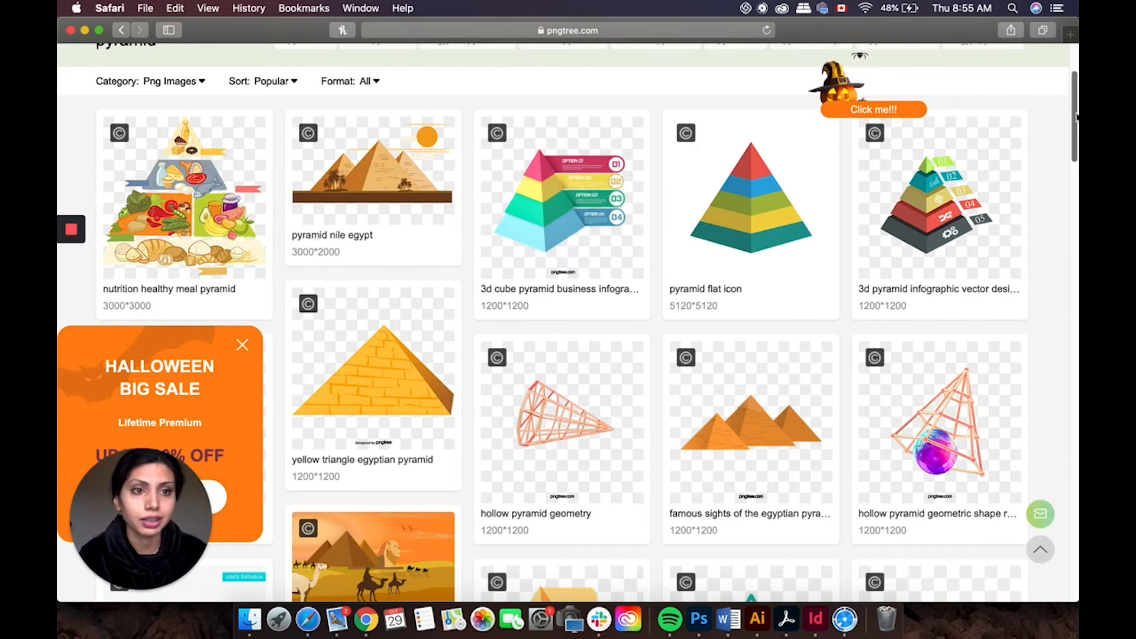
{"action": "scroll", "coordinate": [1069, 142], "scroll_direction": "up", "scroll_amount": 5}
{"action": "scroll", "coordinate": [1075, 148], "scroll_direction": "down", "scroll_amount": 10}
{"action": "left_click_drag", "start_coordinate": [1075, 148], "coordinate": [1035, 317]}
{"action": "scroll", "coordinate": [1036, 316], "scroll_direction": "down", "scroll_amount": 10}
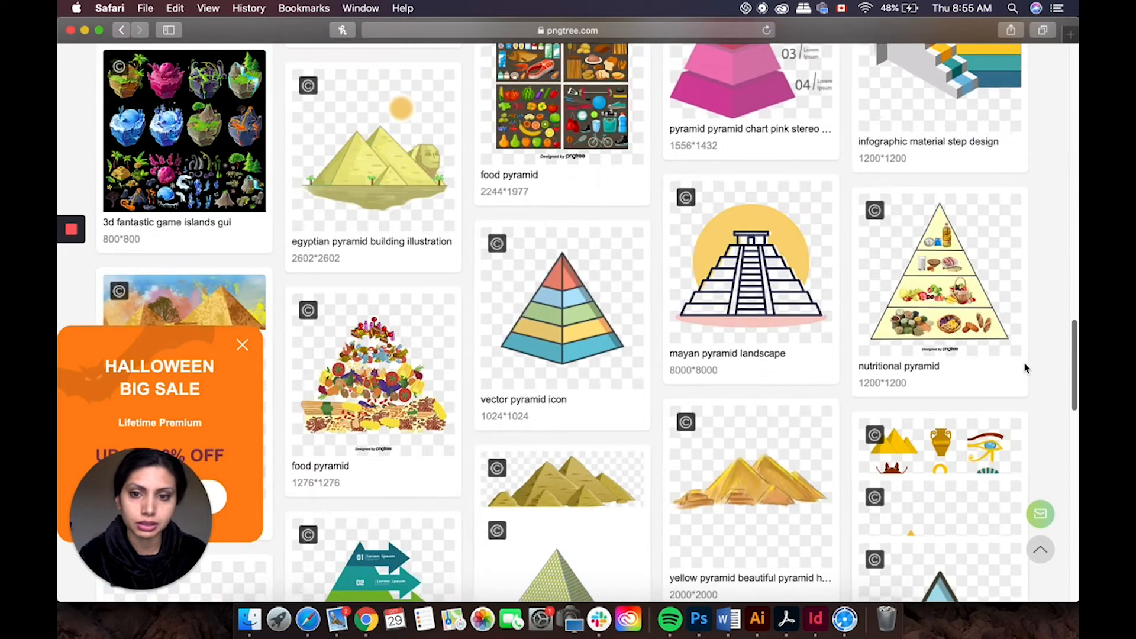
{"action": "scroll", "coordinate": [1023, 409], "scroll_direction": "down", "scroll_amount": 4}
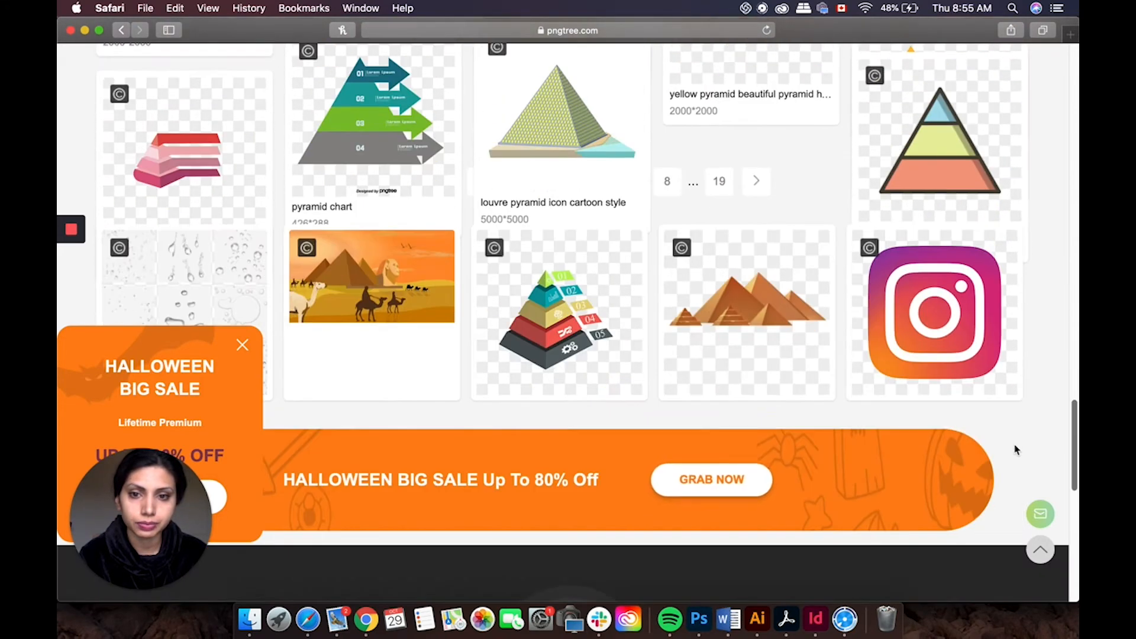
{"action": "scroll", "coordinate": [1016, 450], "scroll_direction": "up", "scroll_amount": 15}
{"action": "scroll", "coordinate": [1053, 122], "scroll_direction": "down", "scroll_amount": 3}
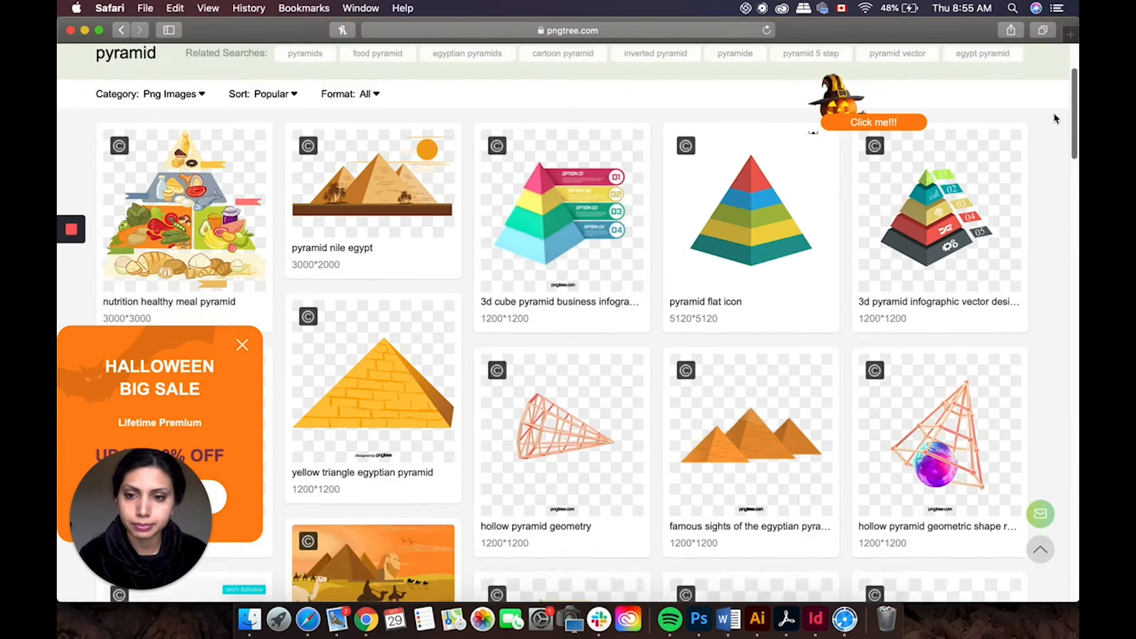
{"action": "scroll", "coordinate": [1039, 164], "scroll_direction": "down", "scroll_amount": 15}
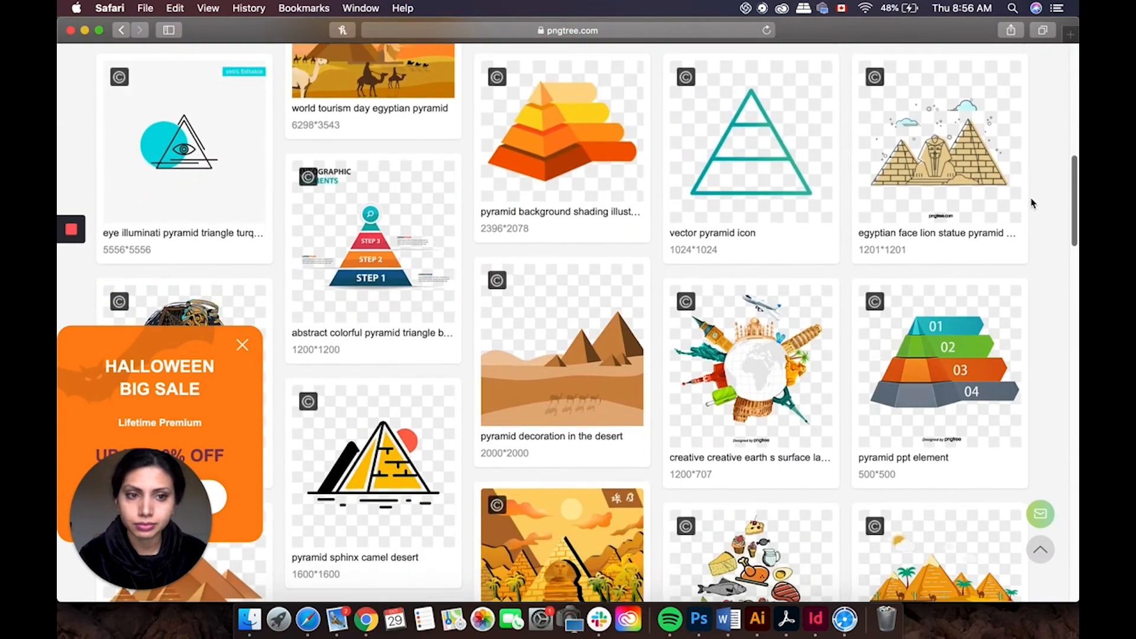
{"action": "scroll", "coordinate": [1008, 268], "scroll_direction": "down", "scroll_amount": 12}
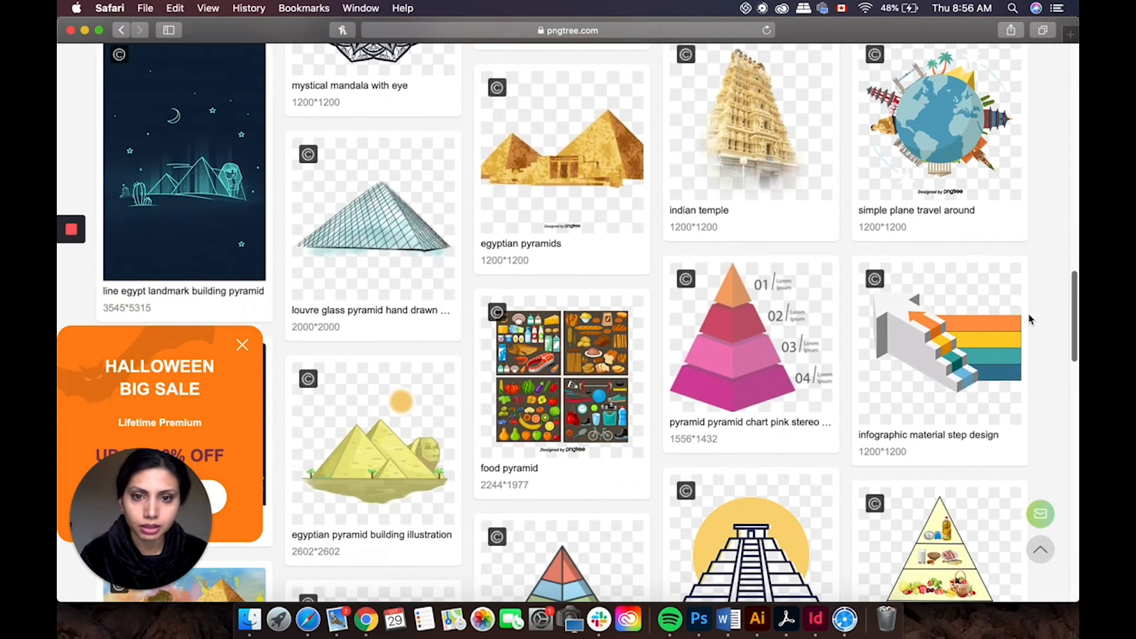
{"action": "scroll", "coordinate": [991, 436], "scroll_direction": "down", "scroll_amount": 5}
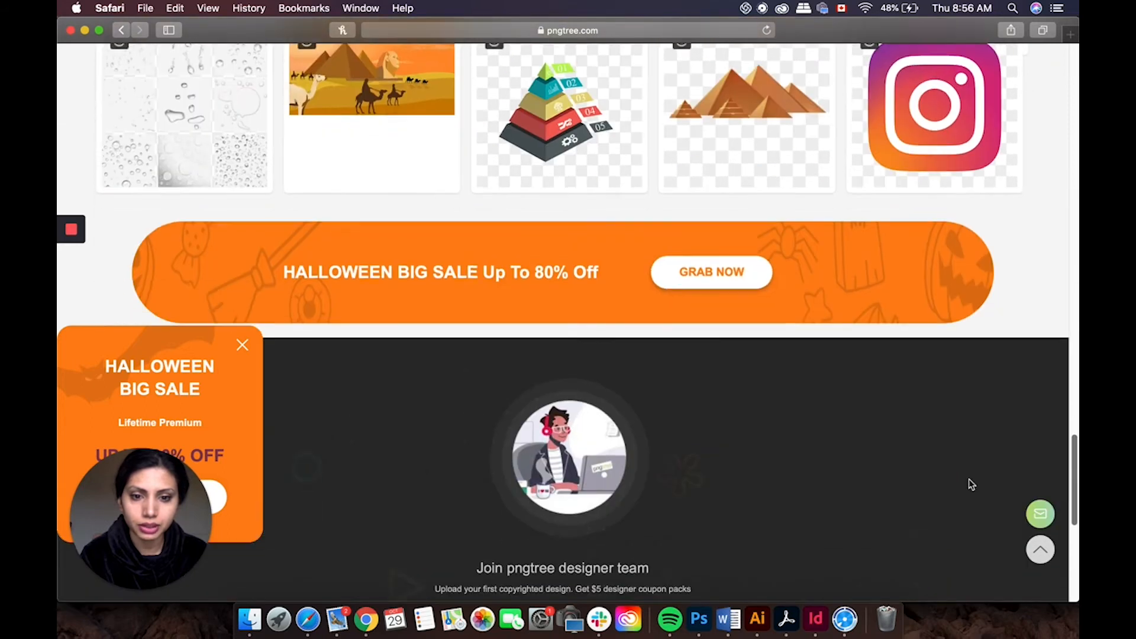
{"action": "scroll", "coordinate": [970, 482], "scroll_direction": "up", "scroll_amount": 5}
{"action": "scroll", "coordinate": [710, 367], "scroll_direction": "down", "scroll_amount": 1}
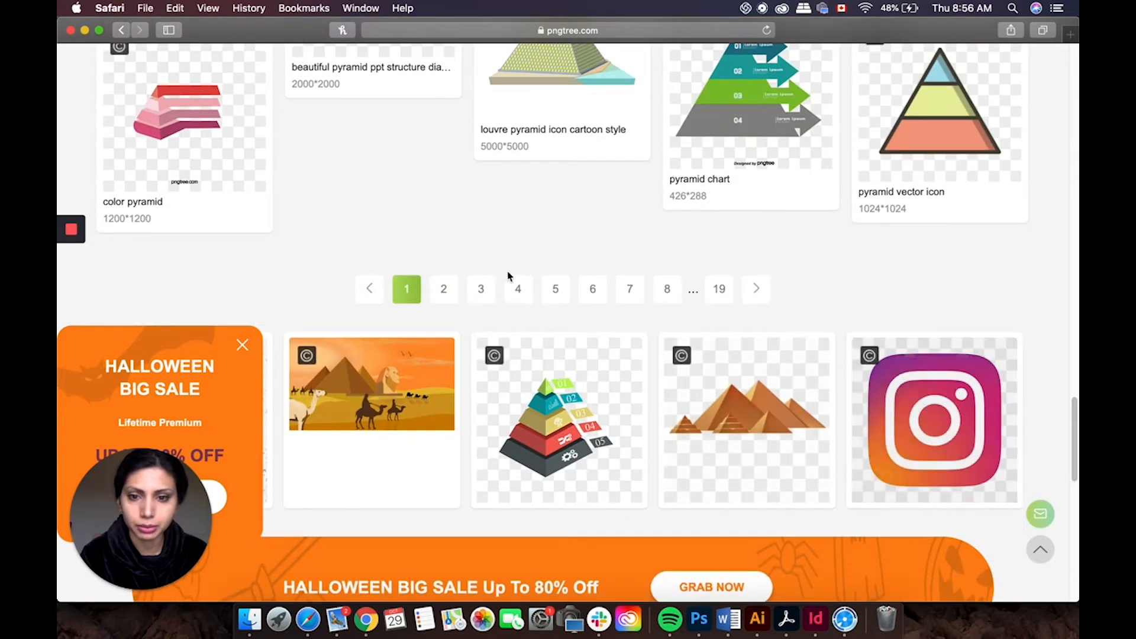
Step: Open the second page of pyramid results and browse it
{"action": "left_click", "coordinate": [444, 289]}
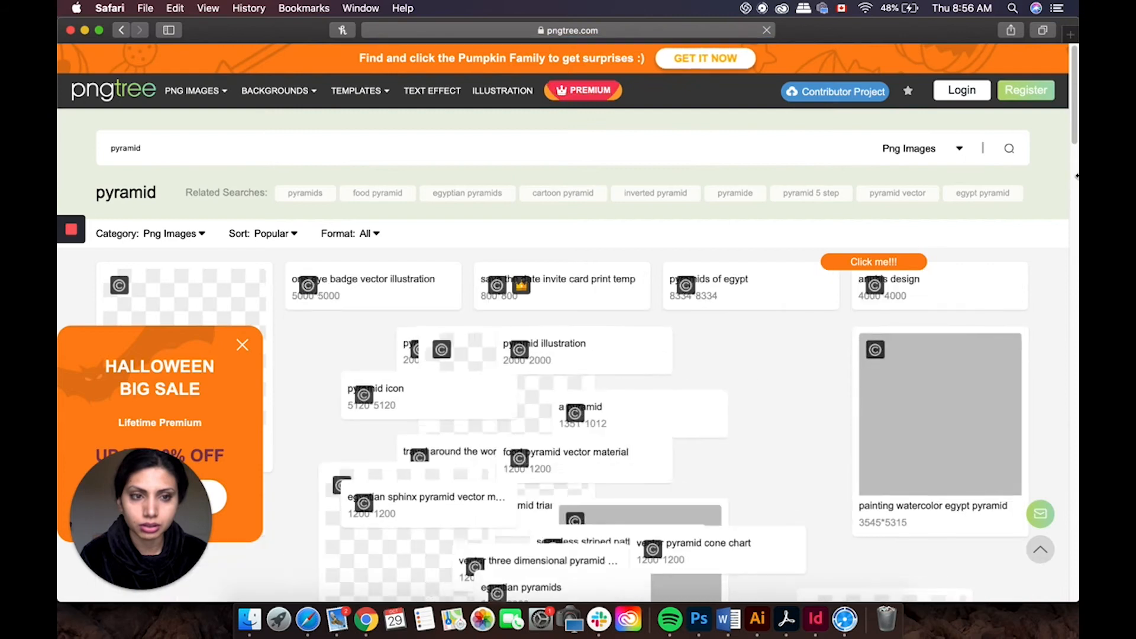
{"action": "left_click_drag", "start_coordinate": [1074, 140], "coordinate": [1027, 368]}
{"action": "scroll", "coordinate": [1026, 367], "scroll_direction": "down", "scroll_amount": 10}
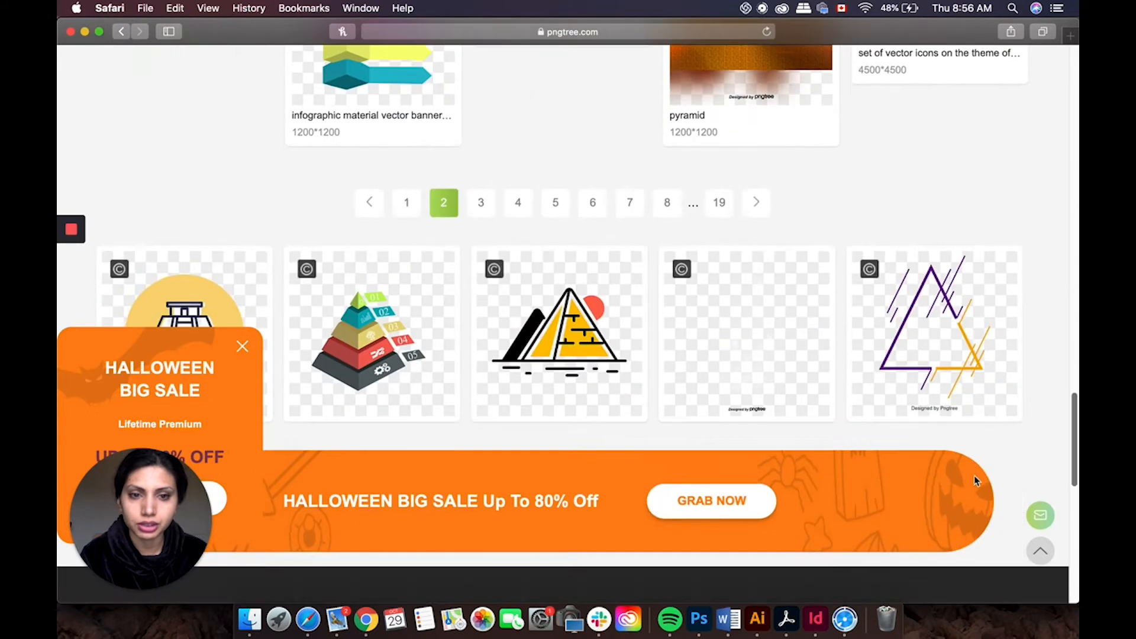
{"action": "scroll", "coordinate": [974, 475], "scroll_direction": "up", "scroll_amount": 10}
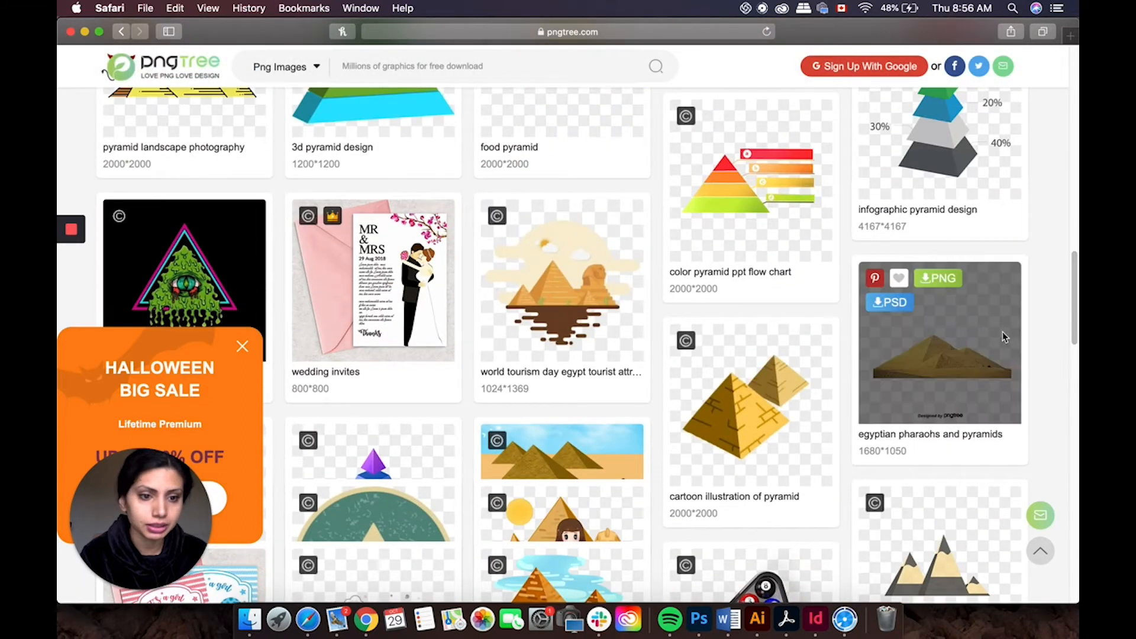
Step: Open the egyptian pharaohs and pyramids image page and close the registration prompt
{"action": "left_click", "coordinate": [1002, 331]}
{"action": "scroll", "coordinate": [428, 504], "scroll_direction": "down", "scroll_amount": 3}
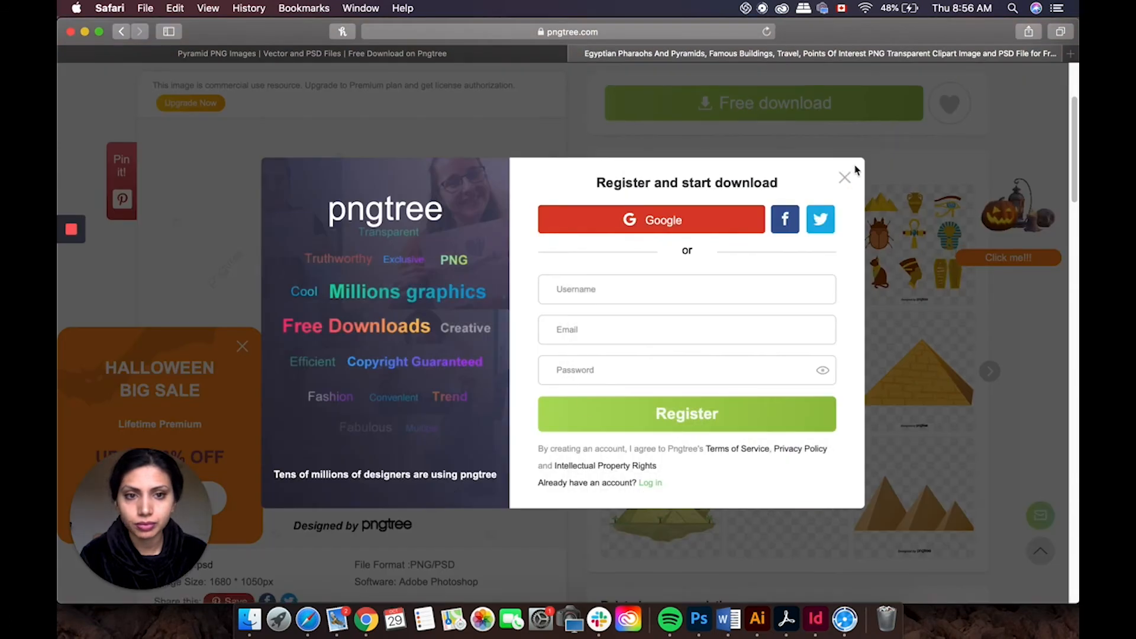
{"action": "left_click", "coordinate": [844, 177]}
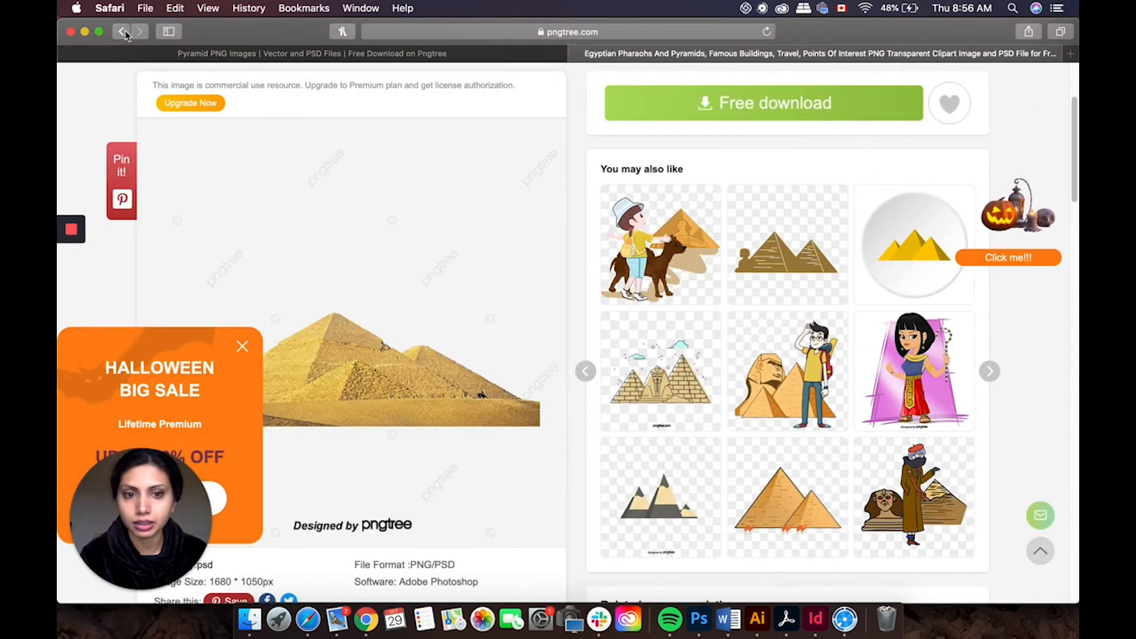
Step: Return to the Google results for FREE PYRAMID PNG and briefly check another pngtree result
{"action": "left_click", "coordinate": [124, 32]}
{"action": "left_click", "coordinate": [124, 32]}
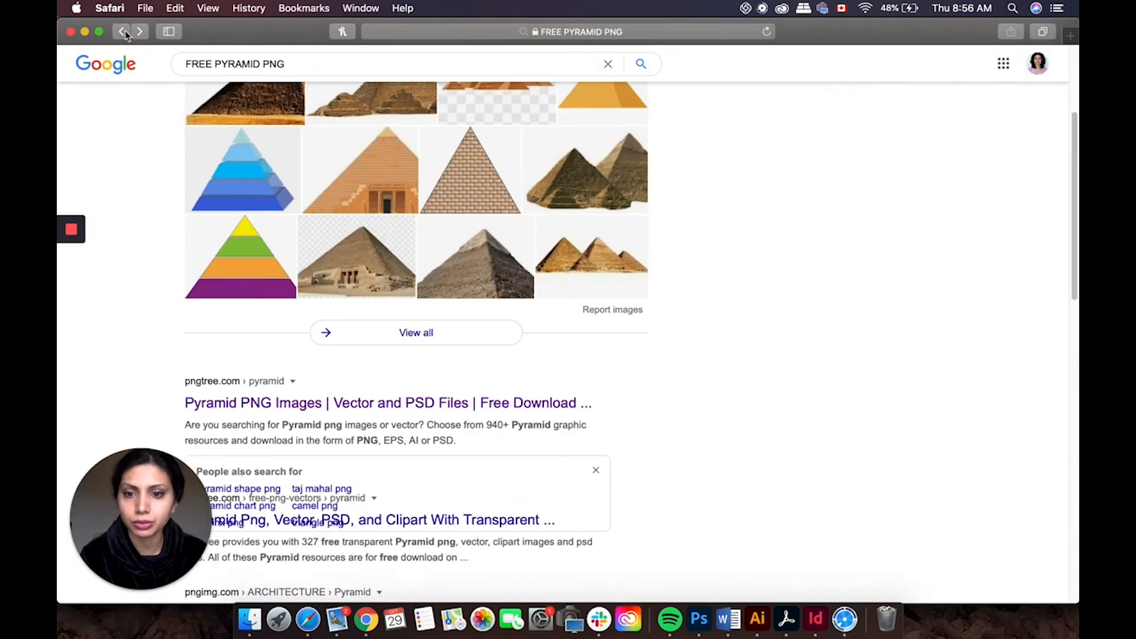
{"action": "left_click_drag", "start_coordinate": [1077, 216], "coordinate": [1077, 327]}
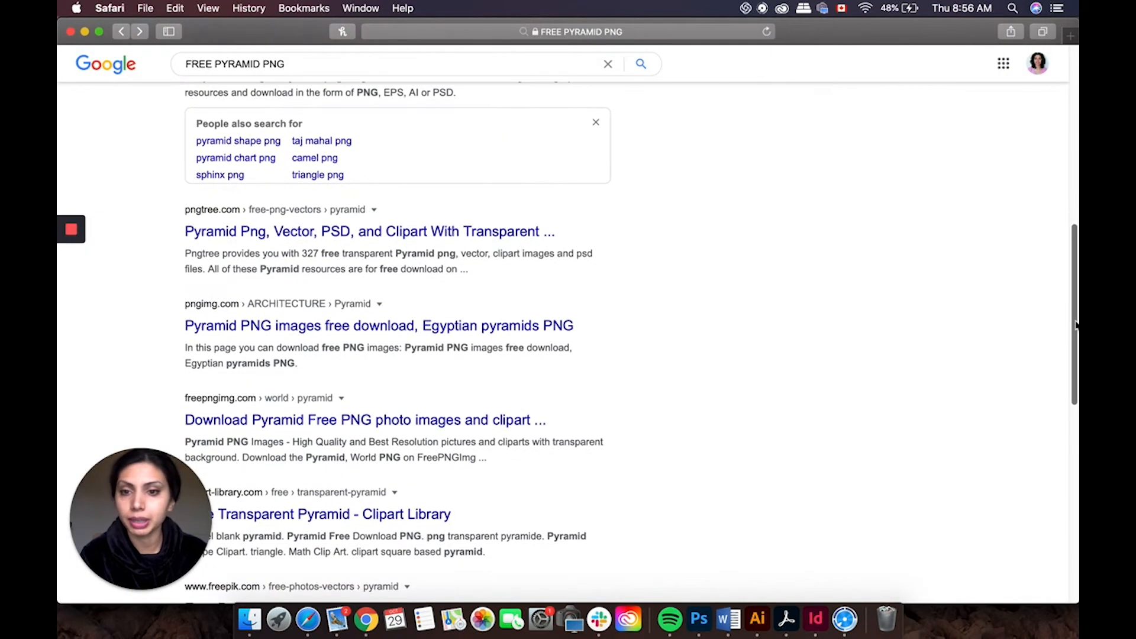
{"action": "scroll", "coordinate": [683, 337], "scroll_direction": "down", "scroll_amount": 1}
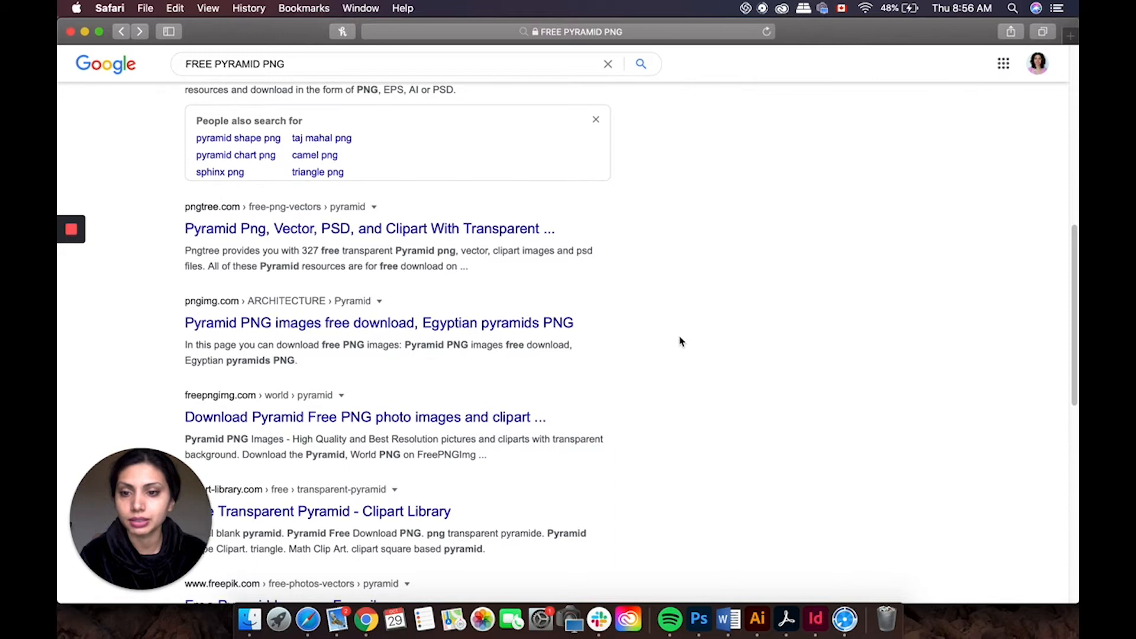
{"action": "left_click_drag", "start_coordinate": [1075, 255], "coordinate": [1082, 232]}
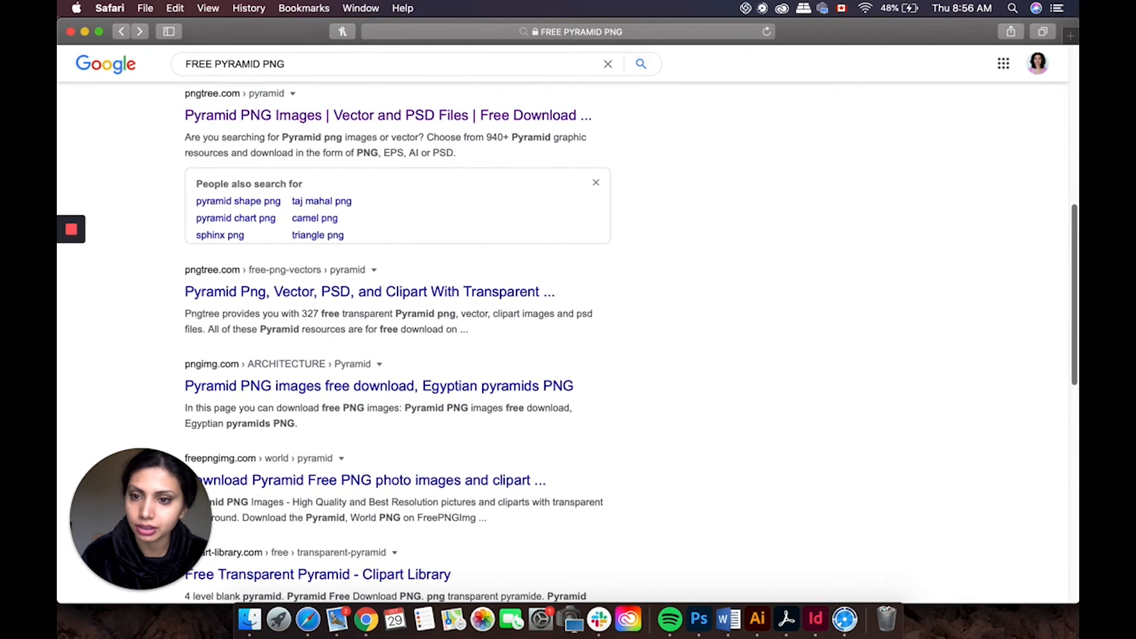
{"action": "scroll", "coordinate": [692, 362], "scroll_direction": "up", "scroll_amount": 5}
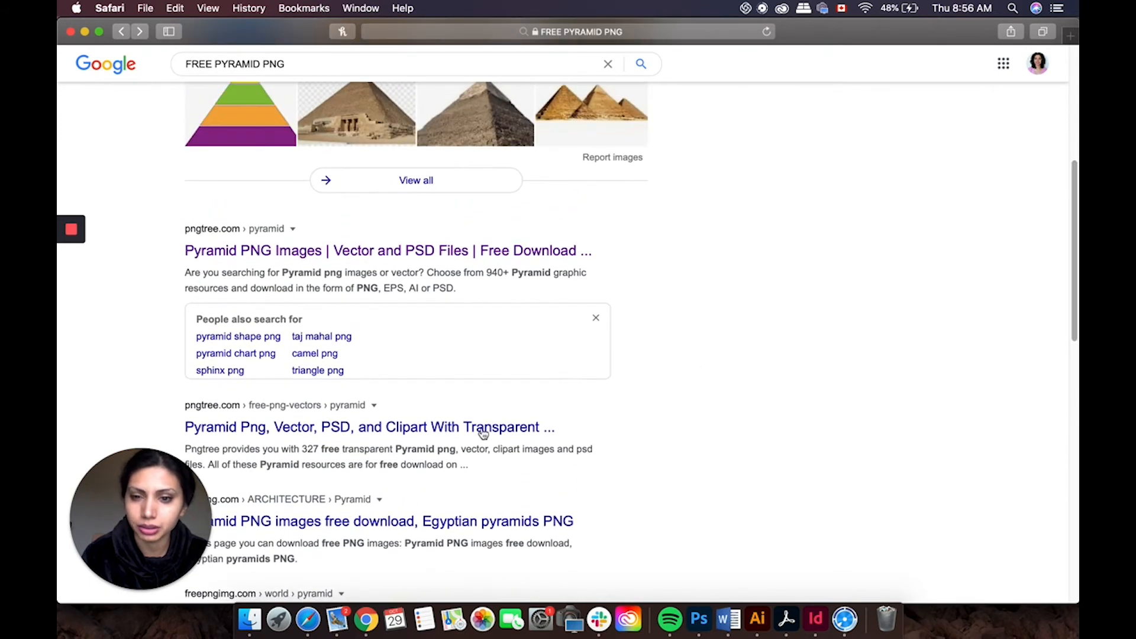
{"action": "left_click", "coordinate": [402, 429]}
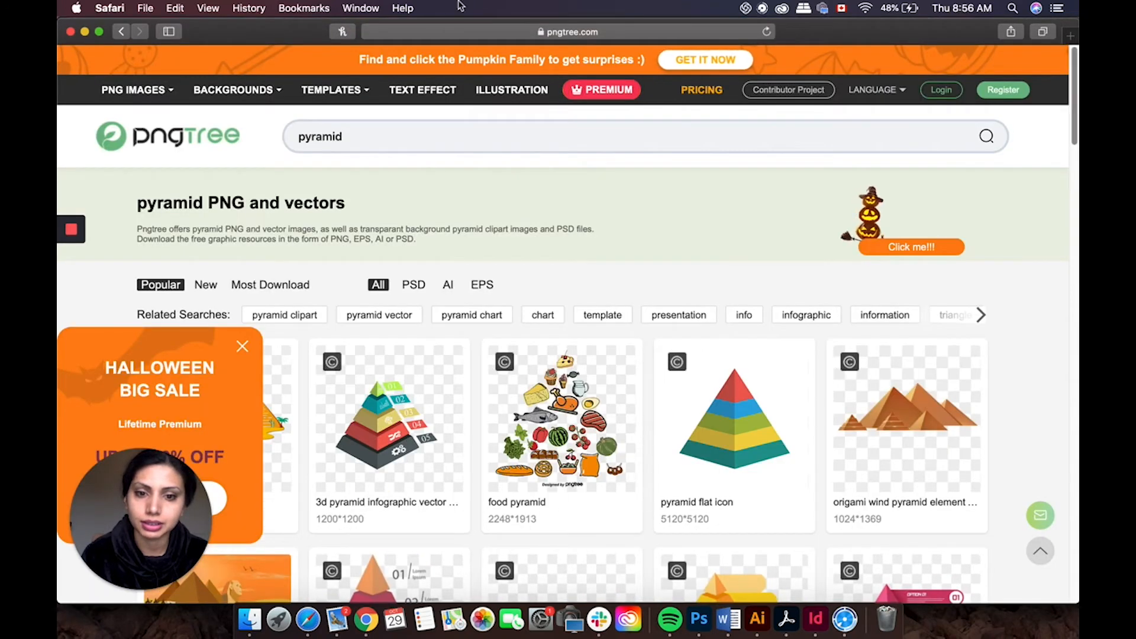
{"action": "left_click", "coordinate": [121, 31]}
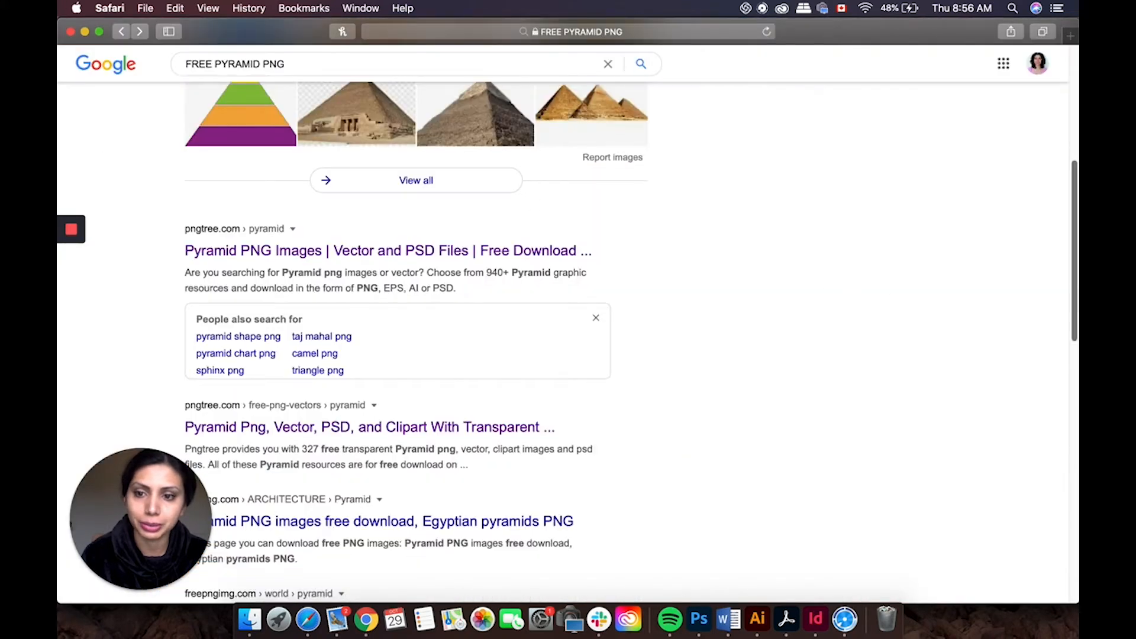
{"action": "scroll", "coordinate": [1076, 251], "scroll_direction": "down", "scroll_amount": 3}
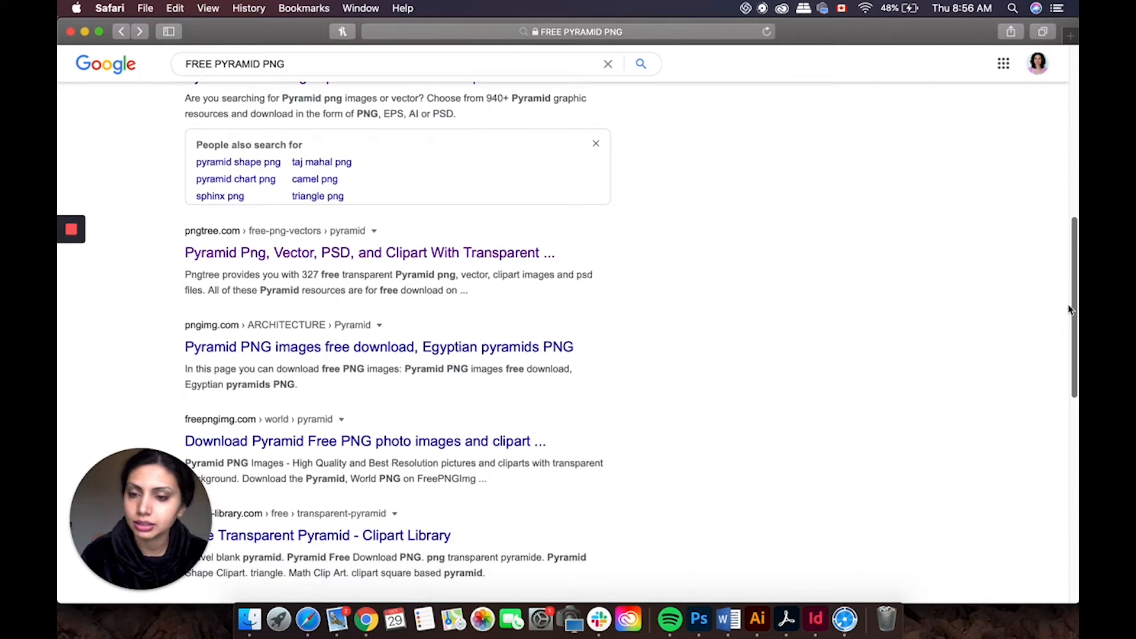
Step: Open the pngimg.com Egyptian pyramids result and pick the orange three-pyramid PNG to view its page
{"action": "left_click", "coordinate": [514, 348]}
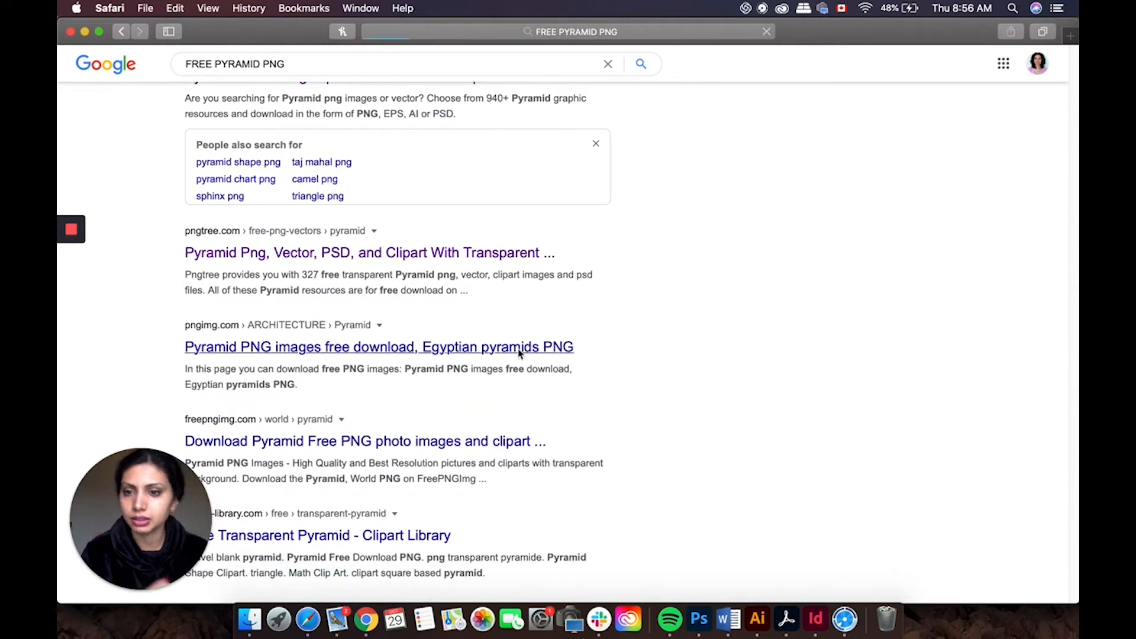
{"action": "left_click_drag", "start_coordinate": [1076, 135], "coordinate": [1042, 330]}
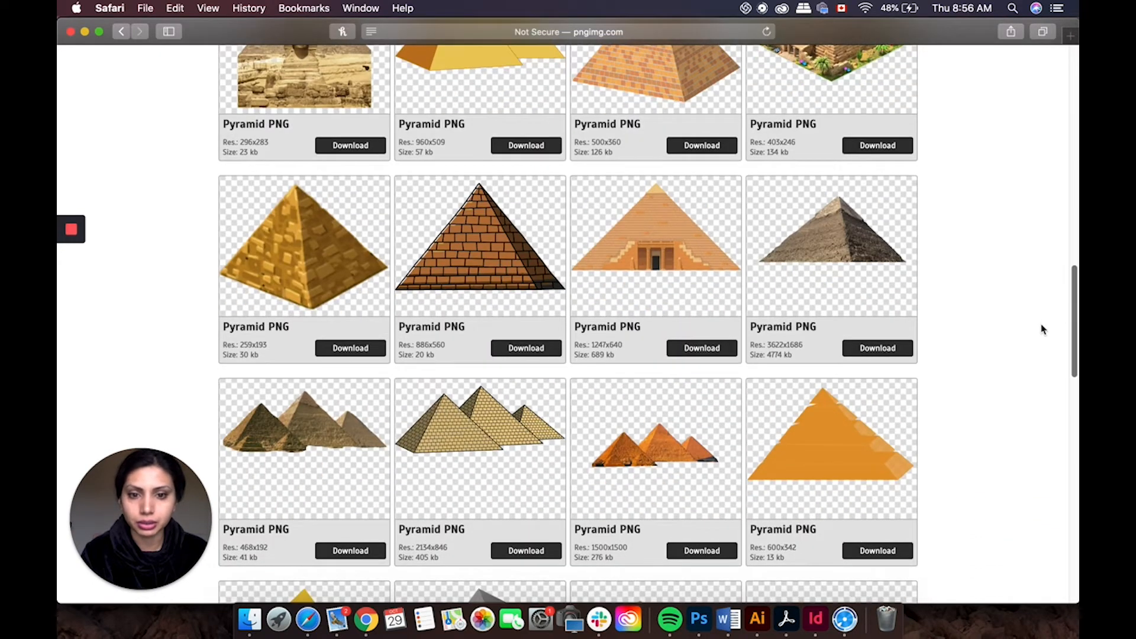
{"action": "scroll", "coordinate": [1042, 330], "scroll_direction": "down", "scroll_amount": 5}
{"action": "left_click", "coordinate": [700, 438]}
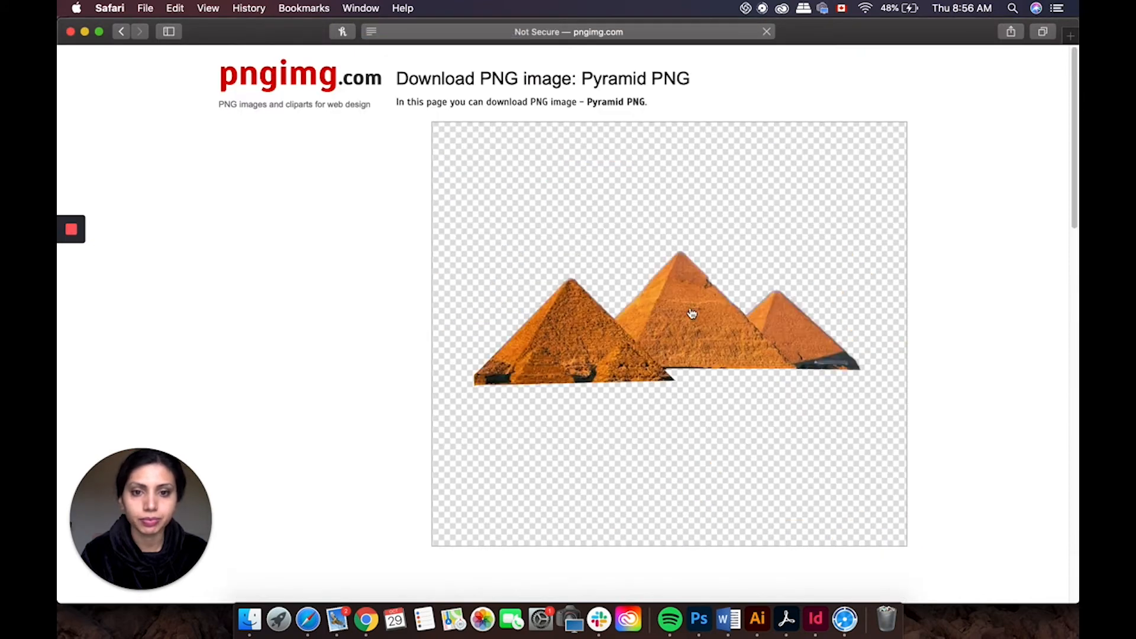
{"action": "scroll", "coordinate": [1052, 203], "scroll_direction": "down", "scroll_amount": 10}
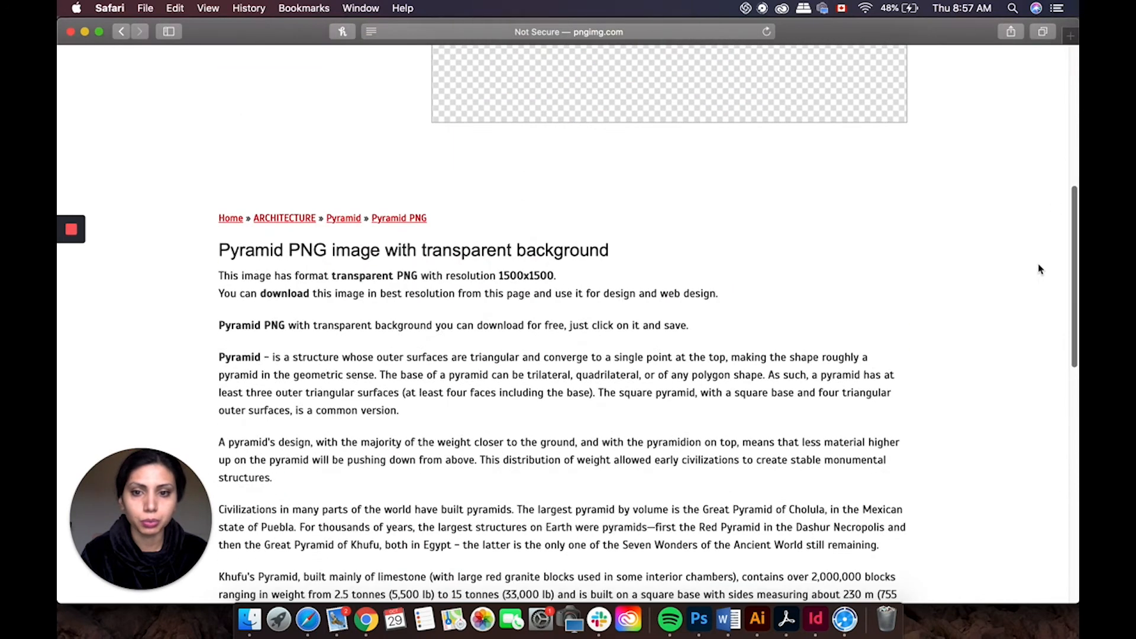
{"action": "scroll", "coordinate": [1027, 305], "scroll_direction": "down", "scroll_amount": 15}
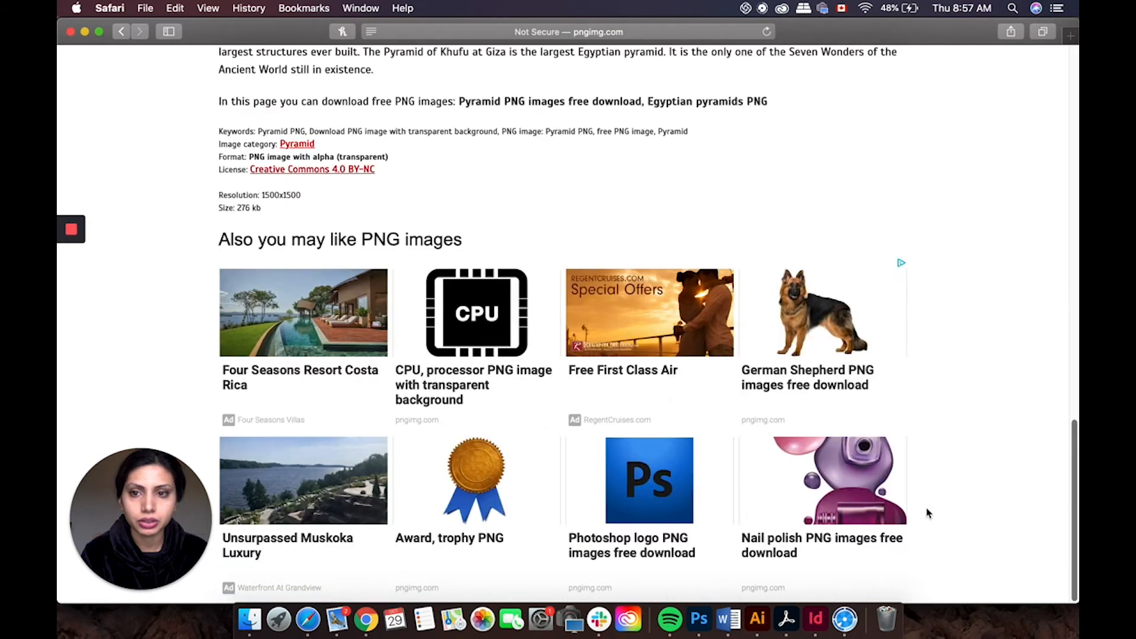
{"action": "scroll", "coordinate": [1004, 414], "scroll_direction": "up", "scroll_amount": 10}
{"action": "scroll", "coordinate": [1004, 414], "scroll_direction": "down", "scroll_amount": 5}
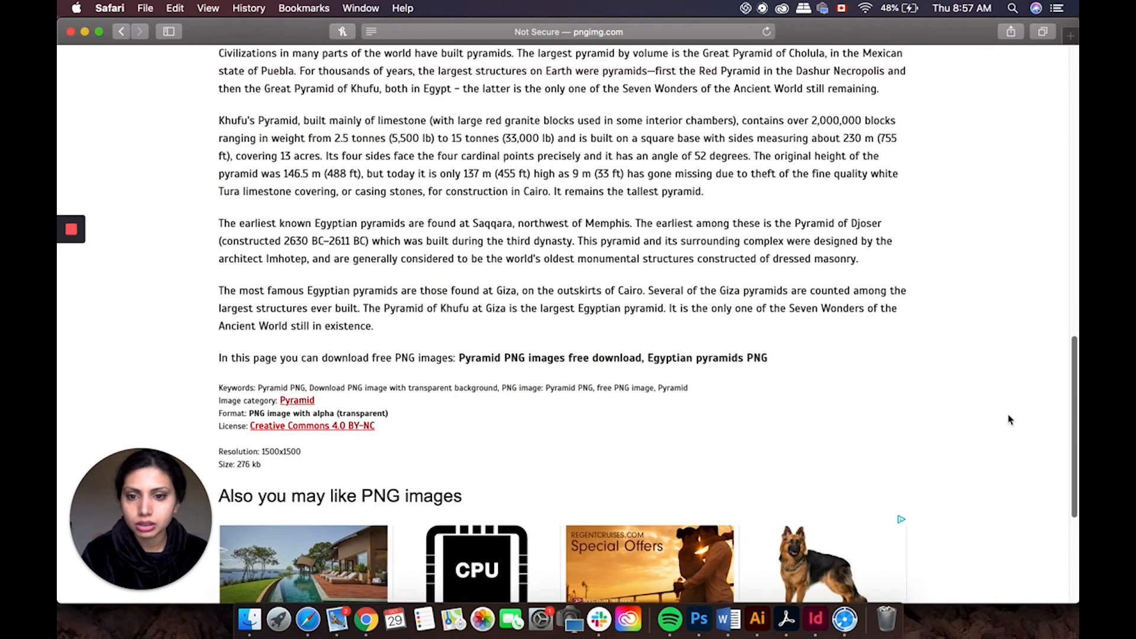
{"action": "scroll", "coordinate": [1013, 390], "scroll_direction": "up", "scroll_amount": 3}
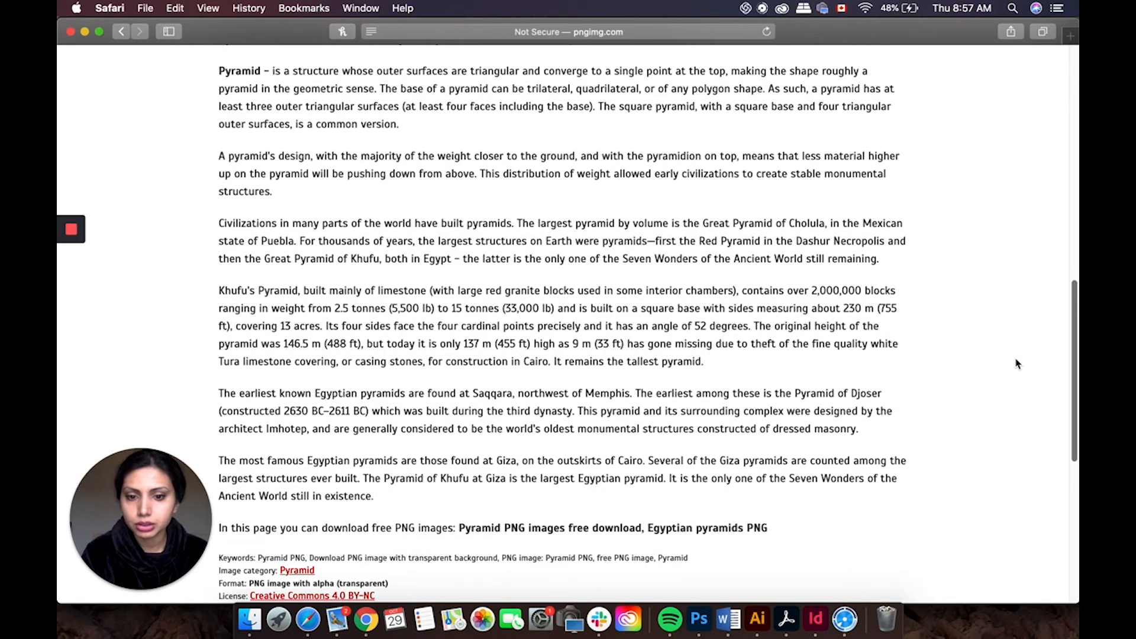
{"action": "scroll", "coordinate": [1017, 363], "scroll_direction": "up", "scroll_amount": 12}
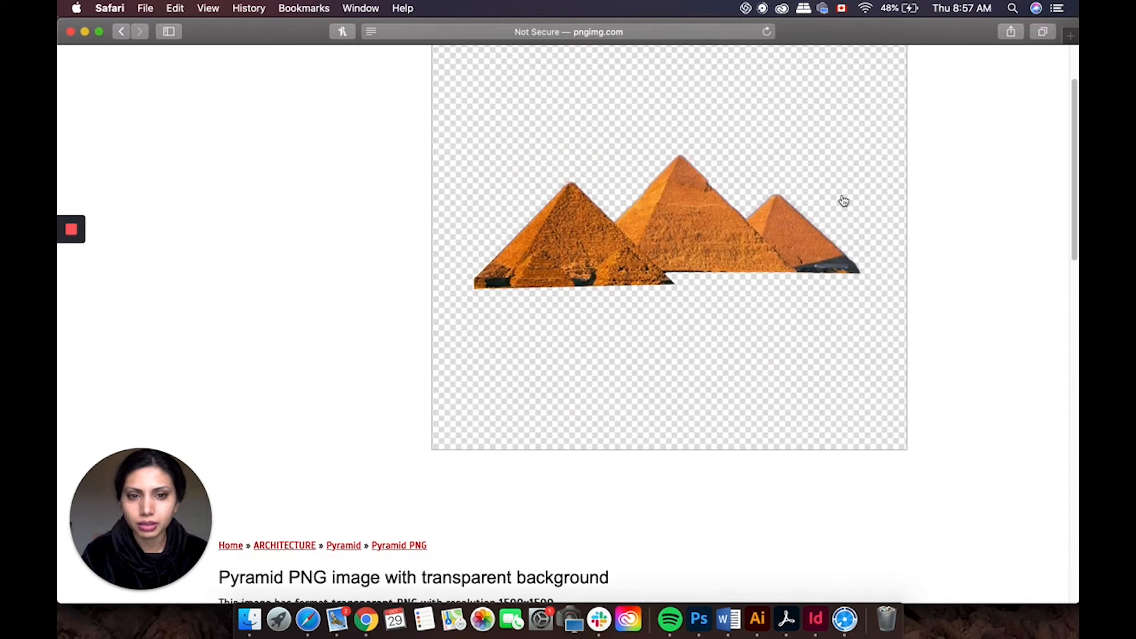
Step: Open the full-size pyramid image and save it as pyramid_PNG22.png in Downloads, then go back
{"action": "left_click", "coordinate": [844, 201]}
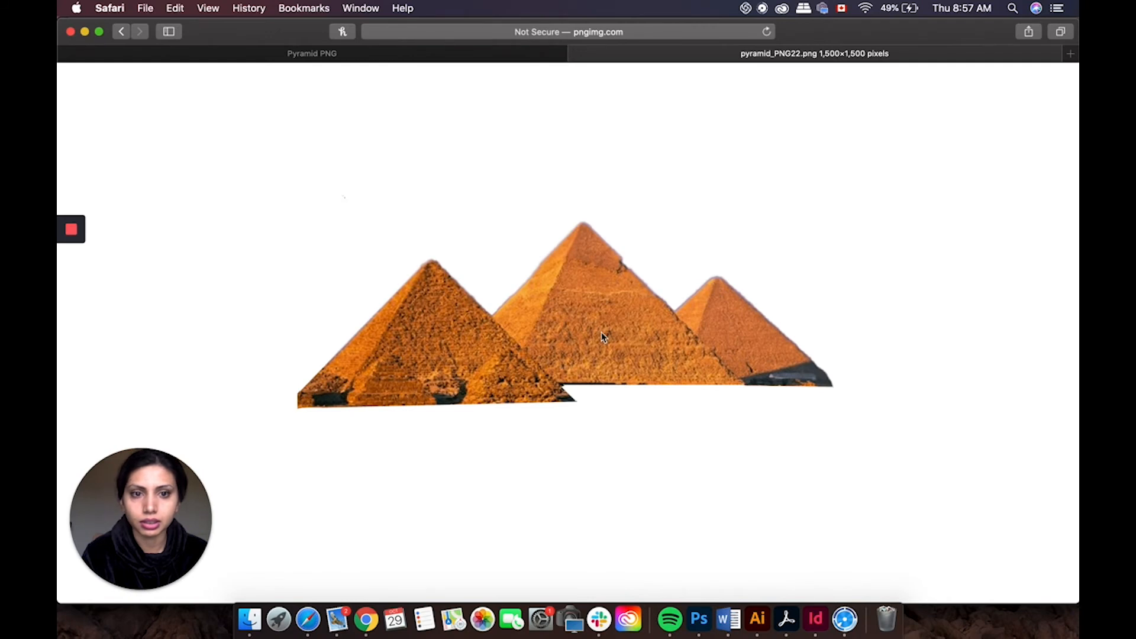
{"action": "right_click", "coordinate": [601, 333]}
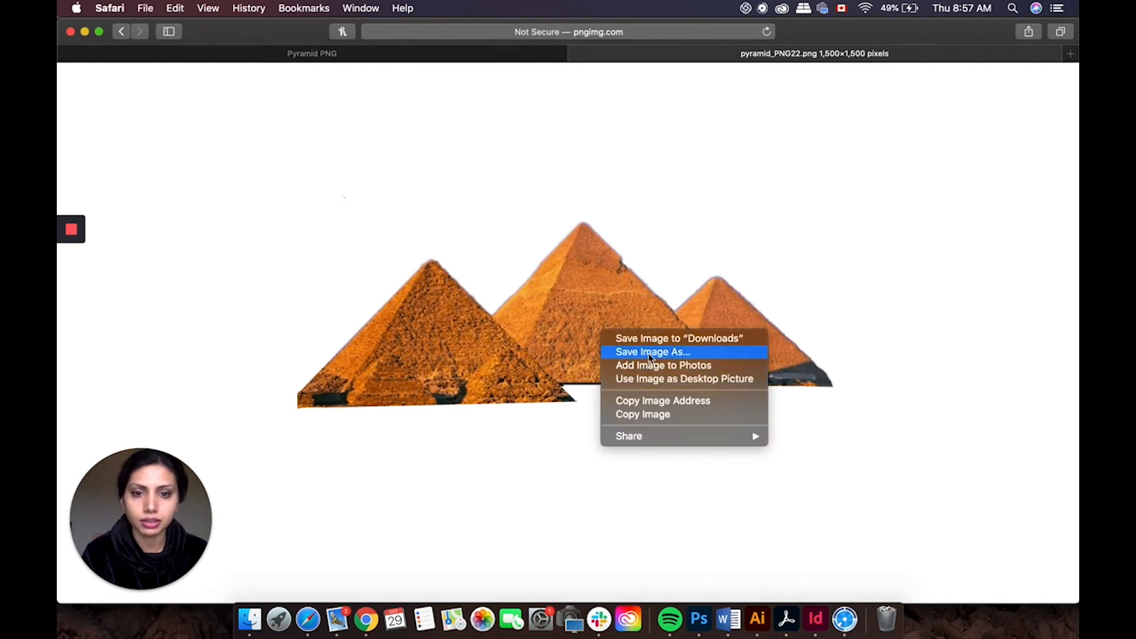
{"action": "left_click", "coordinate": [977, 309]}
{"action": "key", "text": "super+s"}
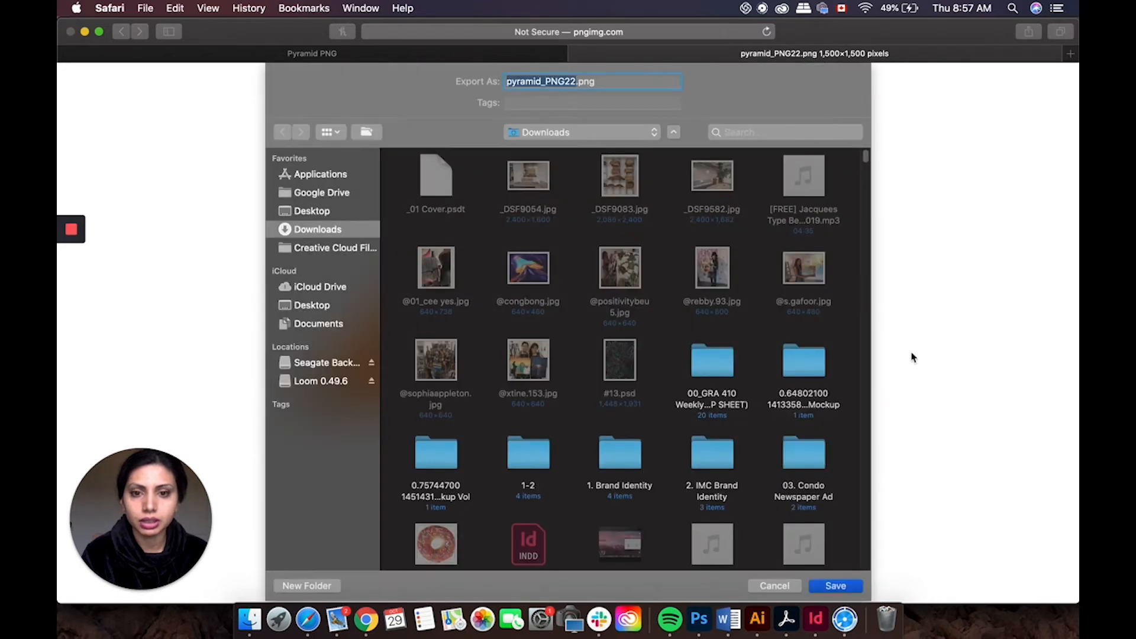
{"action": "left_click", "coordinate": [842, 587]}
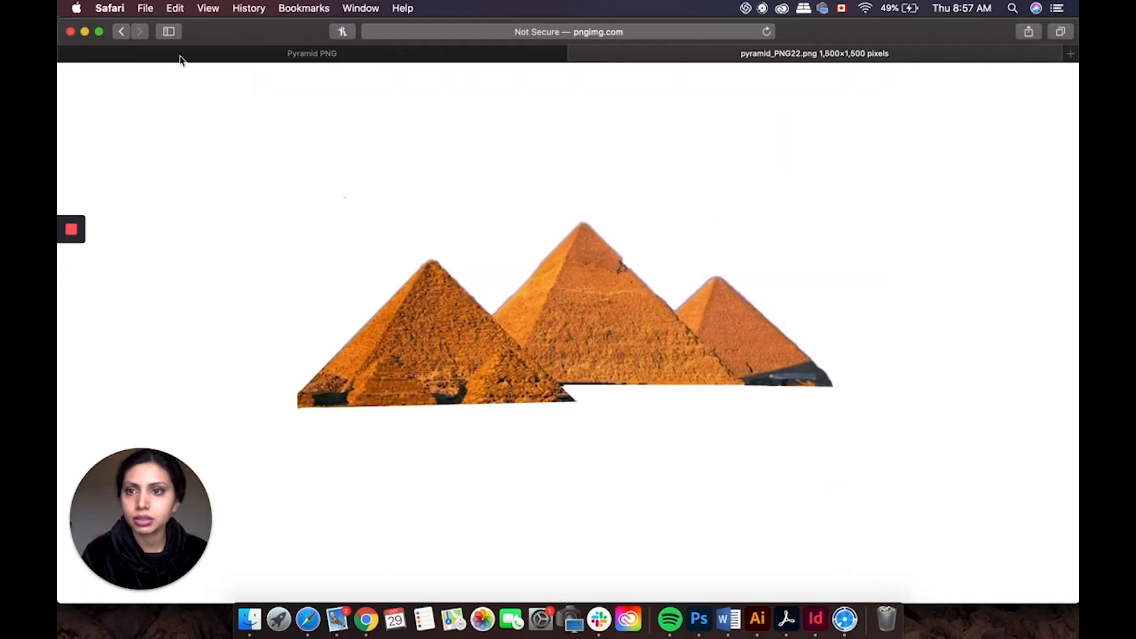
{"action": "left_click", "coordinate": [123, 31]}
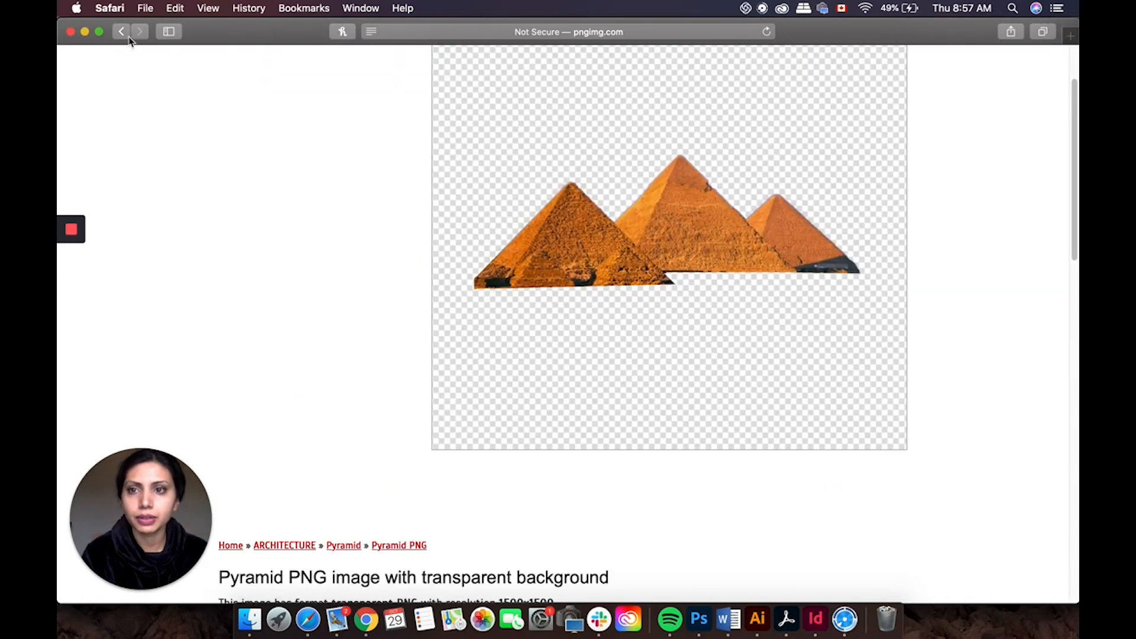
Step: Return to the pyramid gallery and open the large two-pyramid desert PNG page
{"action": "left_click", "coordinate": [121, 31]}
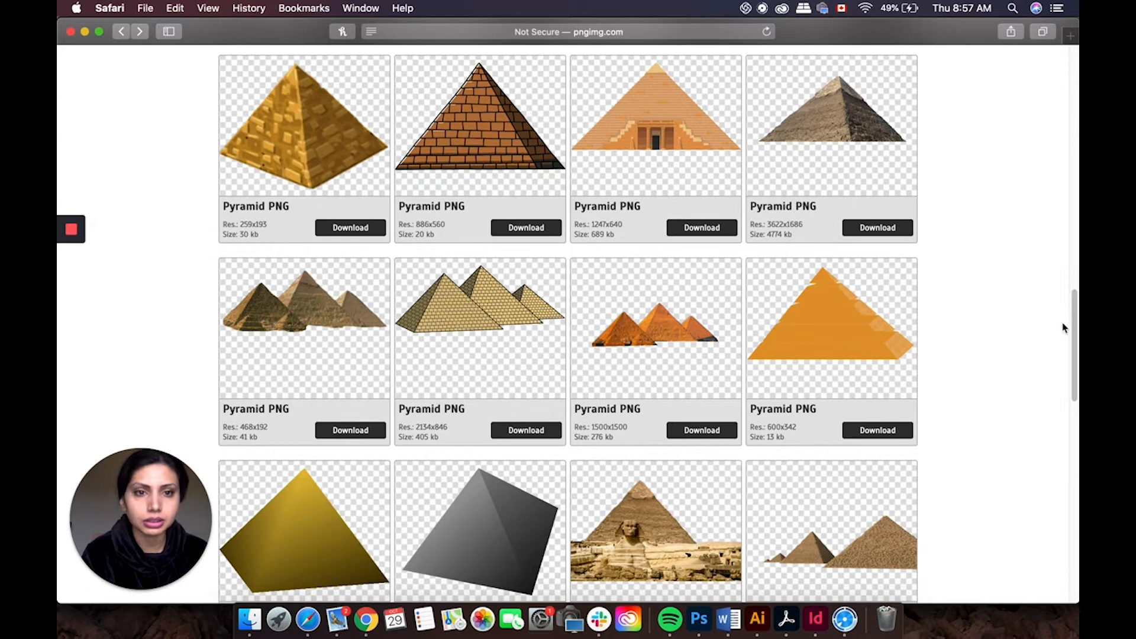
{"action": "left_click_drag", "start_coordinate": [1075, 312], "coordinate": [1069, 392]}
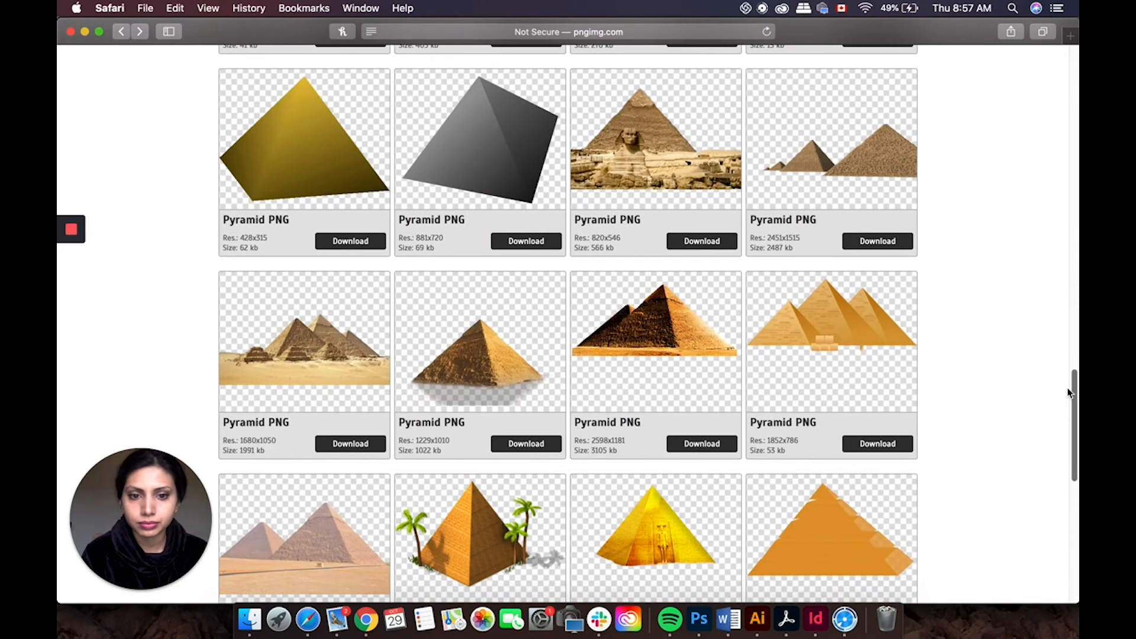
{"action": "left_click", "coordinate": [659, 395]}
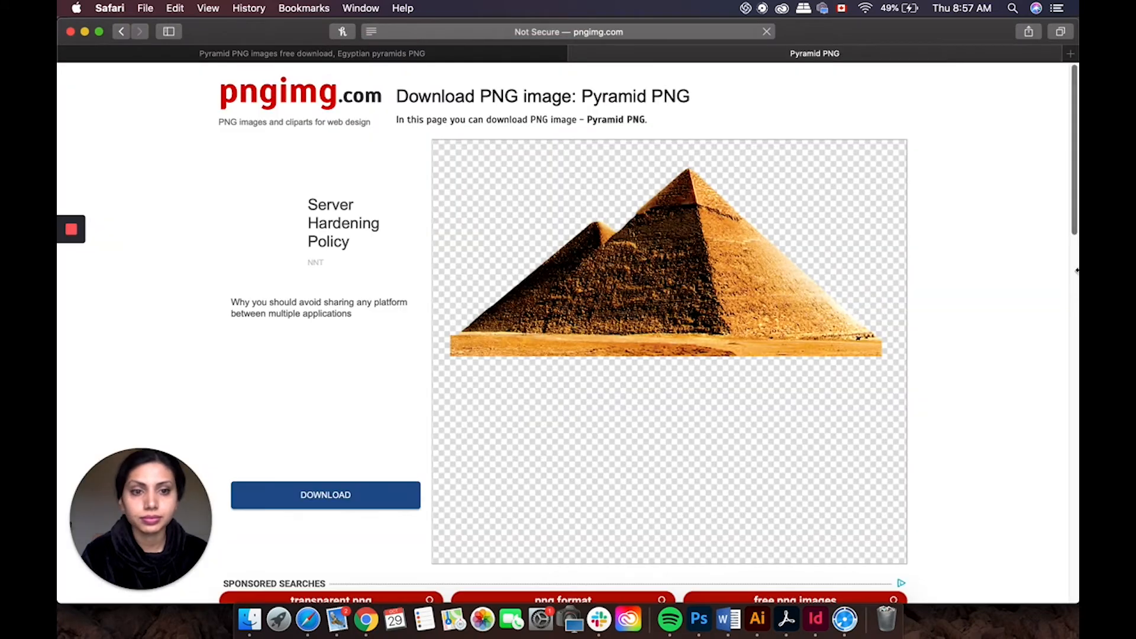
Step: Open the full-size image, save it as pyramid_PNG14.png in Downloads, and close its tab
{"action": "left_click_drag", "start_coordinate": [1075, 217], "coordinate": [1006, 214]}
{"action": "left_click", "coordinate": [758, 195]}
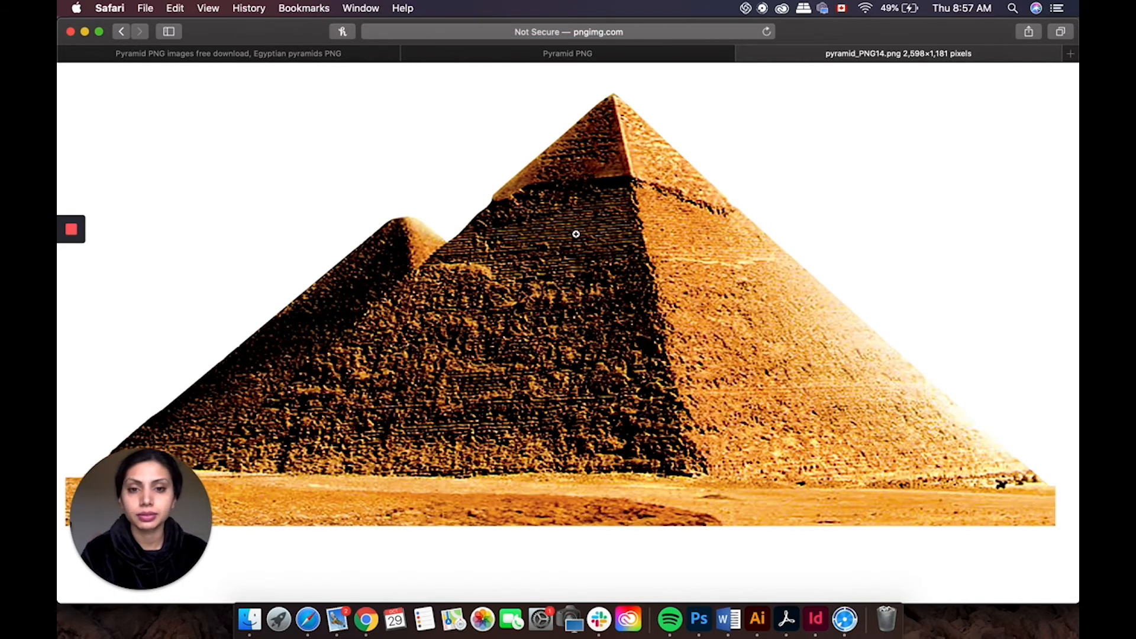
{"action": "right_click", "coordinate": [576, 235]}
{"action": "left_click", "coordinate": [589, 252]}
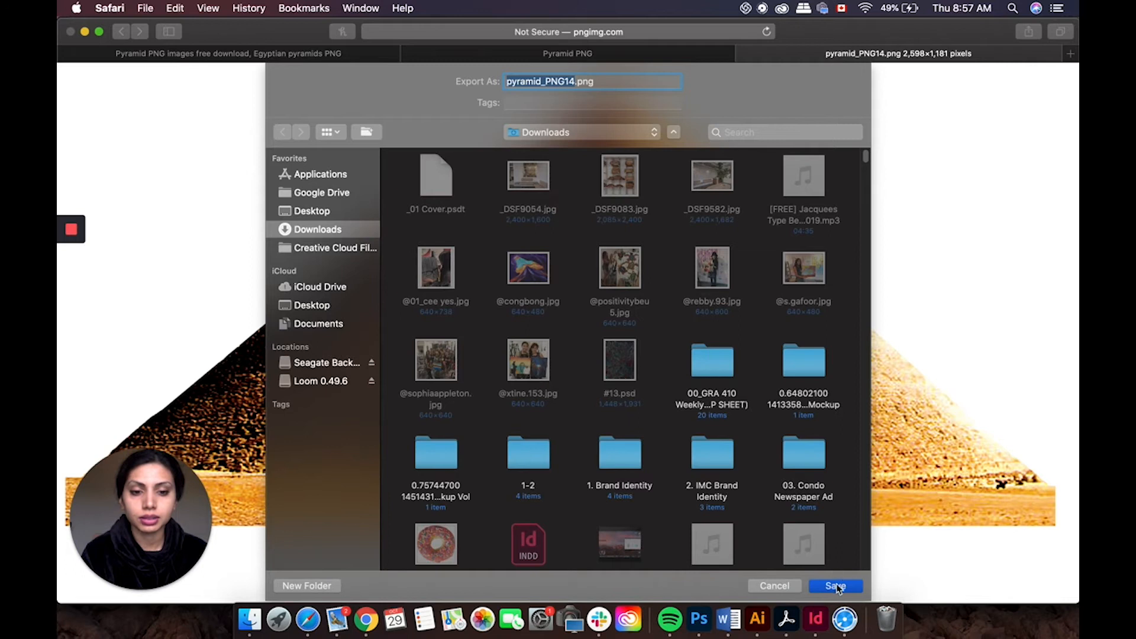
{"action": "left_click", "coordinate": [836, 586]}
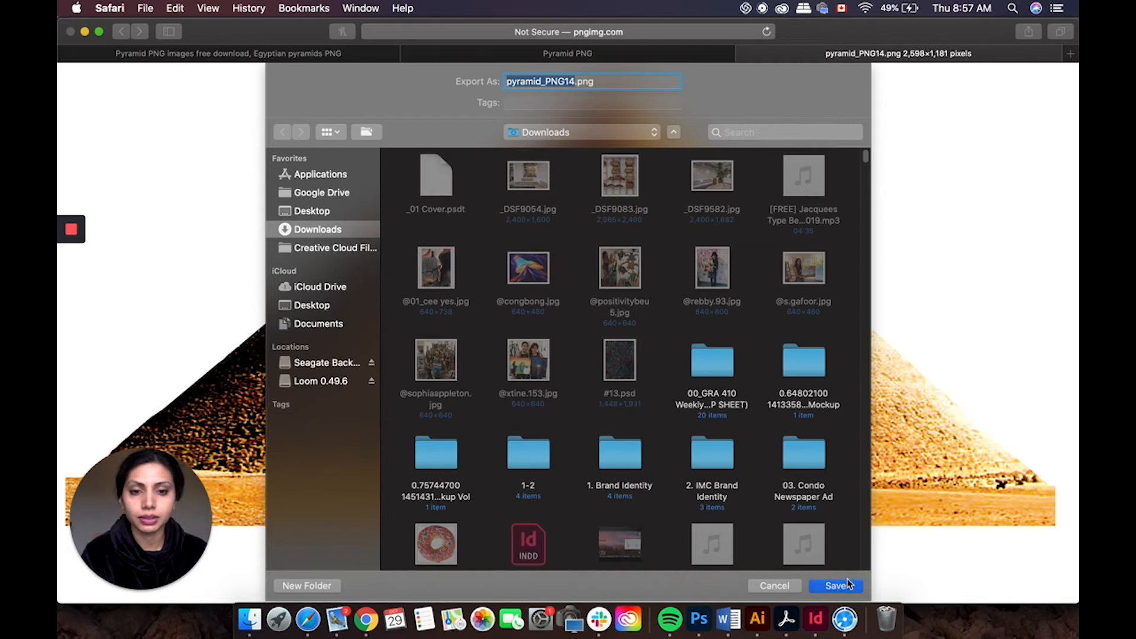
{"action": "left_click", "coordinate": [123, 33]}
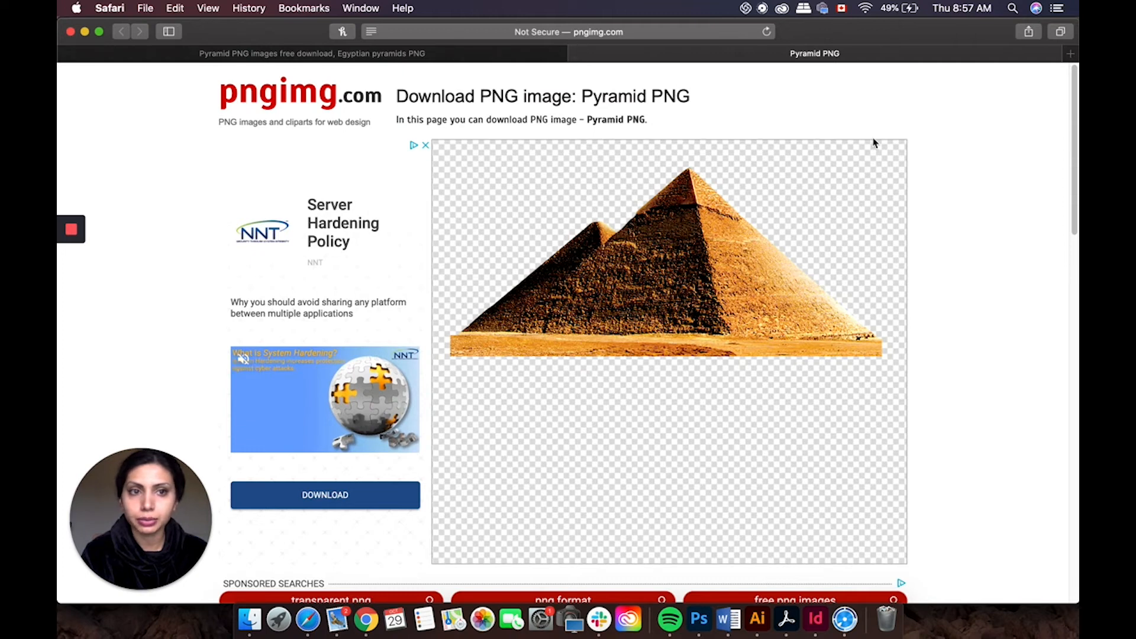
Step: Go back to the gallery tab and open the Sphinx-and-pyramid PNG page
{"action": "scroll", "coordinate": [858, 338], "scroll_direction": "down", "scroll_amount": 15}
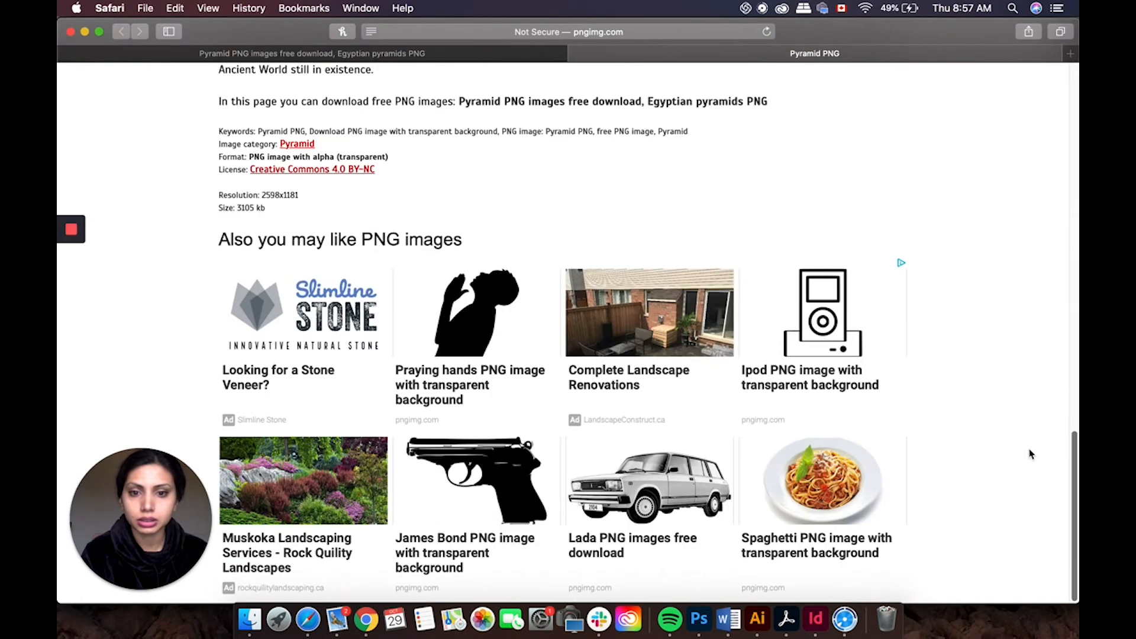
{"action": "left_click", "coordinate": [577, 53]}
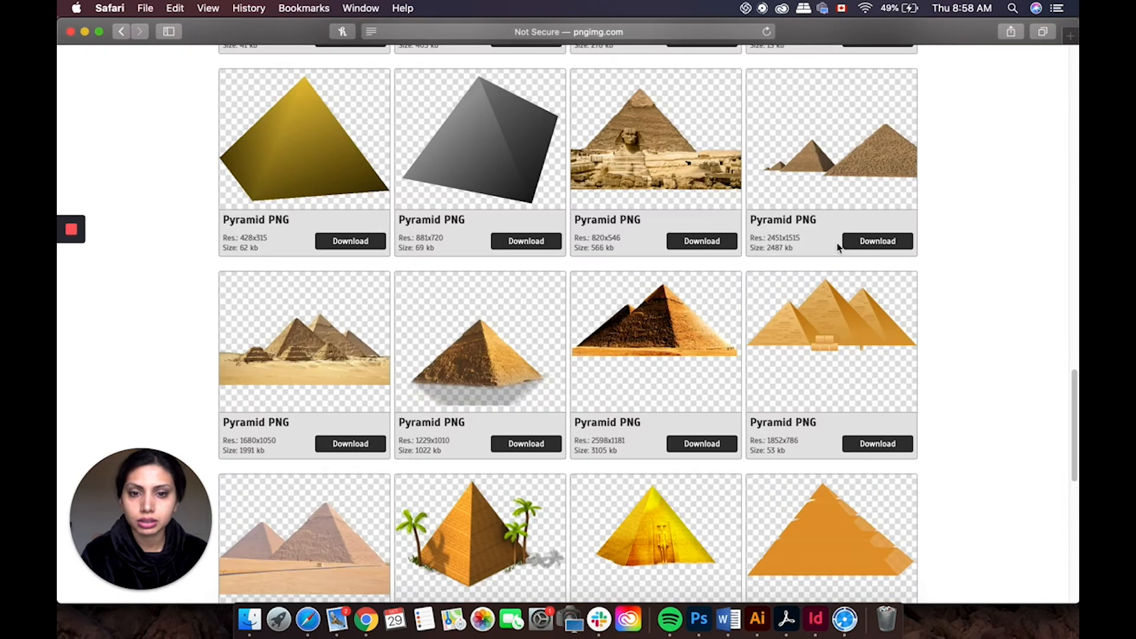
{"action": "left_click_drag", "start_coordinate": [1077, 424], "coordinate": [1076, 502]}
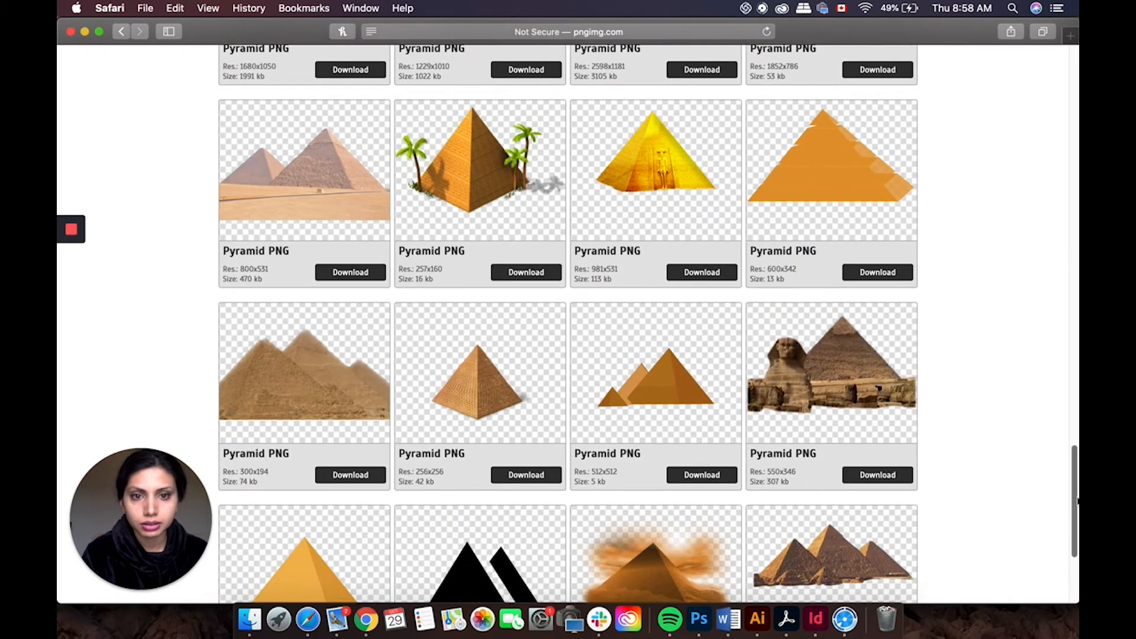
{"action": "scroll", "coordinate": [918, 350], "scroll_direction": "down", "scroll_amount": 3}
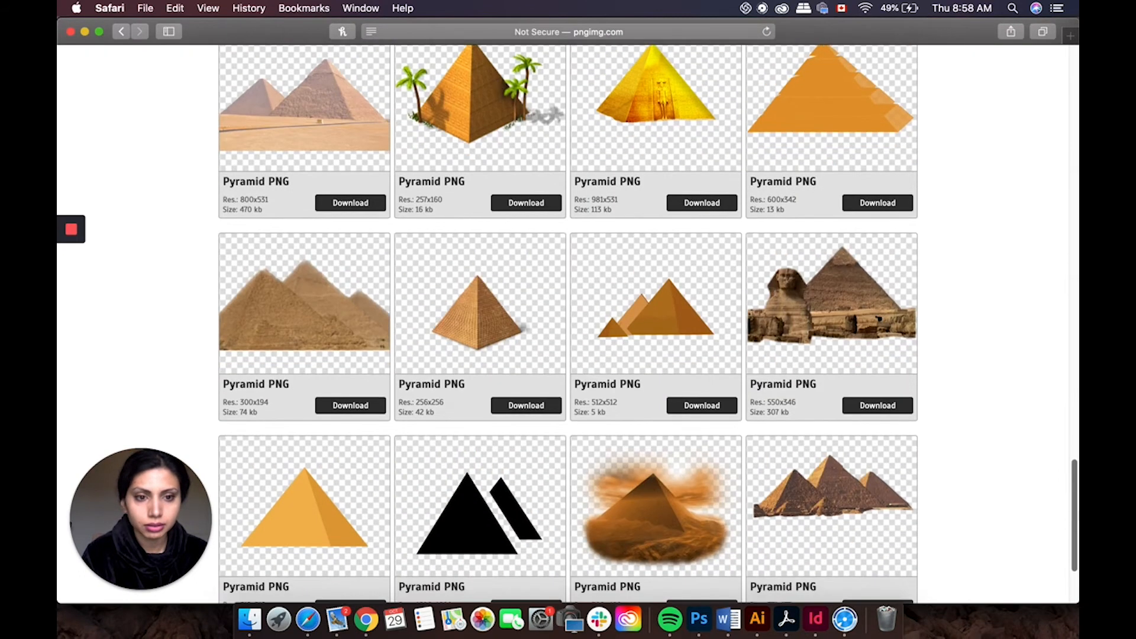
{"action": "left_click", "coordinate": [878, 404]}
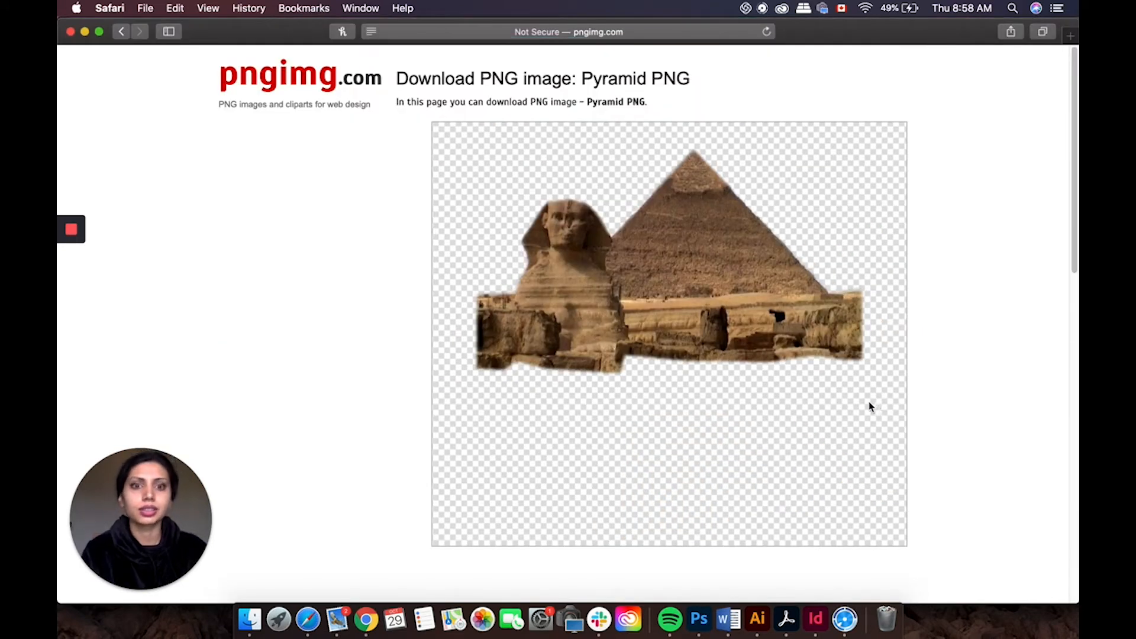
Step: Save the Sphinx-and-pyramid image as pyramid_PNG5.png in Downloads
{"action": "scroll", "coordinate": [869, 406], "scroll_direction": "down", "scroll_amount": 5}
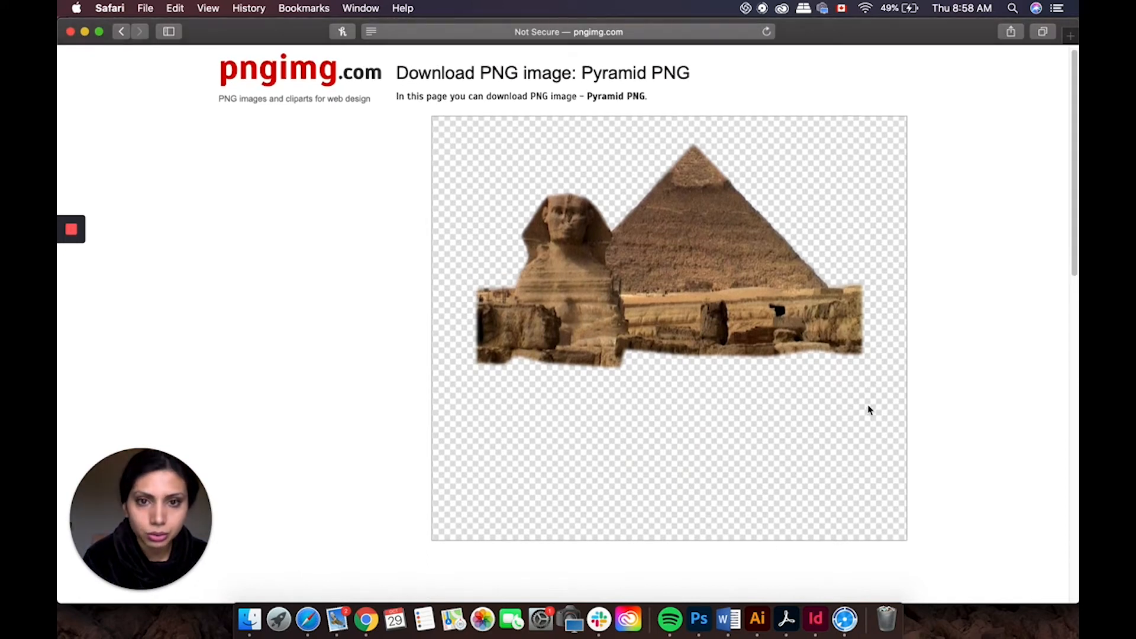
{"action": "scroll", "coordinate": [872, 409], "scroll_direction": "down", "scroll_amount": 2}
{"action": "scroll", "coordinate": [879, 411], "scroll_direction": "up", "scroll_amount": 3}
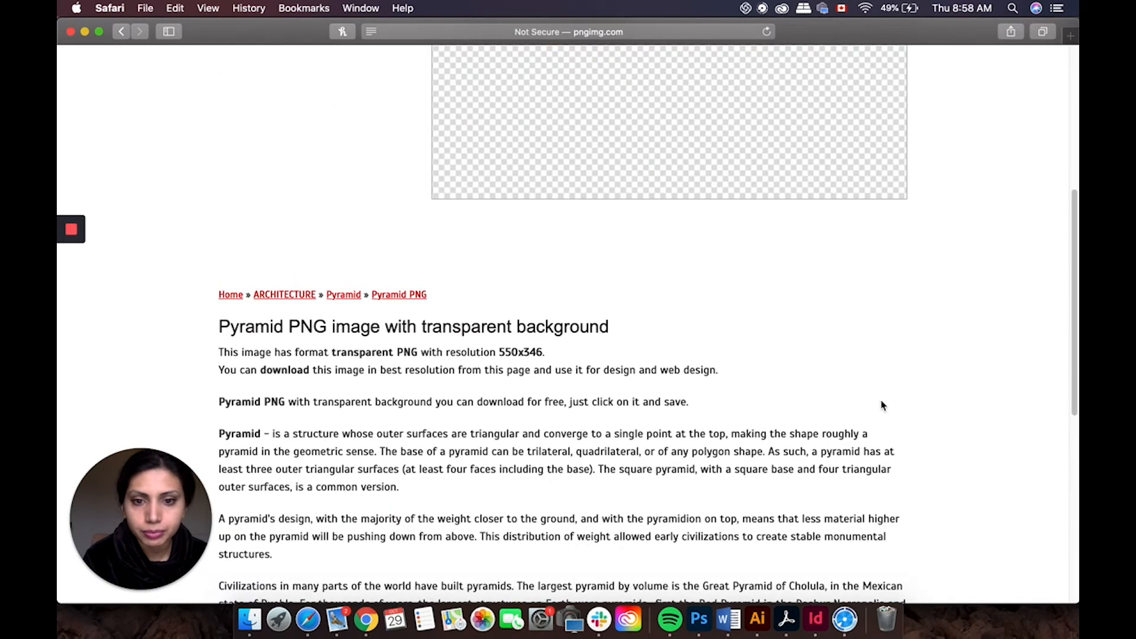
{"action": "scroll", "coordinate": [881, 412], "scroll_direction": "up", "scroll_amount": 5}
{"action": "right_click", "coordinate": [776, 320]}
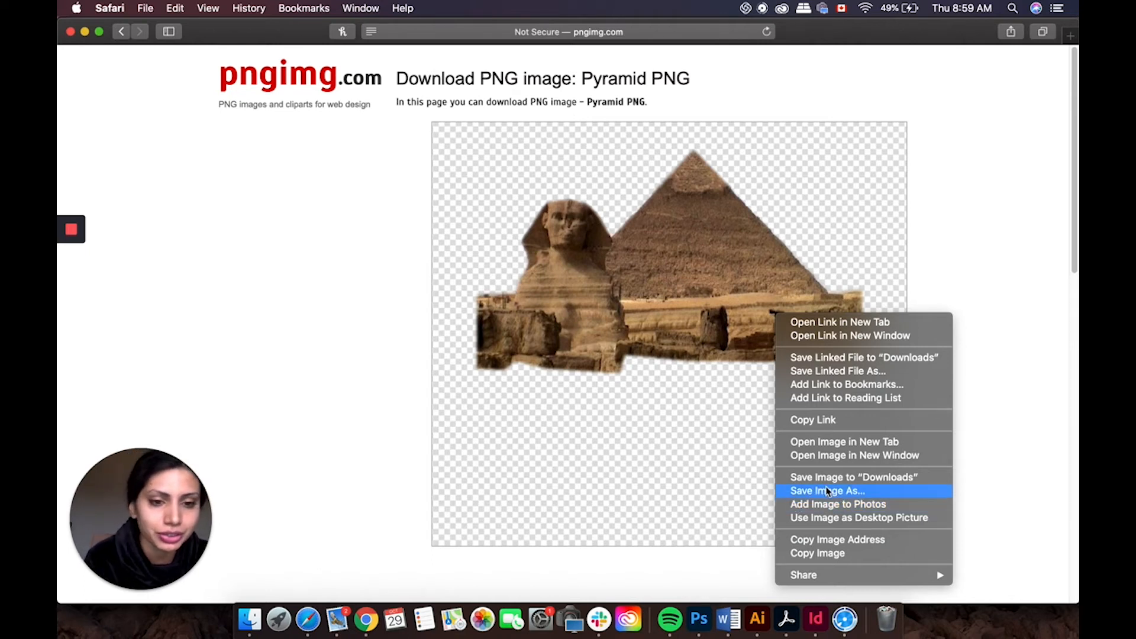
{"action": "left_click", "coordinate": [867, 490]}
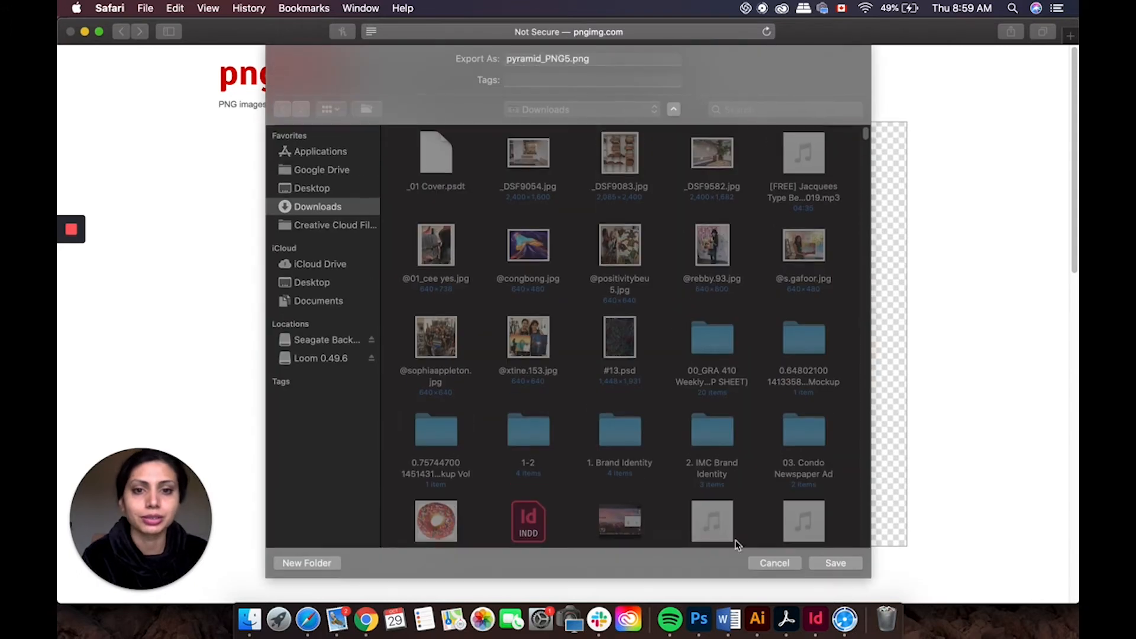
{"action": "left_click", "coordinate": [846, 567]}
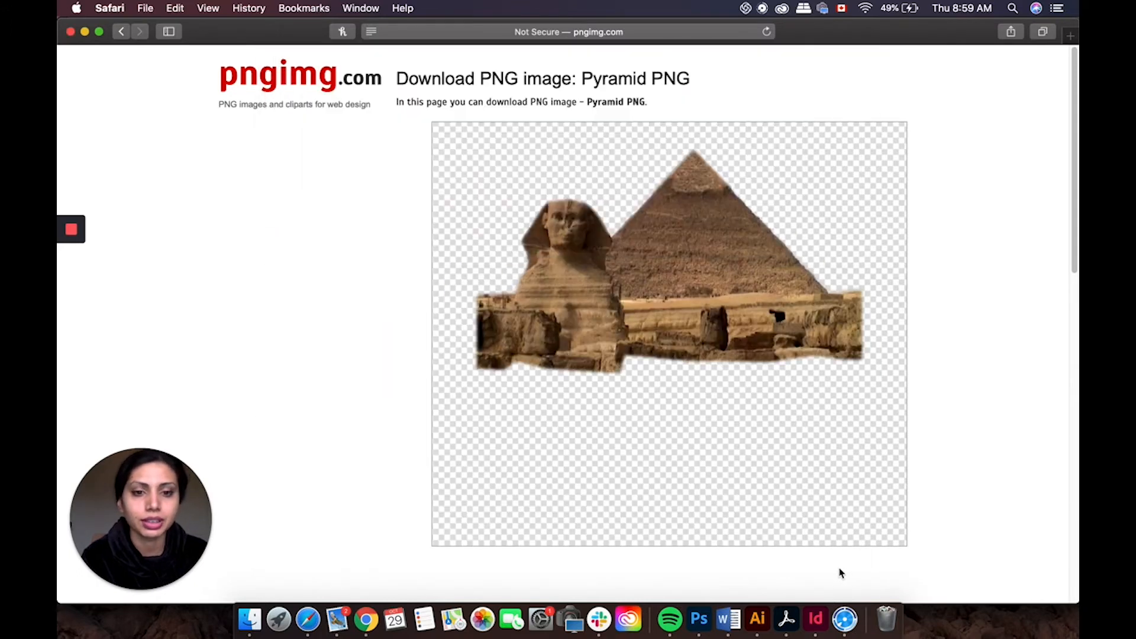
Step: Return to the gallery and open the hazy desert pyramid PNG page
{"action": "left_click", "coordinate": [121, 32]}
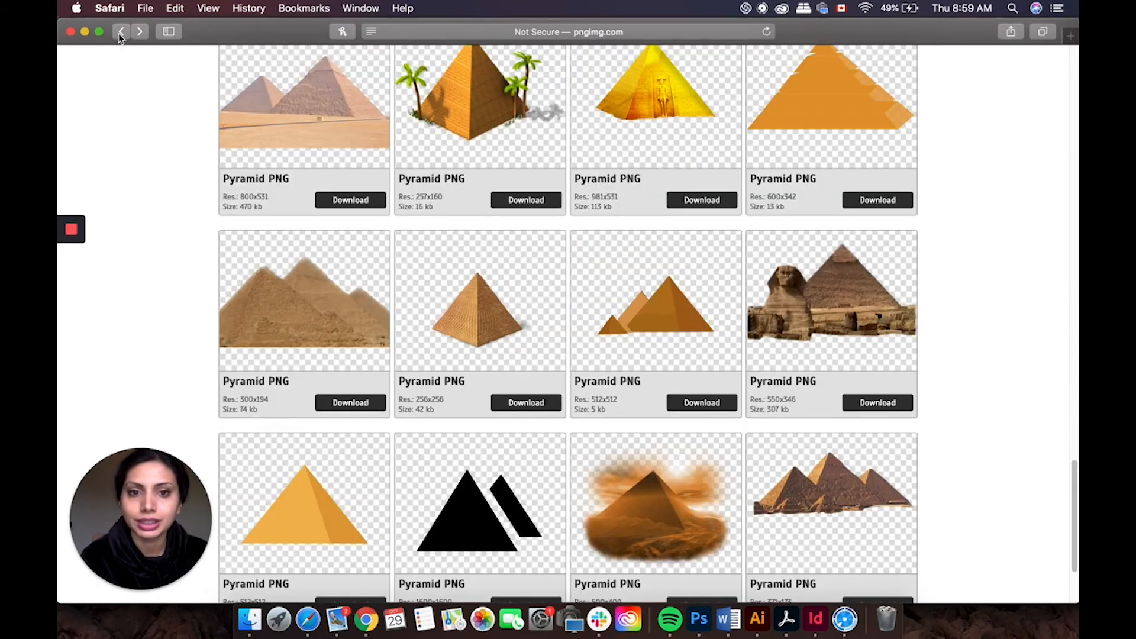
{"action": "scroll", "coordinate": [1077, 419], "scroll_direction": "down", "scroll_amount": 5}
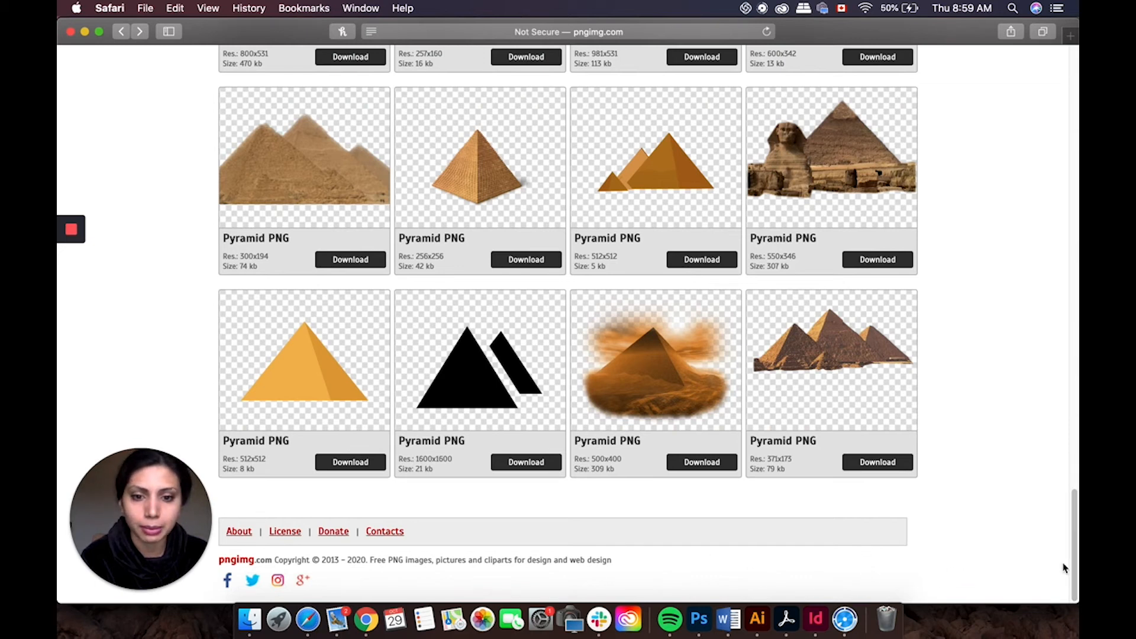
{"action": "left_click", "coordinate": [616, 364]}
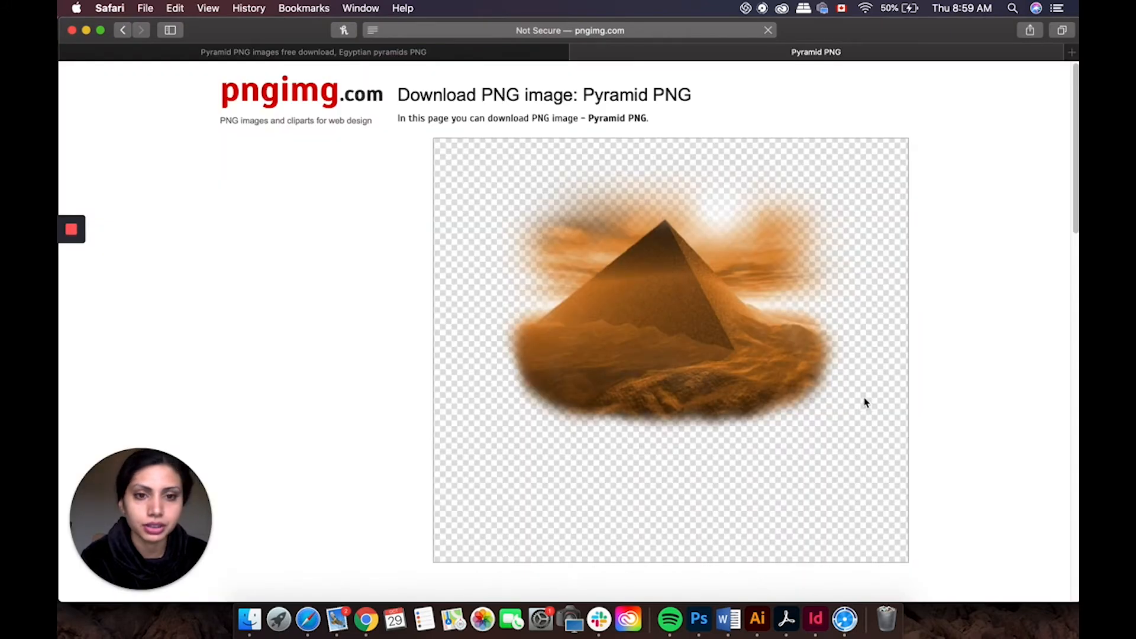
Step: Save the hazy pyramid image as pyramid_PNG2.png in Downloads and close its tab
{"action": "scroll", "coordinate": [1076, 188], "scroll_direction": "down", "scroll_amount": 2}
{"action": "left_click_drag", "start_coordinate": [1075, 188], "coordinate": [1061, 260]}
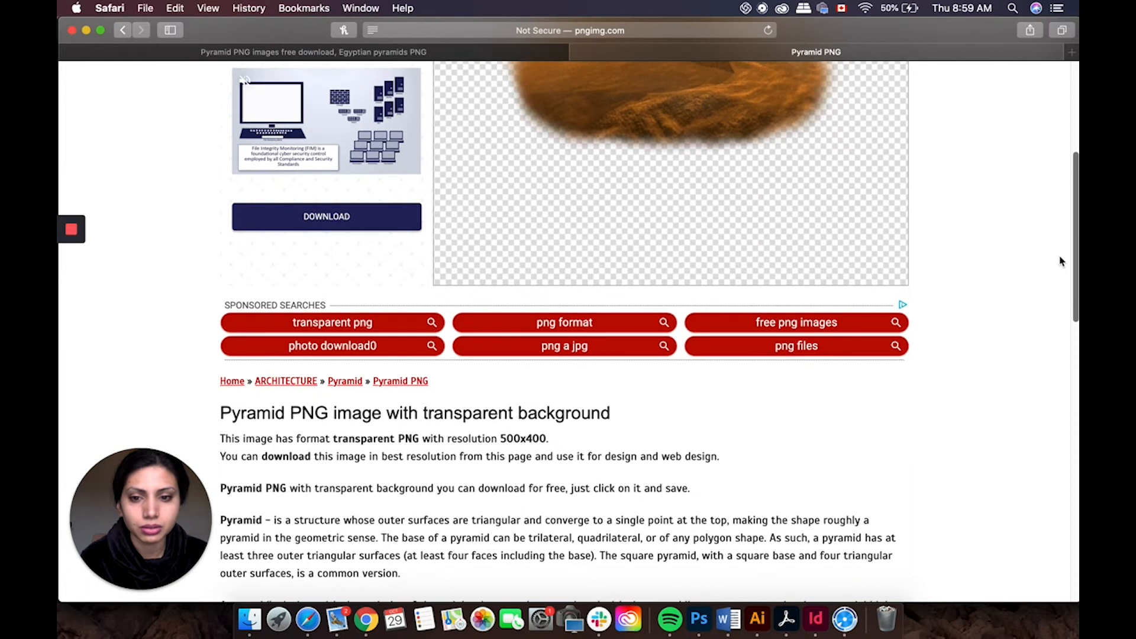
{"action": "scroll", "coordinate": [1059, 258], "scroll_direction": "up", "scroll_amount": 5}
{"action": "right_click", "coordinate": [687, 252]}
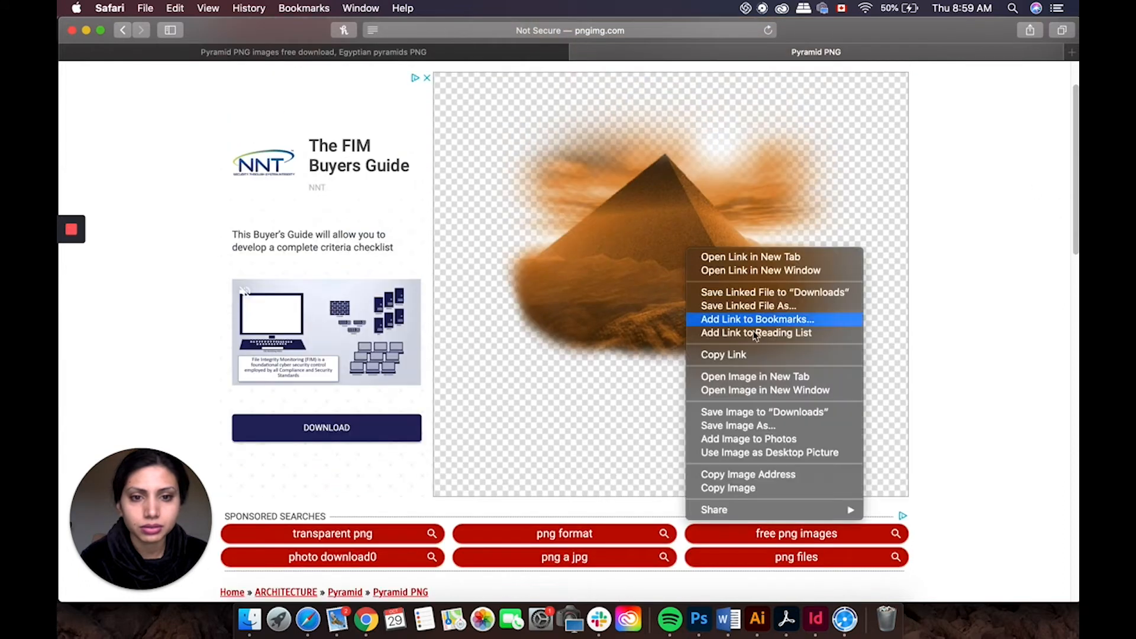
{"action": "left_click", "coordinate": [761, 428]}
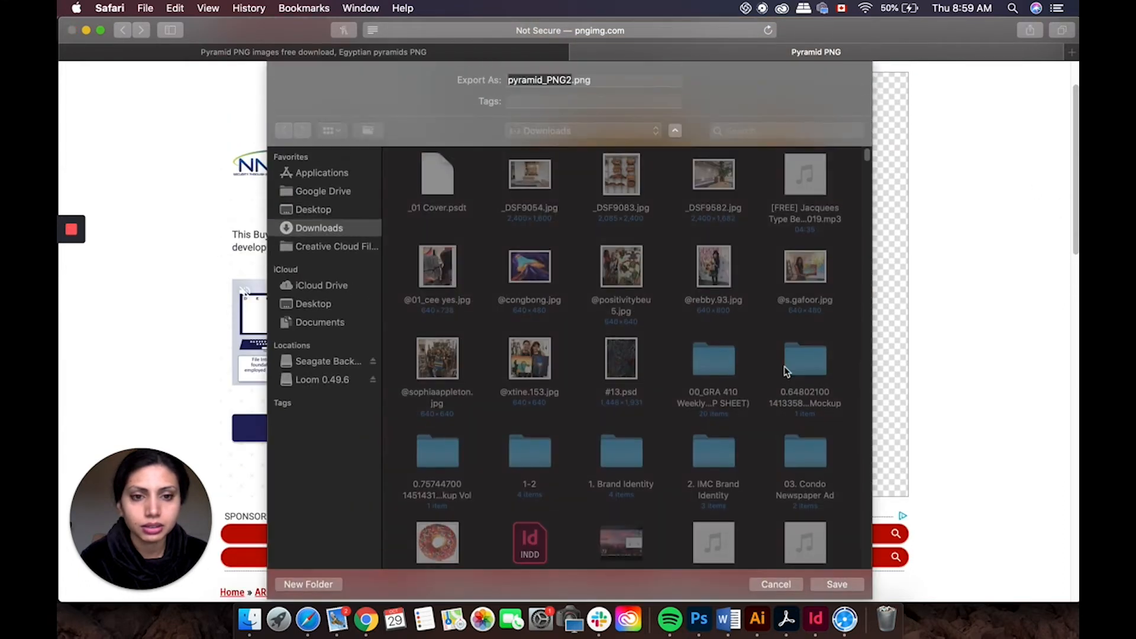
{"action": "left_click", "coordinate": [826, 589]}
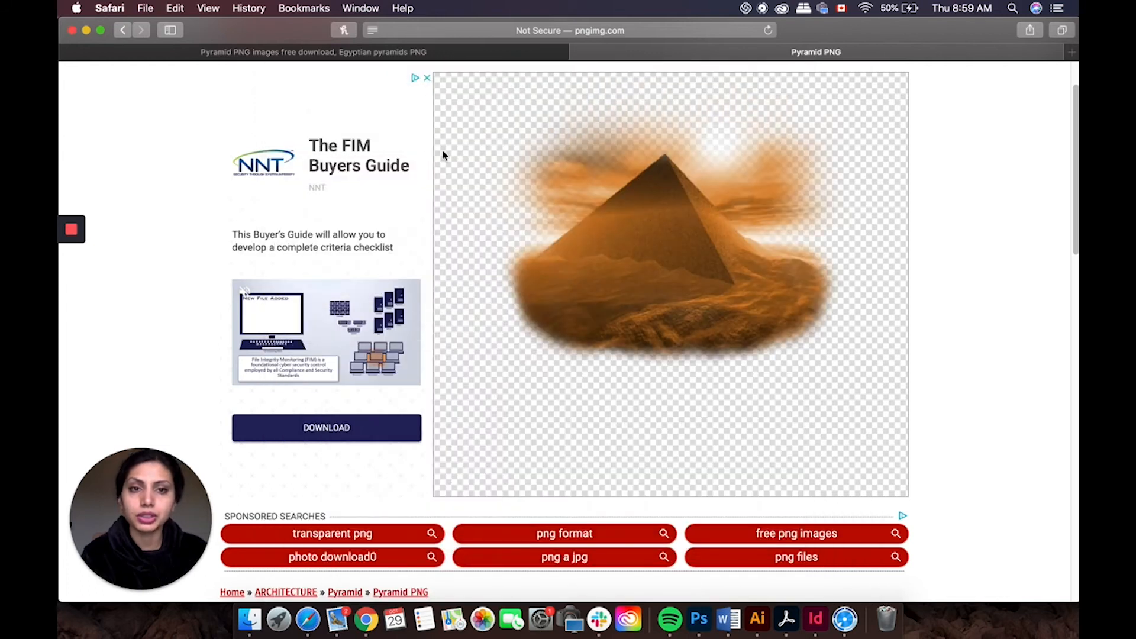
{"action": "key", "text": "super+w"}
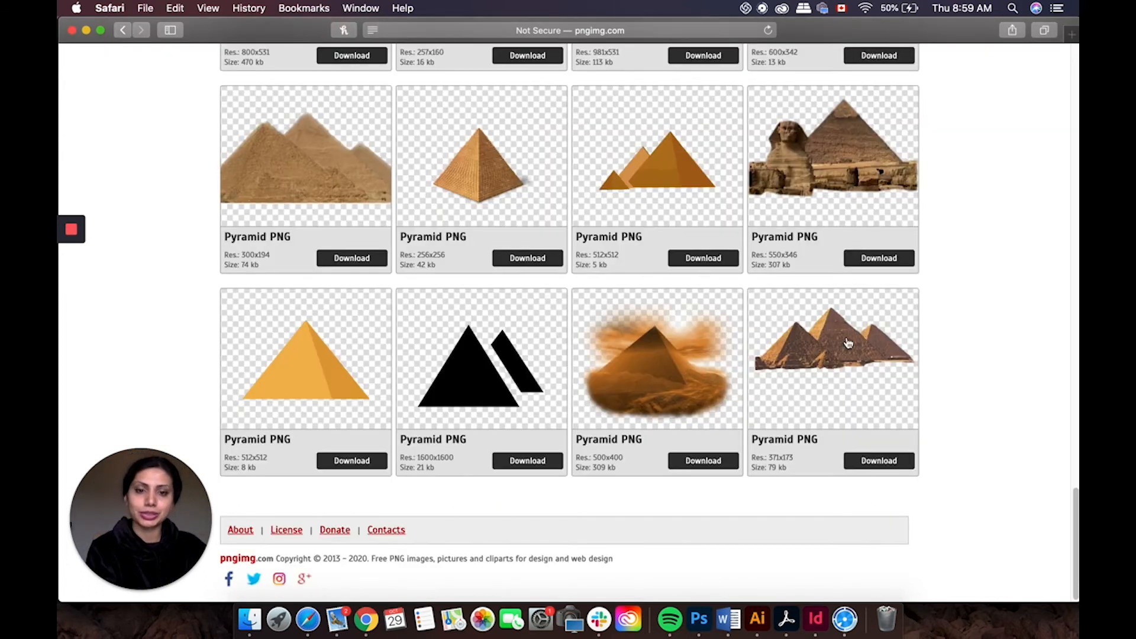
Step: Preview the three dark pyramids PNG page and go back to the gallery
{"action": "mouse_move", "coordinate": [1075, 520]}
{"action": "left_mouse_down"}
{"action": "mouse_move", "coordinate": [1075, 470]}
{"action": "mouse_move", "coordinate": [1071, 518]}
{"action": "left_mouse_up"}
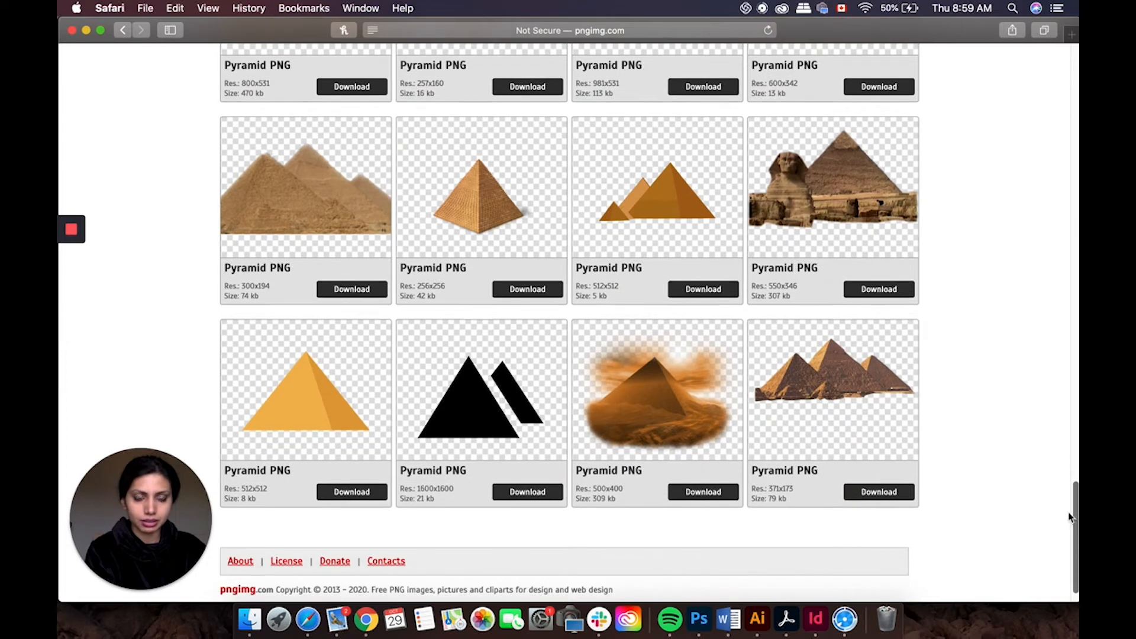
{"action": "left_click", "coordinate": [869, 394]}
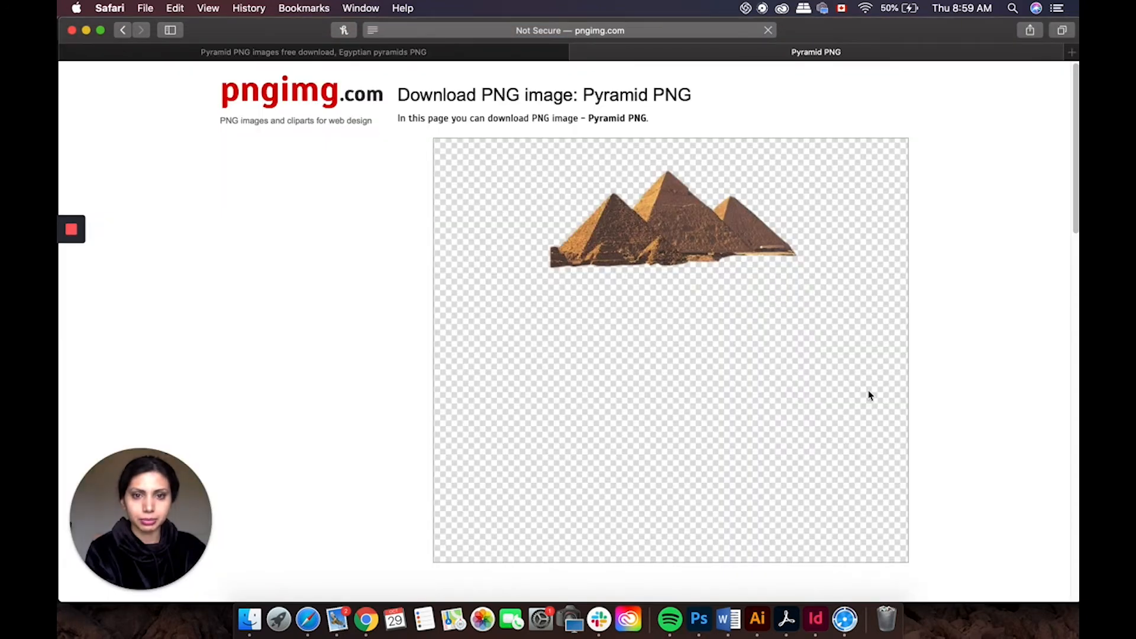
{"action": "left_click", "coordinate": [123, 29]}
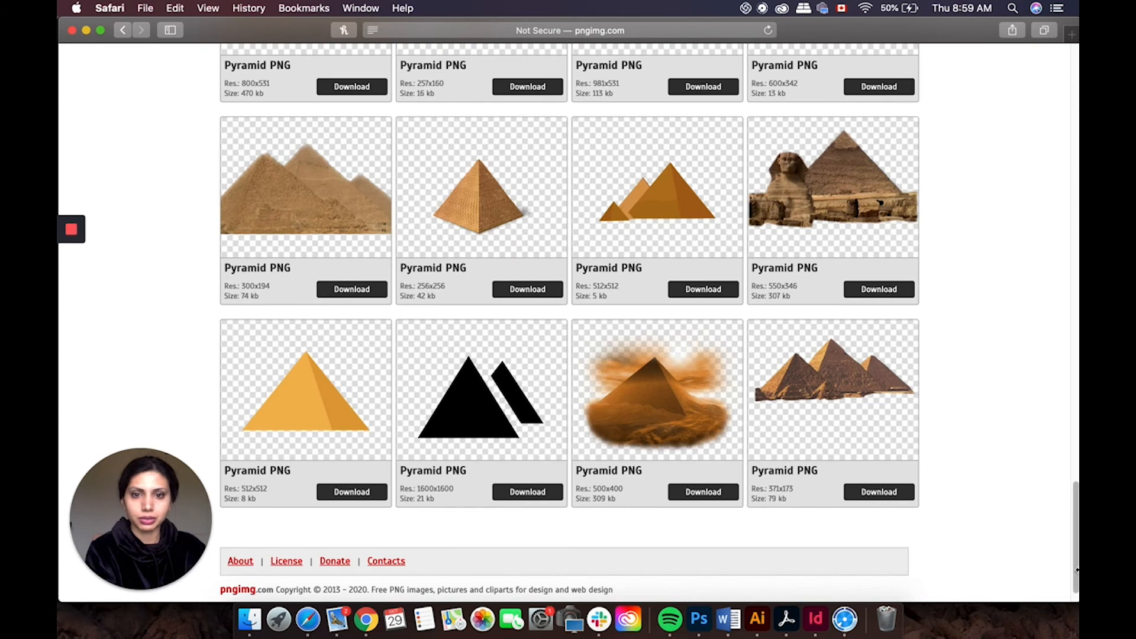
Step: Open the larger Sphinx-and-pyramid PNG page and save the image as pyramid_PNG18.png in Downloads
{"action": "left_click_drag", "start_coordinate": [1075, 550], "coordinate": [1077, 419]}
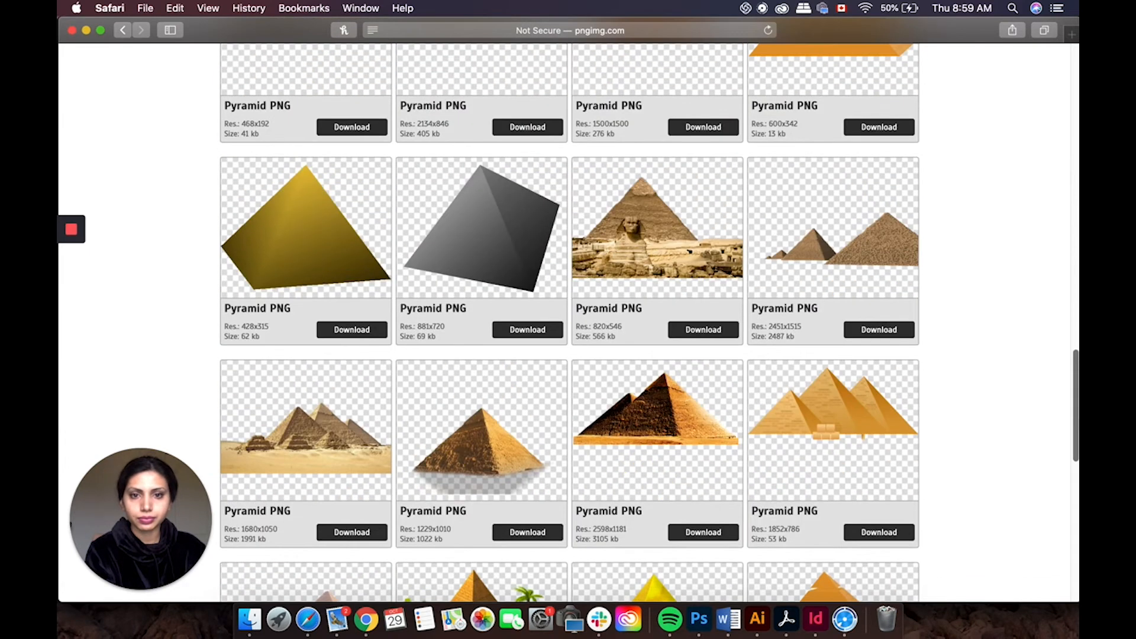
{"action": "left_click", "coordinate": [642, 213]}
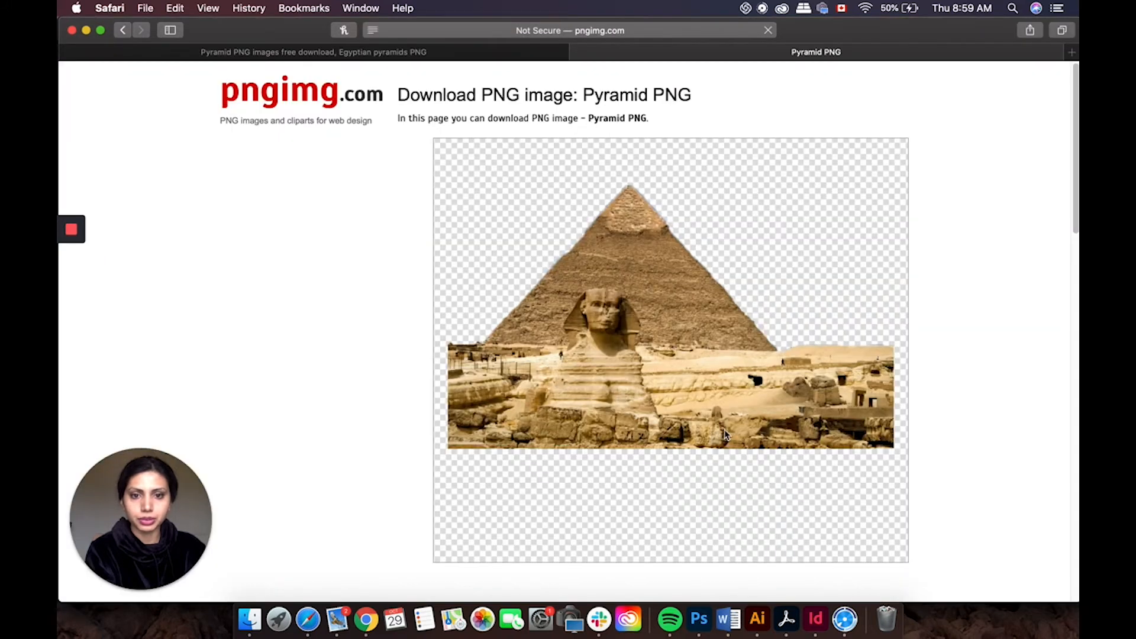
{"action": "right_click", "coordinate": [747, 382]}
{"action": "left_click", "coordinate": [801, 504]}
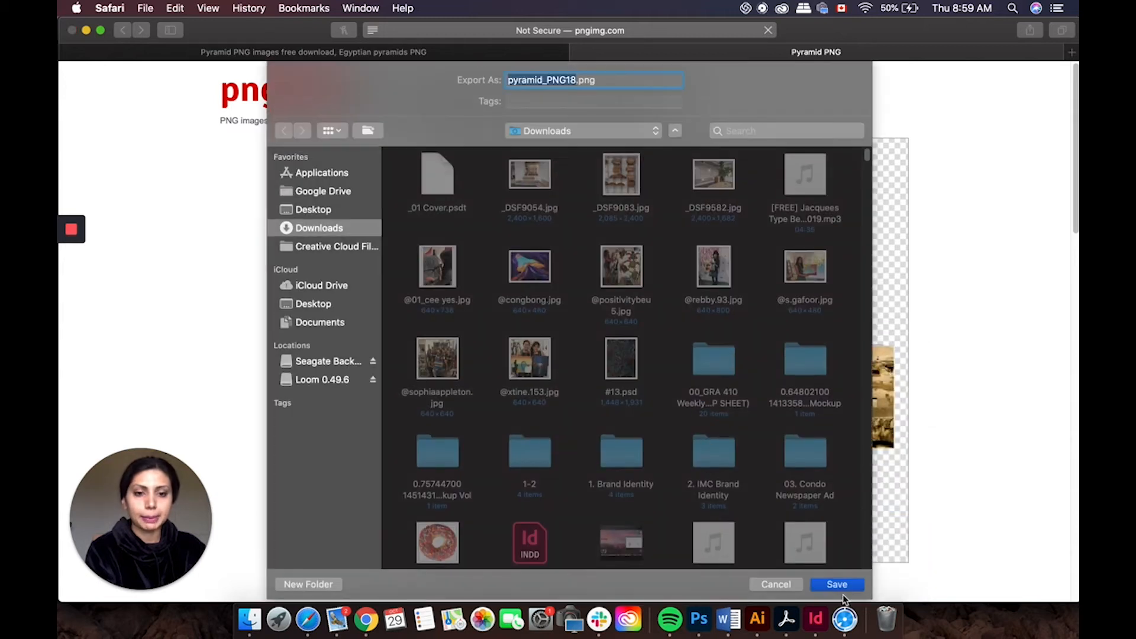
{"action": "left_click", "coordinate": [836, 585]}
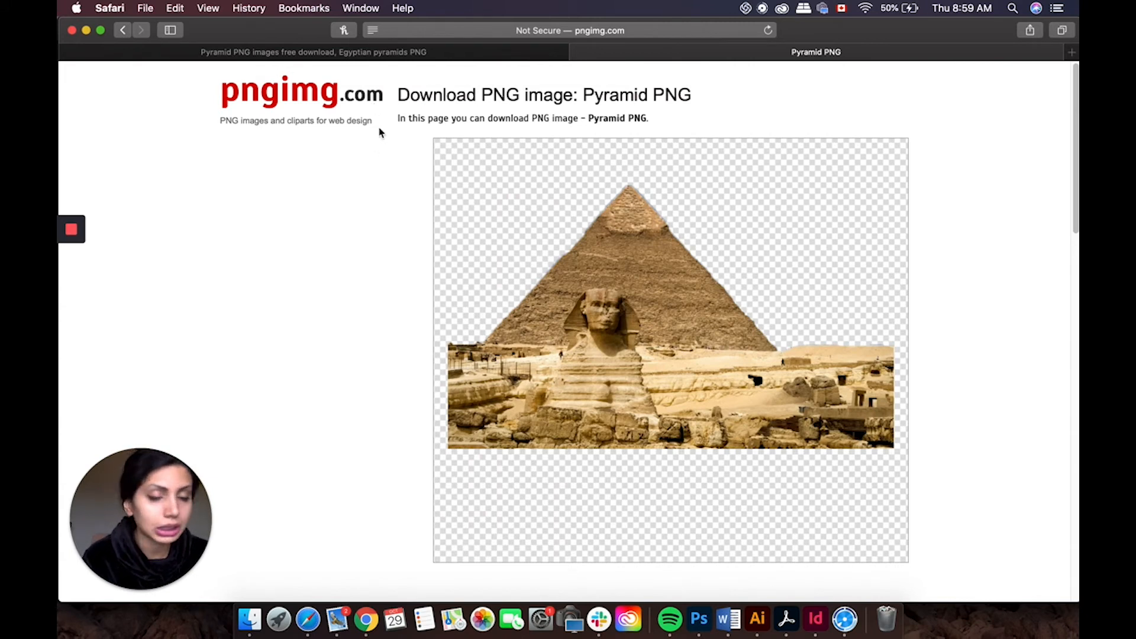
{"action": "left_click", "coordinate": [406, 56]}
{"action": "left_click", "coordinate": [722, 54]}
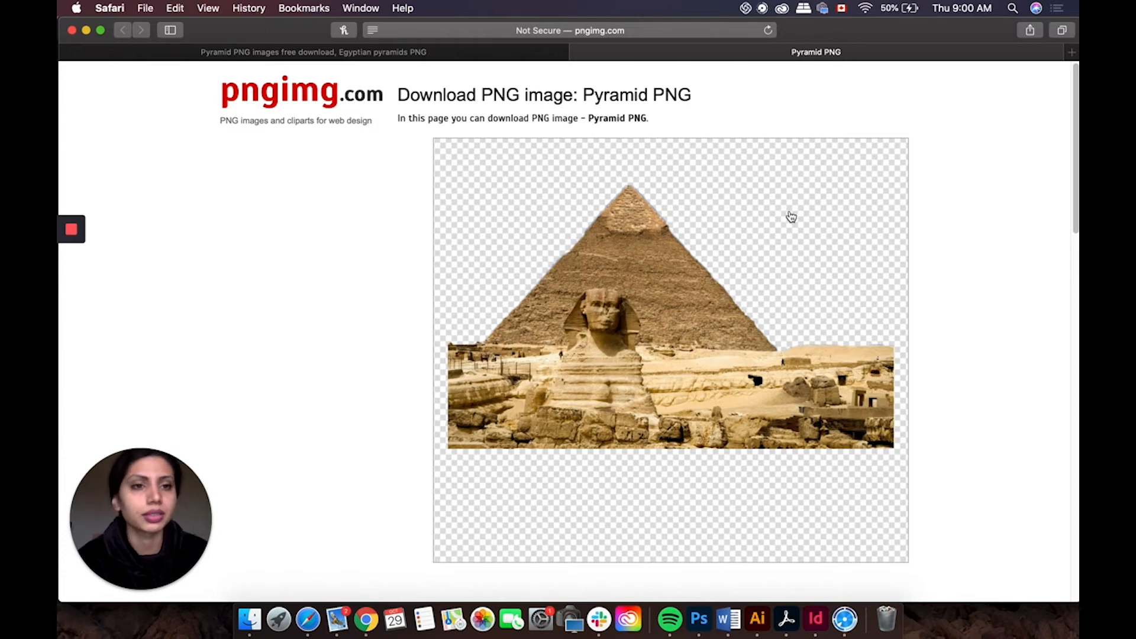
{"action": "left_click_drag", "start_coordinate": [1075, 172], "coordinate": [1076, 183]}
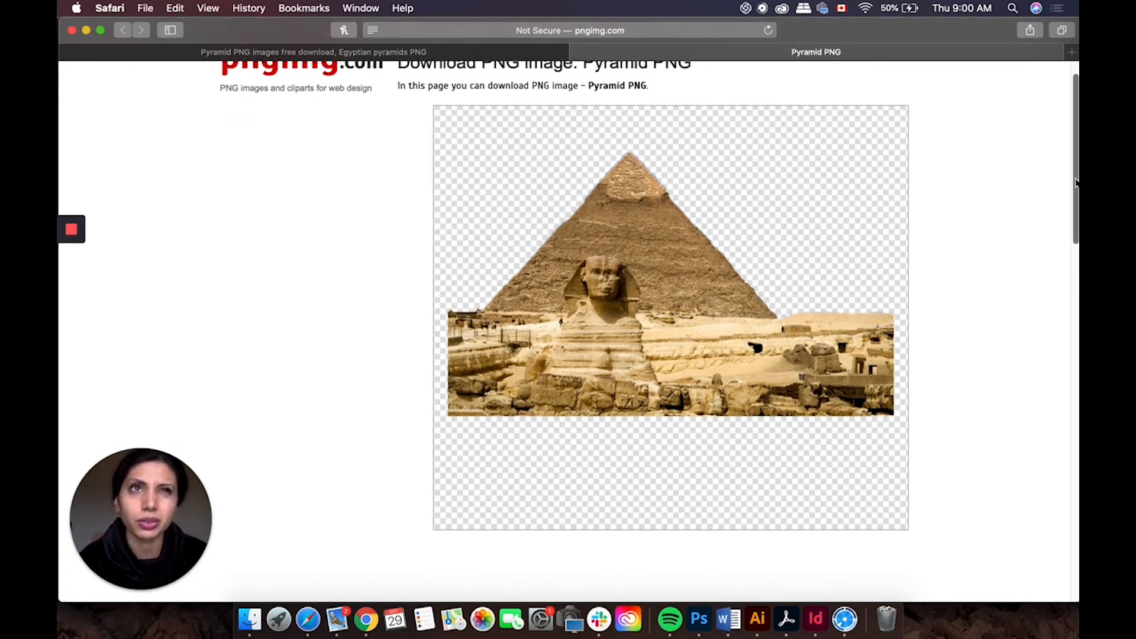
{"action": "left_click_drag", "start_coordinate": [1076, 182], "coordinate": [1072, 147]}
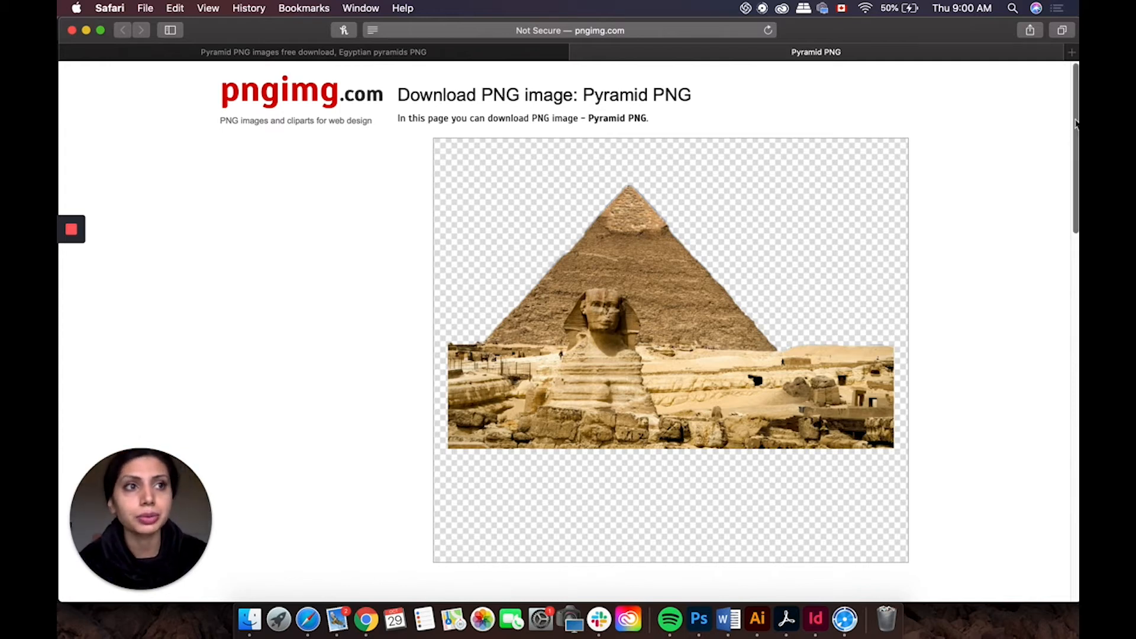
Step: Scroll through the Sphinx-and-pyramid PNG page details and return to the top
{"action": "scroll", "coordinate": [1075, 123], "scroll_direction": "down", "scroll_amount": 1}
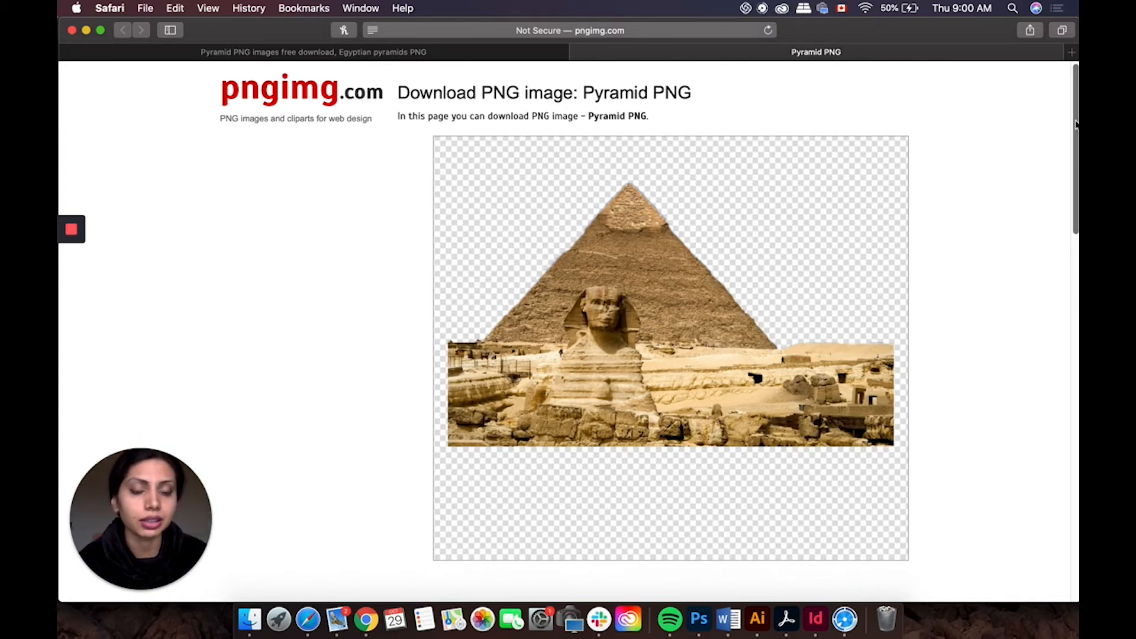
{"action": "scroll", "coordinate": [1076, 123], "scroll_direction": "down", "scroll_amount": 3}
{"action": "scroll", "coordinate": [1075, 123], "scroll_direction": "down", "scroll_amount": 15}
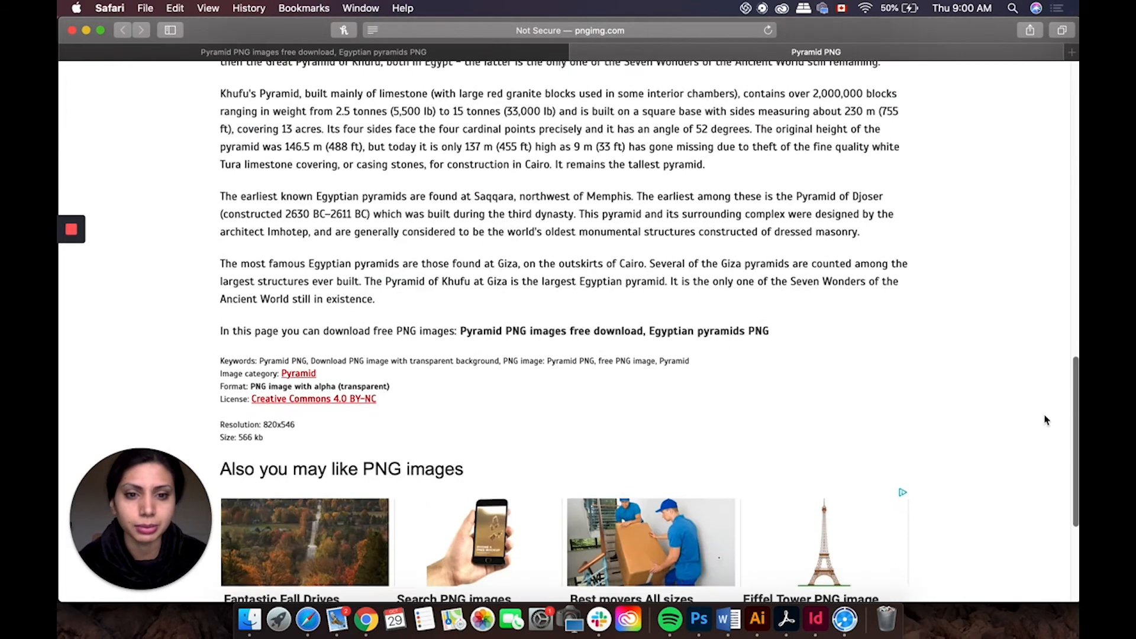
{"action": "left_click_drag", "start_coordinate": [1029, 494], "coordinate": [1077, 116]}
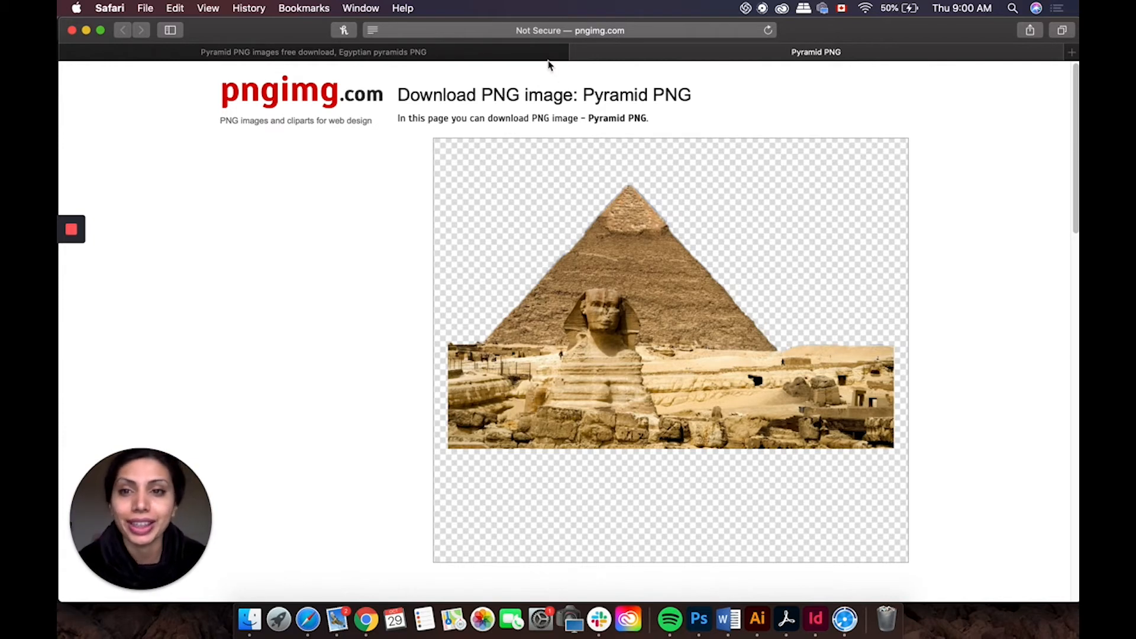
Step: Go back to the Google results and change the search to BRONZE PNG
{"action": "left_click", "coordinate": [580, 54]}
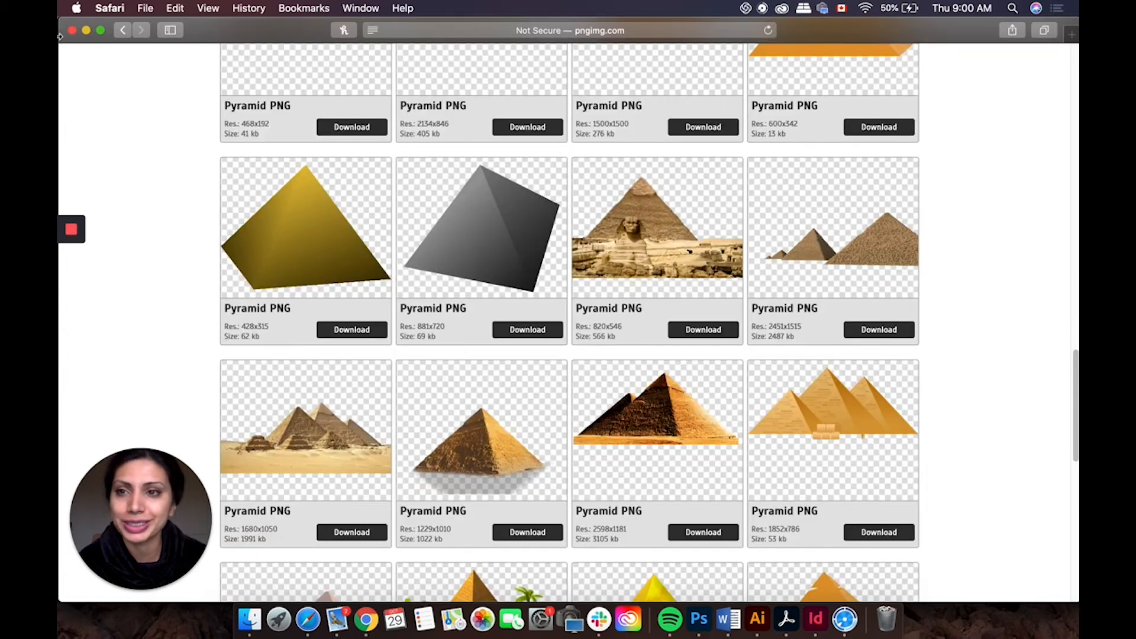
{"action": "left_click", "coordinate": [129, 31]}
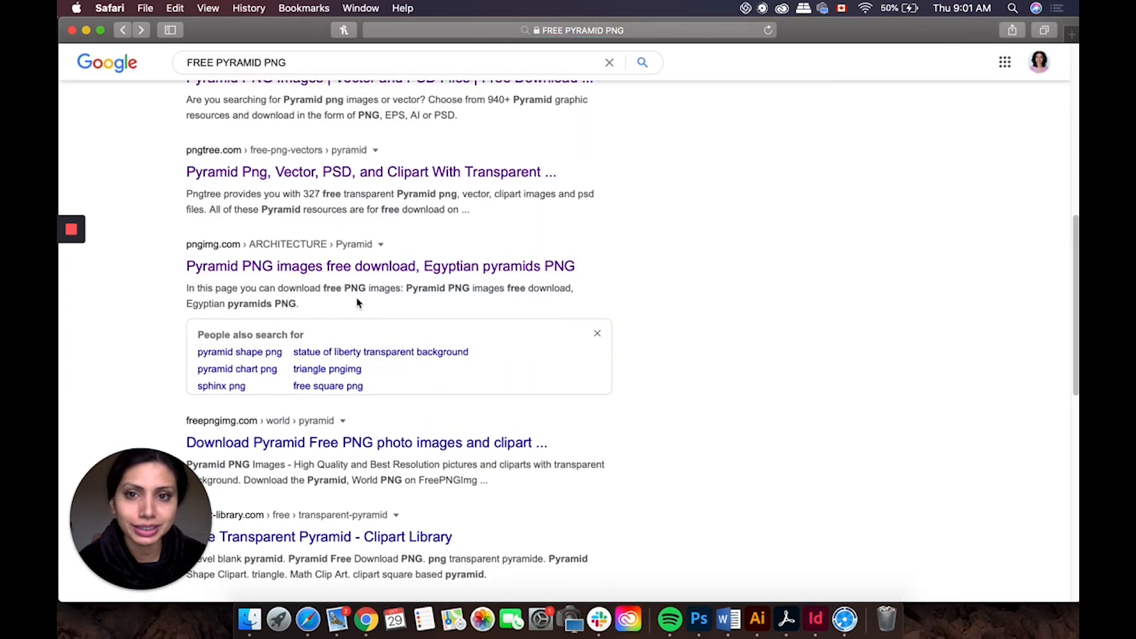
{"action": "scroll", "coordinate": [254, 130], "scroll_direction": "up", "scroll_amount": 4}
{"action": "left_click_drag", "start_coordinate": [262, 62], "coordinate": [130, 59]}
{"action": "type", "text": "BRONZE"}
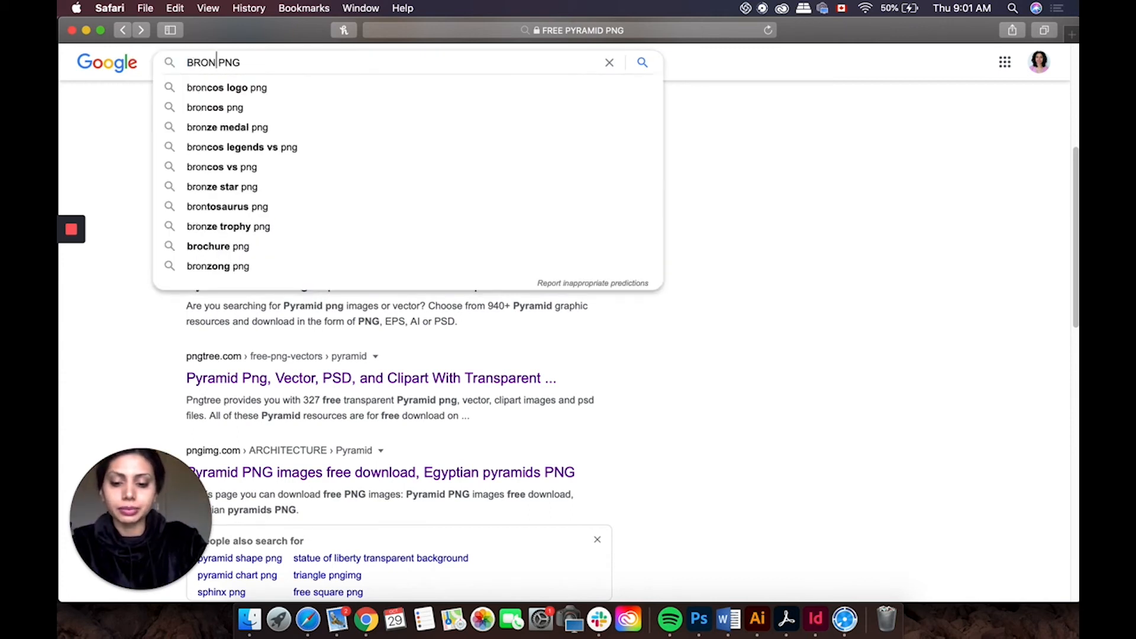
{"action": "key", "text": "Return"}
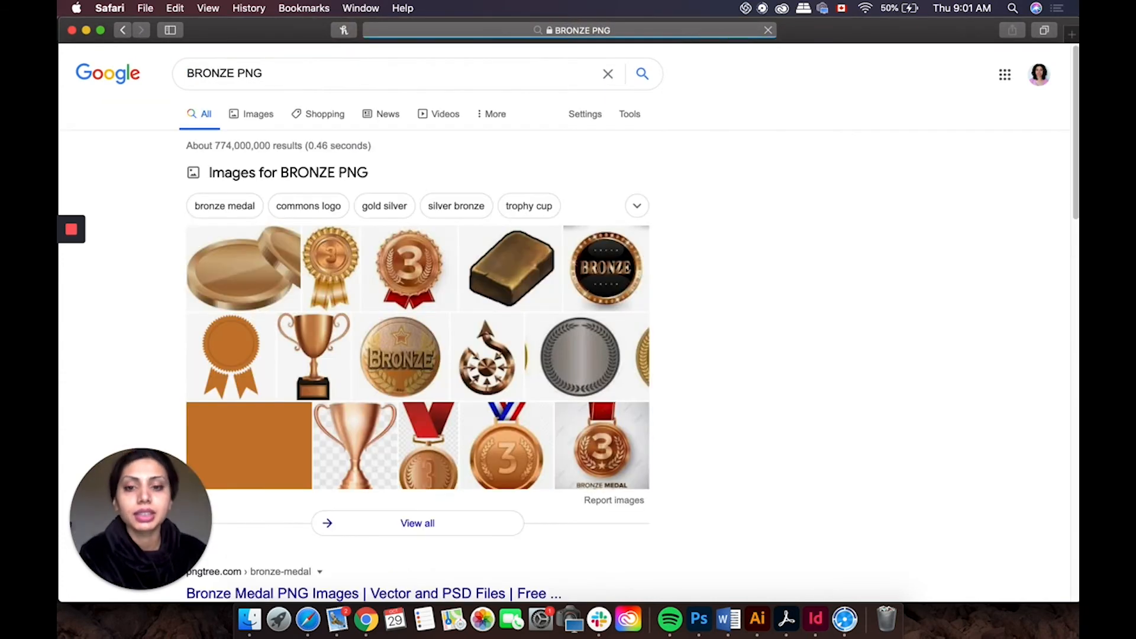
Step: Browse the BRONZE PNG image results, previewing the gilt mirror image before closing it
{"action": "scroll", "coordinate": [650, 360], "scroll_direction": "down", "scroll_amount": 1}
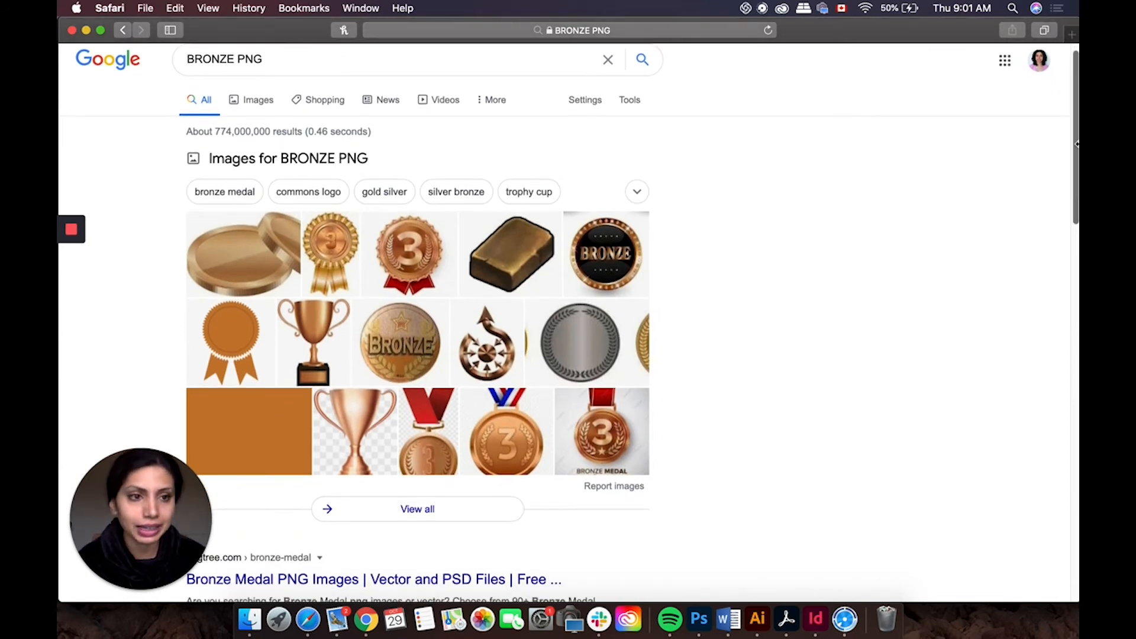
{"action": "left_click", "coordinate": [266, 105]}
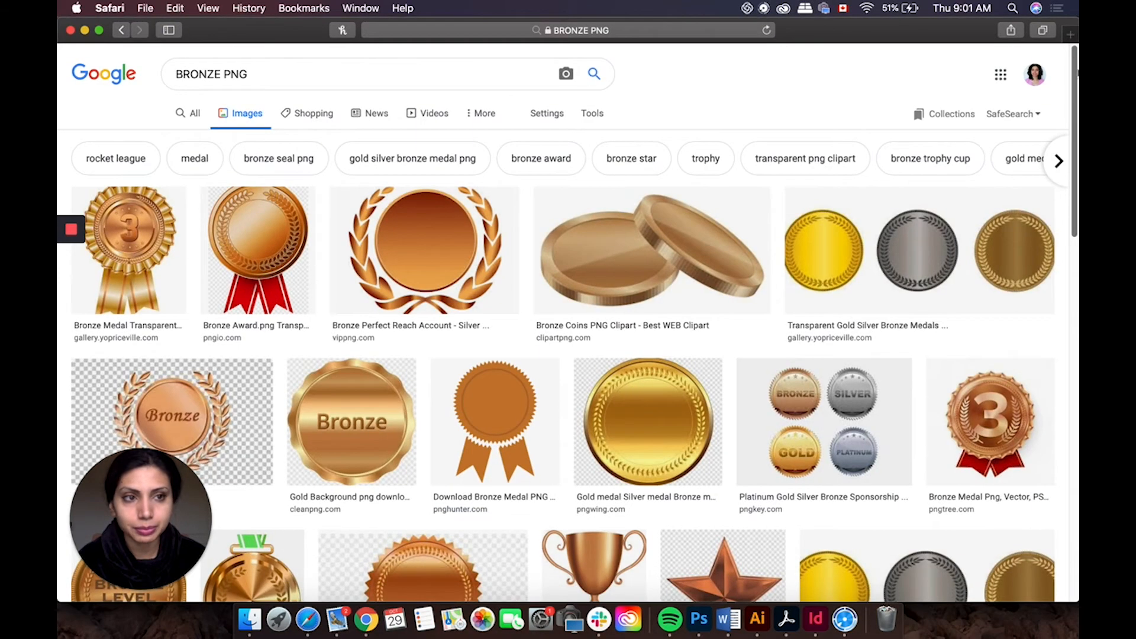
{"action": "left_click_drag", "start_coordinate": [1075, 72], "coordinate": [1034, 454]}
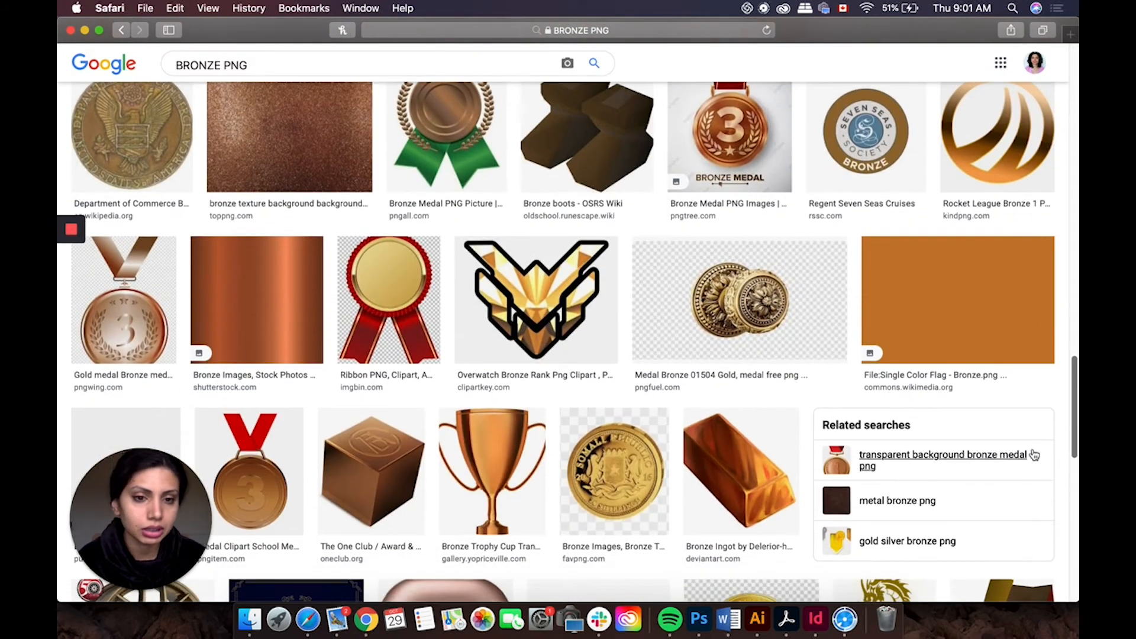
{"action": "left_click_drag", "start_coordinate": [1076, 403], "coordinate": [1077, 465]}
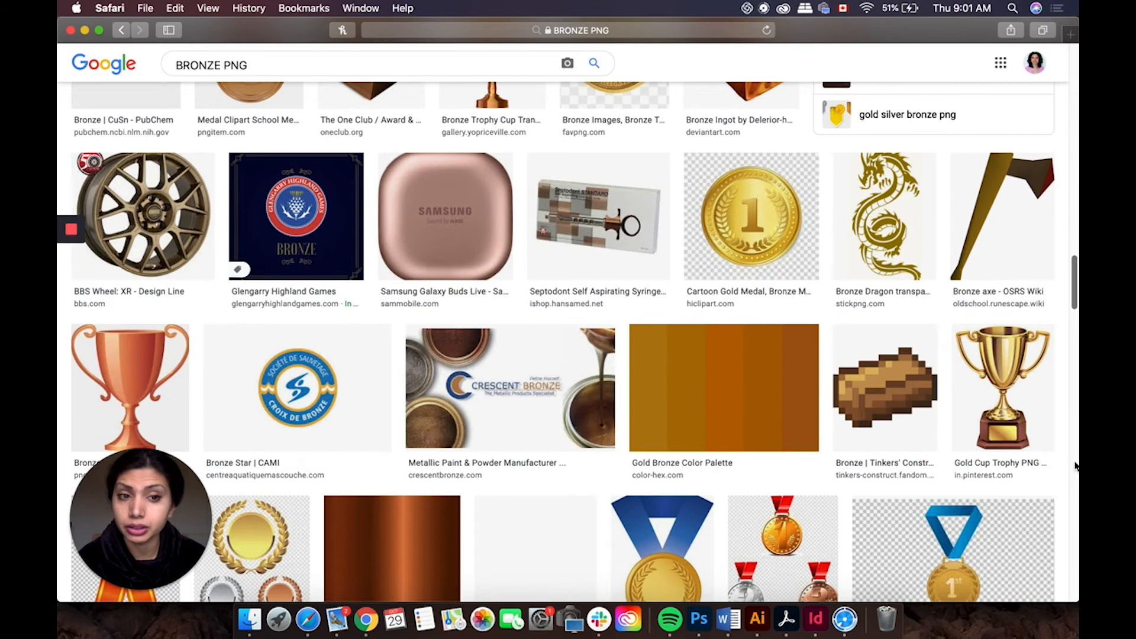
{"action": "scroll", "coordinate": [1076, 466], "scroll_direction": "down", "scroll_amount": 15}
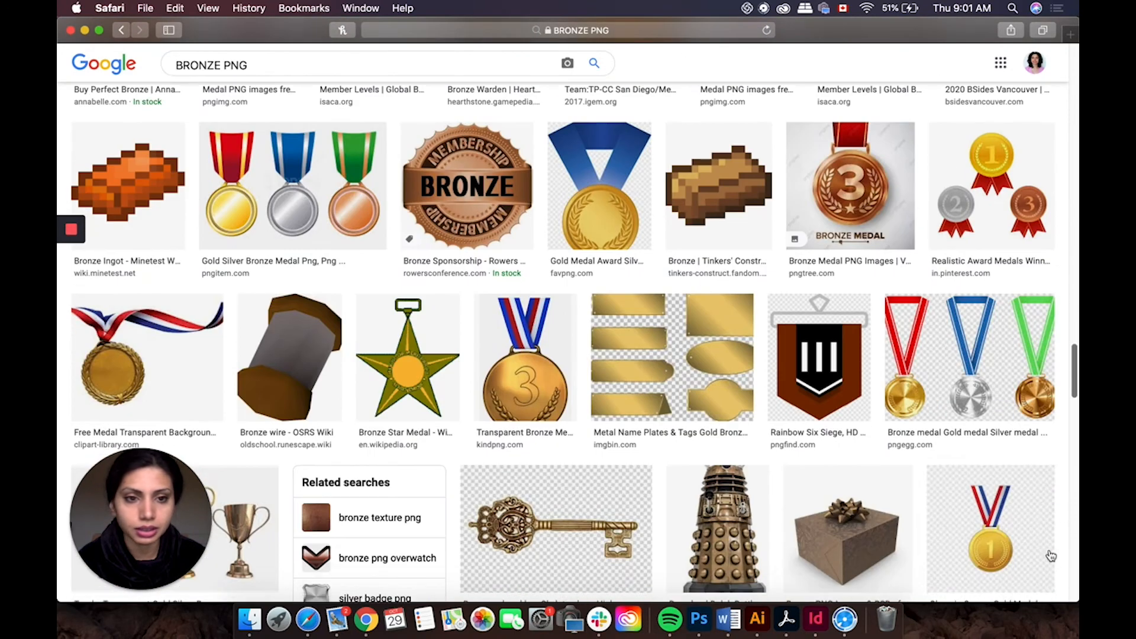
{"action": "left_click_drag", "start_coordinate": [1075, 384], "coordinate": [1064, 492]}
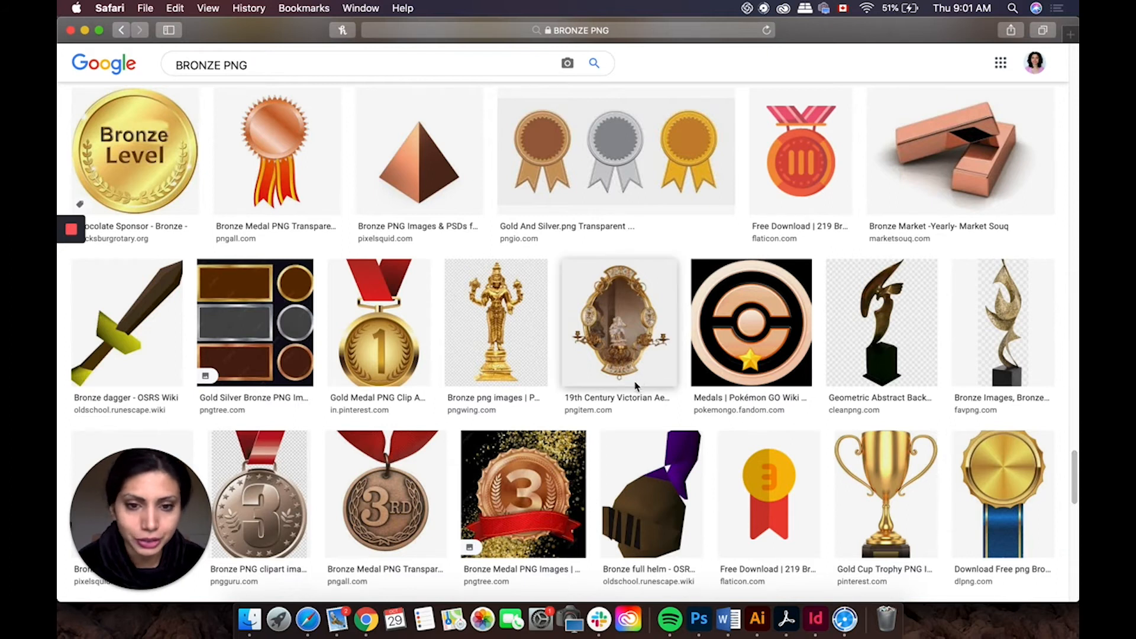
{"action": "scroll", "coordinate": [585, 500], "scroll_direction": "down", "scroll_amount": 1}
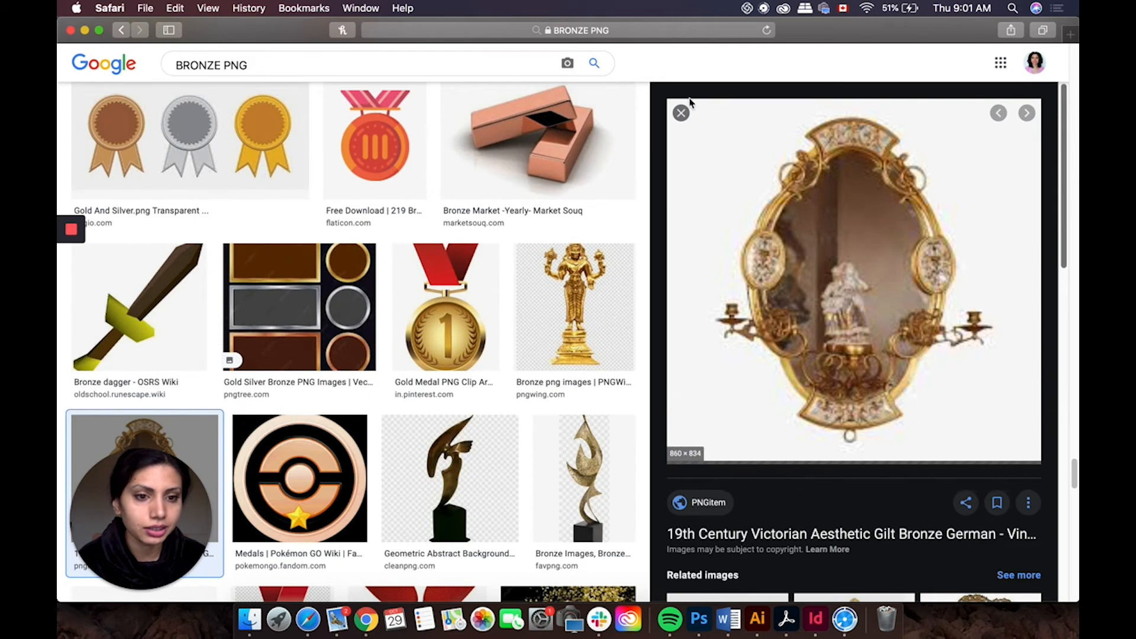
{"action": "left_click", "coordinate": [682, 112]}
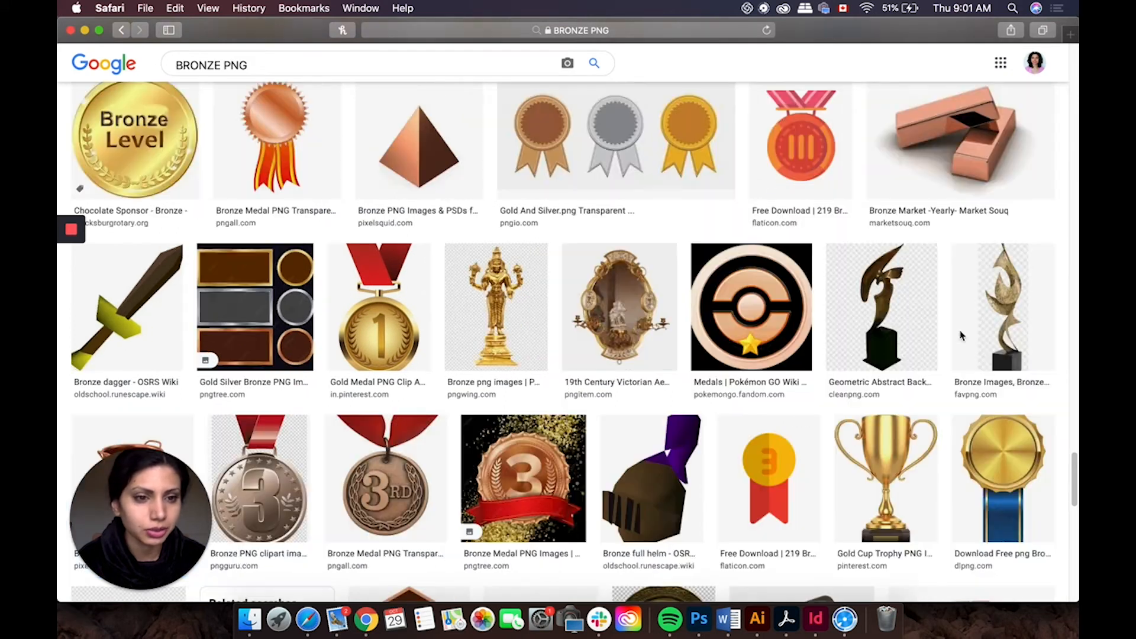
{"action": "scroll", "coordinate": [568, 343], "scroll_direction": "down", "scroll_amount": 5}
{"action": "scroll", "coordinate": [1073, 551], "scroll_direction": "down", "scroll_amount": 10}
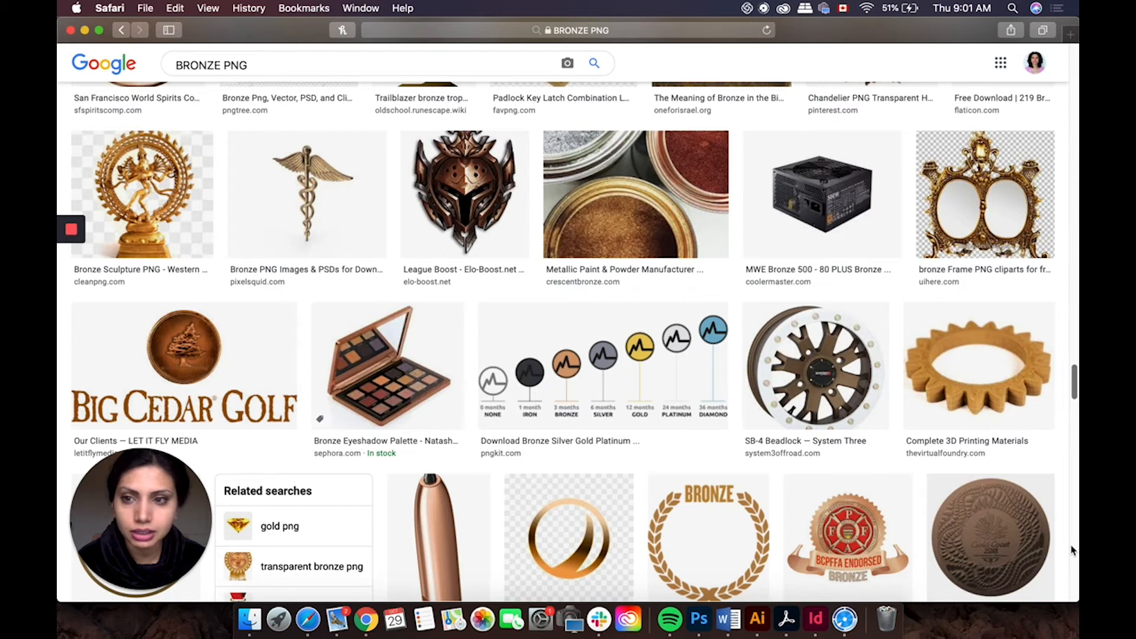
{"action": "scroll", "coordinate": [1072, 550], "scroll_direction": "up", "scroll_amount": 15}
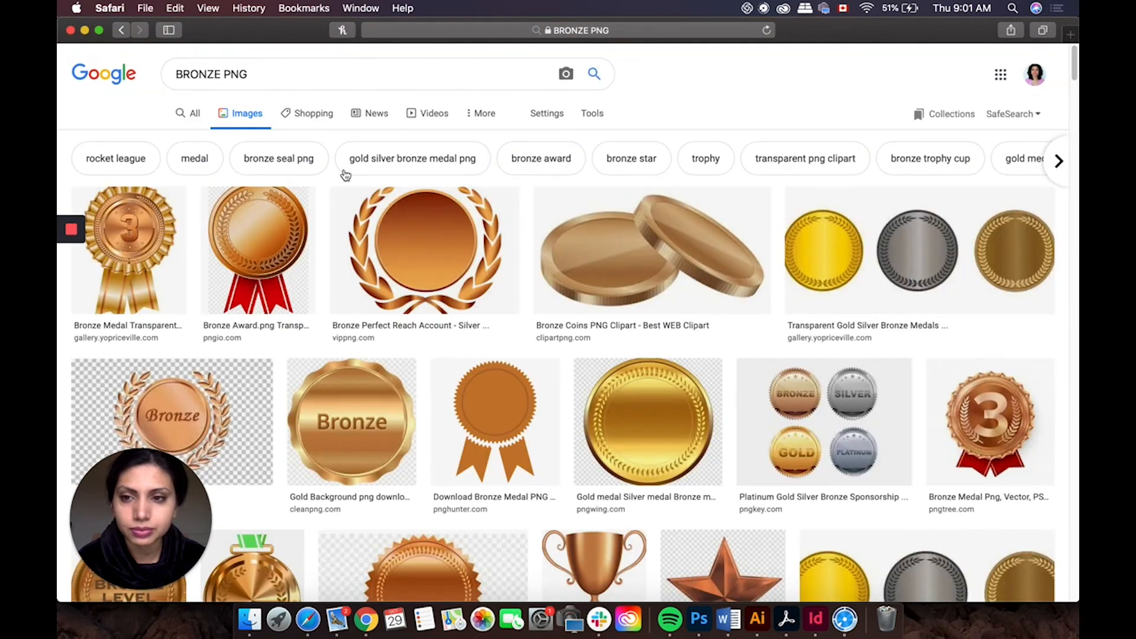
Step: Search images for BRONZE AGE PNG and scroll through the results
{"action": "left_click", "coordinate": [224, 71]}
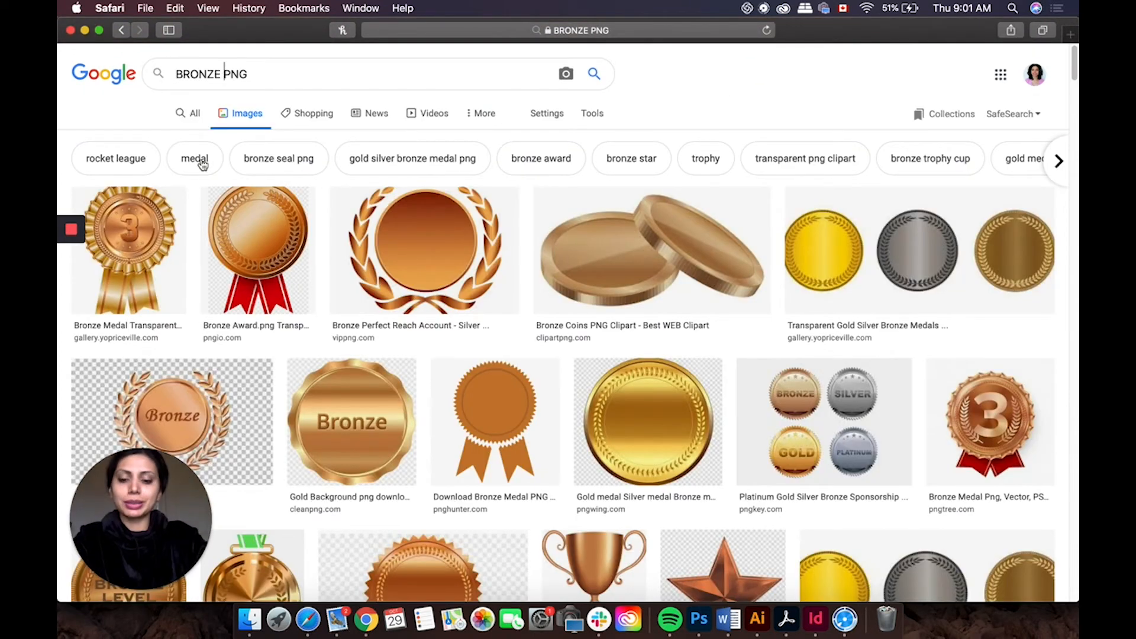
{"action": "type", "text": "AGE"}
{"action": "key", "text": "Return"}
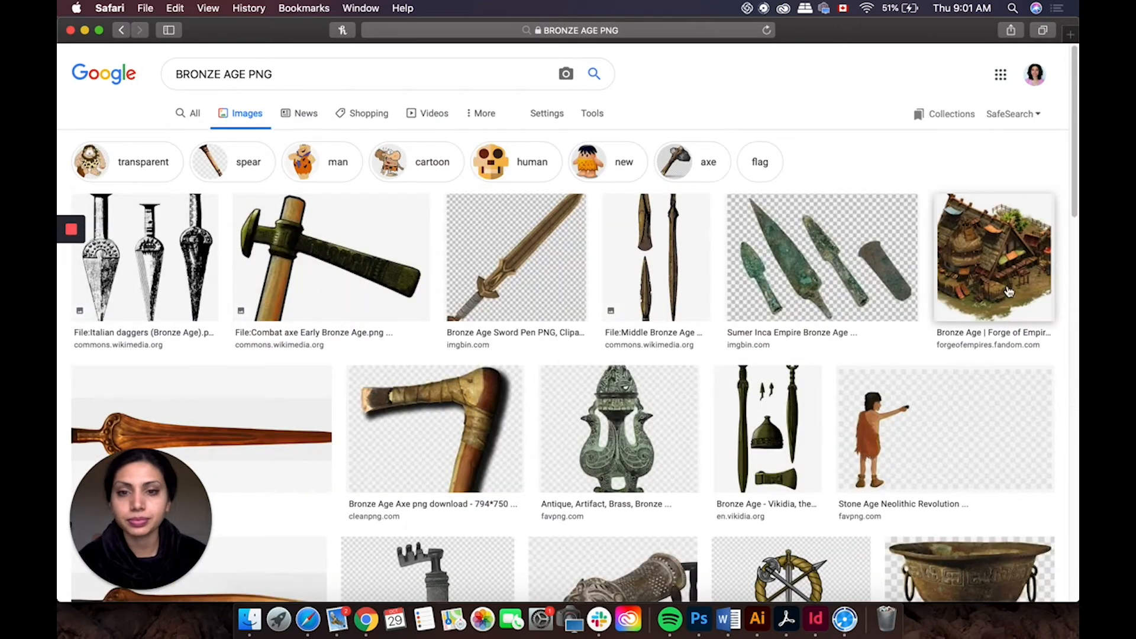
{"action": "left_click_drag", "start_coordinate": [1078, 172], "coordinate": [1077, 125]}
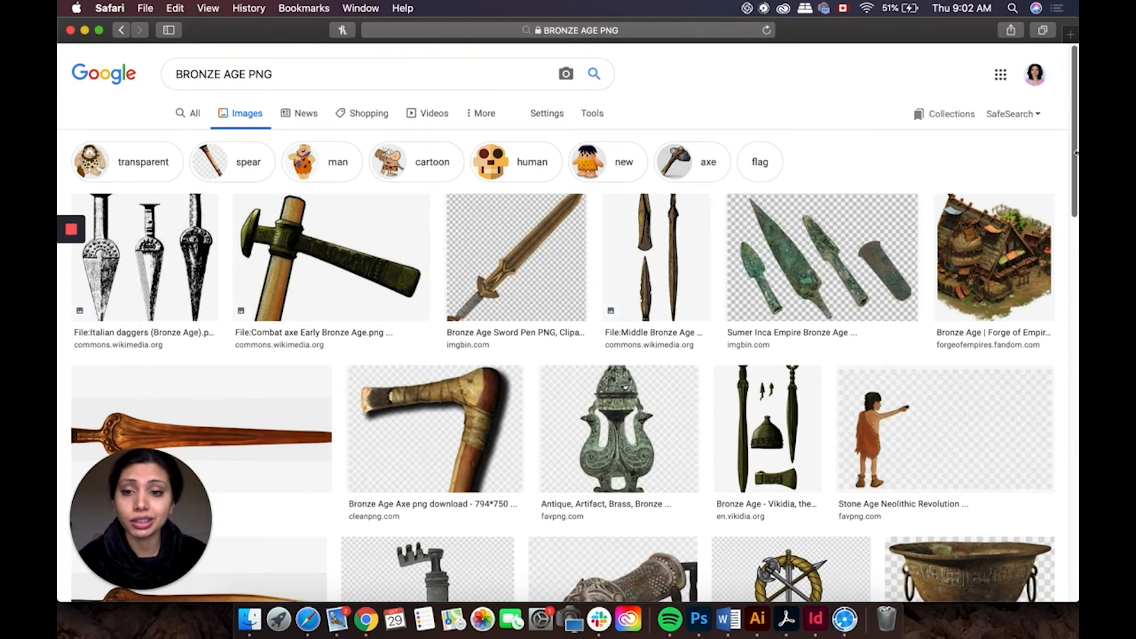
{"action": "scroll", "coordinate": [1074, 178], "scroll_direction": "down", "scroll_amount": 5}
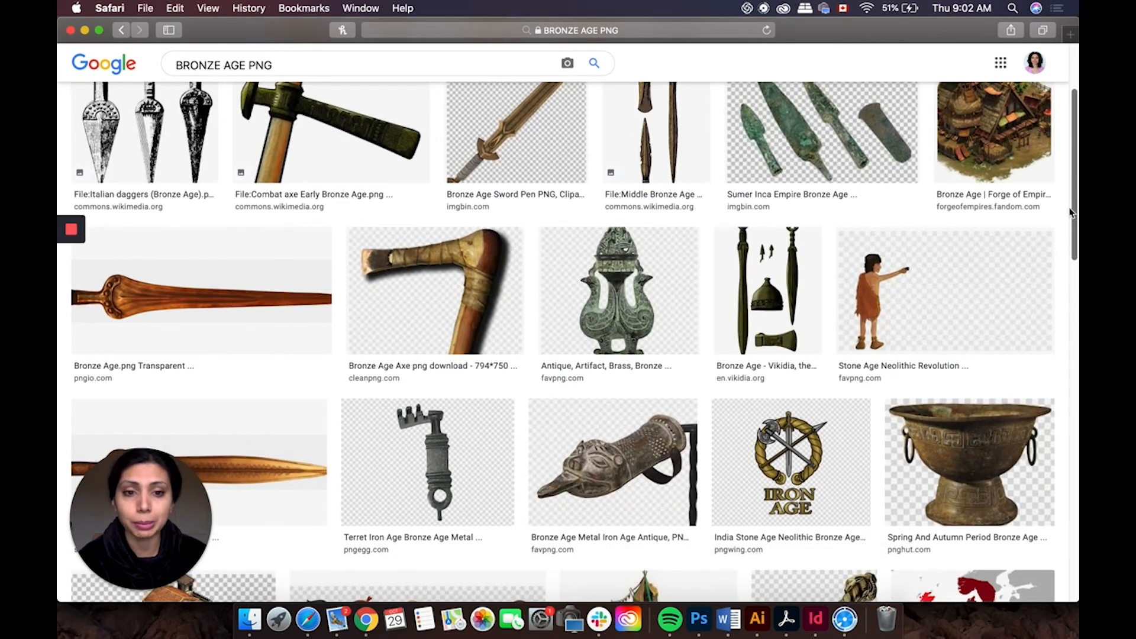
{"action": "scroll", "coordinate": [1072, 211], "scroll_direction": "down", "scroll_amount": 15}
{"action": "scroll", "coordinate": [960, 442], "scroll_direction": "down", "scroll_amount": 15}
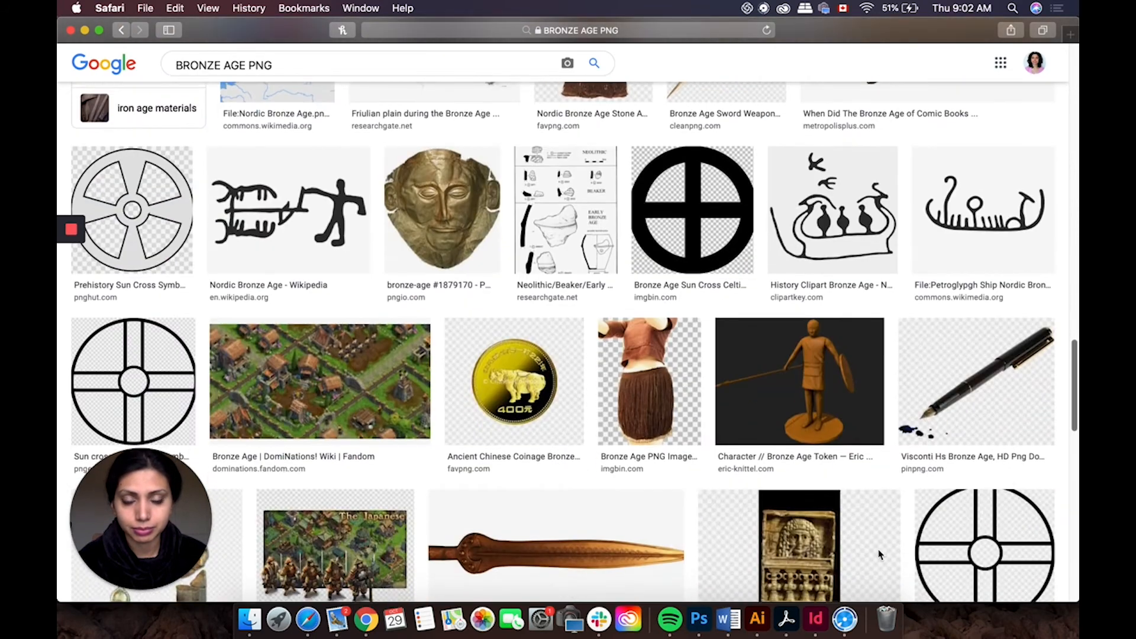
{"action": "scroll", "coordinate": [880, 554], "scroll_direction": "down", "scroll_amount": 10}
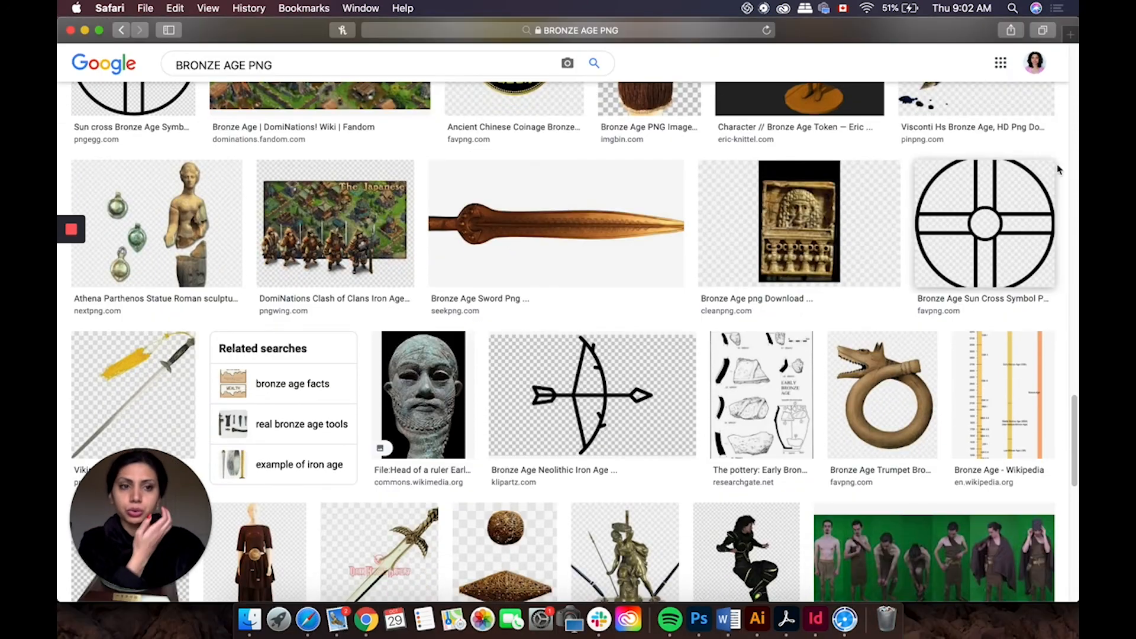
{"action": "left_click_drag", "start_coordinate": [1069, 528], "coordinate": [1069, 118]}
Step: Change the image search to BRONZE WEAPONS PNG
{"action": "left_click_drag", "start_coordinate": [246, 76], "coordinate": [224, 78]}
{"action": "type", "text": "WEAPONS"}
{"action": "key", "text": "Return"}
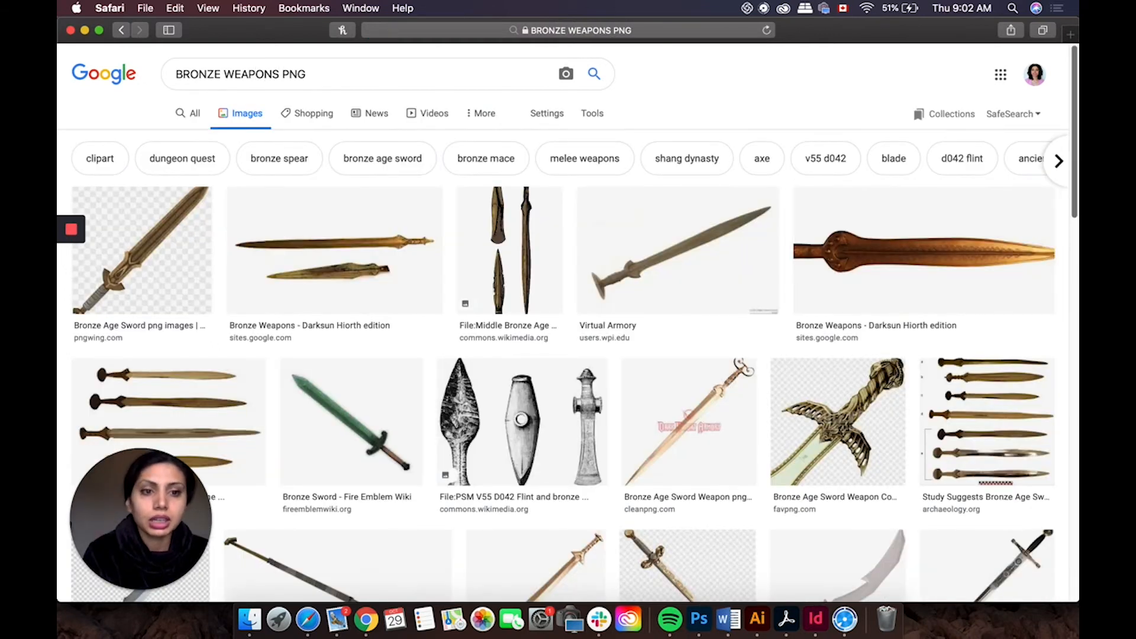
{"action": "mouse_move", "coordinate": [1076, 30]}
{"action": "left_mouse_down"}
{"action": "mouse_move", "coordinate": [1077, 60]}
{"action": "mouse_move", "coordinate": [1076, 31]}
{"action": "left_mouse_up"}
{"action": "left_click_drag", "start_coordinate": [1078, 103], "coordinate": [1019, 309]}
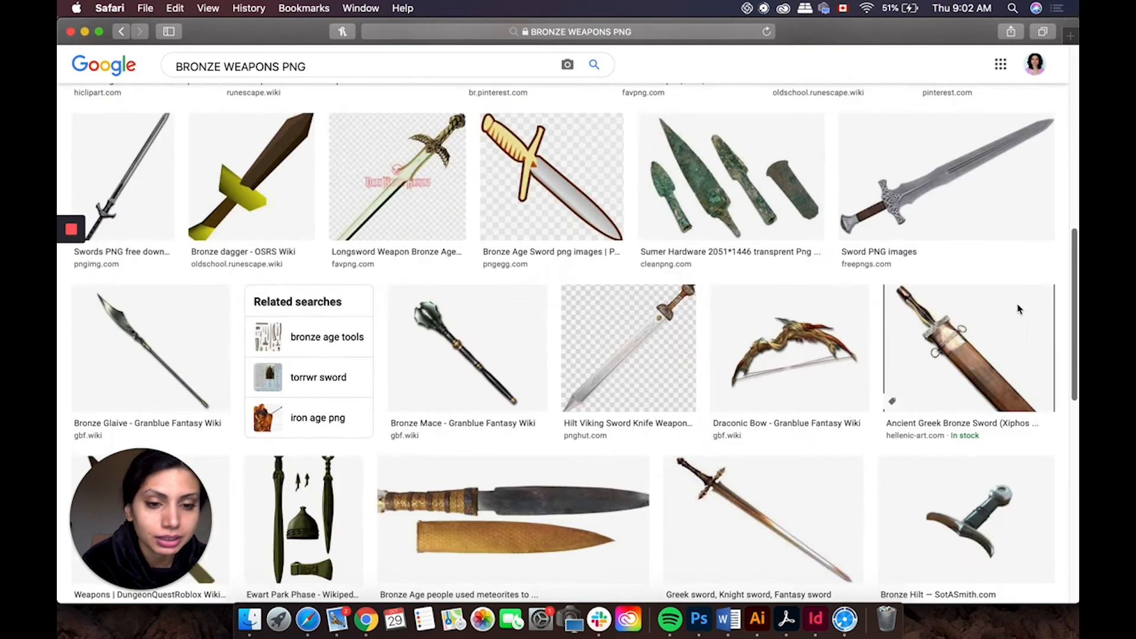
Step: Browse the bronze weapons results, previewing the sword-and-shield image before closing it
{"action": "scroll", "coordinate": [1019, 309], "scroll_direction": "down", "scroll_amount": 1}
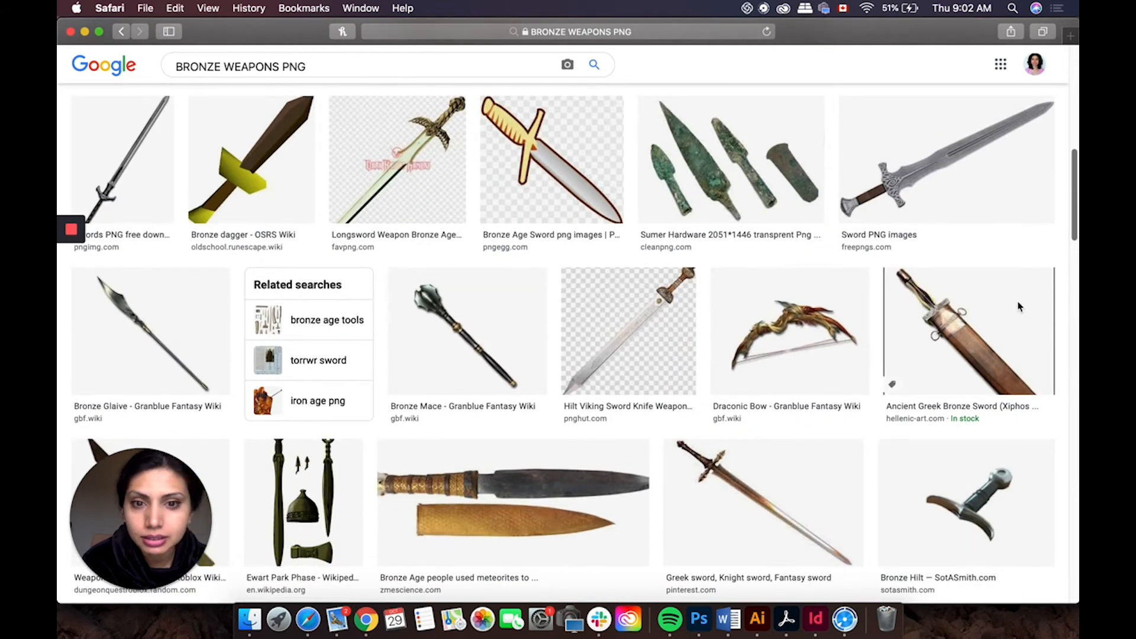
{"action": "scroll", "coordinate": [1019, 306], "scroll_direction": "down", "scroll_amount": 20}
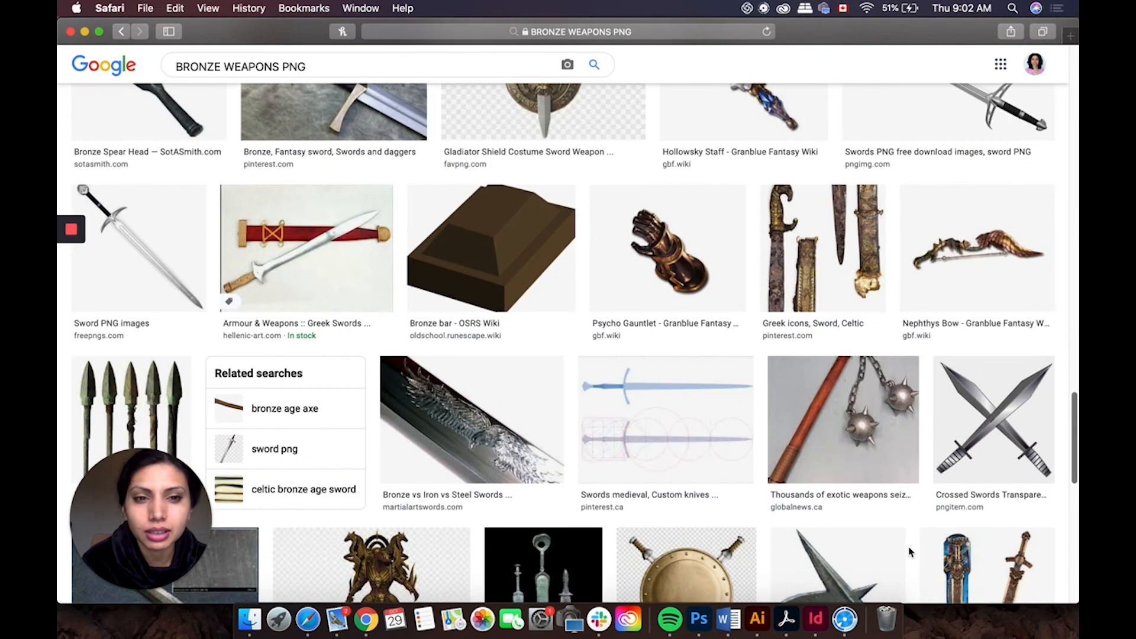
{"action": "scroll", "coordinate": [909, 552], "scroll_direction": "down", "scroll_amount": 3}
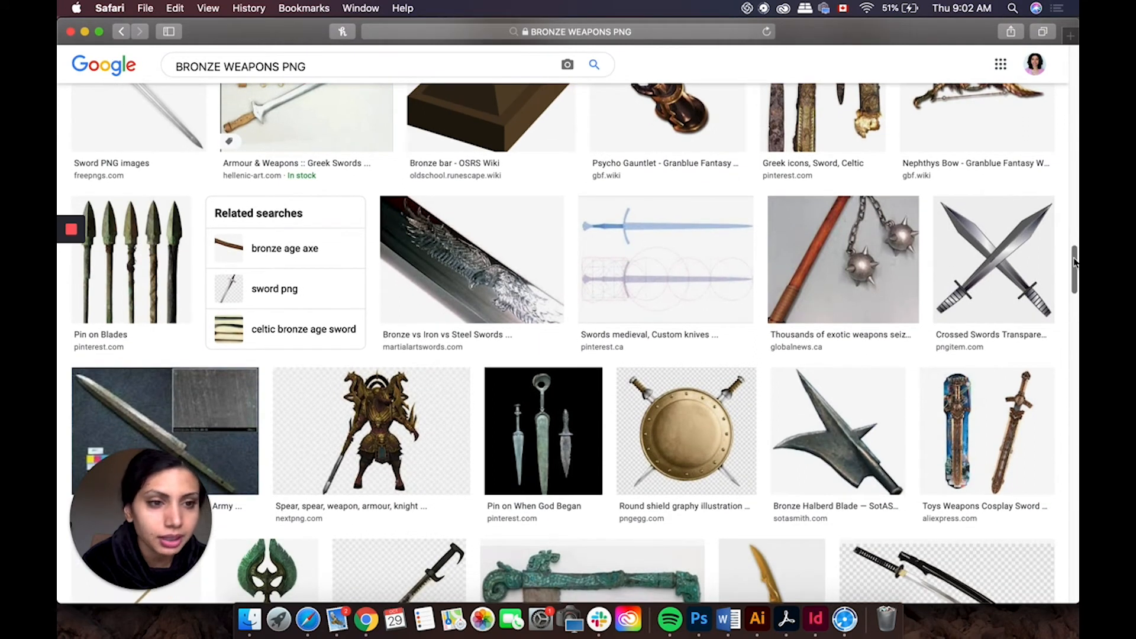
{"action": "left_click_drag", "start_coordinate": [1074, 262], "coordinate": [1058, 365]}
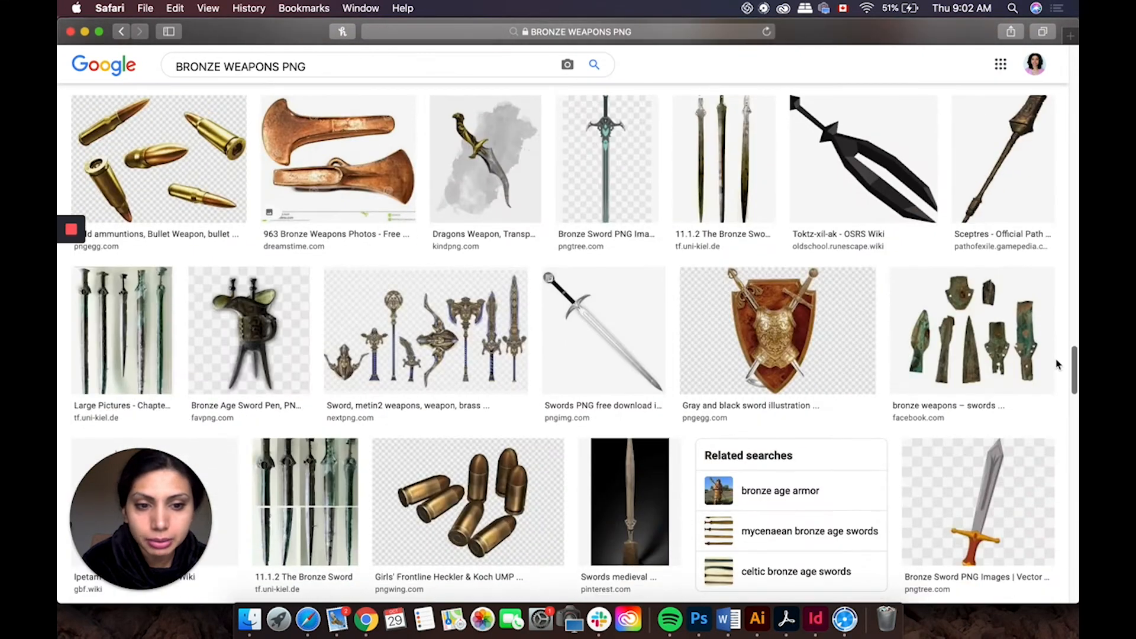
{"action": "scroll", "coordinate": [1058, 365], "scroll_direction": "down", "scroll_amount": 2}
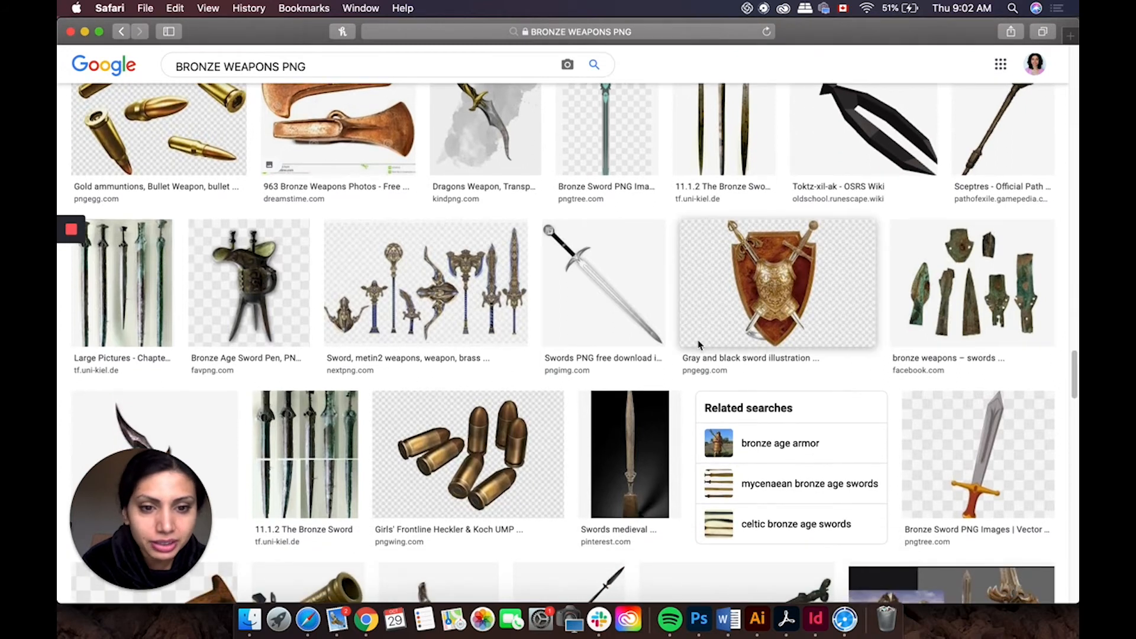
{"action": "left_click", "coordinate": [708, 335]}
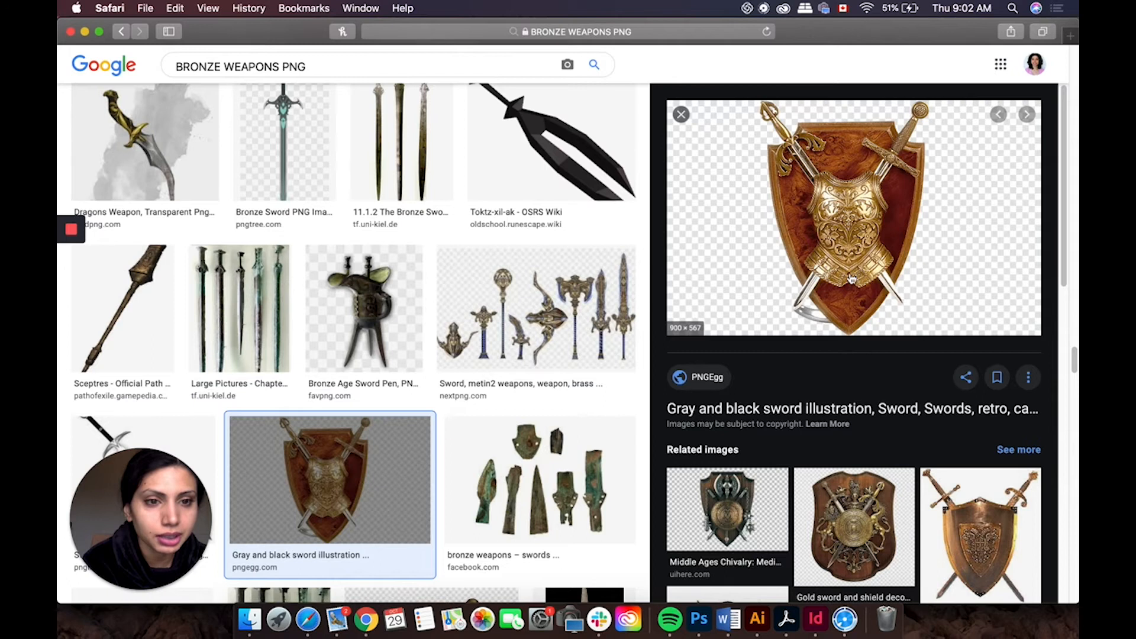
{"action": "left_click", "coordinate": [682, 115]}
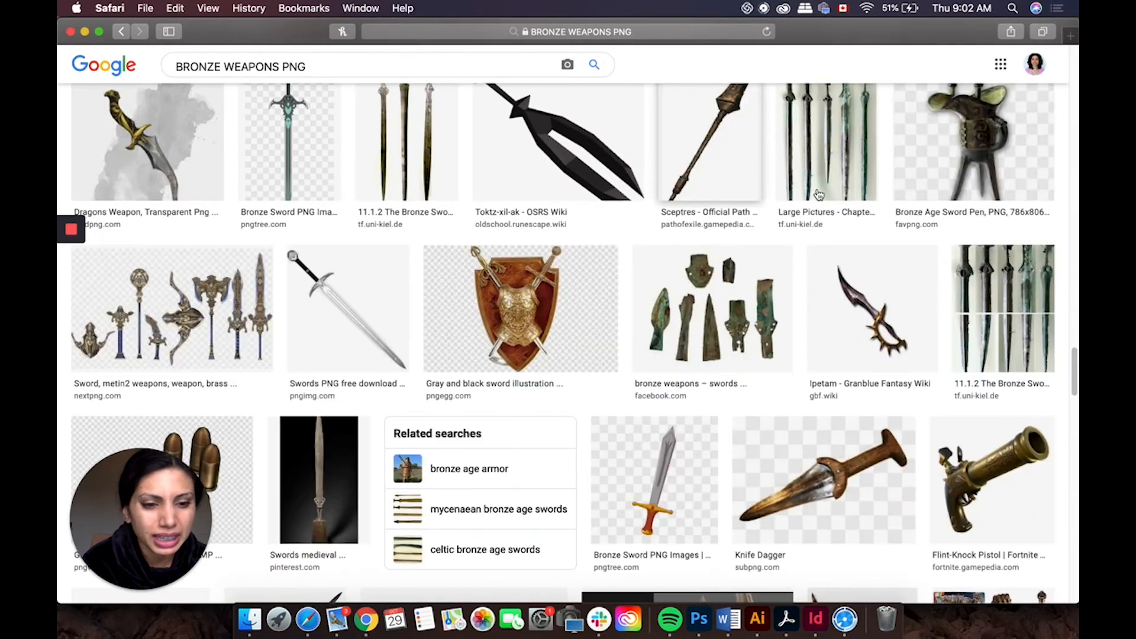
{"action": "left_click_drag", "start_coordinate": [1074, 362], "coordinate": [1077, 204]}
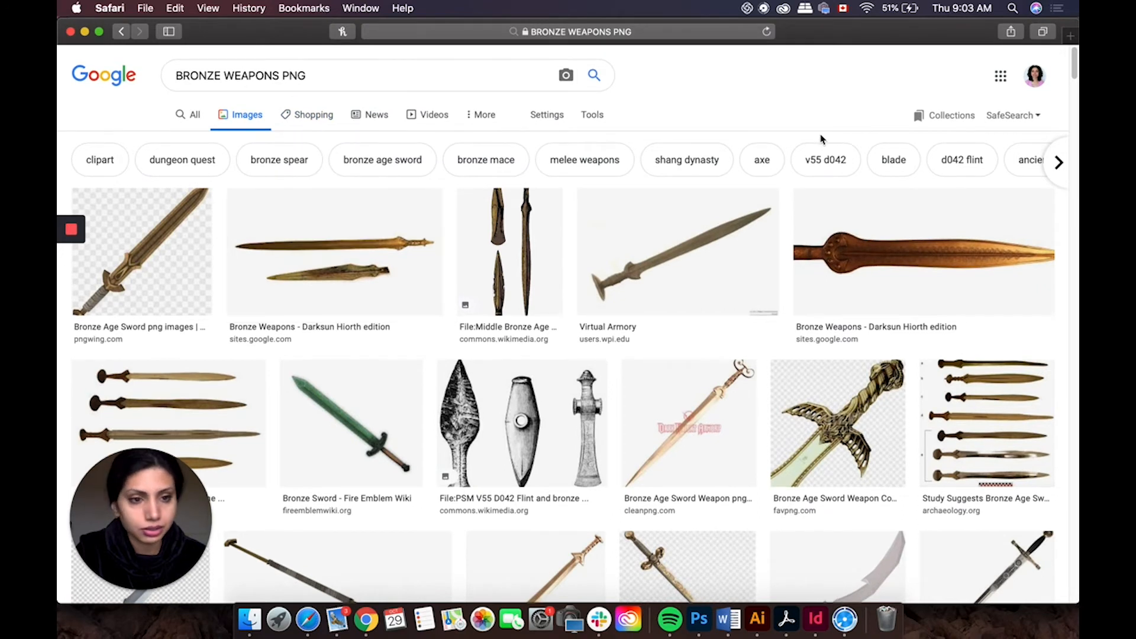
{"action": "scroll", "coordinate": [304, 167], "scroll_direction": "down", "scroll_amount": 1}
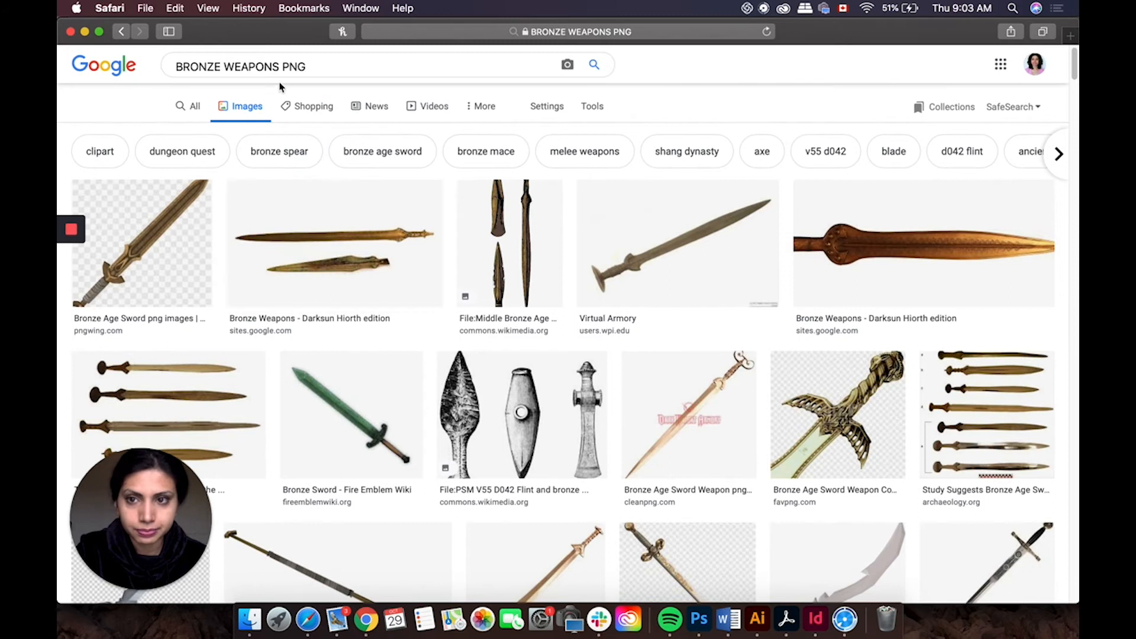
Step: Delete WEAPONS from the image search query
{"action": "left_click_drag", "start_coordinate": [279, 65], "coordinate": [226, 74]}
{"action": "double_click", "coordinate": [226, 74]}
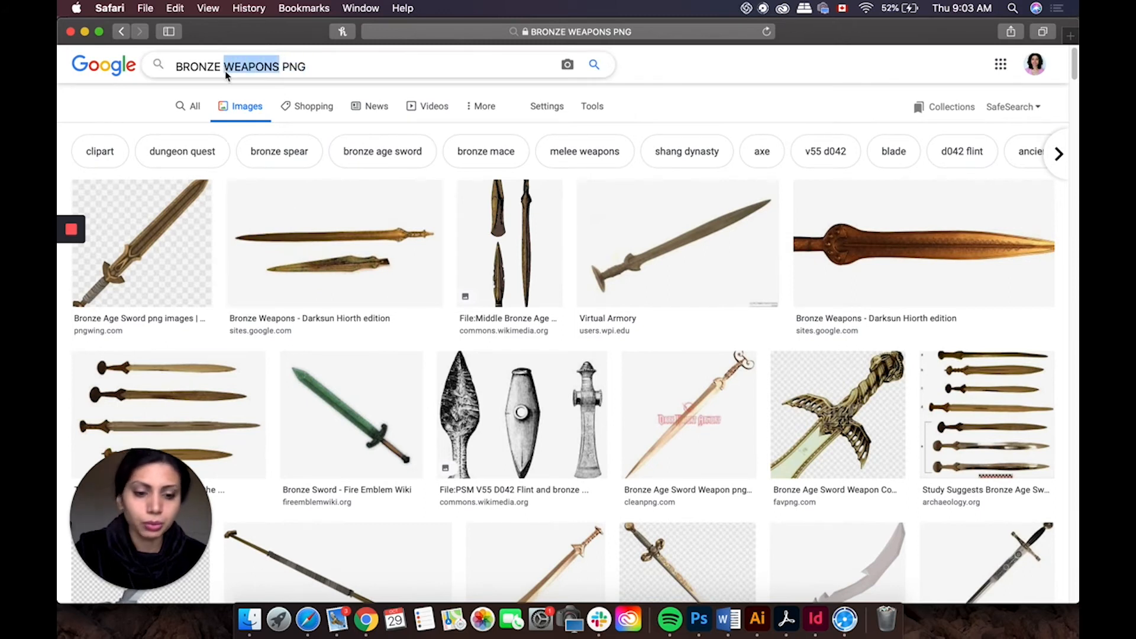
{"action": "key", "text": "BackSpace"}
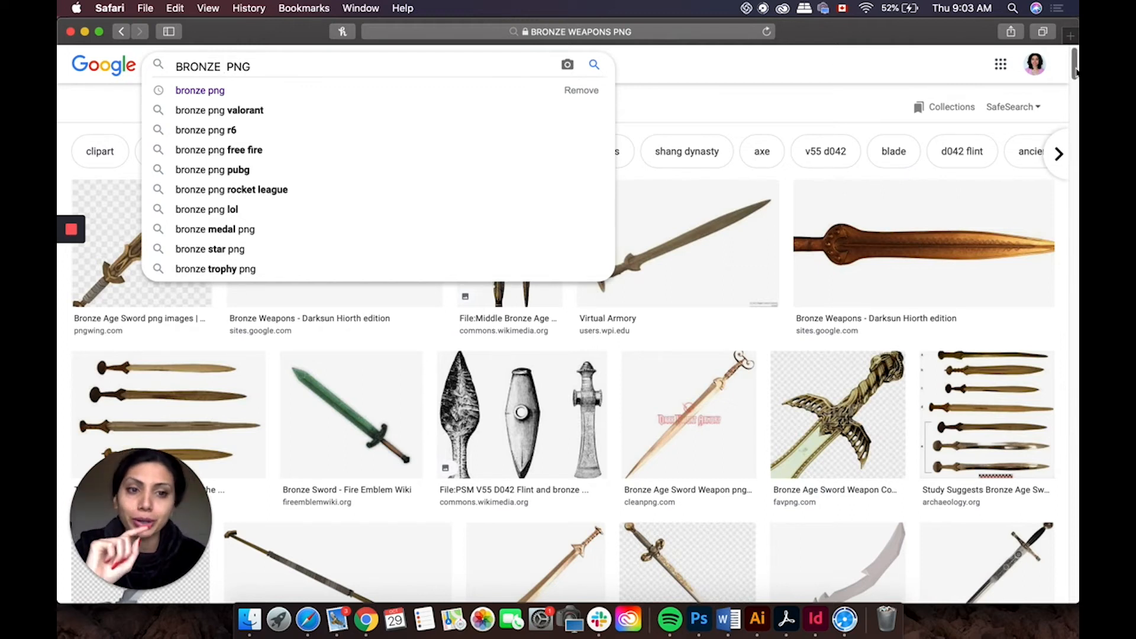
Step: Preview the Darksun Hiorth bronze sword result, open its source page, then return and close the preview
{"action": "left_click", "coordinate": [909, 272]}
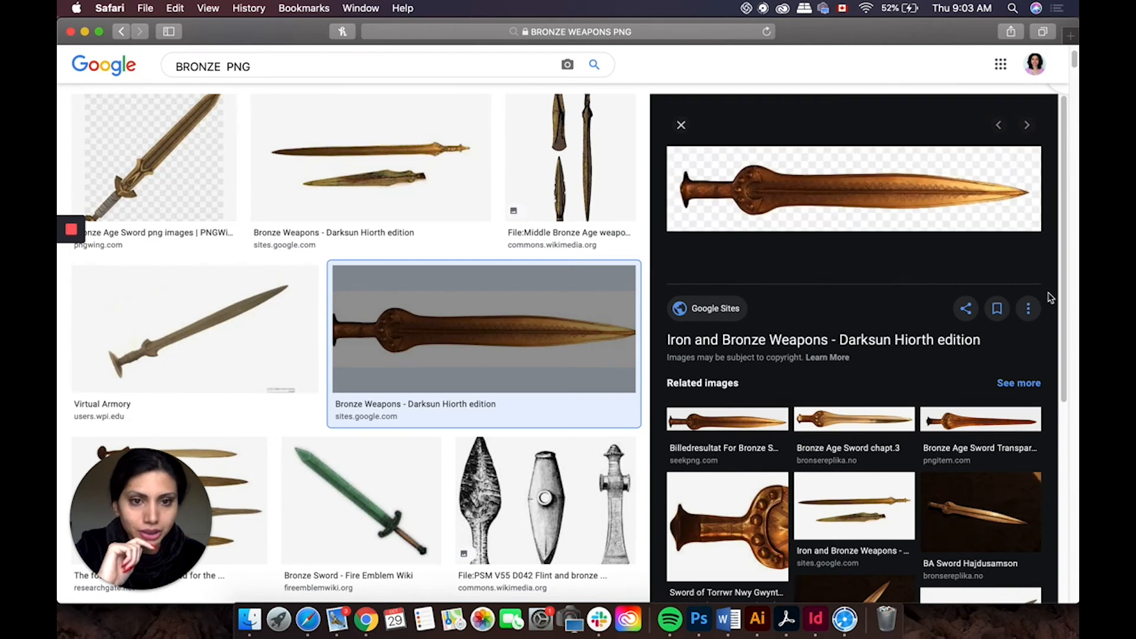
{"action": "scroll", "coordinate": [1051, 298], "scroll_direction": "down", "scroll_amount": 1}
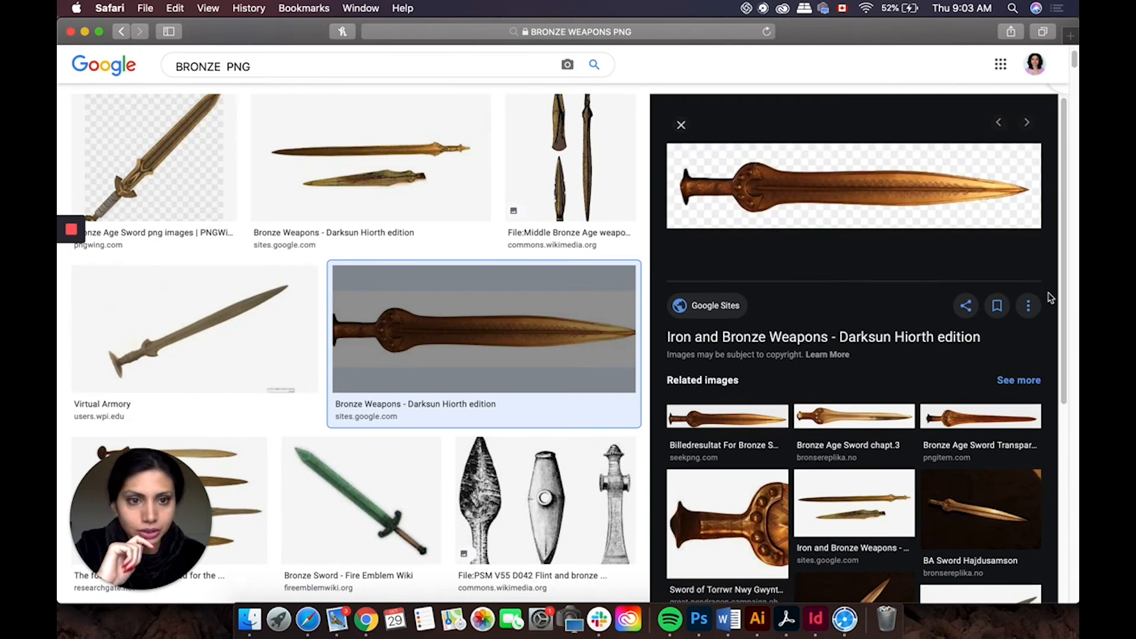
{"action": "left_click", "coordinate": [850, 338]}
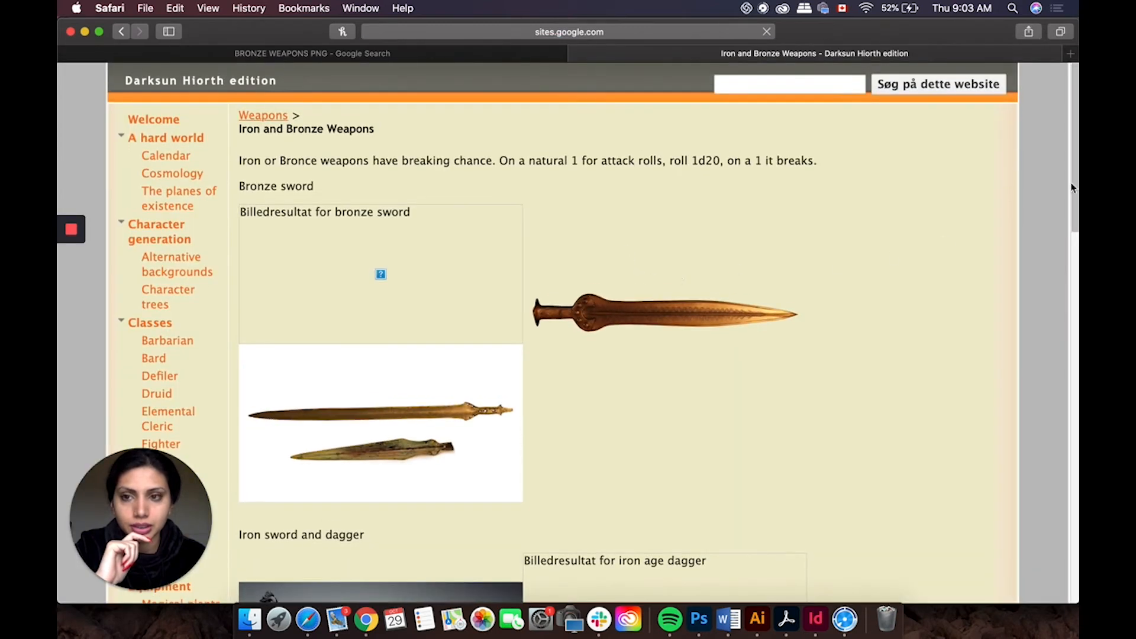
{"action": "left_click_drag", "start_coordinate": [1070, 150], "coordinate": [1076, 106]}
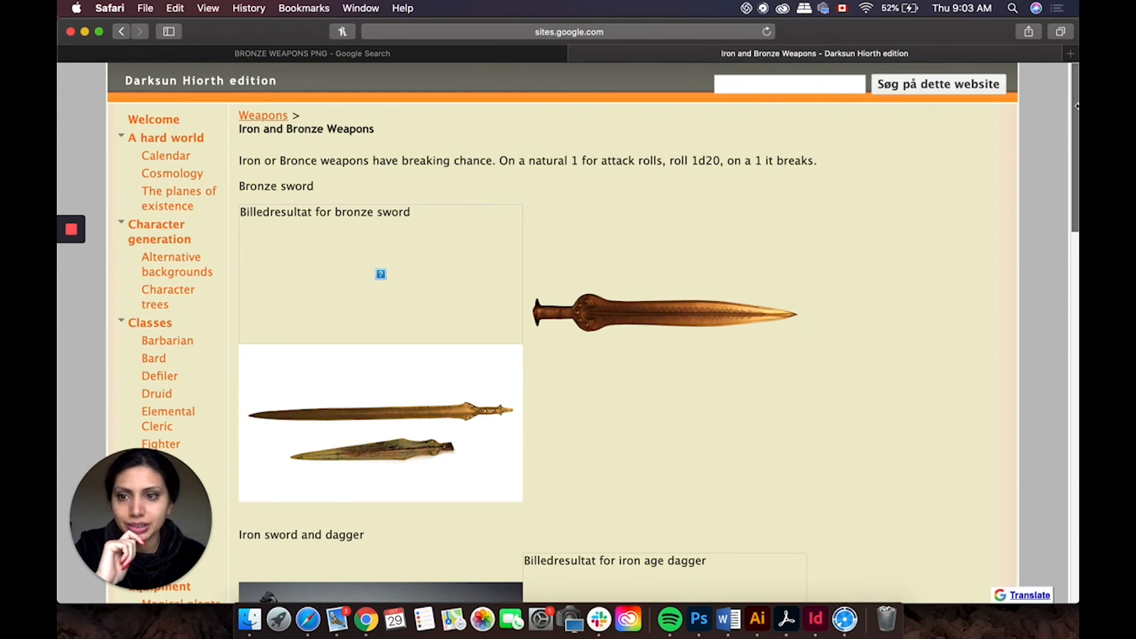
{"action": "left_click_drag", "start_coordinate": [1070, 156], "coordinate": [1065, 58]}
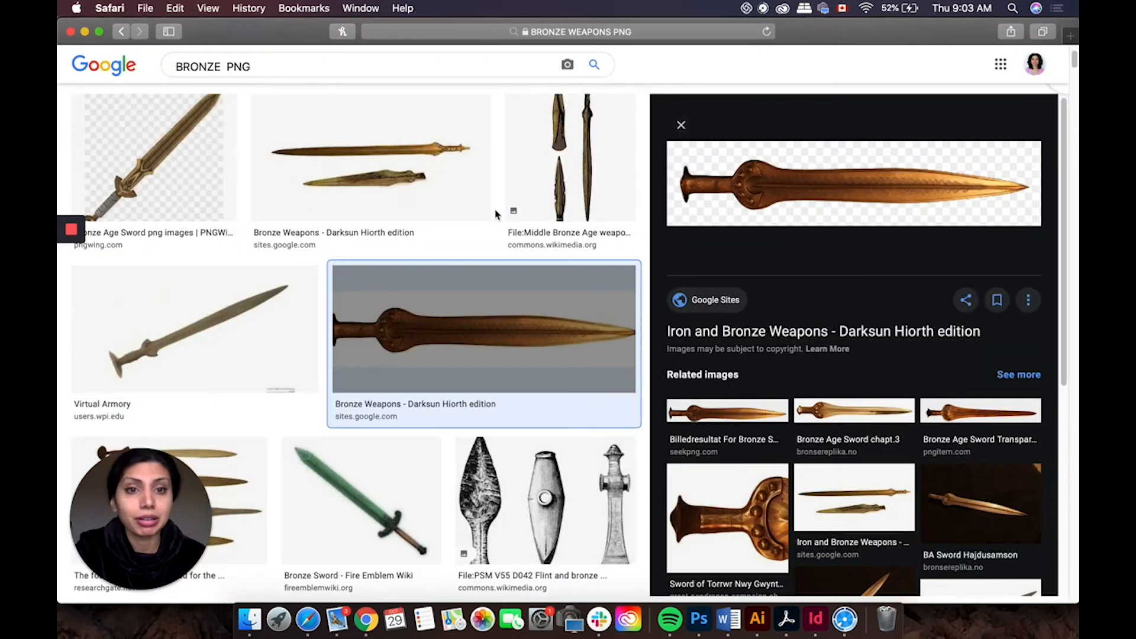
{"action": "left_click", "coordinate": [122, 31]}
{"action": "left_click", "coordinate": [682, 126]}
{"action": "mouse_move", "coordinate": [1074, 87]}
{"action": "left_mouse_down"}
{"action": "mouse_move", "coordinate": [1074, 112]}
{"action": "mouse_move", "coordinate": [1074, 72]}
{"action": "left_mouse_up"}
Step: Change the image search to BRONZE SWORD PNG
{"action": "left_click", "coordinate": [224, 87]}
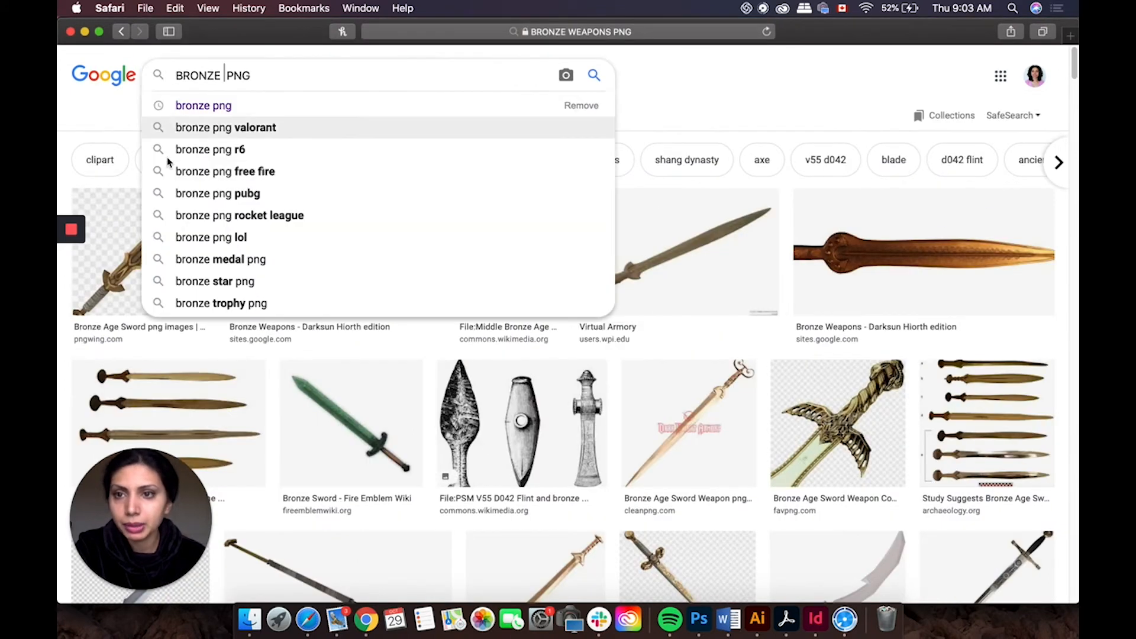
{"action": "type", "text": "SWORD"}
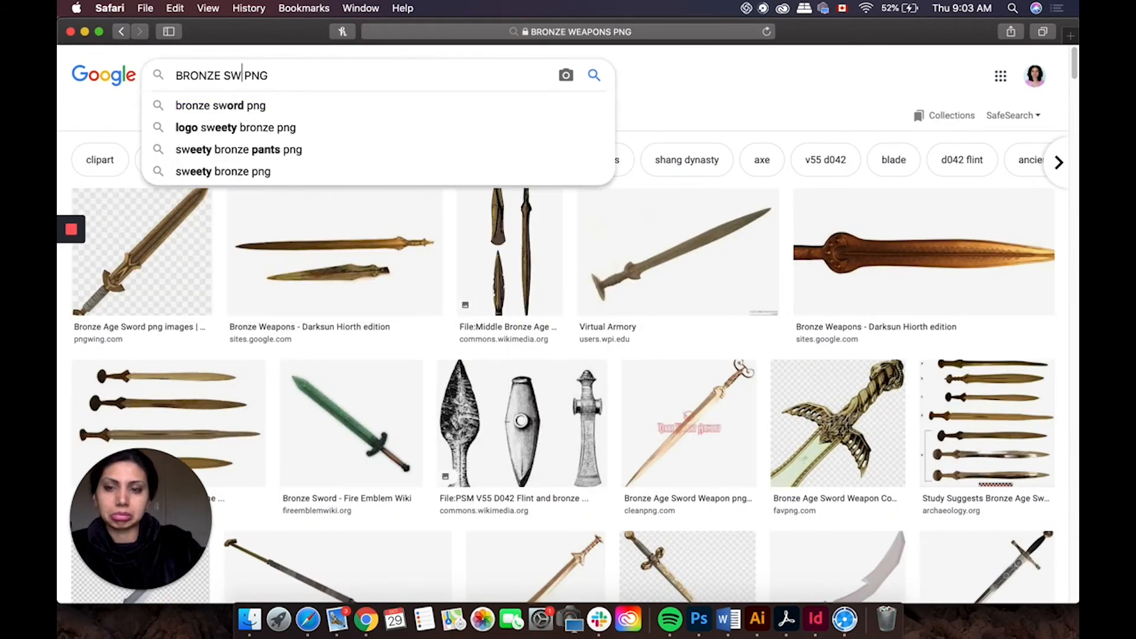
{"action": "key", "text": "BackSpace"}
{"action": "key", "text": "Return"}
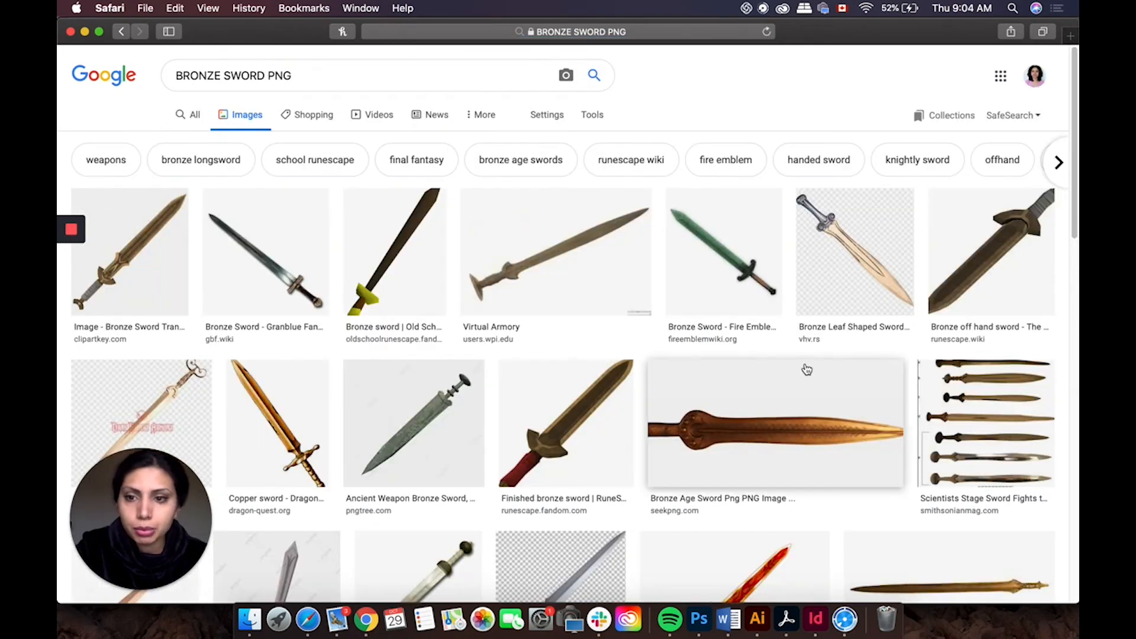
Step: Browse the bronze sword results and open the Bronze Age Sword Transparent image's source page
{"action": "left_click_drag", "start_coordinate": [1077, 160], "coordinate": [1076, 267]}
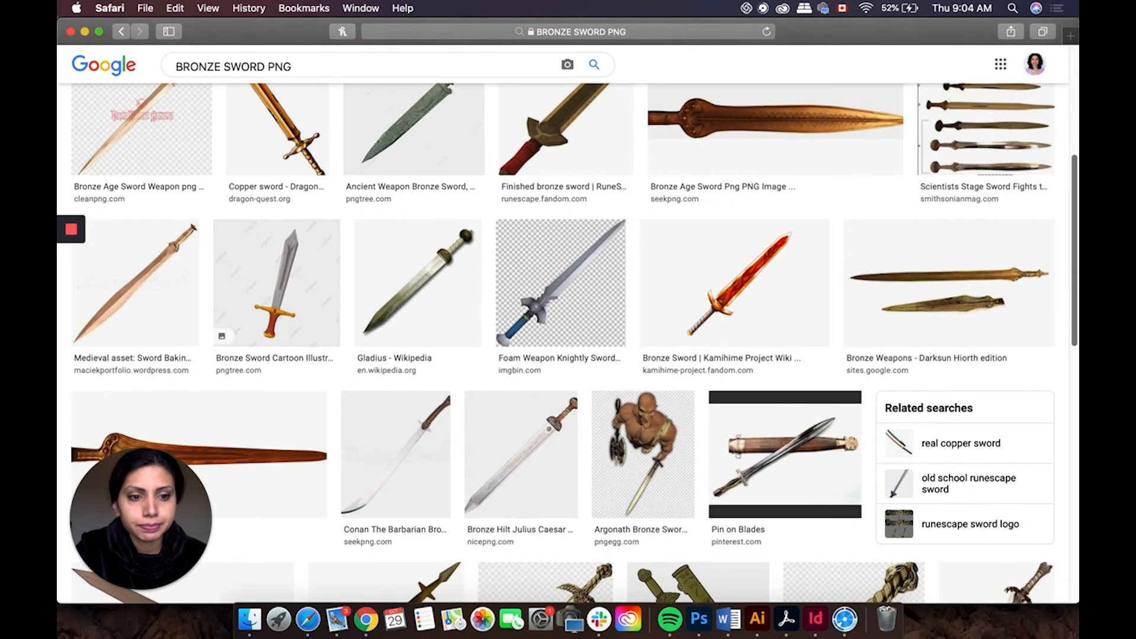
{"action": "scroll", "coordinate": [1058, 470], "scroll_direction": "down", "scroll_amount": 15}
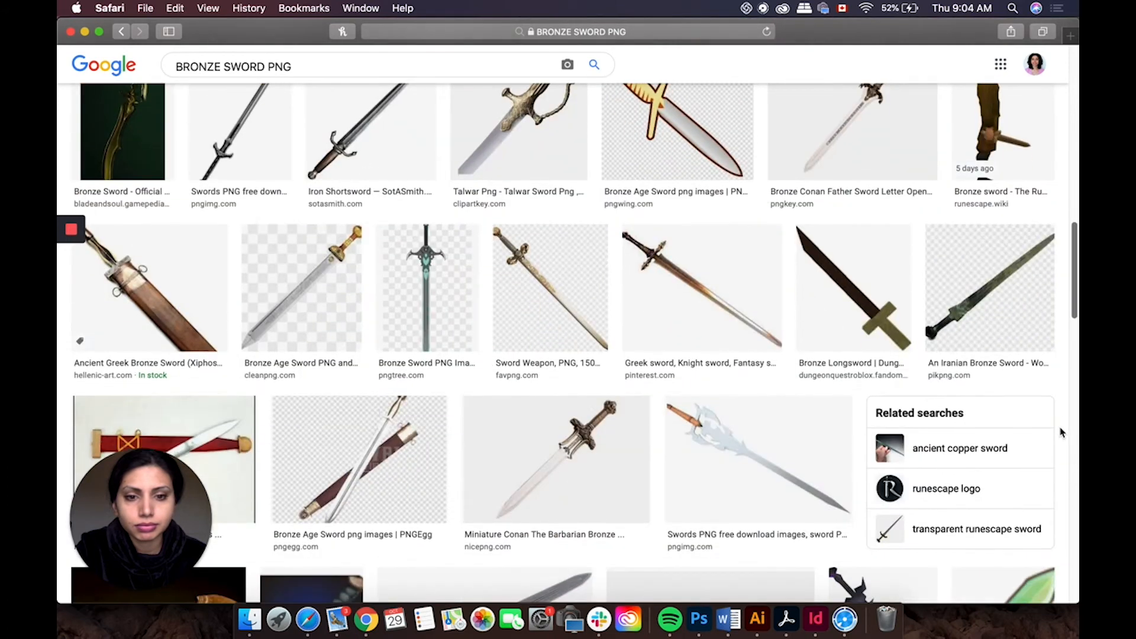
{"action": "scroll", "coordinate": [1057, 471], "scroll_direction": "down", "scroll_amount": 4}
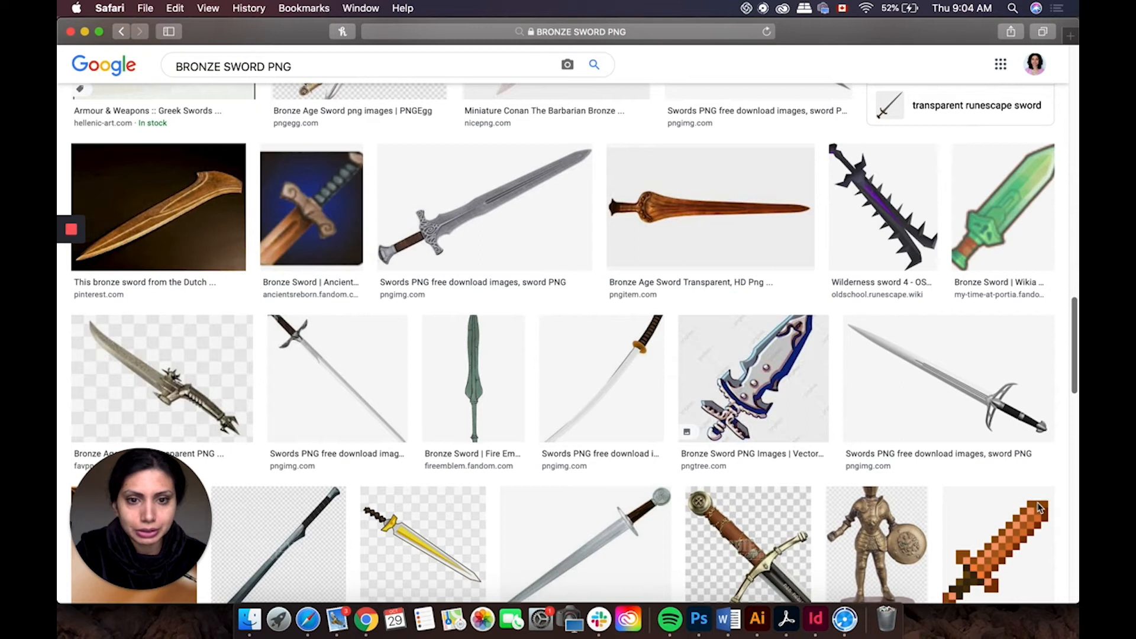
{"action": "left_click", "coordinate": [740, 218]}
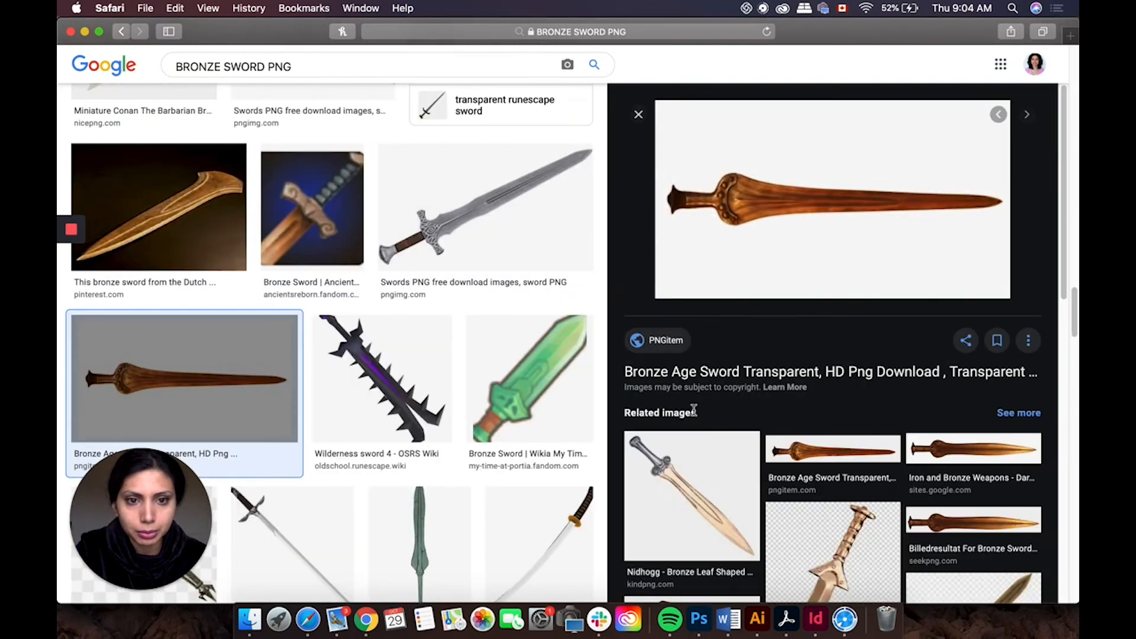
{"action": "left_click", "coordinate": [738, 372]}
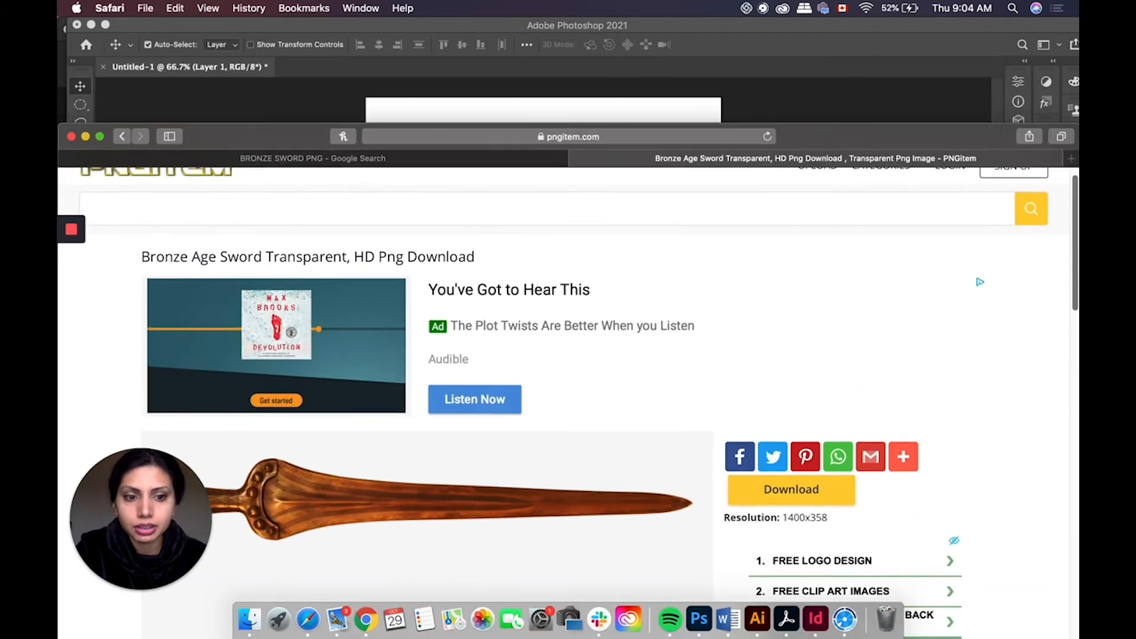
Step: Download the Bronze Age Sword transparent PNG from the PNGitem page
{"action": "scroll", "coordinate": [1075, 119], "scroll_direction": "down", "scroll_amount": 15}
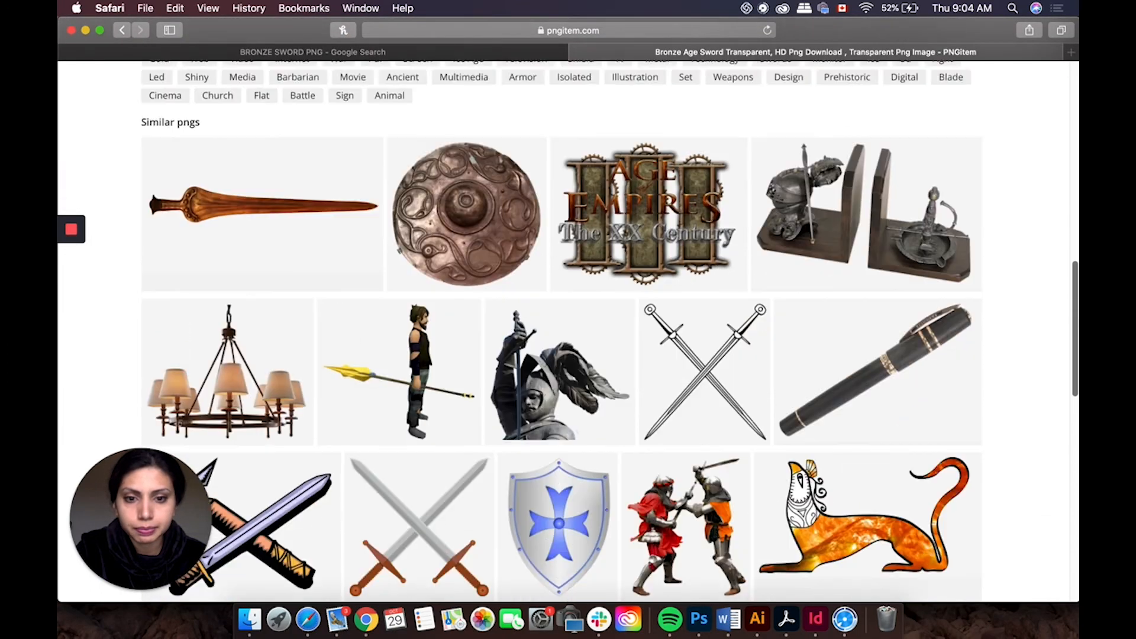
{"action": "scroll", "coordinate": [1075, 108], "scroll_direction": "down", "scroll_amount": 4}
{"action": "scroll", "coordinate": [1075, 108], "scroll_direction": "up", "scroll_amount": 20}
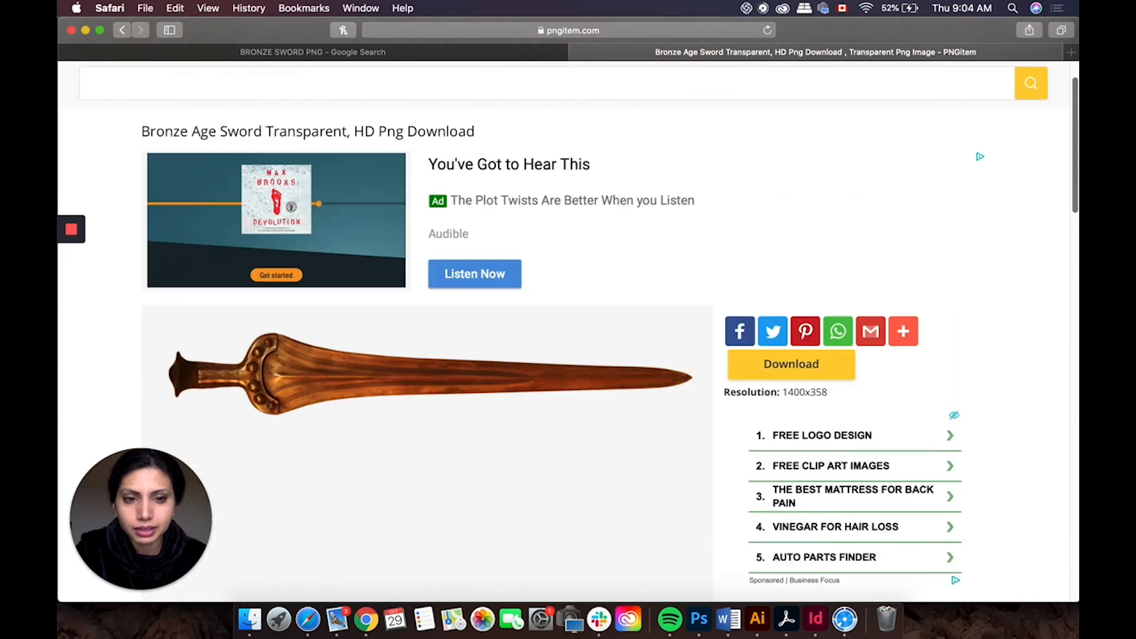
{"action": "left_click_drag", "start_coordinate": [1077, 109], "coordinate": [1067, 203]}
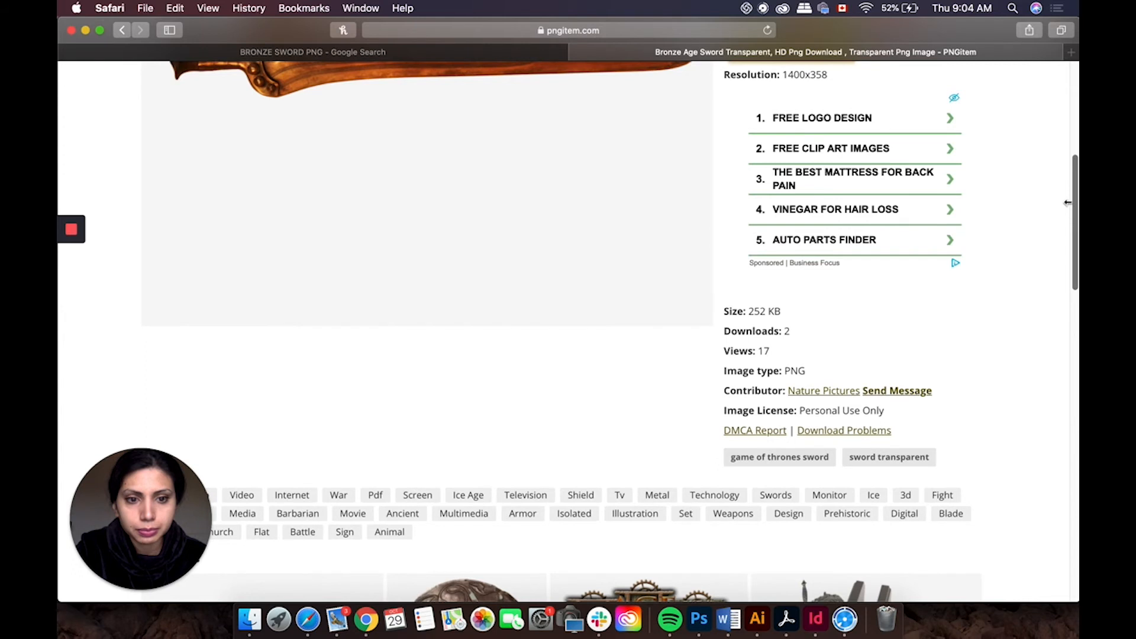
{"action": "left_click_drag", "start_coordinate": [1067, 203], "coordinate": [1059, 77]}
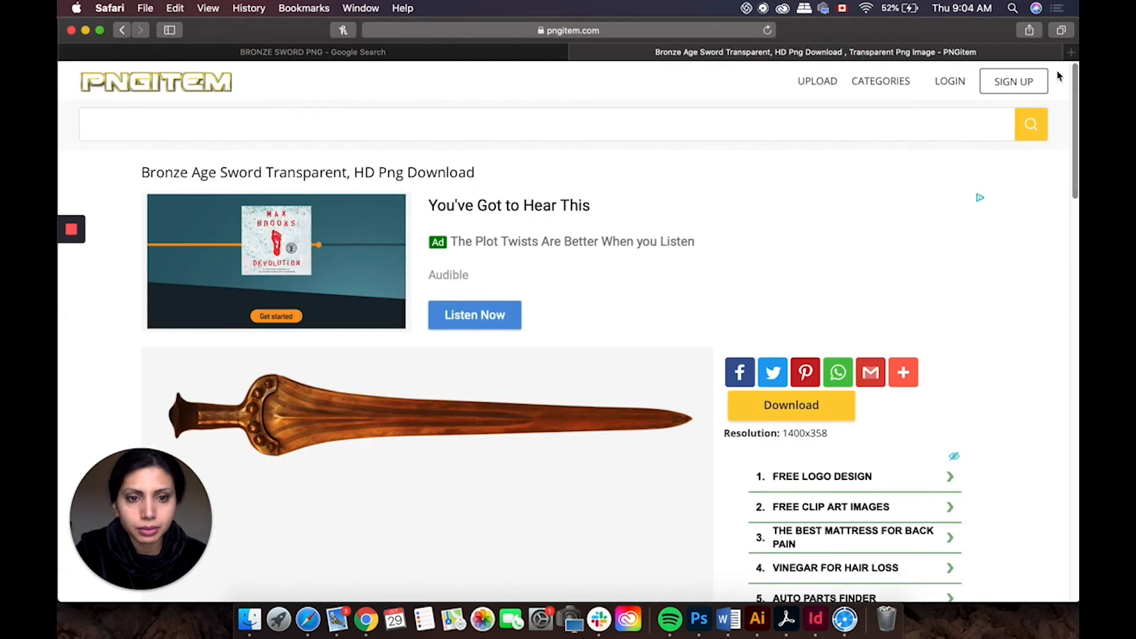
{"action": "left_click", "coordinate": [796, 406]}
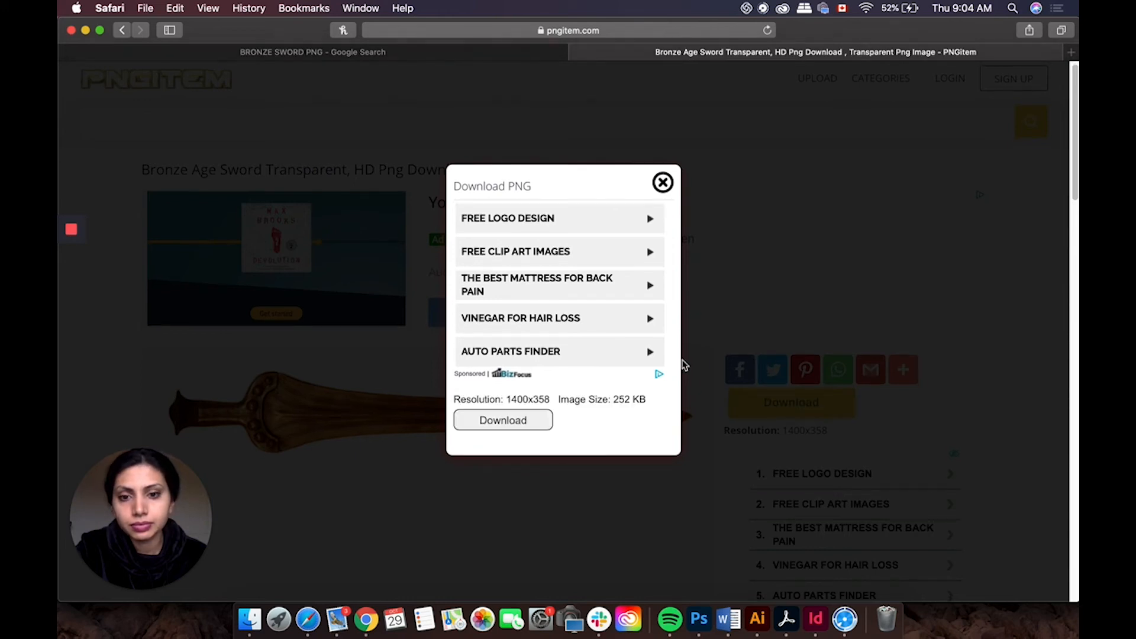
{"action": "left_click", "coordinate": [486, 425]}
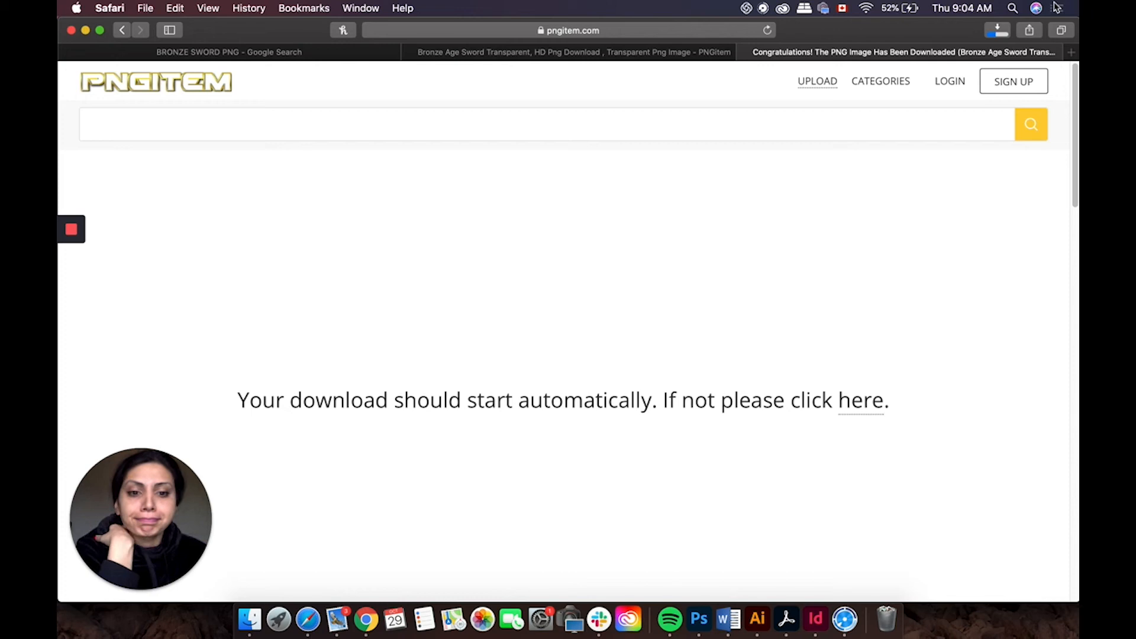
Step: Open the downloaded sword PNG in Preview to check it, then close it
{"action": "left_click", "coordinate": [997, 31]}
{"action": "double_click", "coordinate": [949, 76]}
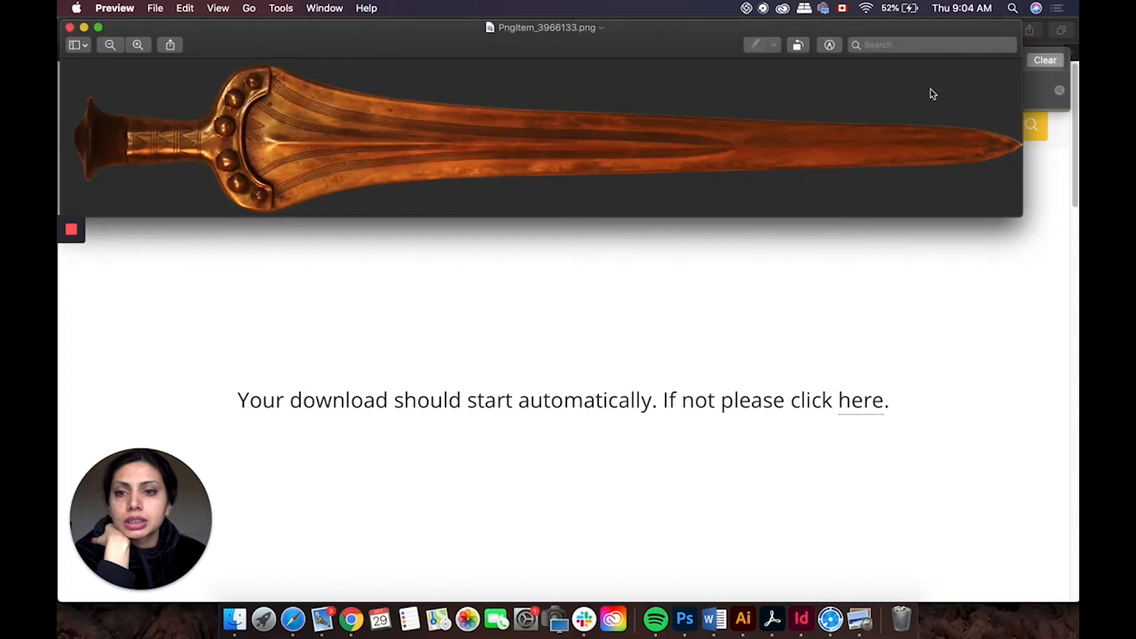
{"action": "left_click", "coordinate": [70, 27]}
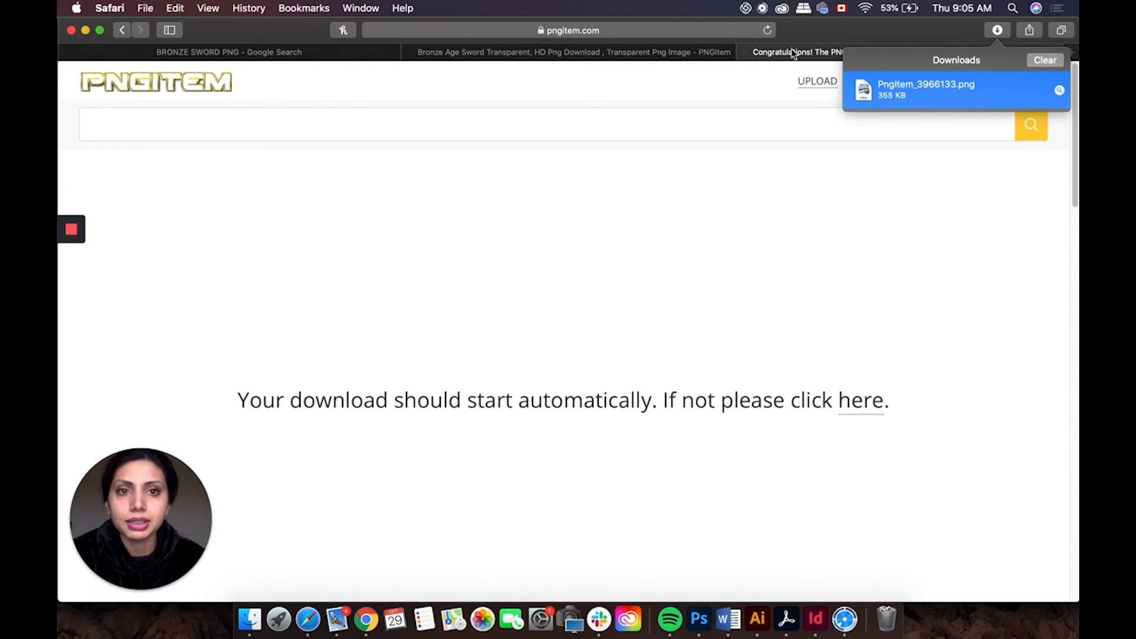
Step: Place the downloaded sword PNG into the poster across the top METAL AS F lines, scaled to about 83%
{"action": "left_click_drag", "start_coordinate": [880, 32], "coordinate": [282, 195]}
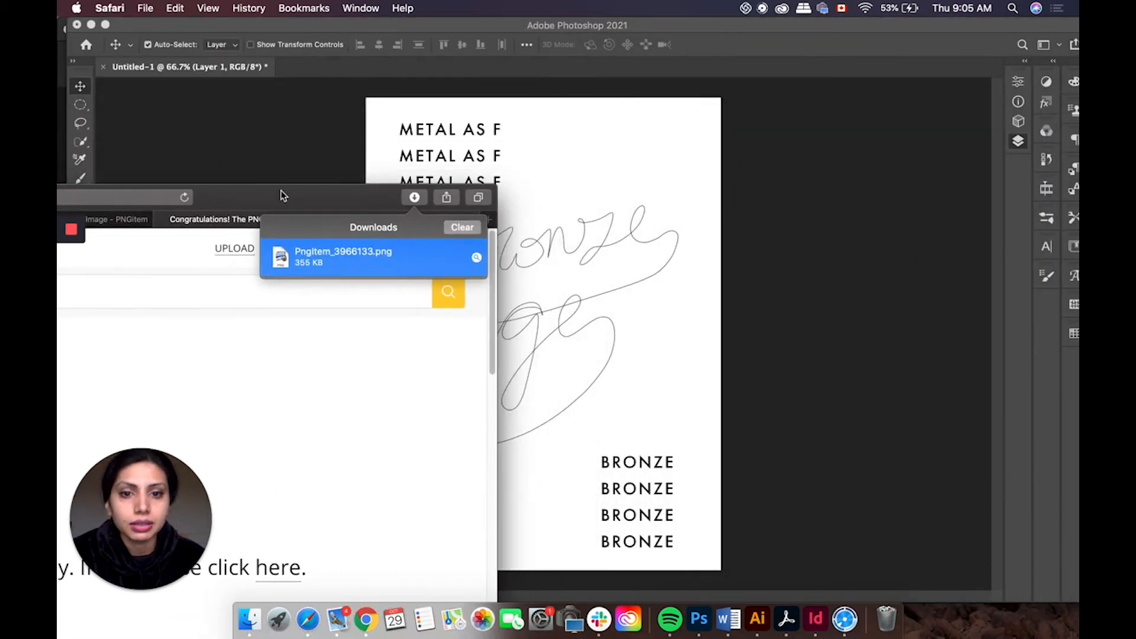
{"action": "left_click_drag", "start_coordinate": [329, 279], "coordinate": [617, 288]}
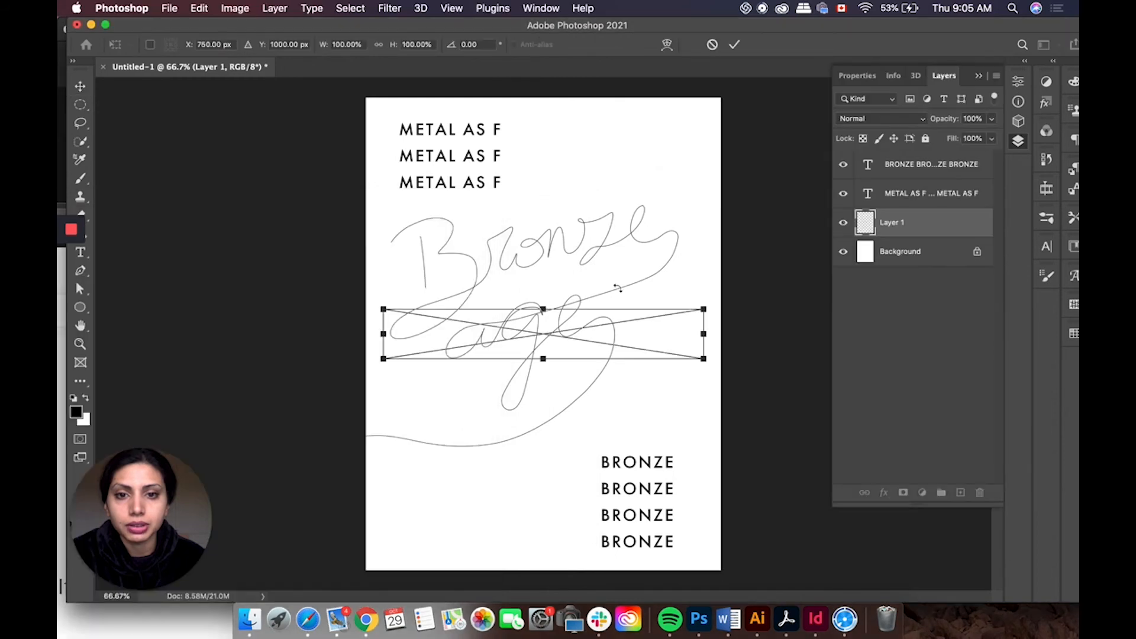
{"action": "left_click_drag", "start_coordinate": [616, 338], "coordinate": [694, 177]}
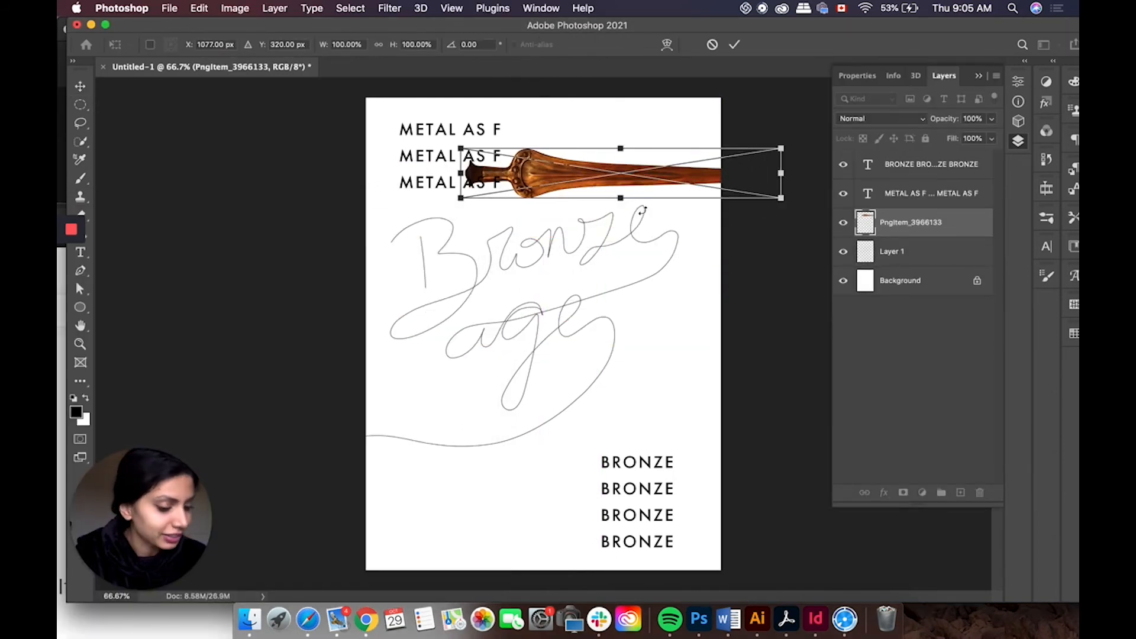
{"action": "left_click_drag", "start_coordinate": [595, 184], "coordinate": [526, 182]}
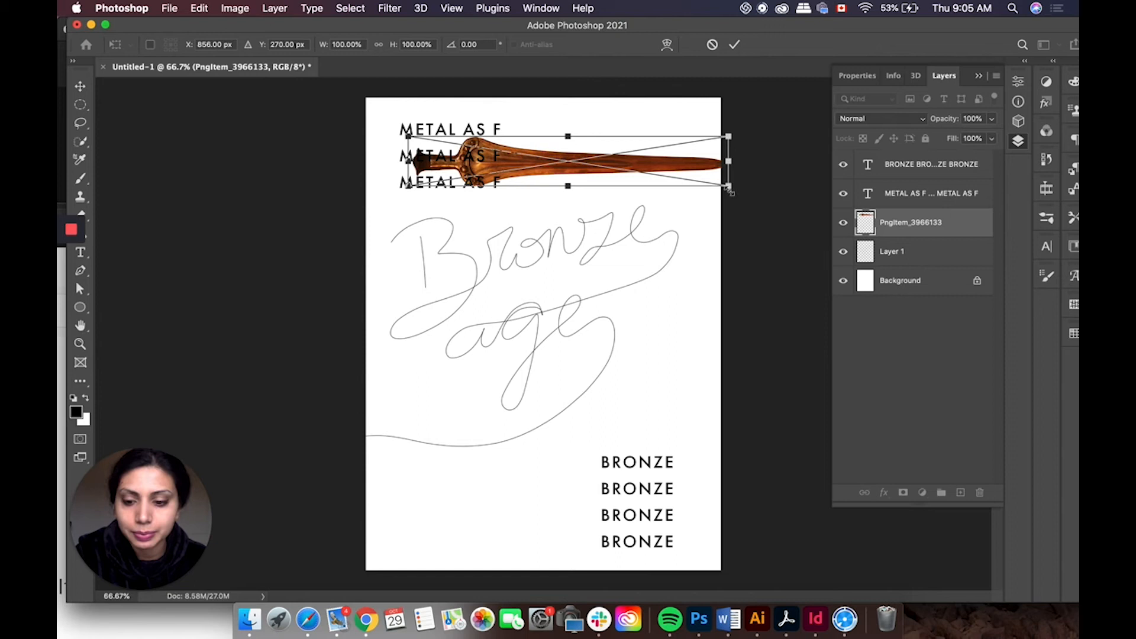
{"action": "left_click_drag", "start_coordinate": [730, 188], "coordinate": [684, 165]}
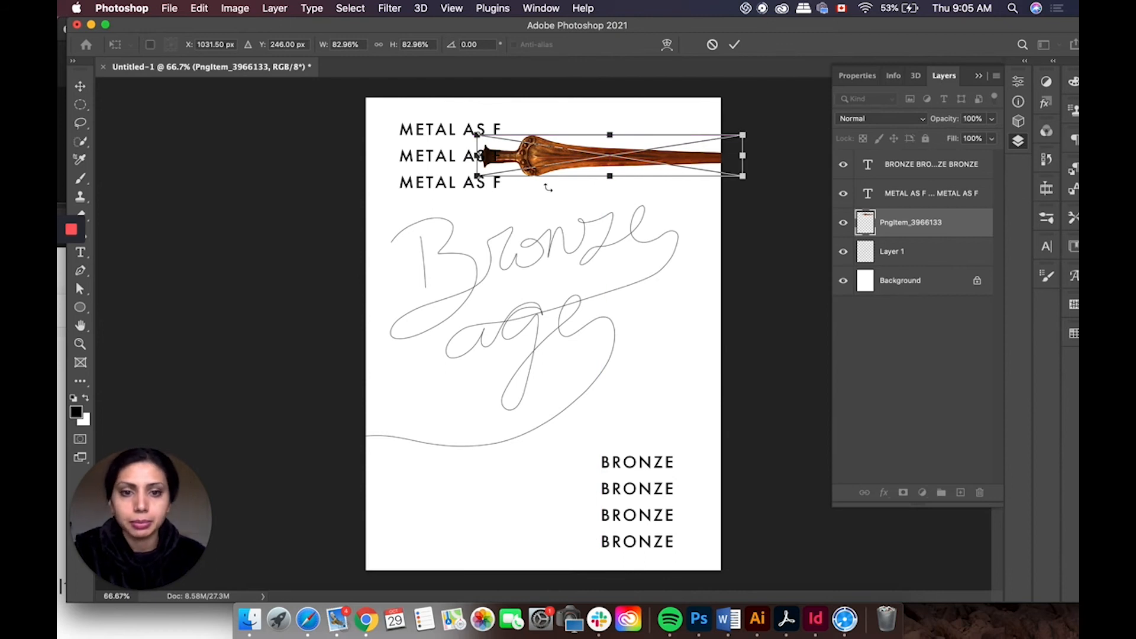
{"action": "key", "text": "Return"}
Step: Set the METAL AS F text colour to white
{"action": "double_click", "coordinate": [469, 182]}
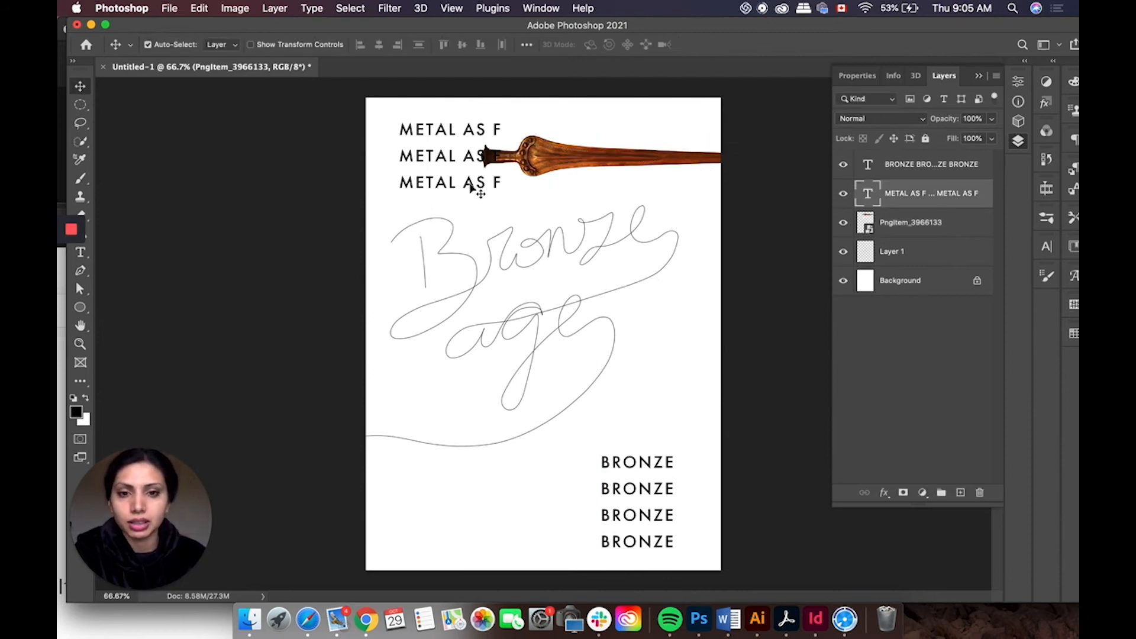
{"action": "left_click", "coordinate": [481, 180]}
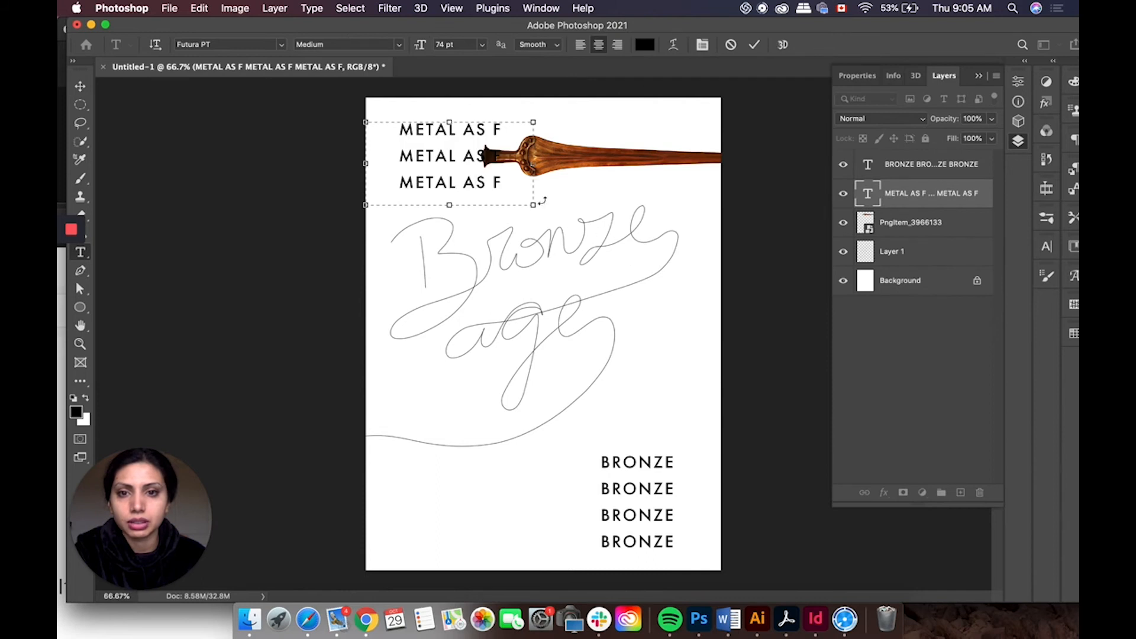
{"action": "left_click", "coordinate": [504, 185]}
{"action": "key", "text": "super+a"}
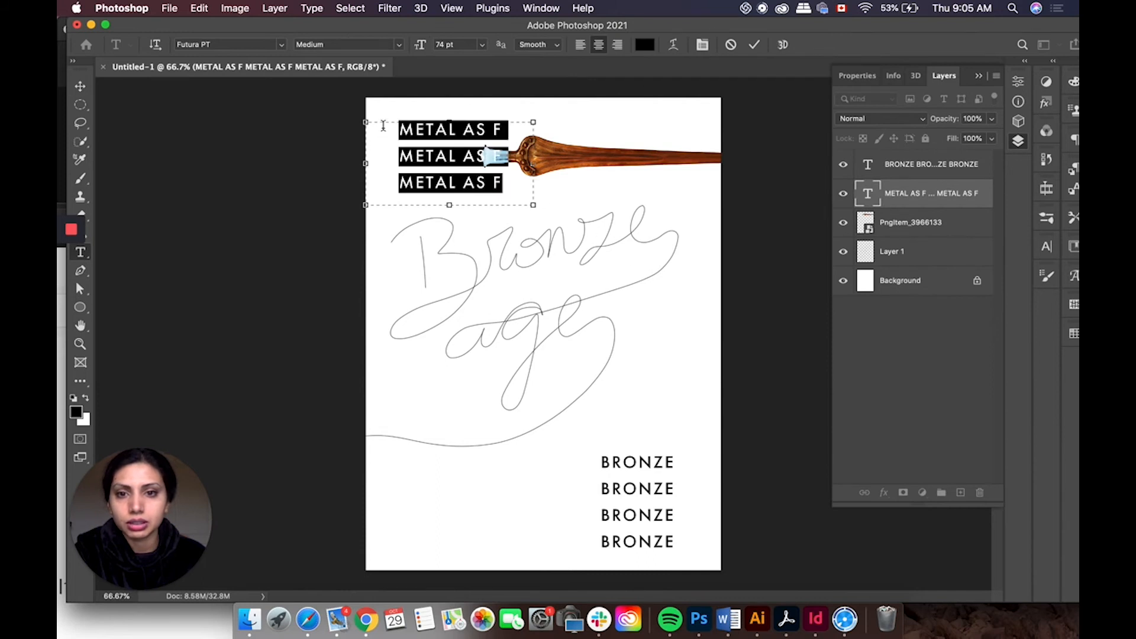
{"action": "left_click", "coordinate": [645, 45]}
{"action": "left_click_drag", "start_coordinate": [723, 402], "coordinate": [700, 370]}
{"action": "left_click", "coordinate": [1021, 362]}
{"action": "left_click", "coordinate": [80, 86]}
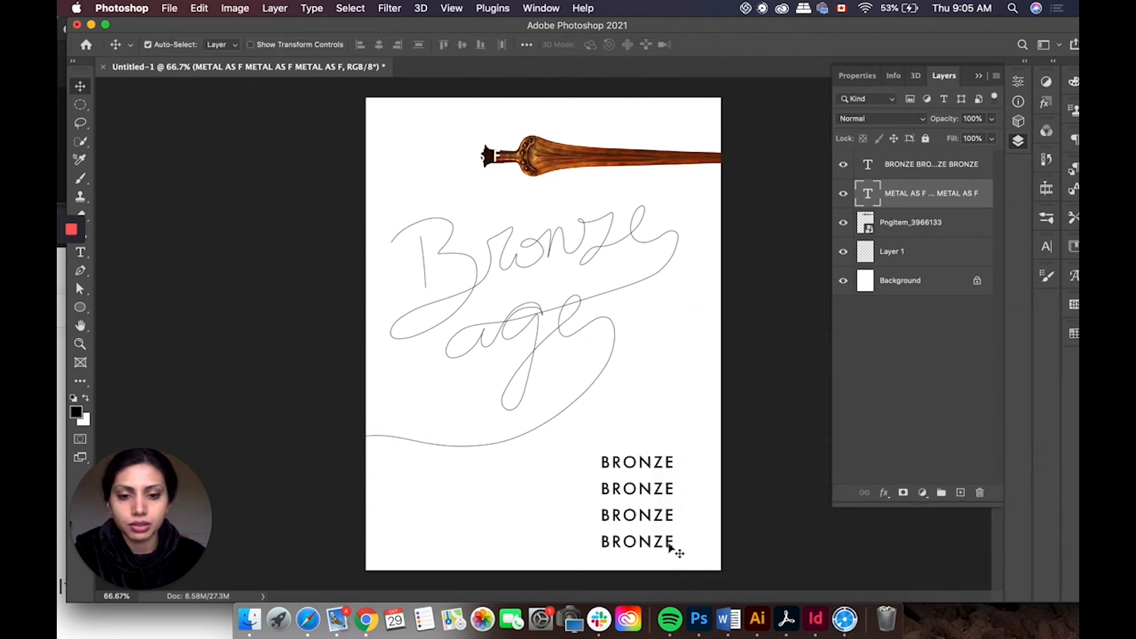
Step: Set the BRONZE text colour to white (ffffff)
{"action": "left_click", "coordinate": [672, 543]}
{"action": "left_click", "coordinate": [678, 549]}
{"action": "double_click", "coordinate": [630, 467]}
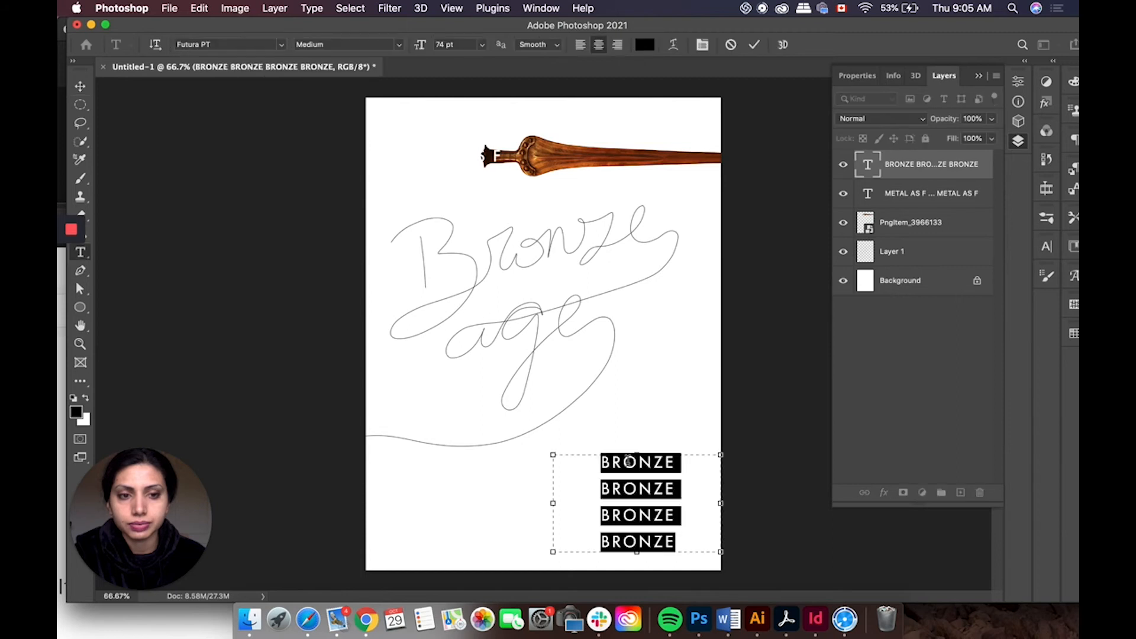
{"action": "left_click", "coordinate": [645, 44]}
{"action": "left_click_drag", "start_coordinate": [702, 402], "coordinate": [692, 361]}
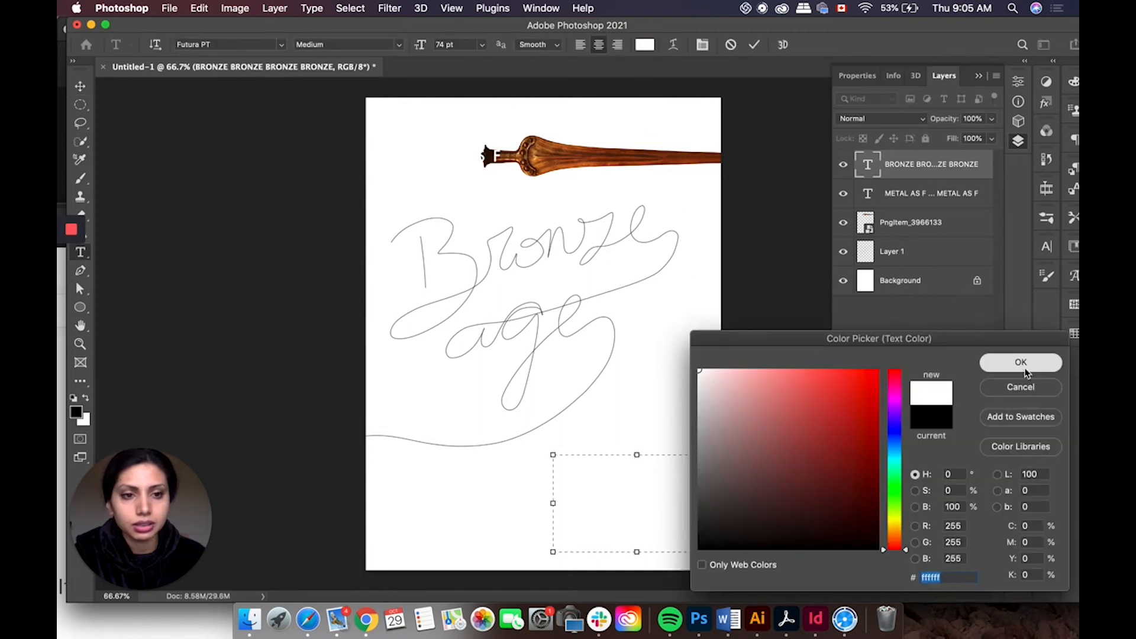
{"action": "left_click", "coordinate": [998, 362]}
Step: Add a new layer beneath the sketch layer and fill it with black
{"action": "left_click", "coordinate": [930, 261]}
{"action": "key", "text": "v"}
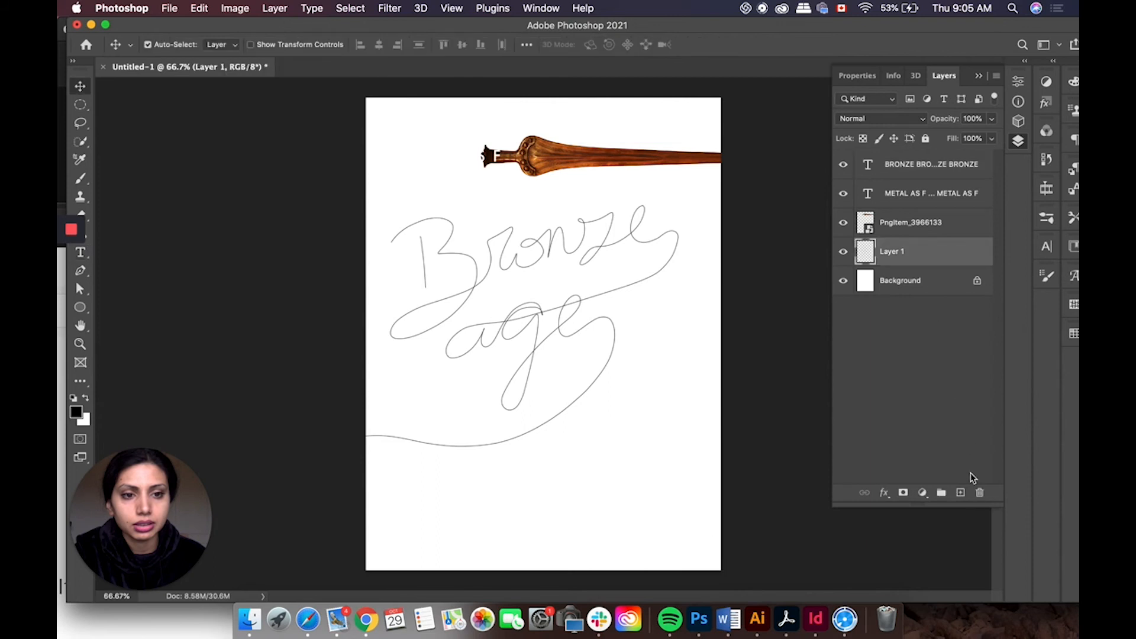
{"action": "left_click", "coordinate": [961, 493]}
{"action": "left_click_drag", "start_coordinate": [927, 260], "coordinate": [933, 303]}
{"action": "left_click", "coordinate": [199, 8]}
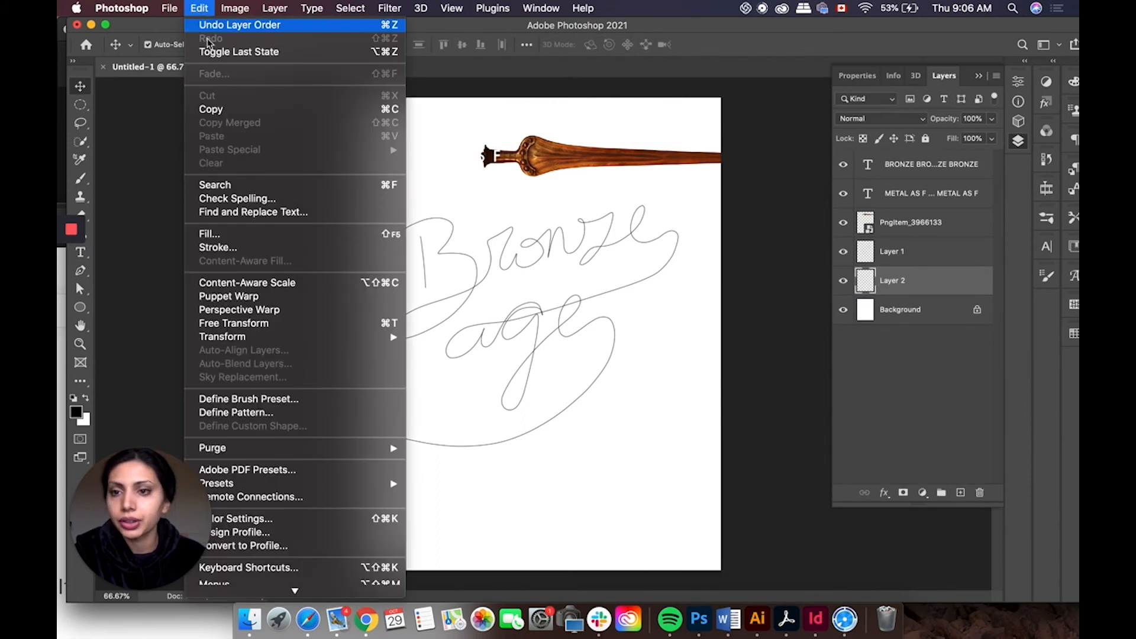
{"action": "left_click", "coordinate": [277, 239]}
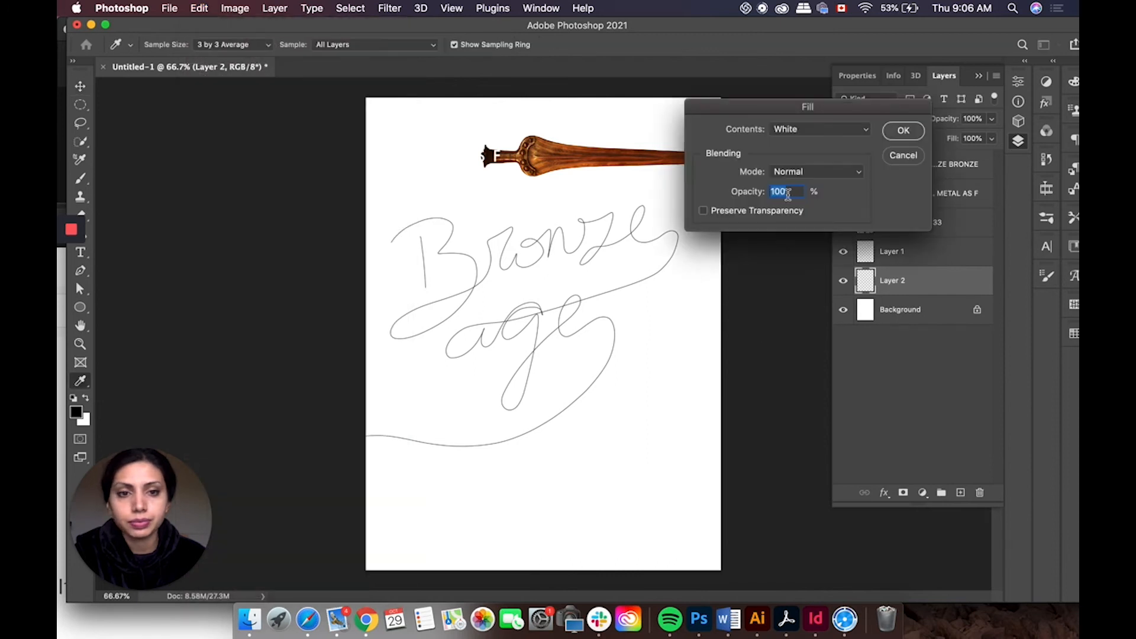
{"action": "left_click", "coordinate": [857, 130]}
{"action": "left_click", "coordinate": [850, 114]}
{"action": "left_click", "coordinate": [903, 130]}
{"action": "key", "text": "v"}
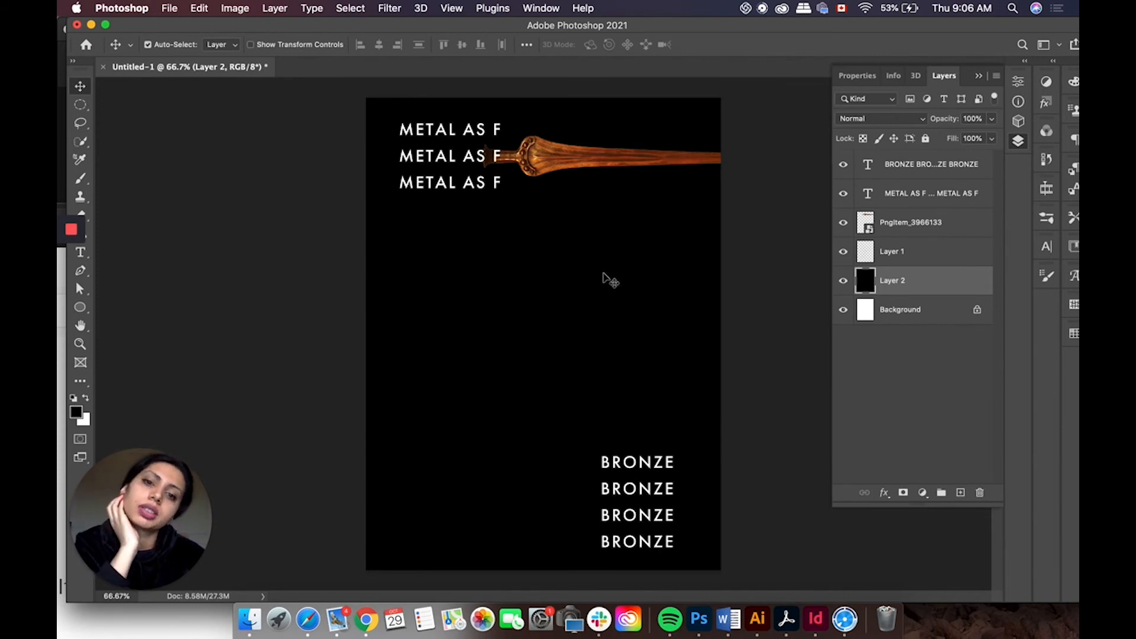
Step: Move the sword left across the middle METAL AS F line and scale it down to about 75%
{"action": "left_click_drag", "start_coordinate": [549, 157], "coordinate": [531, 157]}
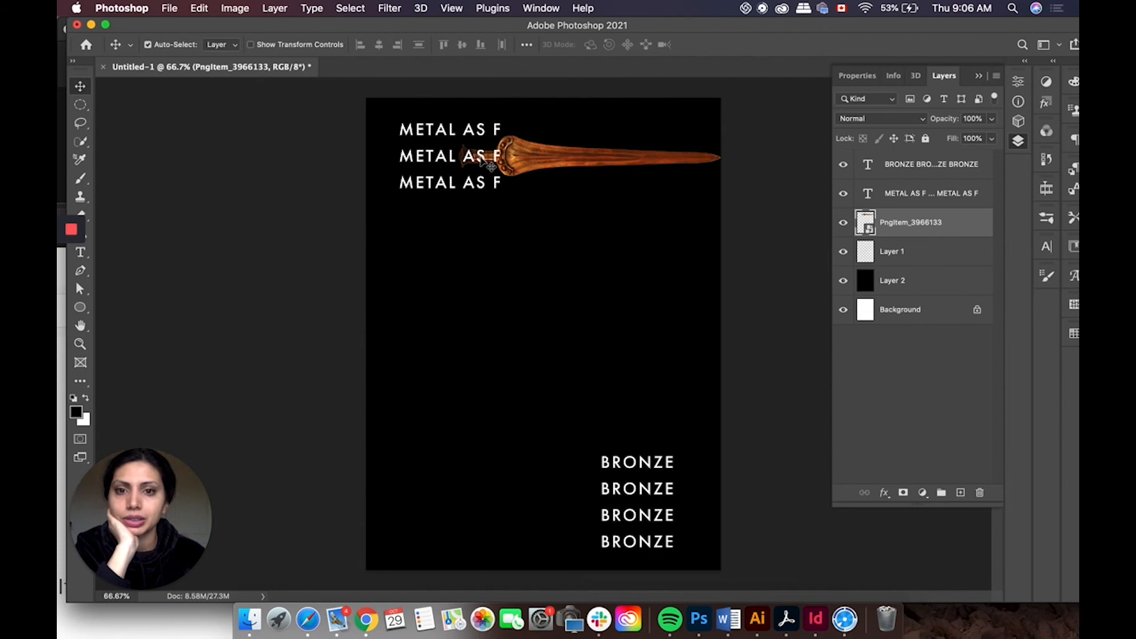
{"action": "left_click_drag", "start_coordinate": [521, 164], "coordinate": [420, 166]}
{"action": "left_click_drag", "start_coordinate": [563, 157], "coordinate": [570, 162]}
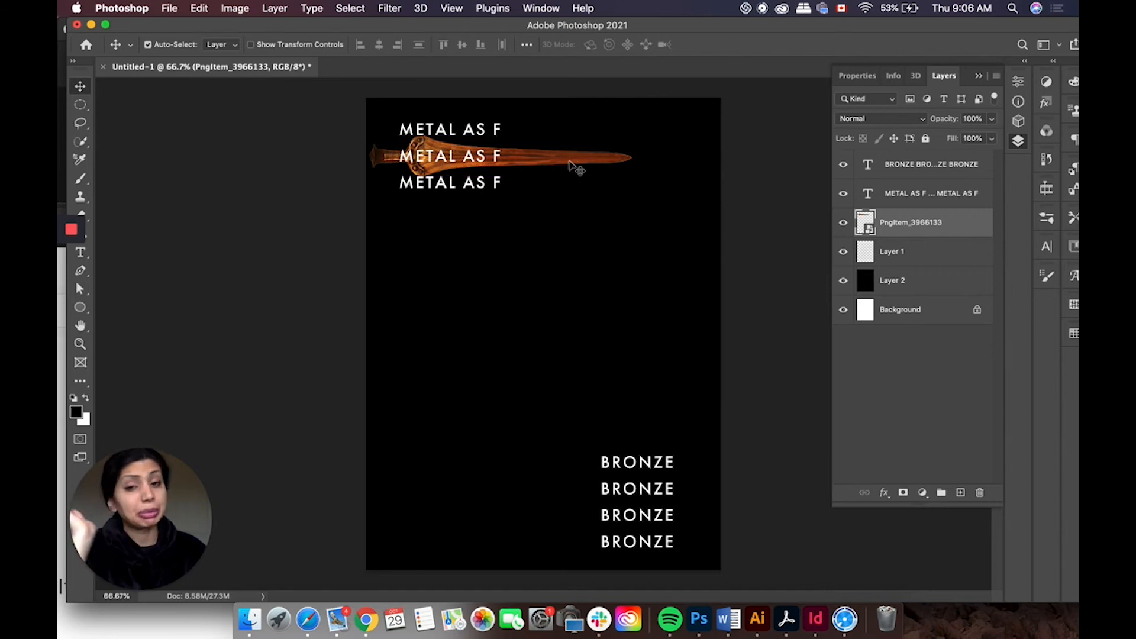
{"action": "key", "text": "super+t"}
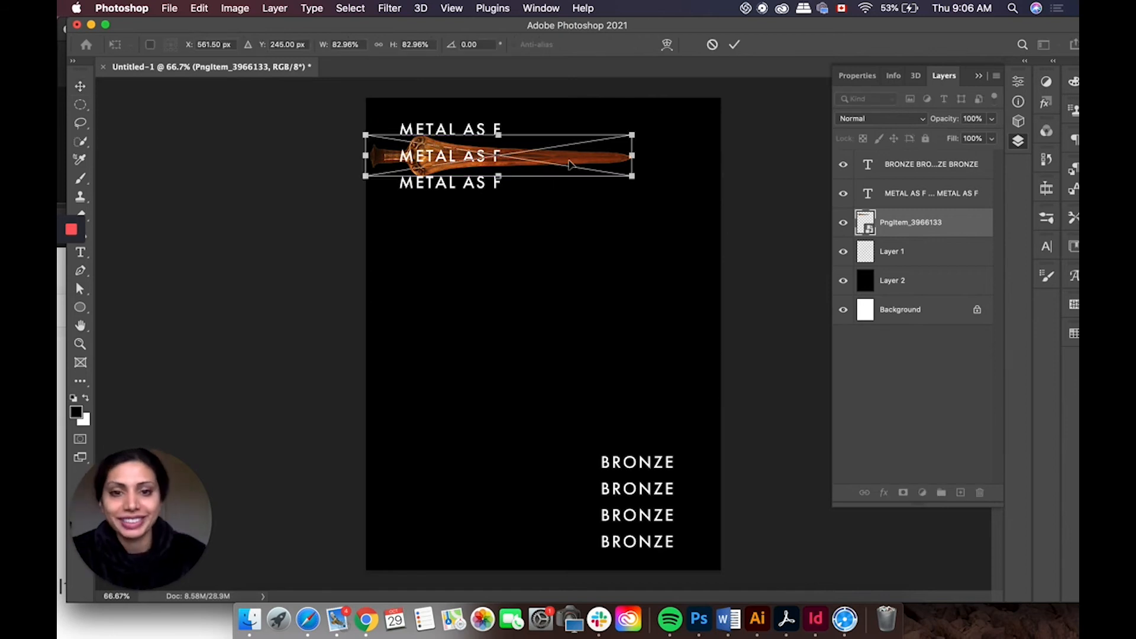
{"action": "left_click_drag", "start_coordinate": [636, 178], "coordinate": [625, 176]}
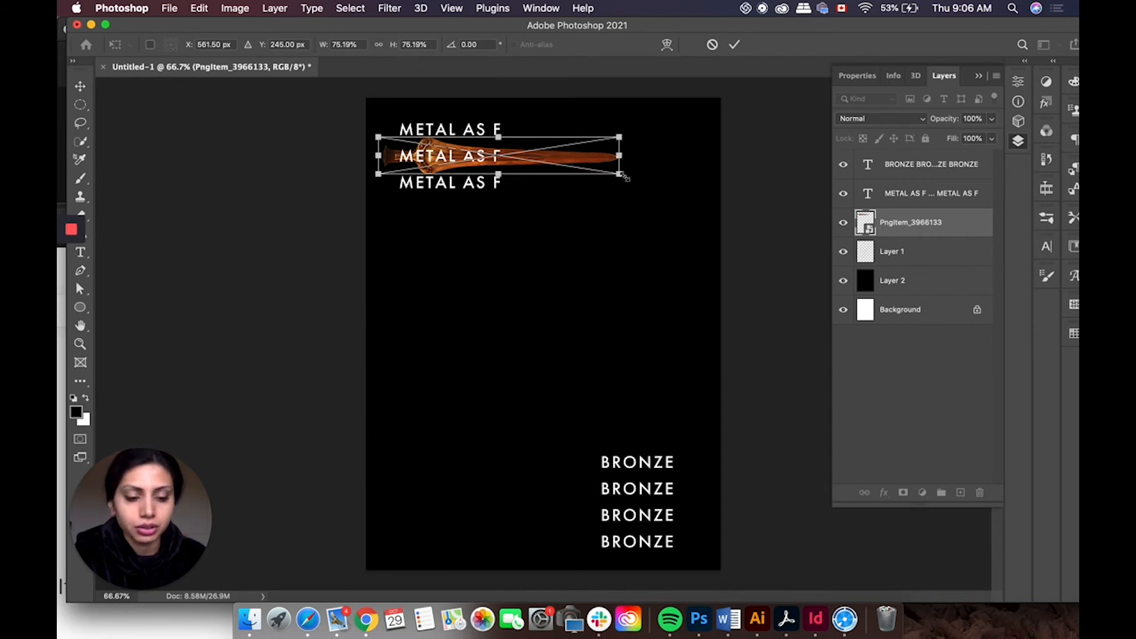
{"action": "key", "text": "Return"}
{"action": "left_click_drag", "start_coordinate": [556, 161], "coordinate": [547, 160]}
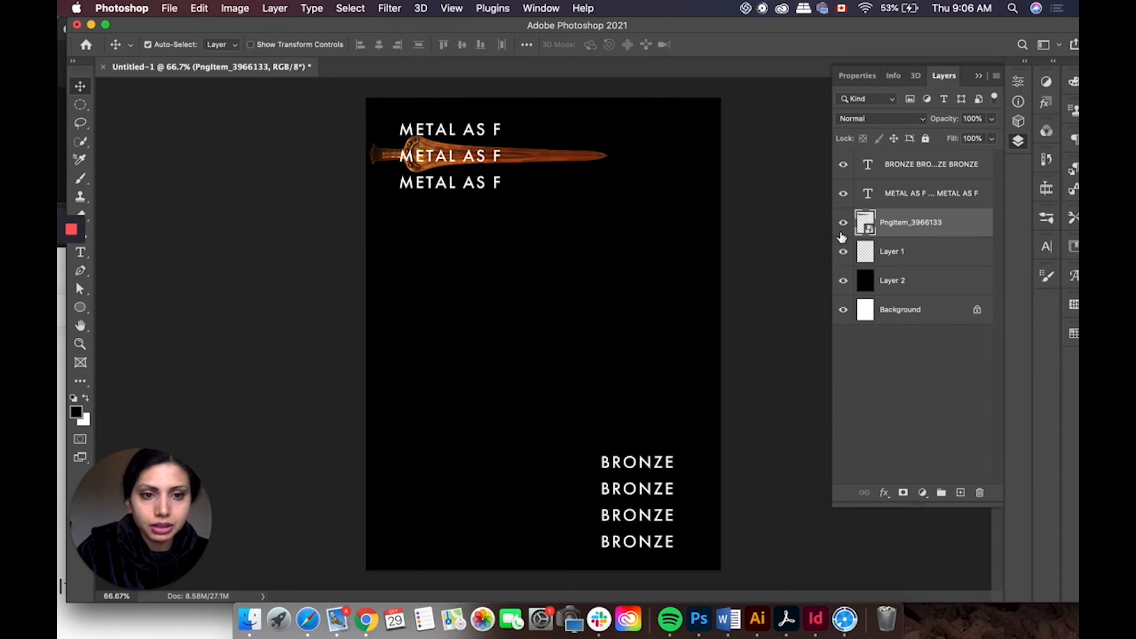
Step: Hide the Bronze age sketch layer and add a new empty layer above it
{"action": "left_click", "coordinate": [843, 281]}
{"action": "left_click", "coordinate": [844, 282]}
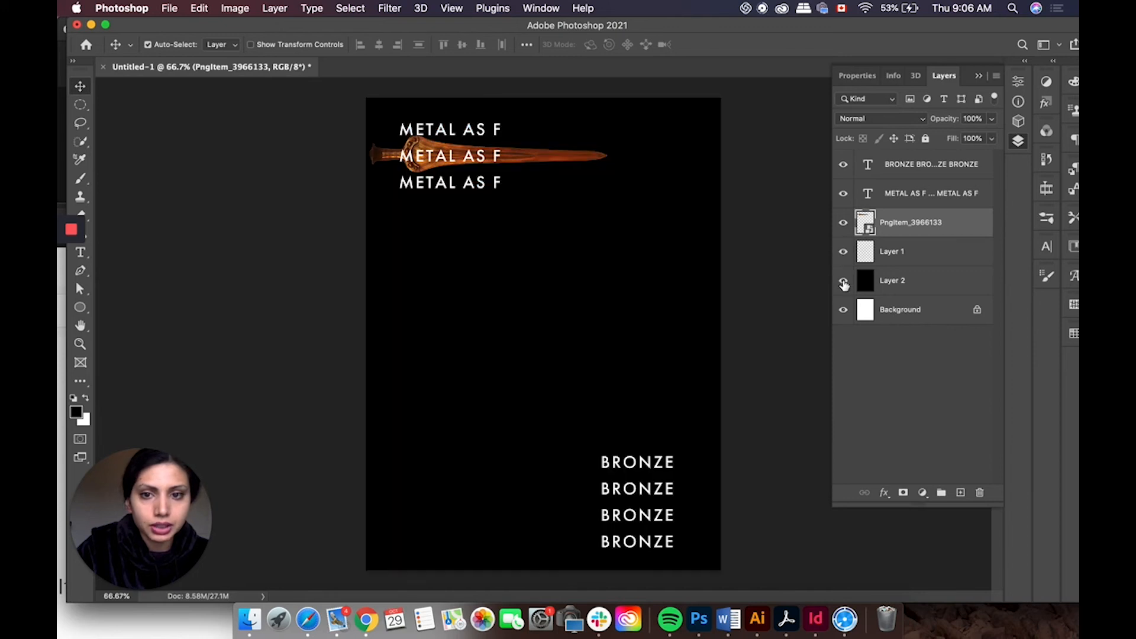
{"action": "left_click", "coordinate": [877, 255]}
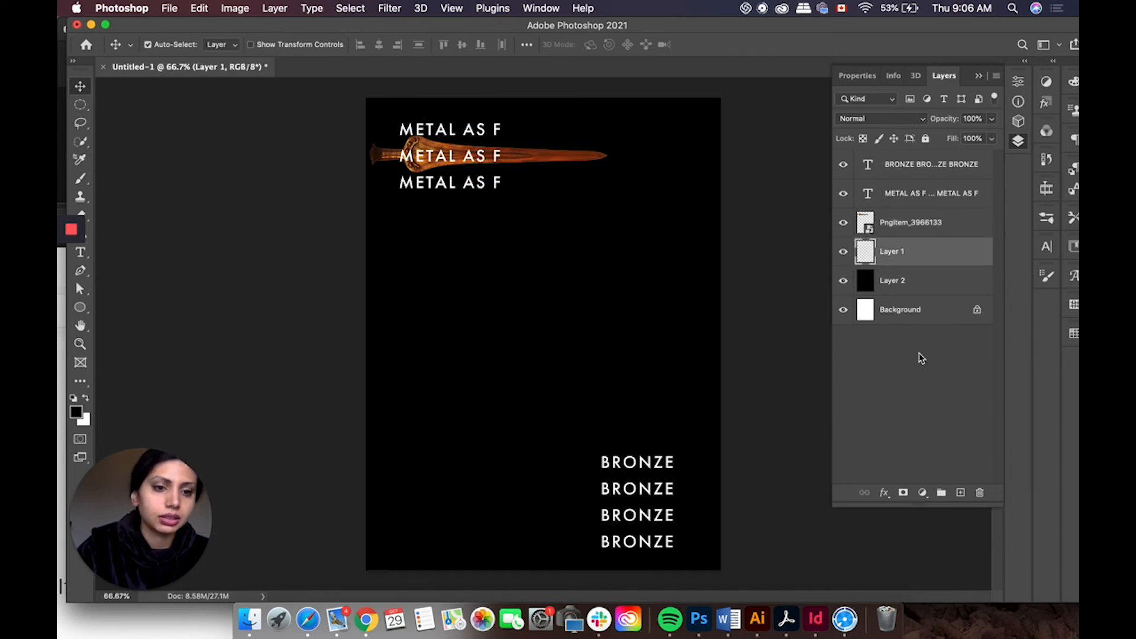
{"action": "left_click", "coordinate": [844, 254]}
{"action": "left_click", "coordinate": [960, 493]}
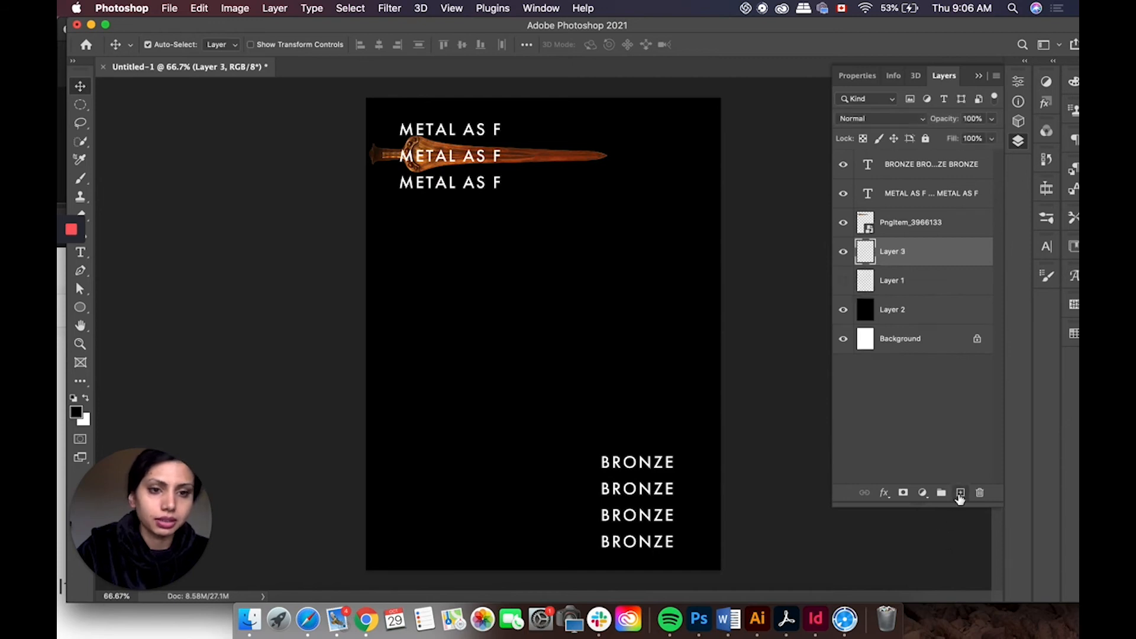
Step: Switch to a white Brush and try hand-lettering Bronze age on the new layer, undoing the attempts
{"action": "left_click", "coordinate": [81, 178]}
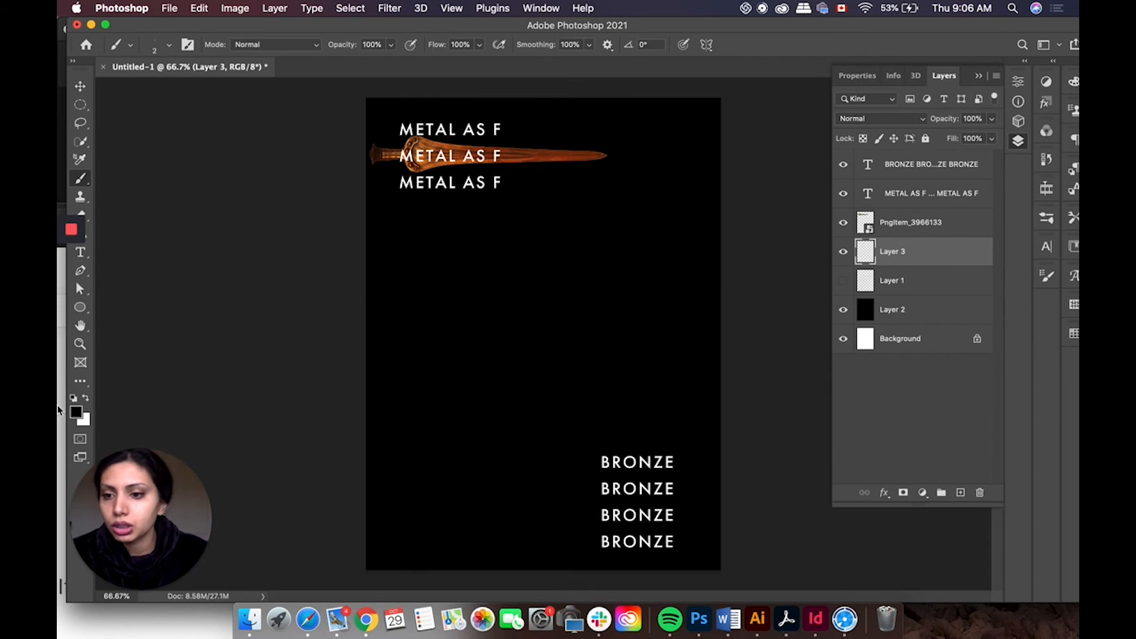
{"action": "left_click", "coordinate": [85, 401]}
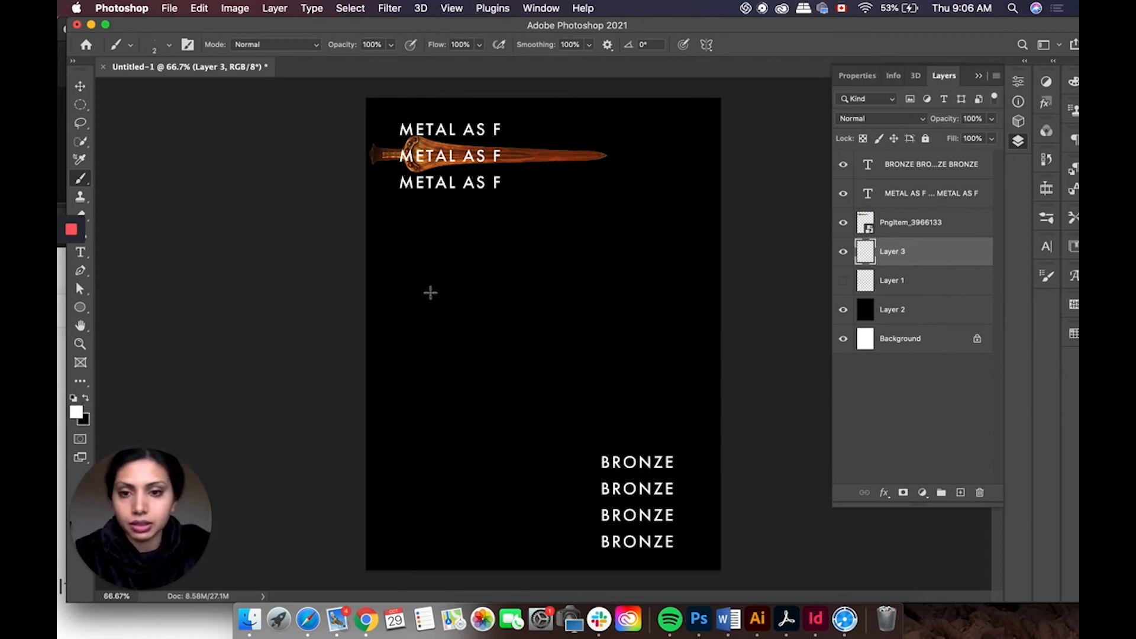
{"action": "left_click_drag", "start_coordinate": [412, 245], "coordinate": [410, 289]}
{"action": "key", "text": "super+z"}
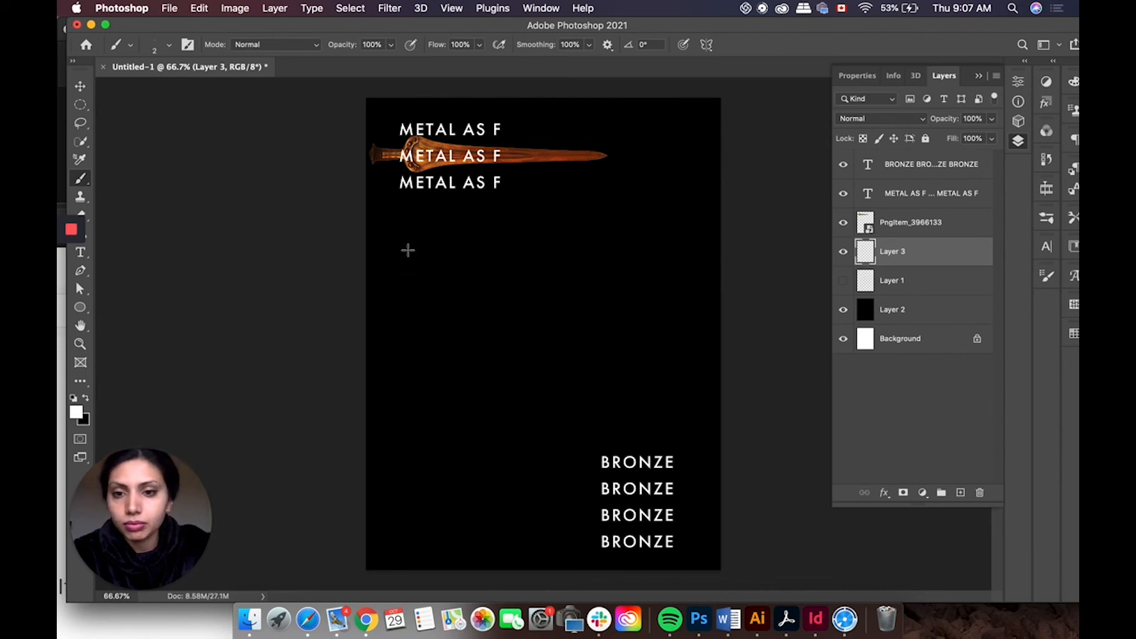
{"action": "left_click_drag", "start_coordinate": [409, 299], "coordinate": [409, 302]}
{"action": "mouse_move", "coordinate": [407, 234]}
{"action": "left_mouse_down"}
{"action": "mouse_move", "coordinate": [434, 289]}
{"action": "mouse_move", "coordinate": [389, 293]}
{"action": "mouse_move", "coordinate": [414, 281]}
{"action": "left_mouse_up"}
{"action": "mouse_move", "coordinate": [456, 243]}
{"action": "left_mouse_down"}
{"action": "mouse_move", "coordinate": [485, 216]}
{"action": "mouse_move", "coordinate": [459, 249]}
{"action": "mouse_move", "coordinate": [485, 258]}
{"action": "mouse_move", "coordinate": [487, 242]}
{"action": "mouse_move", "coordinate": [490, 260]}
{"action": "mouse_move", "coordinate": [509, 234]}
{"action": "mouse_move", "coordinate": [484, 226]}
{"action": "mouse_move", "coordinate": [486, 243]}
{"action": "mouse_move", "coordinate": [518, 215]}
{"action": "mouse_move", "coordinate": [515, 256]}
{"action": "mouse_move", "coordinate": [534, 205]}
{"action": "mouse_move", "coordinate": [535, 245]}
{"action": "mouse_move", "coordinate": [552, 239]}
{"action": "mouse_move", "coordinate": [570, 212]}
{"action": "left_mouse_up"}
{"action": "mouse_move", "coordinate": [550, 254]}
{"action": "left_mouse_down"}
{"action": "mouse_move", "coordinate": [600, 227]}
{"action": "mouse_move", "coordinate": [619, 205]}
{"action": "mouse_move", "coordinate": [595, 197]}
{"action": "mouse_move", "coordinate": [586, 216]}
{"action": "mouse_move", "coordinate": [598, 233]}
{"action": "mouse_move", "coordinate": [616, 230]}
{"action": "mouse_move", "coordinate": [576, 280]}
{"action": "mouse_move", "coordinate": [510, 315]}
{"action": "mouse_move", "coordinate": [426, 322]}
{"action": "mouse_move", "coordinate": [412, 340]}
{"action": "mouse_move", "coordinate": [420, 355]}
{"action": "mouse_move", "coordinate": [450, 318]}
{"action": "mouse_move", "coordinate": [449, 347]}
{"action": "mouse_move", "coordinate": [491, 304]}
{"action": "mouse_move", "coordinate": [496, 315]}
{"action": "mouse_move", "coordinate": [477, 309]}
{"action": "mouse_move", "coordinate": [473, 327]}
{"action": "mouse_move", "coordinate": [490, 311]}
{"action": "mouse_move", "coordinate": [475, 412]}
{"action": "mouse_move", "coordinate": [443, 384]}
{"action": "mouse_move", "coordinate": [513, 313]}
{"action": "mouse_move", "coordinate": [510, 292]}
{"action": "mouse_move", "coordinate": [496, 295]}
{"action": "mouse_move", "coordinate": [497, 334]}
{"action": "mouse_move", "coordinate": [555, 318]}
{"action": "mouse_move", "coordinate": [549, 359]}
{"action": "mouse_move", "coordinate": [218, 530]}
{"action": "left_mouse_up"}
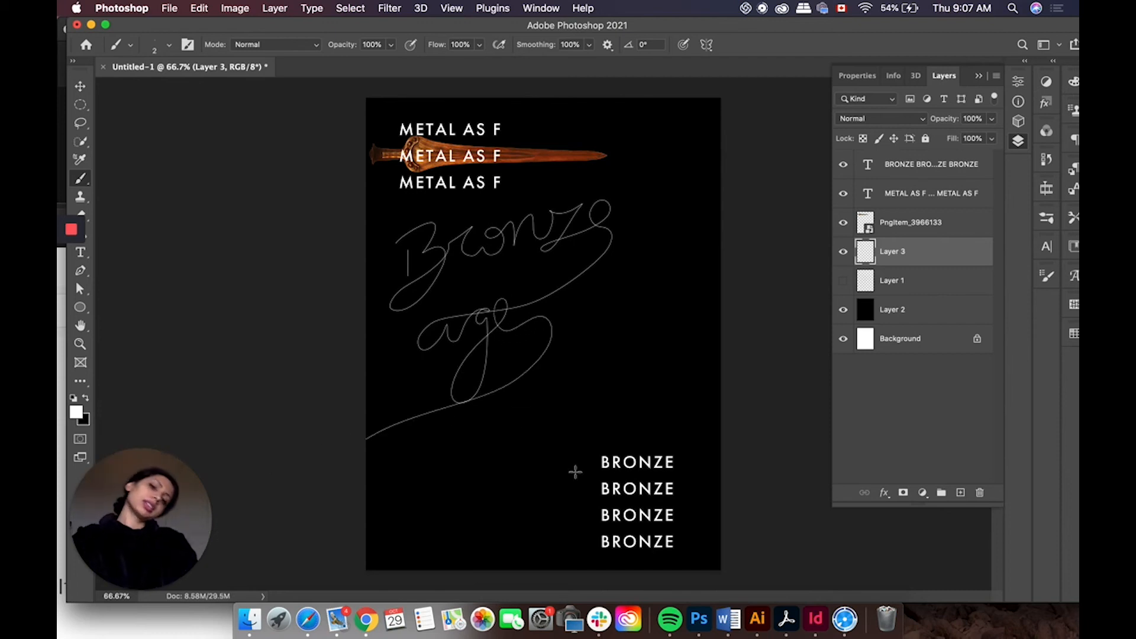
{"action": "key", "text": "super+z"}
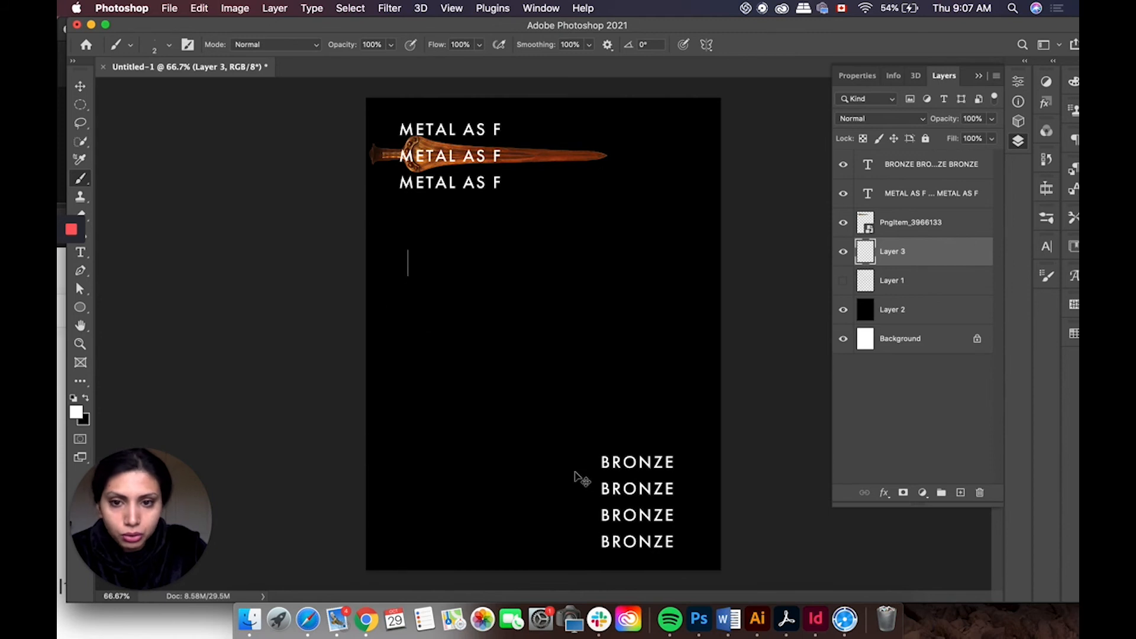
{"action": "key", "text": "super+z"}
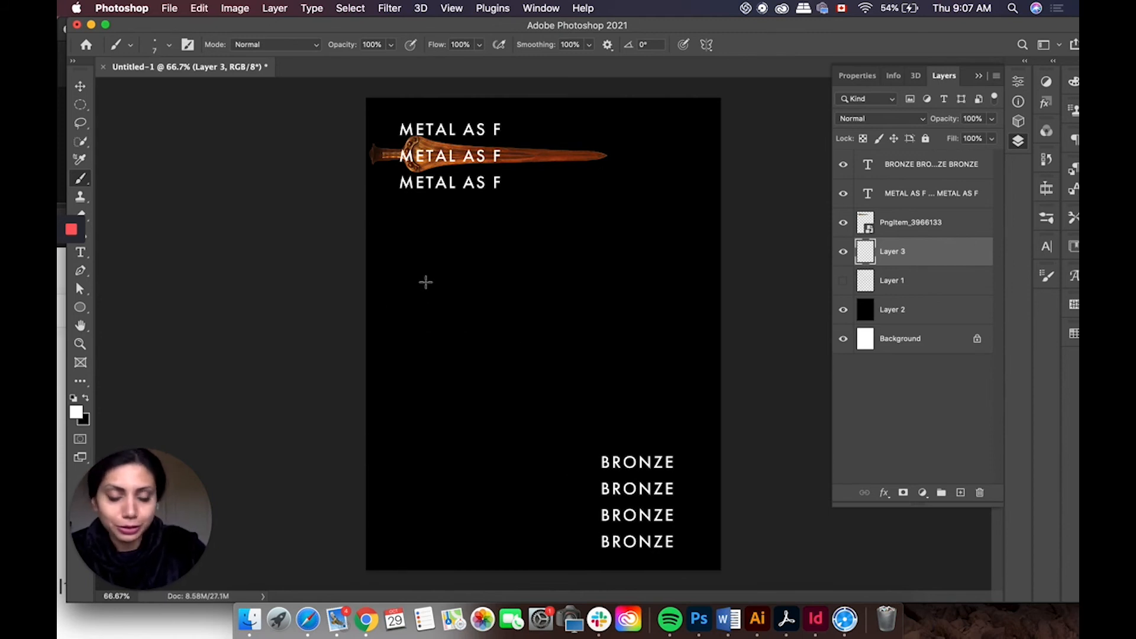
{"action": "left_click_drag", "start_coordinate": [420, 316], "coordinate": [420, 320]}
{"action": "key", "text": "super+z"}
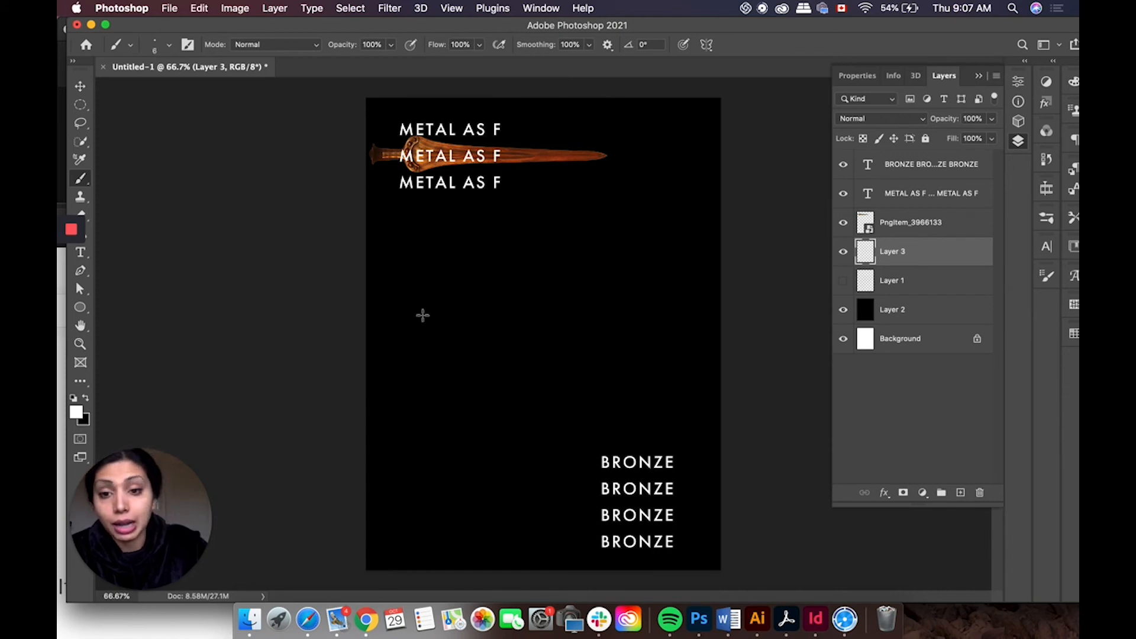
{"action": "left_click_drag", "start_coordinate": [419, 302], "coordinate": [421, 329]}
{"action": "key", "text": "super+z"}
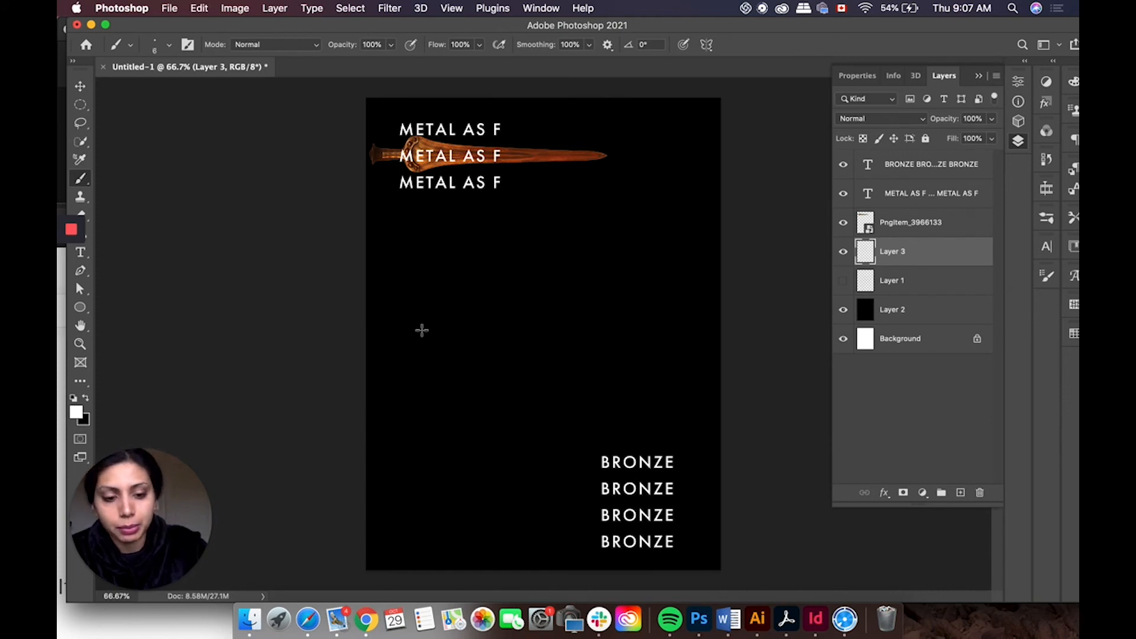
Step: Hand-letter Bronze age in white across the middle of the poster, tracing the sketch
{"action": "mouse_move", "coordinate": [420, 321]}
{"action": "left_mouse_down"}
{"action": "mouse_move", "coordinate": [408, 274]}
{"action": "mouse_move", "coordinate": [449, 238]}
{"action": "mouse_move", "coordinate": [428, 277]}
{"action": "mouse_move", "coordinate": [443, 266]}
{"action": "mouse_move", "coordinate": [460, 281]}
{"action": "mouse_move", "coordinate": [412, 336]}
{"action": "mouse_move", "coordinate": [385, 344]}
{"action": "mouse_move", "coordinate": [407, 316]}
{"action": "mouse_move", "coordinate": [453, 310]}
{"action": "mouse_move", "coordinate": [476, 278]}
{"action": "mouse_move", "coordinate": [467, 251]}
{"action": "mouse_move", "coordinate": [467, 273]}
{"action": "mouse_move", "coordinate": [509, 233]}
{"action": "left_mouse_up"}
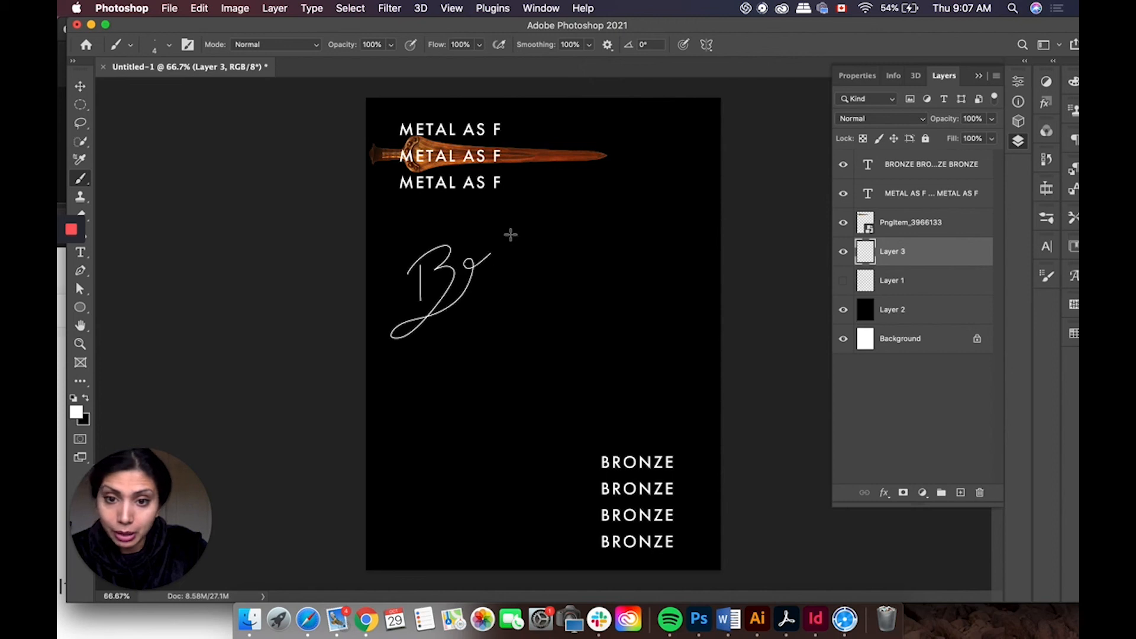
{"action": "mouse_move", "coordinate": [480, 283]}
{"action": "left_mouse_down"}
{"action": "mouse_move", "coordinate": [511, 259]}
{"action": "mouse_move", "coordinate": [519, 276]}
{"action": "mouse_move", "coordinate": [534, 230]}
{"action": "mouse_move", "coordinate": [511, 236]}
{"action": "mouse_move", "coordinate": [519, 253]}
{"action": "mouse_move", "coordinate": [554, 212]}
{"action": "mouse_move", "coordinate": [542, 263]}
{"action": "mouse_move", "coordinate": [561, 222]}
{"action": "mouse_move", "coordinate": [566, 248]}
{"action": "mouse_move", "coordinate": [593, 235]}
{"action": "mouse_move", "coordinate": [596, 204]}
{"action": "mouse_move", "coordinate": [588, 211]}
{"action": "mouse_move", "coordinate": [621, 206]}
{"action": "mouse_move", "coordinate": [565, 268]}
{"action": "mouse_move", "coordinate": [633, 225]}
{"action": "mouse_move", "coordinate": [641, 194]}
{"action": "mouse_move", "coordinate": [624, 212]}
{"action": "mouse_move", "coordinate": [634, 232]}
{"action": "mouse_move", "coordinate": [615, 261]}
{"action": "mouse_move", "coordinate": [467, 310]}
{"action": "mouse_move", "coordinate": [430, 356]}
{"action": "mouse_move", "coordinate": [445, 363]}
{"action": "mouse_move", "coordinate": [468, 316]}
{"action": "mouse_move", "coordinate": [467, 351]}
{"action": "mouse_move", "coordinate": [499, 319]}
{"action": "mouse_move", "coordinate": [477, 322]}
{"action": "mouse_move", "coordinate": [477, 339]}
{"action": "mouse_move", "coordinate": [496, 321]}
{"action": "mouse_move", "coordinate": [483, 387]}
{"action": "mouse_move", "coordinate": [460, 408]}
{"action": "mouse_move", "coordinate": [463, 371]}
{"action": "mouse_move", "coordinate": [524, 315]}
{"action": "mouse_move", "coordinate": [524, 303]}
{"action": "mouse_move", "coordinate": [510, 308]}
{"action": "mouse_move", "coordinate": [501, 332]}
{"action": "mouse_move", "coordinate": [541, 325]}
{"action": "mouse_move", "coordinate": [526, 349]}
{"action": "left_mouse_up"}
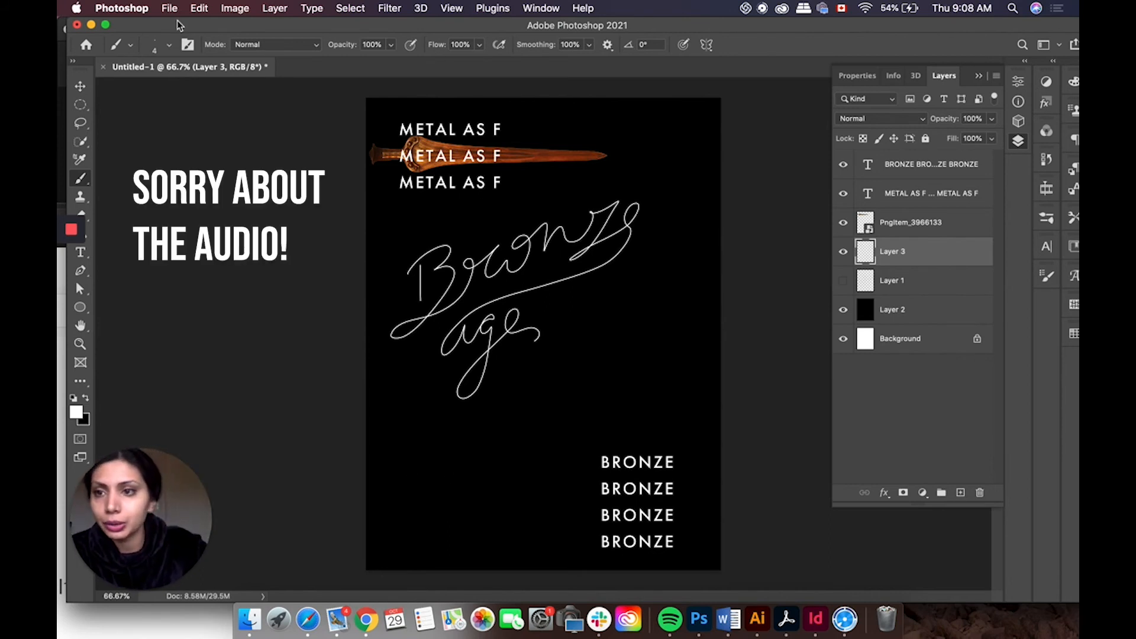
Step: Scale the white Bronze age lettering up to about 112% and nudge it into place
{"action": "left_click", "coordinate": [81, 88]}
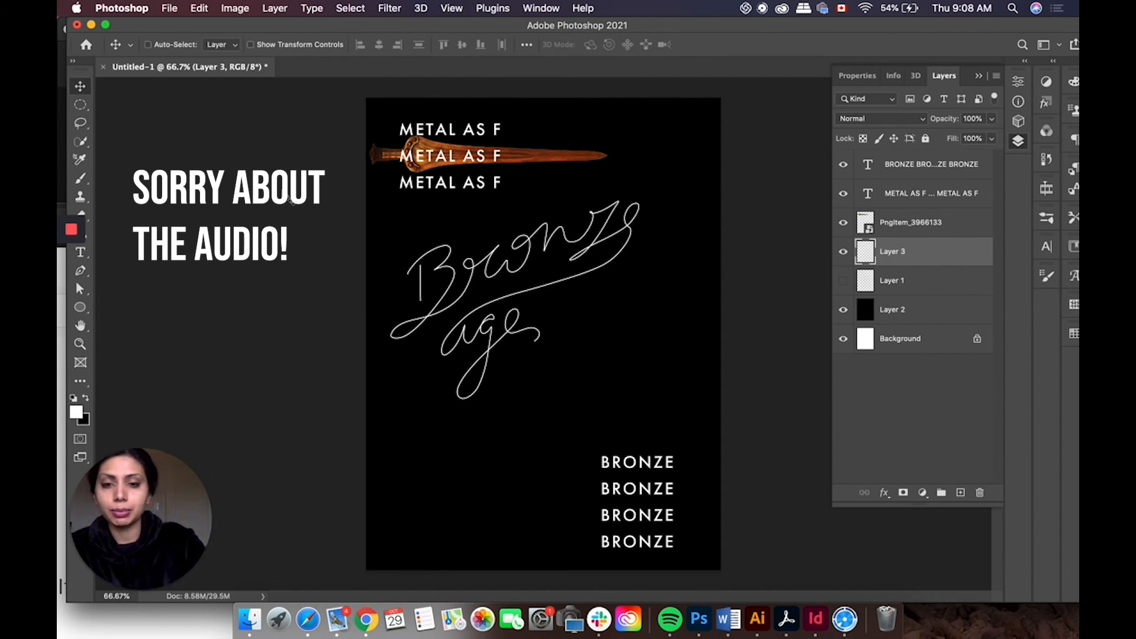
{"action": "key", "text": "super+t"}
{"action": "left_click_drag", "start_coordinate": [643, 403], "coordinate": [655, 413]}
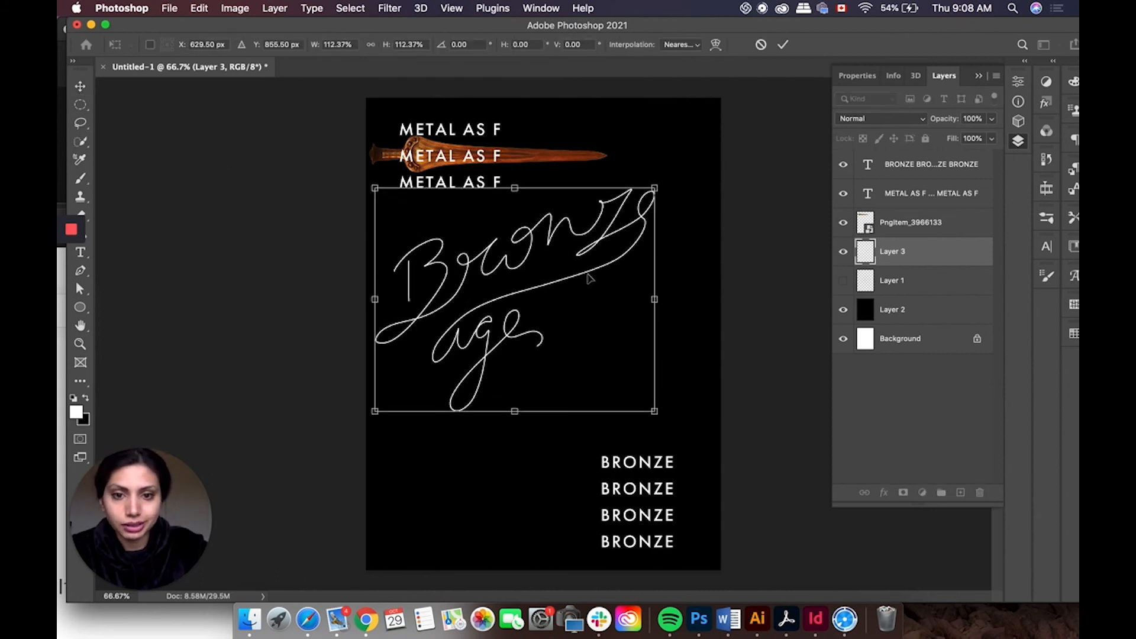
{"action": "key", "text": "Return"}
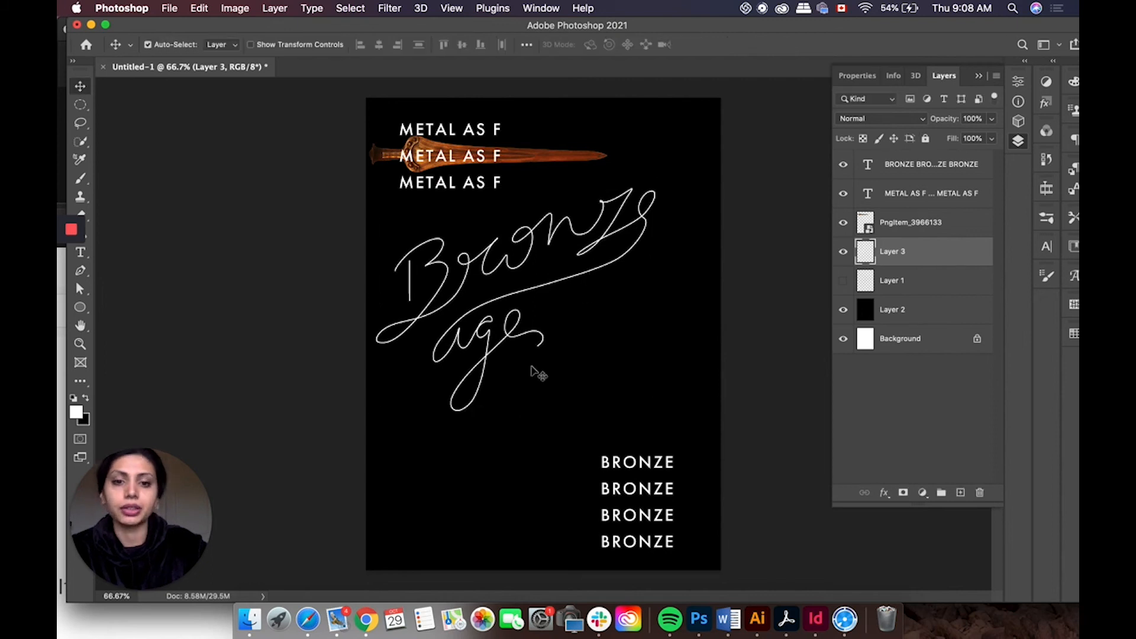
{"action": "left_click_drag", "start_coordinate": [539, 294], "coordinate": [550, 294]}
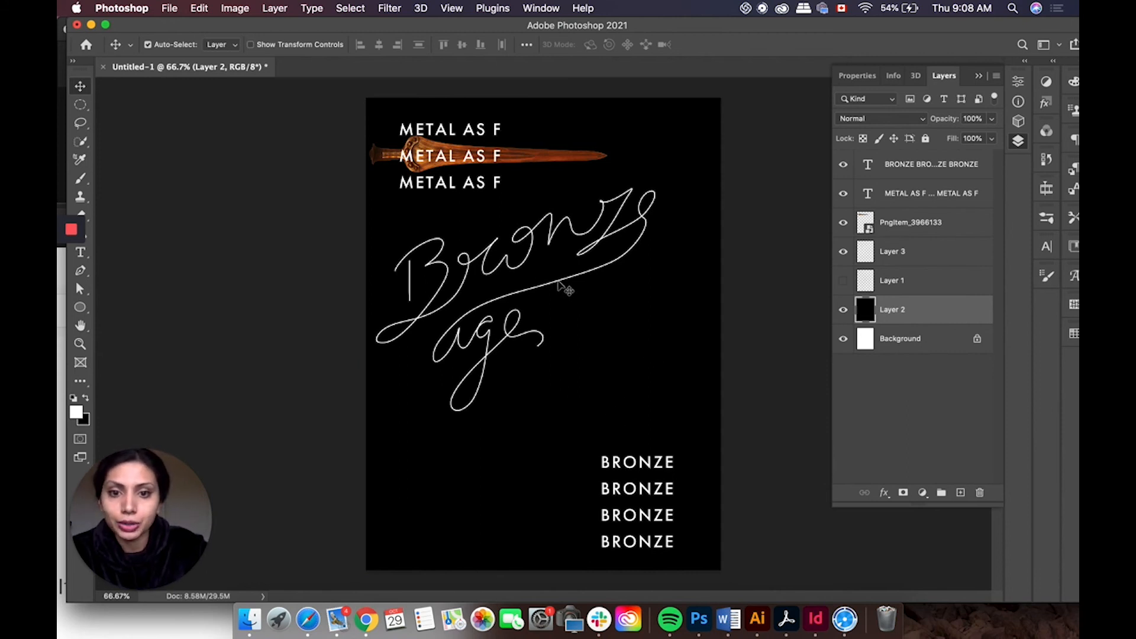
{"action": "left_click", "coordinate": [558, 283]}
{"action": "left_click_drag", "start_coordinate": [558, 284], "coordinate": [559, 289]}
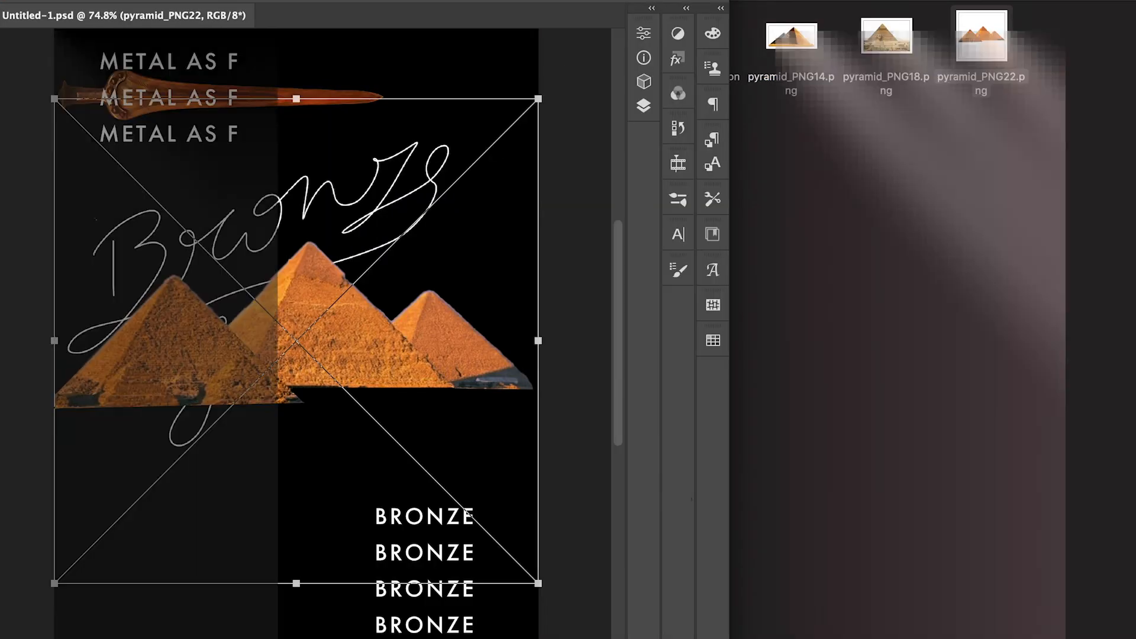
{"action": "key", "text": "Return"}
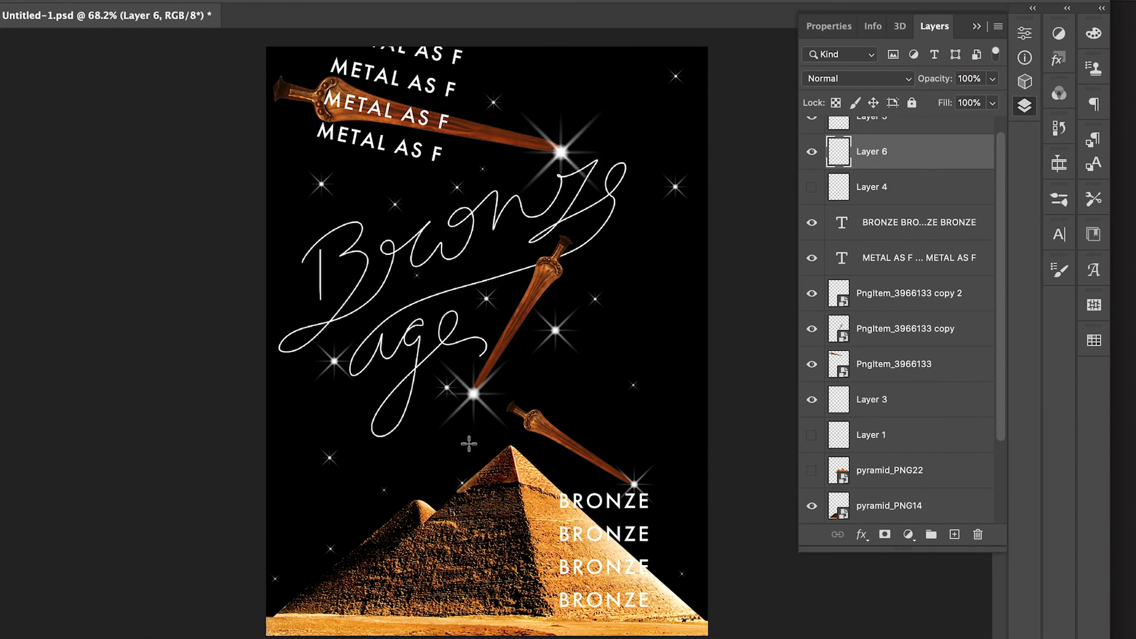
Step: Zoom in and out to review the finished poster's lettering, stars, swords and pyramid
{"action": "mouse_move", "coordinate": [468, 444]}
{"action": "left_mouse_down"}
{"action": "mouse_move", "coordinate": [261, 310]}
{"action": "mouse_move", "coordinate": [715, 139]}
{"action": "mouse_move", "coordinate": [592, 65]}
{"action": "left_mouse_up"}
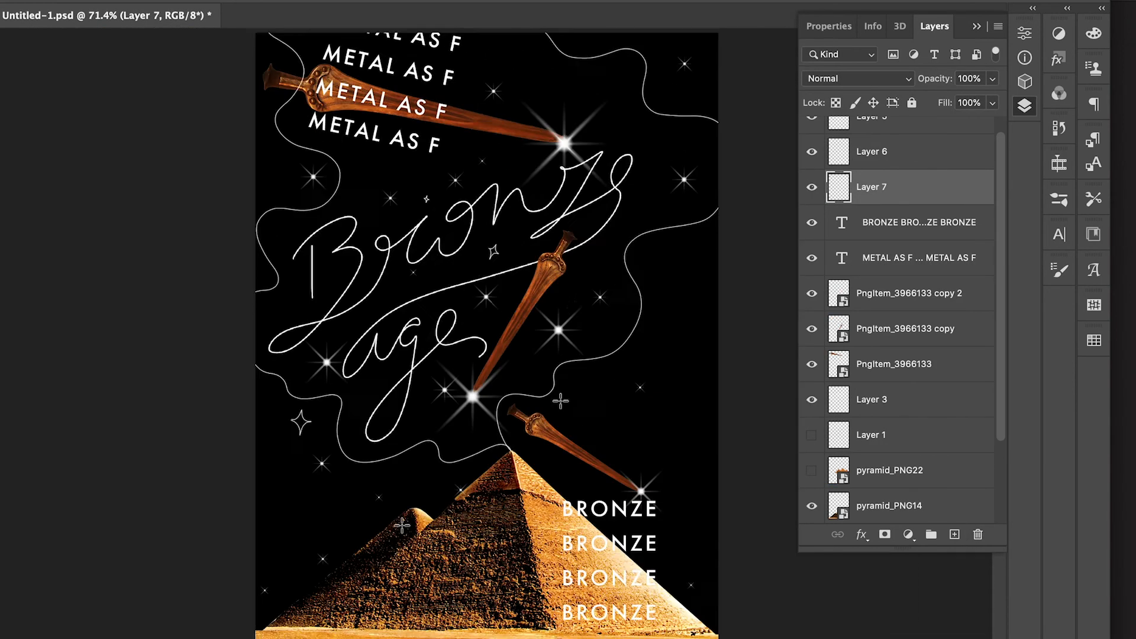
{"action": "left_click", "coordinate": [812, 153]}
{"action": "left_click", "coordinate": [812, 153]}
{"action": "scroll", "coordinate": [812, 165], "scroll_direction": "up", "scroll_amount": 1}
{"action": "scroll", "coordinate": [497, 343], "scroll_direction": "up", "scroll_amount": 3}
{"action": "scroll", "coordinate": [485, 355], "scroll_direction": "down", "scroll_amount": 4}
{"action": "scroll", "coordinate": [515, 252], "scroll_direction": "up", "scroll_amount": 3}
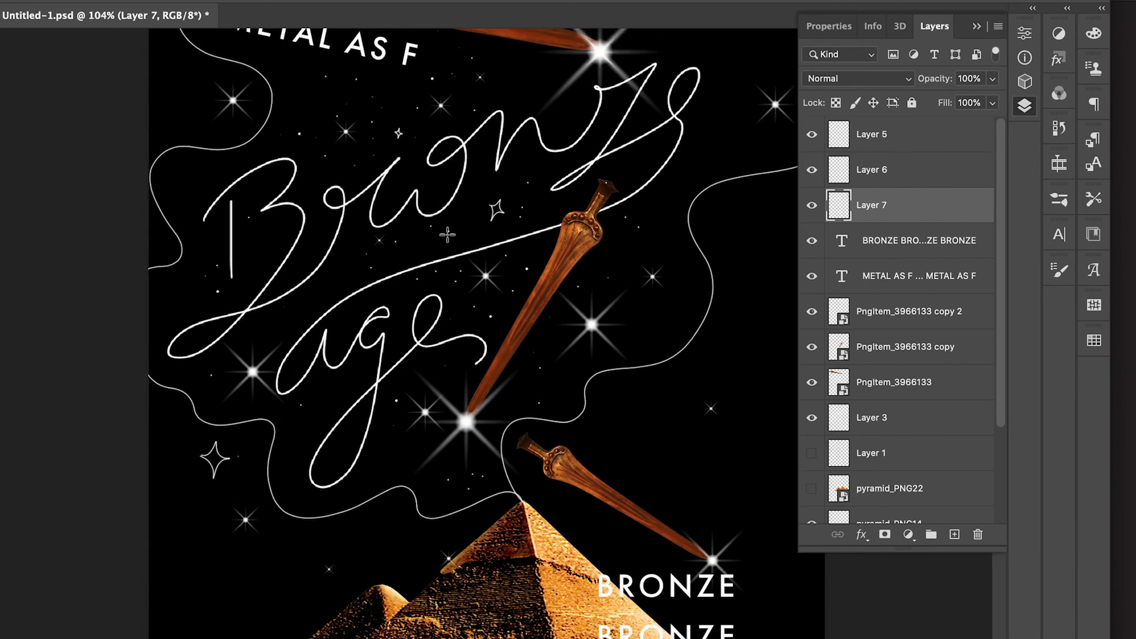
{"action": "scroll", "coordinate": [331, 432], "scroll_direction": "down", "scroll_amount": 4}
{"action": "scroll", "coordinate": [331, 431], "scroll_direction": "up", "scroll_amount": 2}
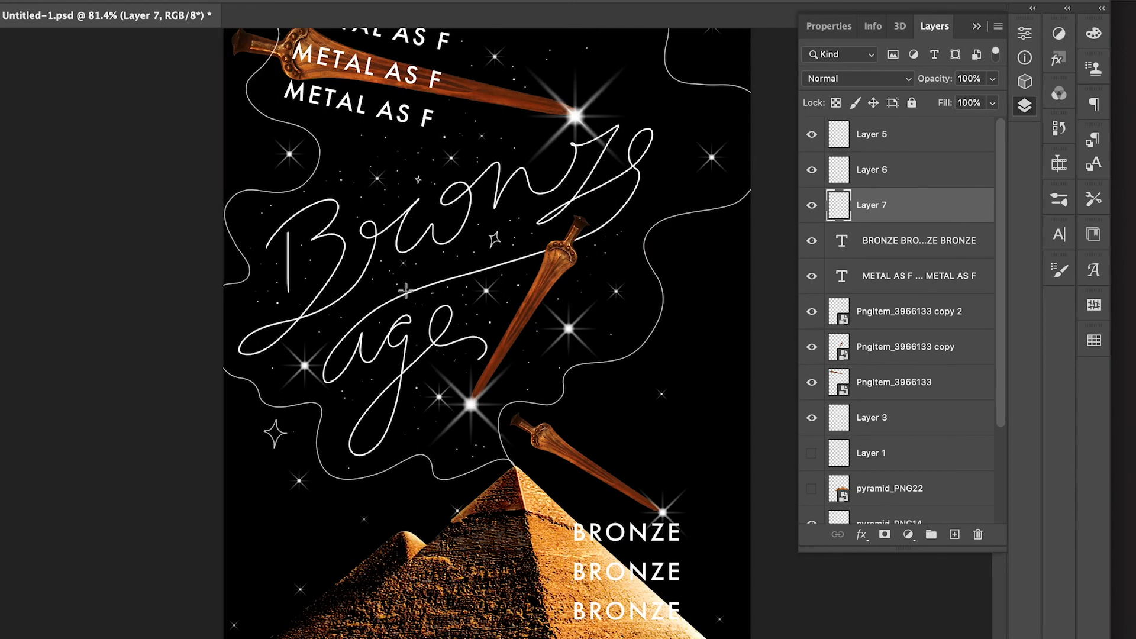
{"action": "scroll", "coordinate": [455, 325], "scroll_direction": "down", "scroll_amount": 2}
{"action": "scroll", "coordinate": [410, 353], "scroll_direction": "down", "scroll_amount": 1}
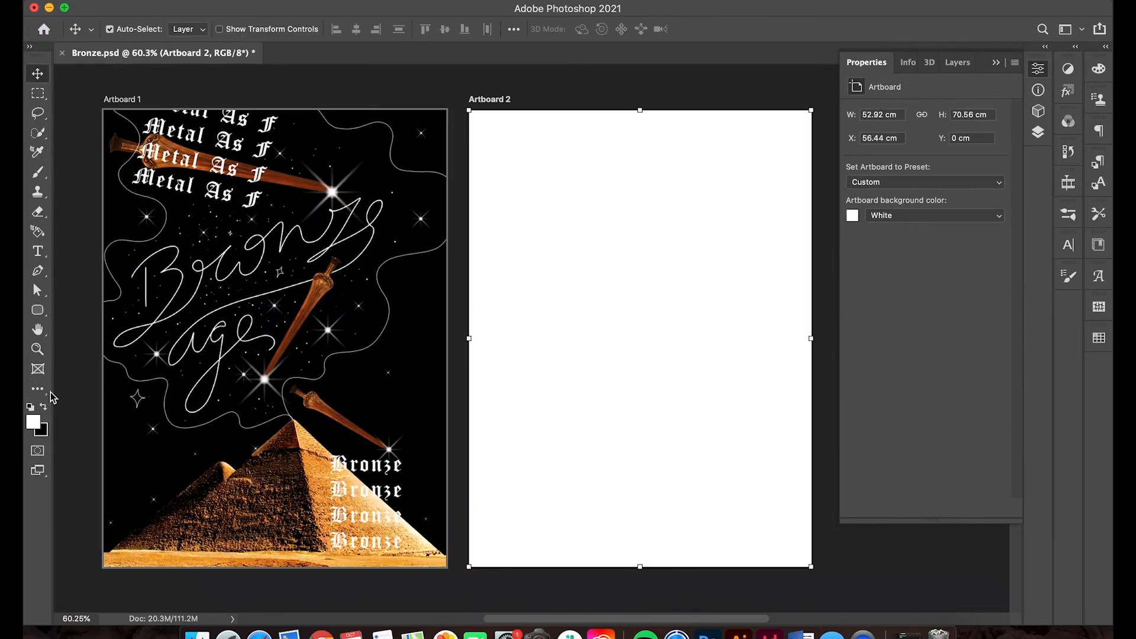
Step: On a new layer in Artboard 2, paint a large bronze swirl with a Dry, Heavy Load mixer brush
{"action": "left_click", "coordinate": [37, 172]}
{"action": "left_click", "coordinate": [107, 217]}
{"action": "left_click", "coordinate": [957, 62]}
{"action": "scroll", "coordinate": [931, 307], "scroll_direction": "down", "scroll_amount": 5}
{"action": "left_click", "coordinate": [931, 421]}
{"action": "scroll", "coordinate": [931, 307], "scroll_direction": "up", "scroll_amount": 10}
{"action": "left_click", "coordinate": [868, 244]}
{"action": "left_click", "coordinate": [899, 222]}
{"action": "left_click", "coordinate": [976, 507]}
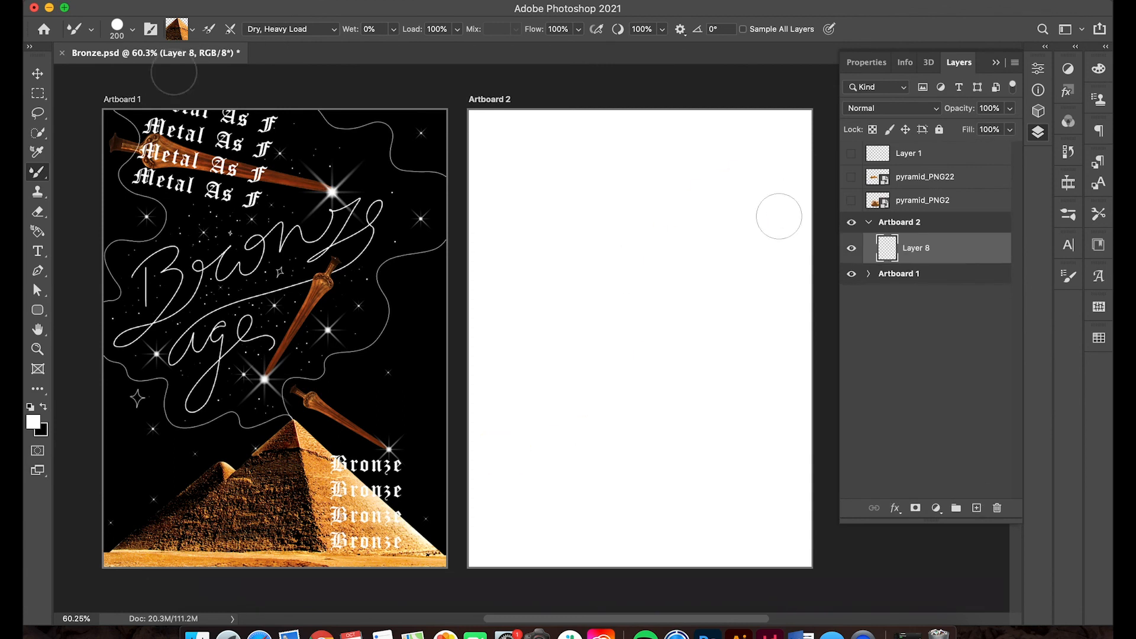
{"action": "left_click_drag", "start_coordinate": [787, 140], "coordinate": [473, 115]}
Step: Add a Curves adjustment to the swirl and reshape the RGB and Green channel curves
{"action": "left_click", "coordinate": [936, 509]}
{"action": "left_click", "coordinate": [958, 408]}
{"action": "mouse_move", "coordinate": [939, 207]}
{"action": "left_mouse_down"}
{"action": "mouse_move", "coordinate": [976, 189]}
{"action": "mouse_move", "coordinate": [941, 172]}
{"action": "left_mouse_up"}
{"action": "mouse_move", "coordinate": [911, 235]}
{"action": "left_mouse_down"}
{"action": "mouse_move", "coordinate": [962, 164]}
{"action": "mouse_move", "coordinate": [966, 184]}
{"action": "mouse_move", "coordinate": [914, 210]}
{"action": "left_mouse_up"}
{"action": "left_click", "coordinate": [951, 133]}
{"action": "left_click", "coordinate": [952, 144]}
{"action": "left_click", "coordinate": [950, 116]}
{"action": "left_click", "coordinate": [947, 141]}
{"action": "left_click_drag", "start_coordinate": [999, 170], "coordinate": [1013, 177]}
{"action": "left_click_drag", "start_coordinate": [947, 207], "coordinate": [976, 174]}
{"action": "left_click", "coordinate": [951, 116]}
{"action": "left_click", "coordinate": [946, 104]}
{"action": "mouse_move", "coordinate": [940, 216]}
{"action": "left_mouse_down"}
{"action": "mouse_move", "coordinate": [959, 226]}
{"action": "mouse_move", "coordinate": [983, 210]}
{"action": "left_mouse_up"}
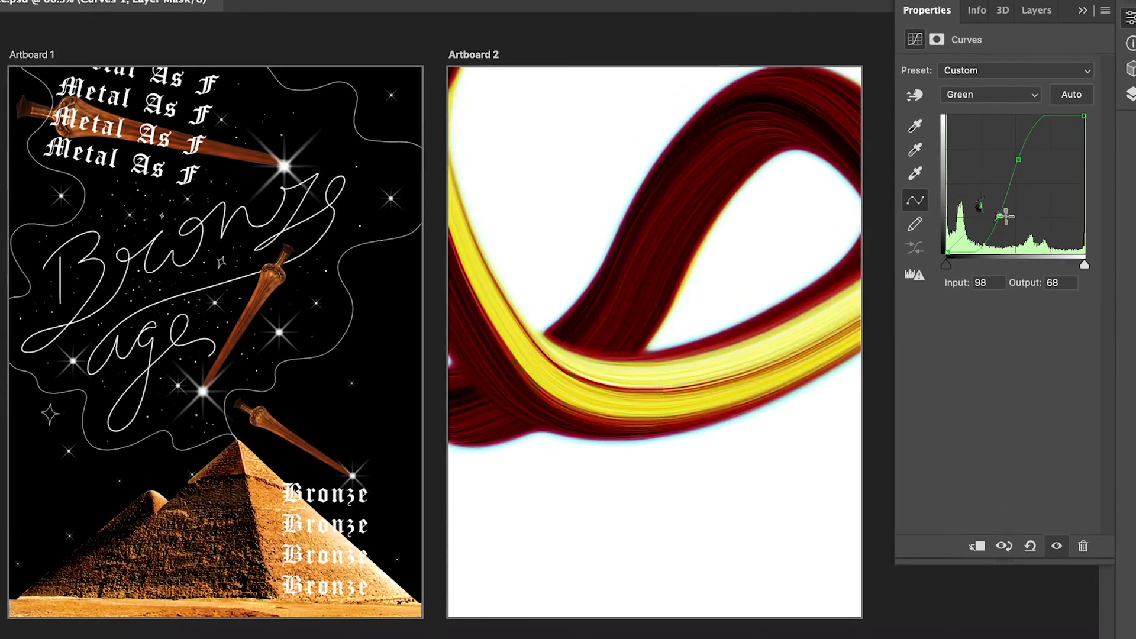
{"action": "left_click_drag", "start_coordinate": [1018, 159], "coordinate": [1034, 181]}
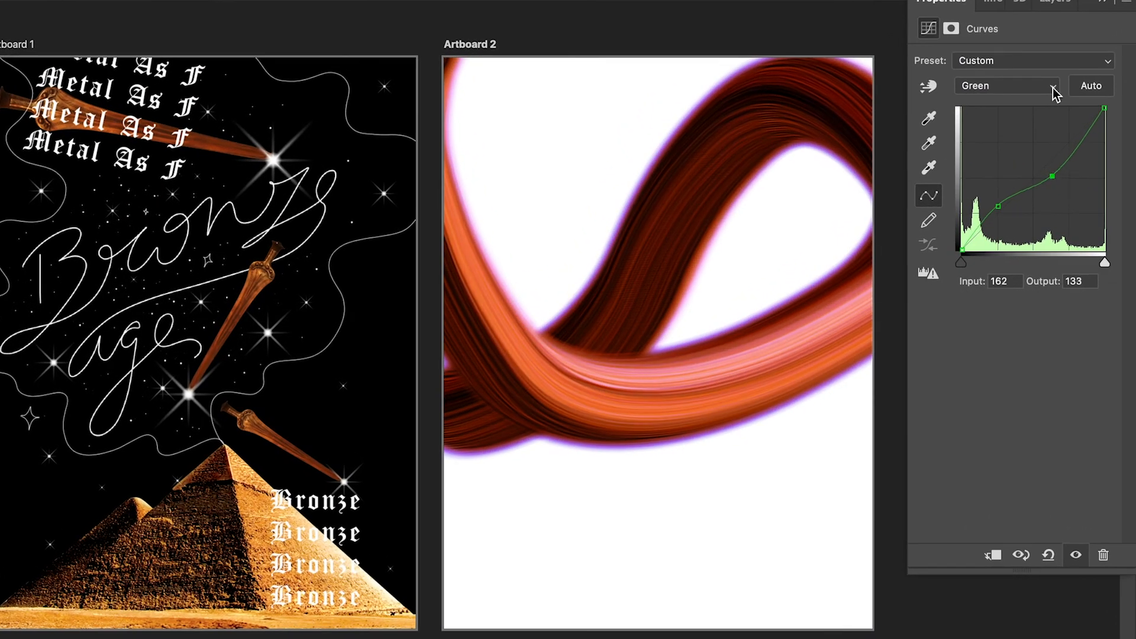
{"action": "left_click_drag", "start_coordinate": [993, 229], "coordinate": [998, 219]}
{"action": "left_click_drag", "start_coordinate": [1058, 144], "coordinate": [1057, 149]}
{"action": "left_click_drag", "start_coordinate": [999, 219], "coordinate": [995, 236]}
Step: Switch the Curves adjustment to the Blue channel and reshape its curve
{"action": "left_click", "coordinate": [1006, 85]}
{"action": "left_click", "coordinate": [994, 116]}
{"action": "left_click_drag", "start_coordinate": [1053, 176], "coordinate": [1063, 178]}
{"action": "key", "text": "alt+5"}
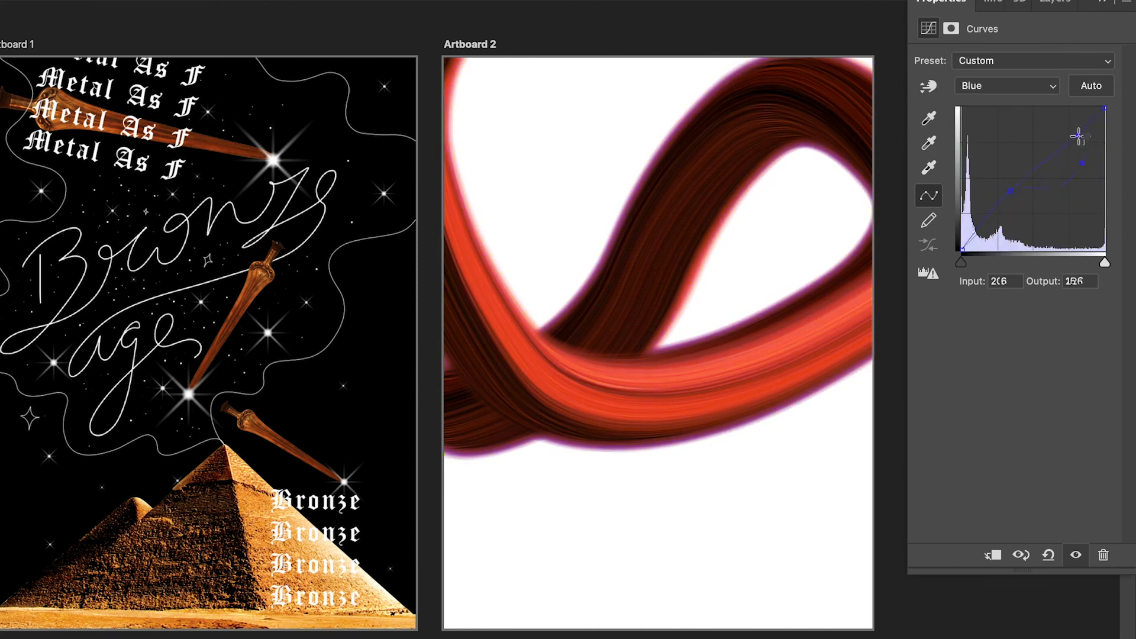
{"action": "left_click_drag", "start_coordinate": [635, 518], "coordinate": [698, 520]}
{"action": "left_click", "coordinate": [1055, 1]}
{"action": "key", "text": "super+z"}
{"action": "left_click", "coordinate": [1040, 268]}
{"action": "left_click_drag", "start_coordinate": [585, 438], "coordinate": [635, 539]}
{"action": "key", "text": "super+z"}
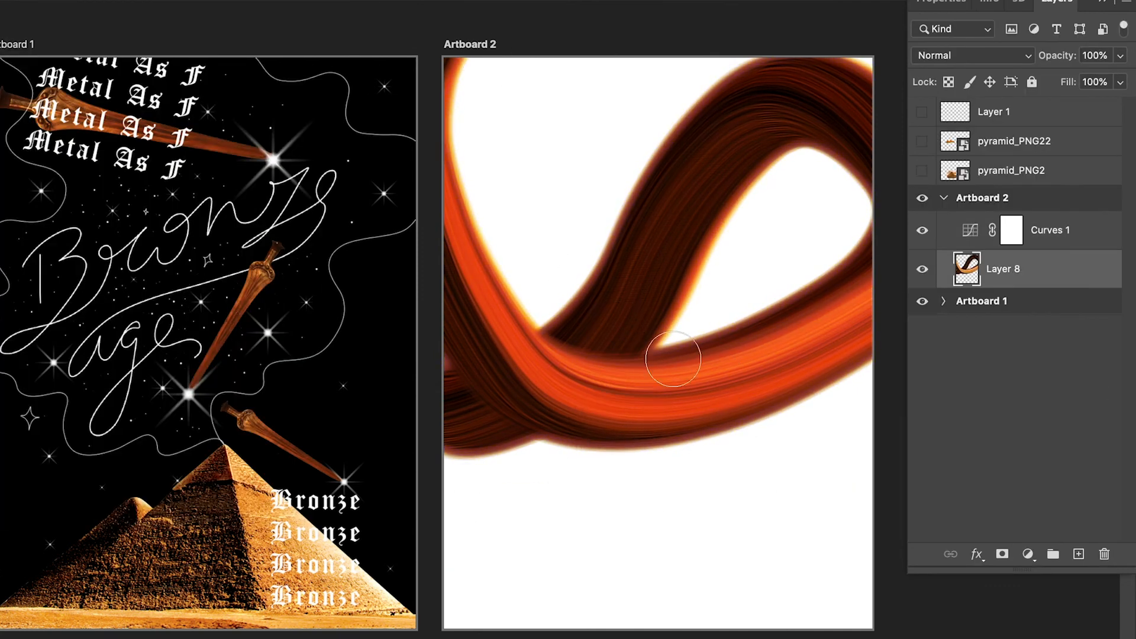
Step: Add the text BRONZE BABY below the swirl in Futura PT Medium, 60 pt, with 800 tracking
{"action": "key", "text": "t"}
{"action": "left_click_drag", "start_coordinate": [518, 500], "coordinate": [798, 555]}
{"action": "type", "text": "BRONZE BABY"}
{"action": "key", "text": "super+a"}
{"action": "key", "text": "super+t"}
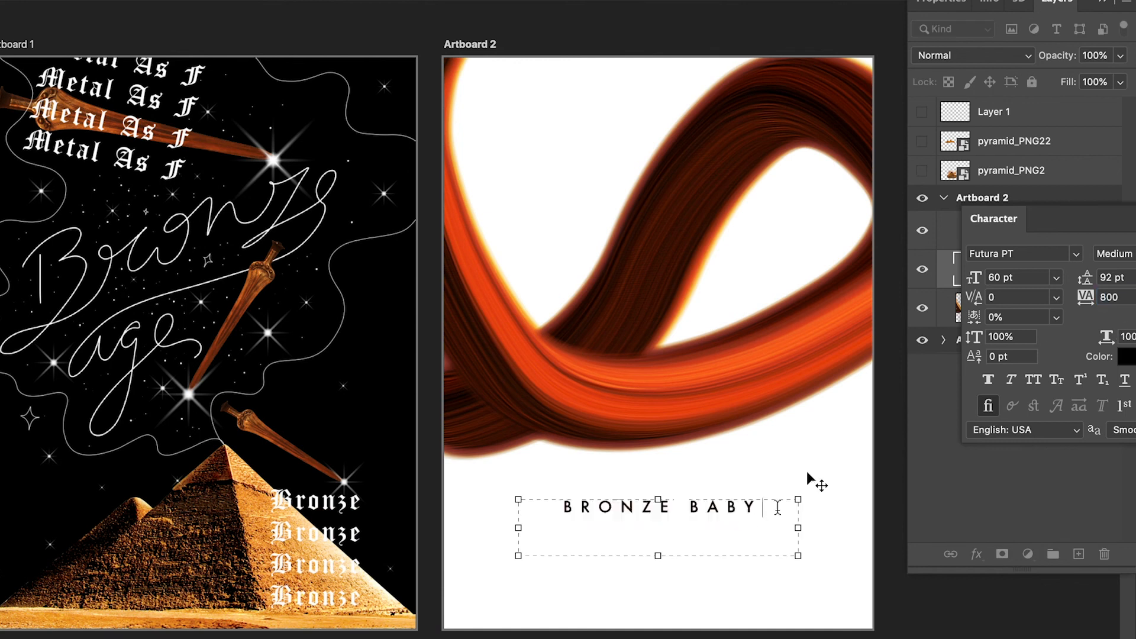
{"action": "scroll", "coordinate": [710, 571], "scroll_direction": "down", "scroll_amount": 1}
{"action": "key", "text": "super+t"}
{"action": "left_click", "coordinate": [1078, 554]}
{"action": "left_click", "coordinate": [1003, 346]}
{"action": "left_click", "coordinate": [542, 504]}
{"action": "left_click", "coordinate": [660, 565]}
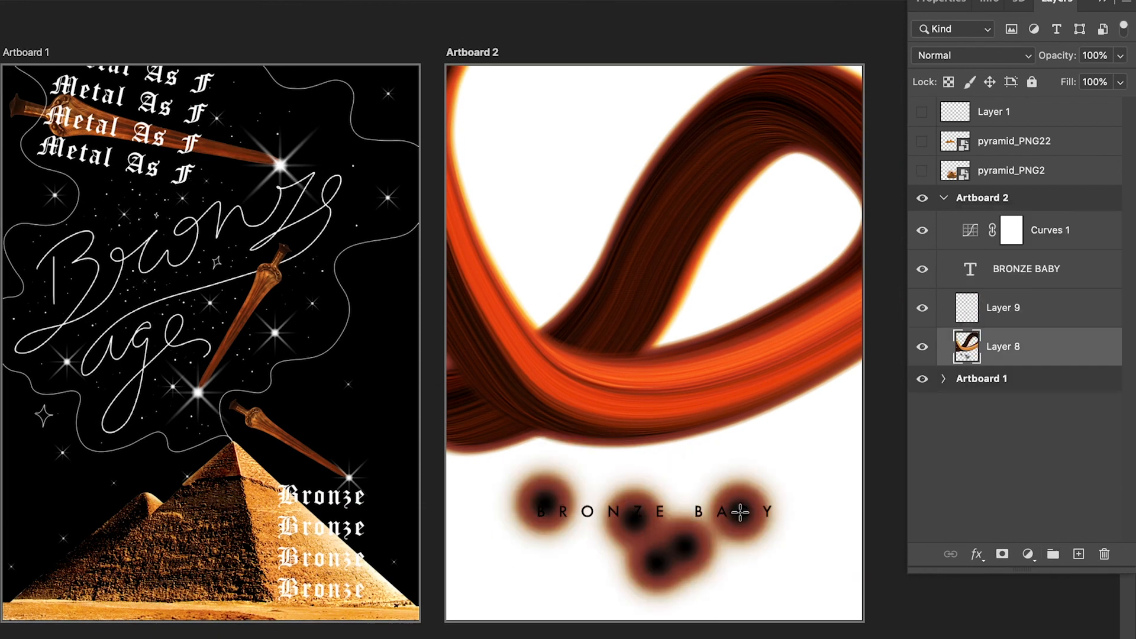
{"action": "left_click", "coordinate": [755, 505]}
{"action": "double_click", "coordinate": [970, 269]}
{"action": "key", "text": "Escape"}
{"action": "key", "text": "super+z"}
{"action": "key", "text": "super+z"}
{"action": "key", "text": "super+z"}
Step: Duplicate the BRONZE BABY text several times, offsetting each copy slightly downward, and set a copy's opacity to 10%
{"action": "left_click_drag", "start_coordinate": [654, 511], "coordinate": [654, 515], "text": "alt"}
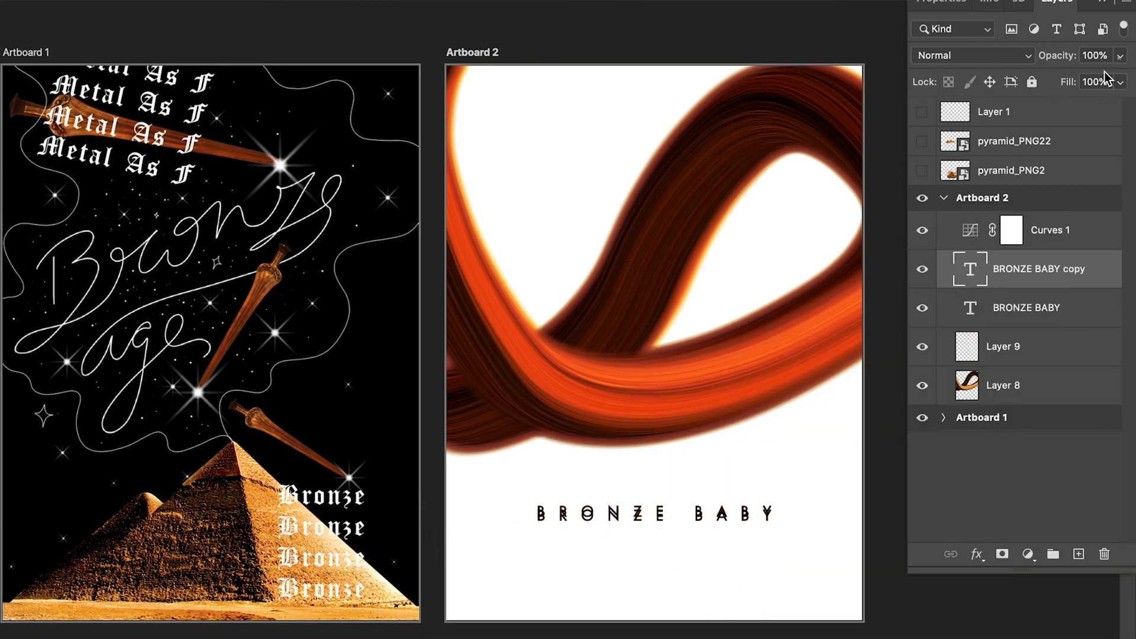
{"action": "left_click_drag", "start_coordinate": [1113, 79], "coordinate": [1090, 80]}
{"action": "left_click_drag", "start_coordinate": [656, 514], "coordinate": [722, 525], "text": "alt"}
{"action": "mouse_move", "coordinate": [722, 524]}
{"action": "left_mouse_down", "text": "alt"}
{"action": "mouse_move", "coordinate": [723, 543]}
{"action": "mouse_move", "coordinate": [722, 532]}
{"action": "left_mouse_up", "text": "alt"}
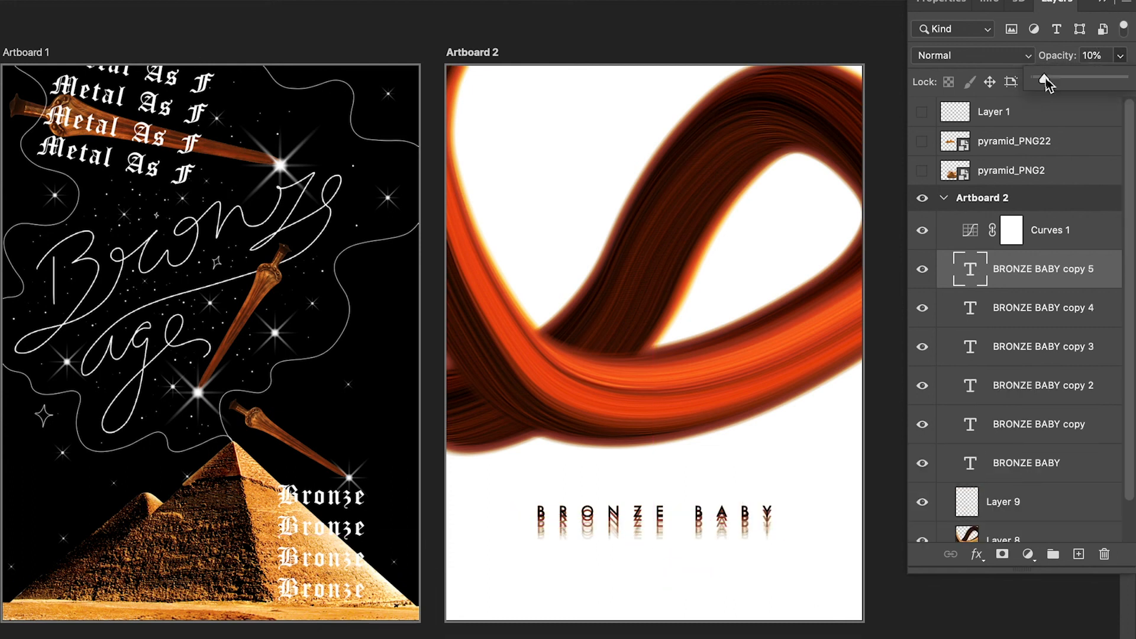
{"action": "left_click", "coordinate": [1121, 55]}
Step: Add a new layer beneath the swirl on Artboard 2 and fill it with black as a background
{"action": "scroll", "coordinate": [528, 343], "scroll_direction": "down", "scroll_amount": 1}
{"action": "left_click", "coordinate": [922, 270]}
{"action": "left_click", "coordinate": [922, 271]}
{"action": "scroll", "coordinate": [717, 535], "scroll_direction": "down", "scroll_amount": 2}
{"action": "left_click", "coordinate": [1003, 537]}
{"action": "left_click", "coordinate": [1078, 554]}
{"action": "left_click_drag", "start_coordinate": [1024, 498], "coordinate": [1023, 537]}
{"action": "key", "text": "shift+F5"}
{"action": "left_click", "coordinate": [1005, 77]}
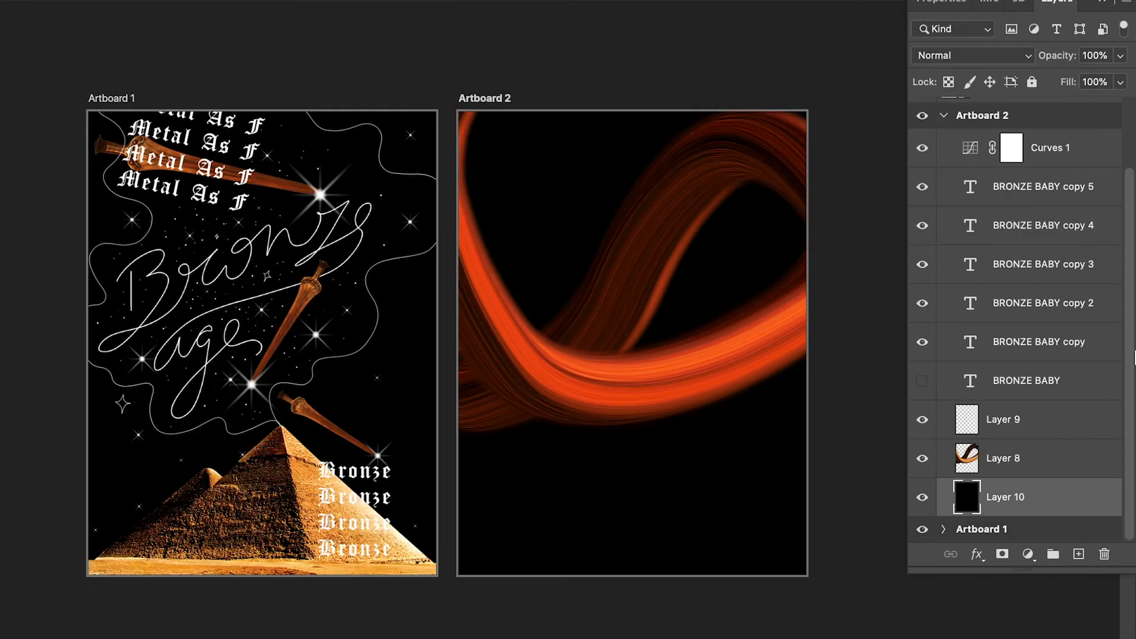
Step: Recolor the BRONZE BABY text layers to white and hide one of the copies
{"action": "double_click", "coordinate": [970, 365]}
{"action": "left_click", "coordinate": [680, 358]}
{"action": "key", "text": "Return"}
{"action": "double_click", "coordinate": [971, 405]}
{"action": "left_click", "coordinate": [709, 492]}
{"action": "double_click", "coordinate": [970, 327]}
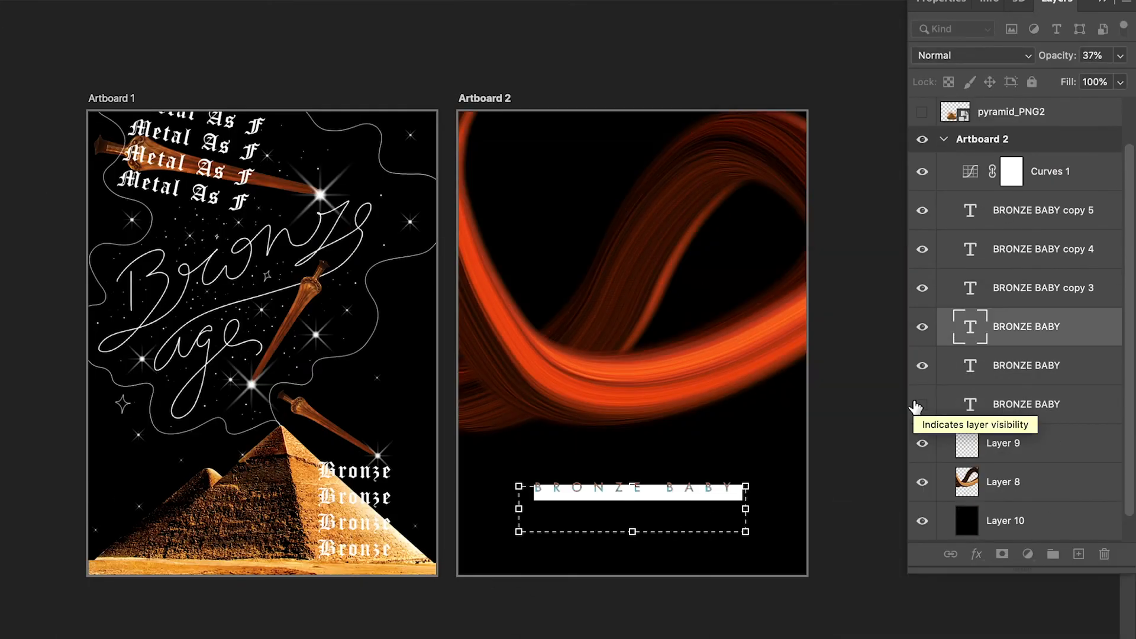
{"action": "left_click", "coordinate": [717, 484]}
{"action": "left_click", "coordinate": [1027, 405]}
{"action": "left_click", "coordinate": [921, 521]}
{"action": "left_click", "coordinate": [922, 521]}
{"action": "left_click", "coordinate": [922, 365]}
{"action": "scroll", "coordinate": [517, 348], "scroll_direction": "up", "scroll_amount": 3}
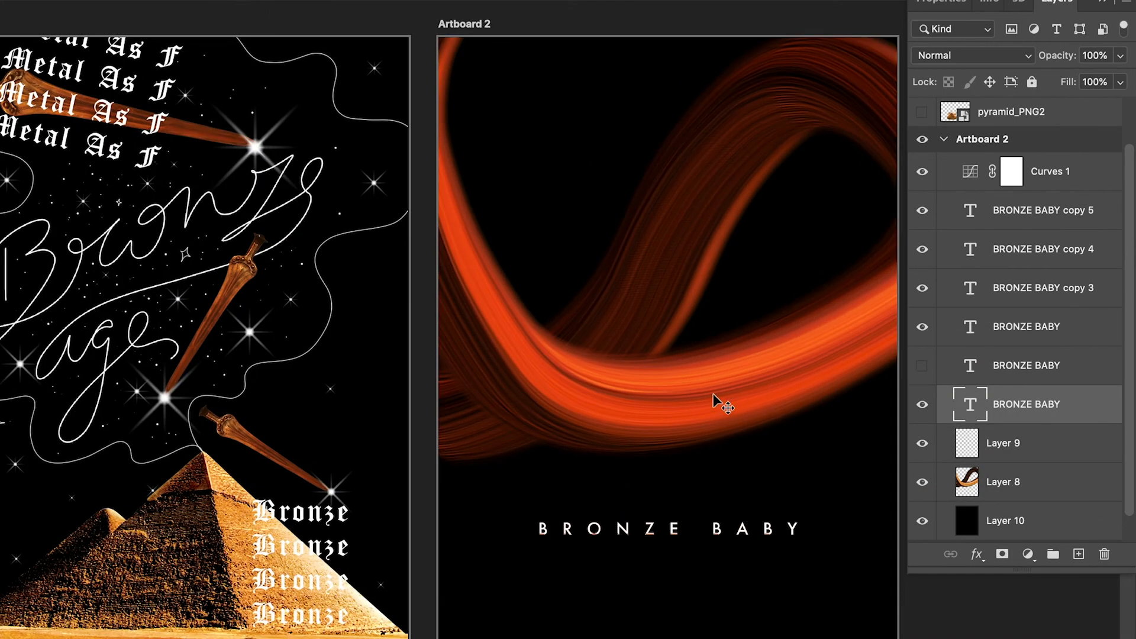
Step: On new layers, stamp sparkle stars around the swirl and the text with a star brush
{"action": "left_click", "coordinate": [1019, 438]}
{"action": "left_click", "coordinate": [1079, 554]}
{"action": "right_click", "coordinate": [53, 192]}
{"action": "scroll", "coordinate": [251, 477], "scroll_direction": "down", "scroll_amount": 10}
{"action": "left_click", "coordinate": [165, 468]}
{"action": "left_click", "coordinate": [518, 496]}
{"action": "left_click", "coordinate": [799, 580]}
{"action": "left_click", "coordinate": [1050, 171]}
{"action": "left_click", "coordinate": [1079, 554]}
{"action": "left_click", "coordinate": [547, 226]}
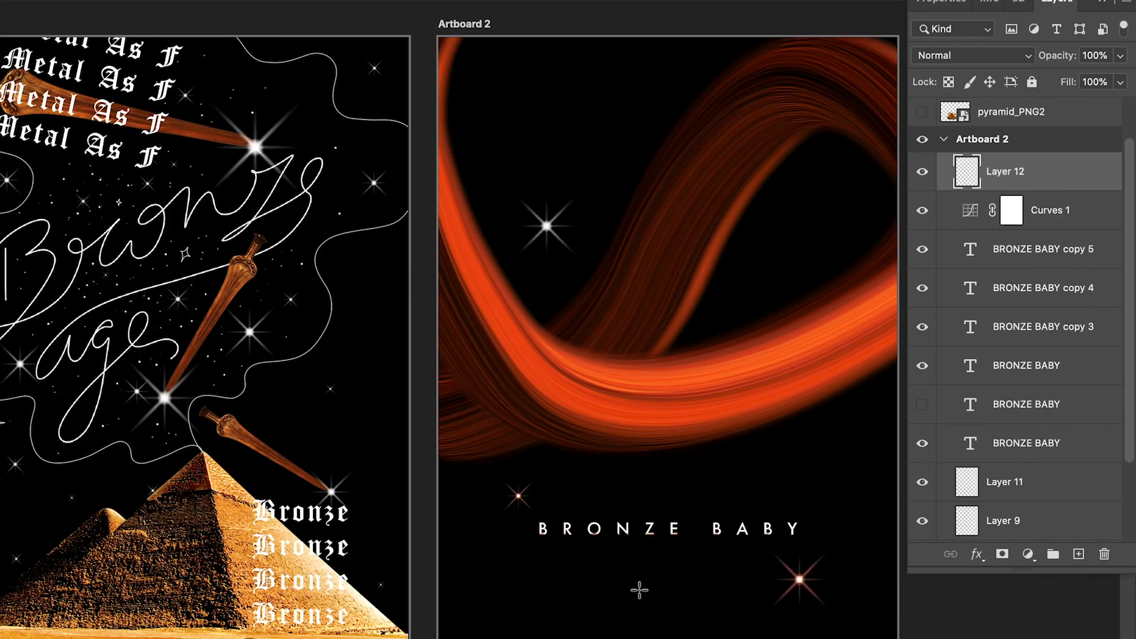
{"action": "left_click", "coordinate": [1004, 482]}
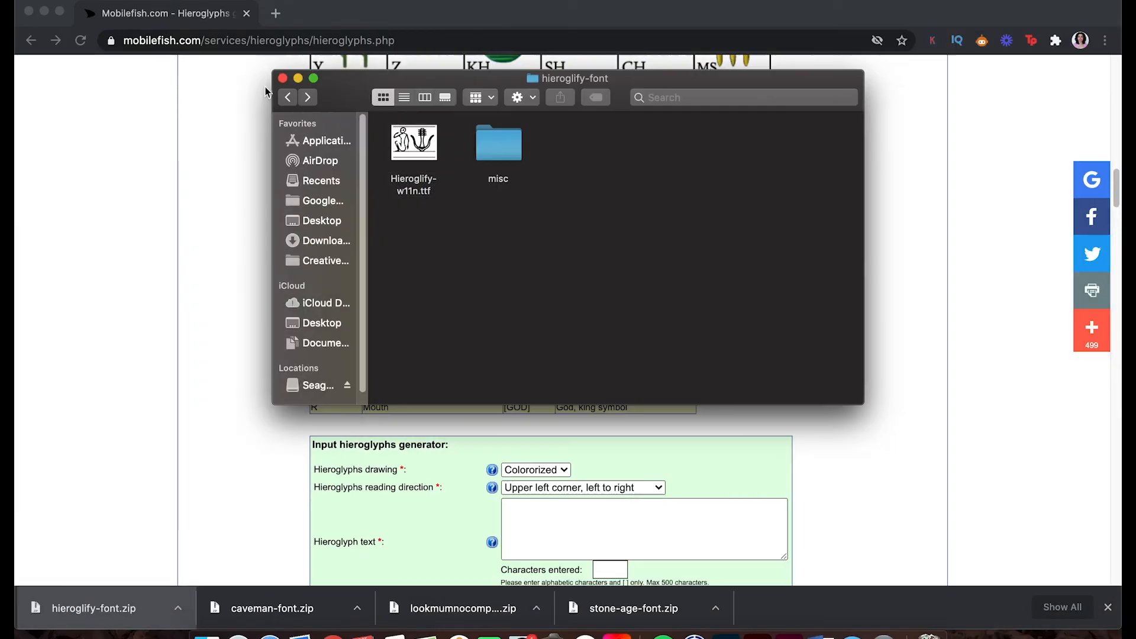
{"action": "double_click", "coordinate": [498, 142]}
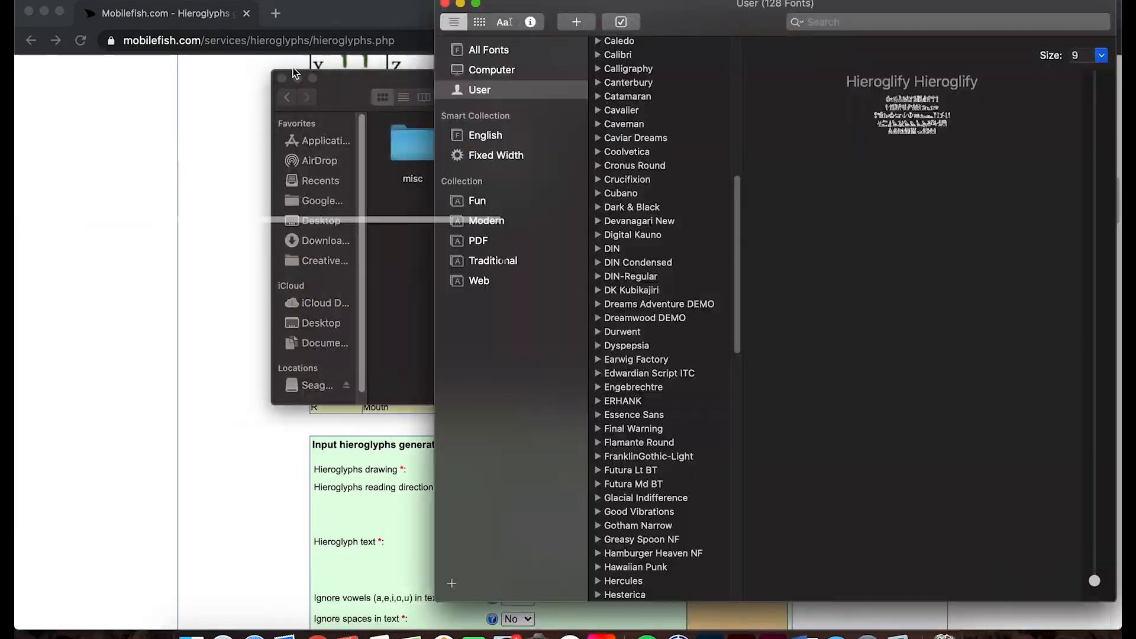
{"action": "left_click", "coordinate": [981, 268]}
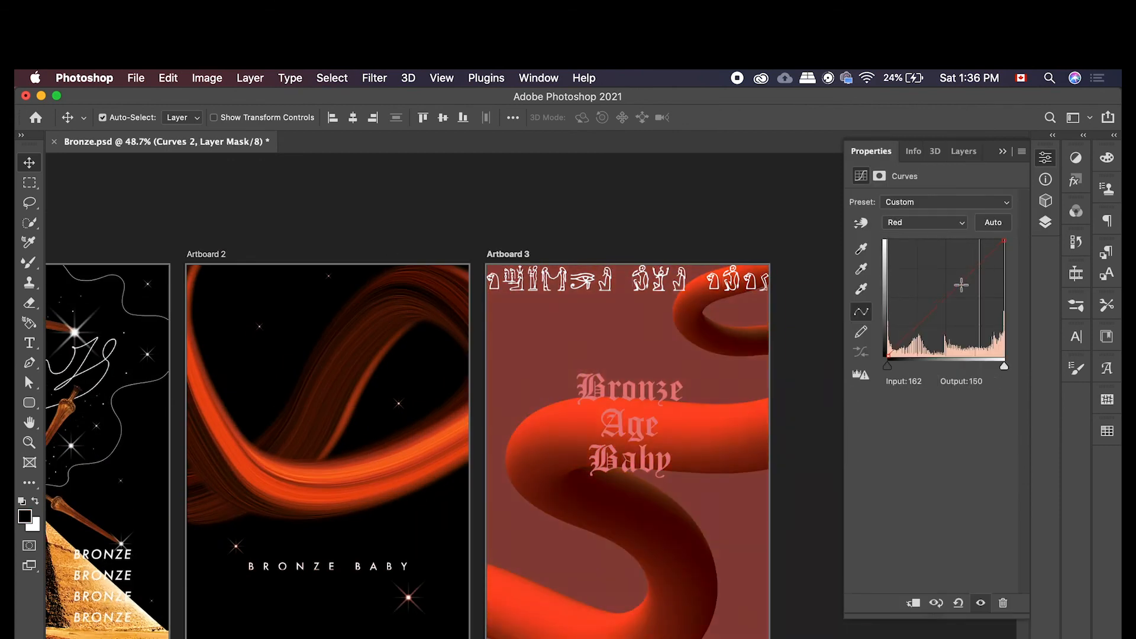
Step: Rearrange and adjust the layers on Artboard 3, adding a Curves adjustment and a new paint layer
{"action": "mouse_move", "coordinate": [959, 284]}
{"action": "left_mouse_down"}
{"action": "mouse_move", "coordinate": [963, 266]}
{"action": "mouse_move", "coordinate": [960, 279]}
{"action": "left_mouse_up"}
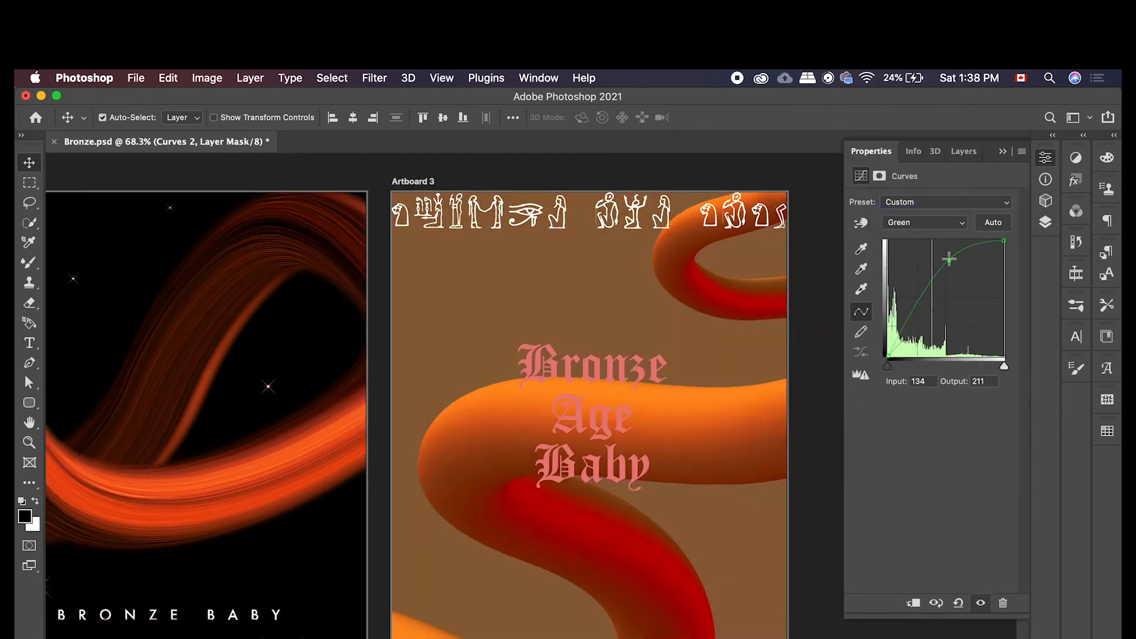
{"action": "left_click_drag", "start_coordinate": [946, 256], "coordinate": [1003, 243]}
{"action": "left_click", "coordinate": [926, 223]}
{"action": "left_click", "coordinate": [940, 199]}
{"action": "left_click_drag", "start_coordinate": [922, 325], "coordinate": [921, 337]}
{"action": "left_click", "coordinate": [946, 222]}
{"action": "left_click", "coordinate": [905, 235]}
{"action": "mouse_move", "coordinate": [914, 250]}
{"action": "left_mouse_down"}
{"action": "mouse_move", "coordinate": [913, 284]}
{"action": "mouse_move", "coordinate": [912, 252]}
{"action": "left_mouse_up"}
{"action": "mouse_move", "coordinate": [1004, 241]}
{"action": "left_mouse_down"}
{"action": "mouse_move", "coordinate": [1005, 288]}
{"action": "mouse_move", "coordinate": [1004, 258]}
{"action": "left_mouse_up"}
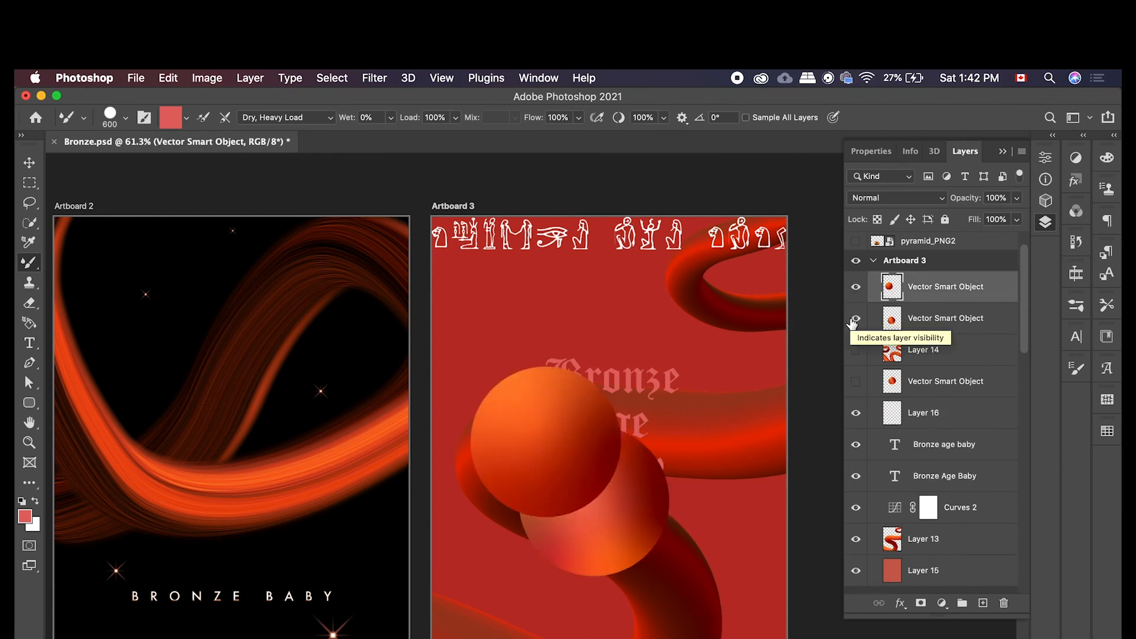
Step: Zoom out to review all three artboards side by side, toggling the sword layer's visibility
{"action": "left_click", "coordinate": [856, 317]}
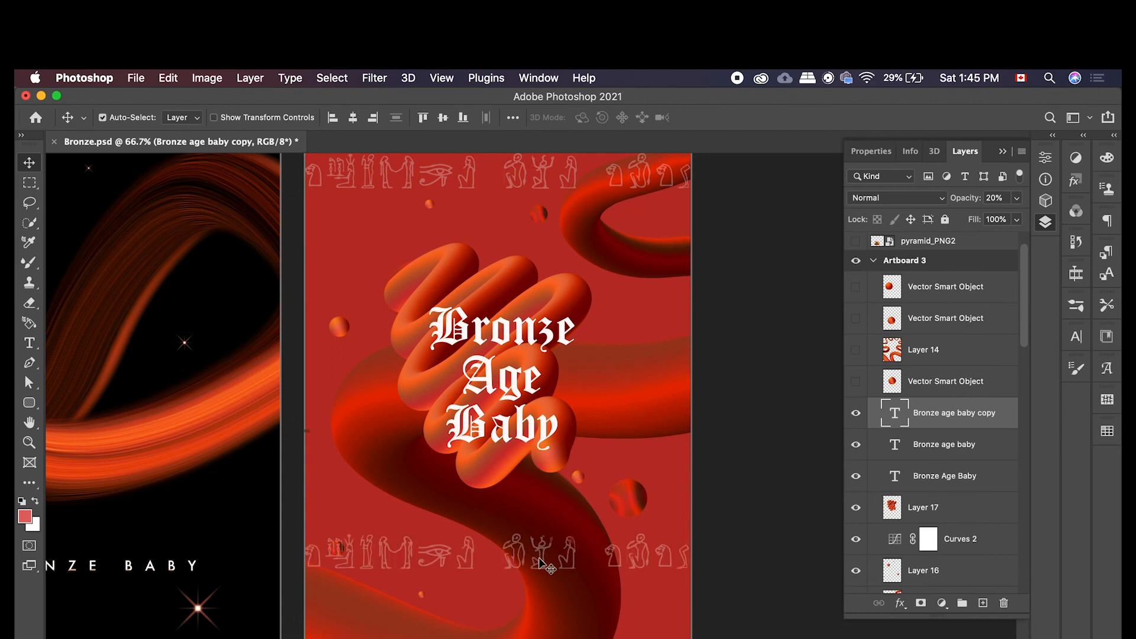
{"action": "left_click", "coordinate": [897, 507]}
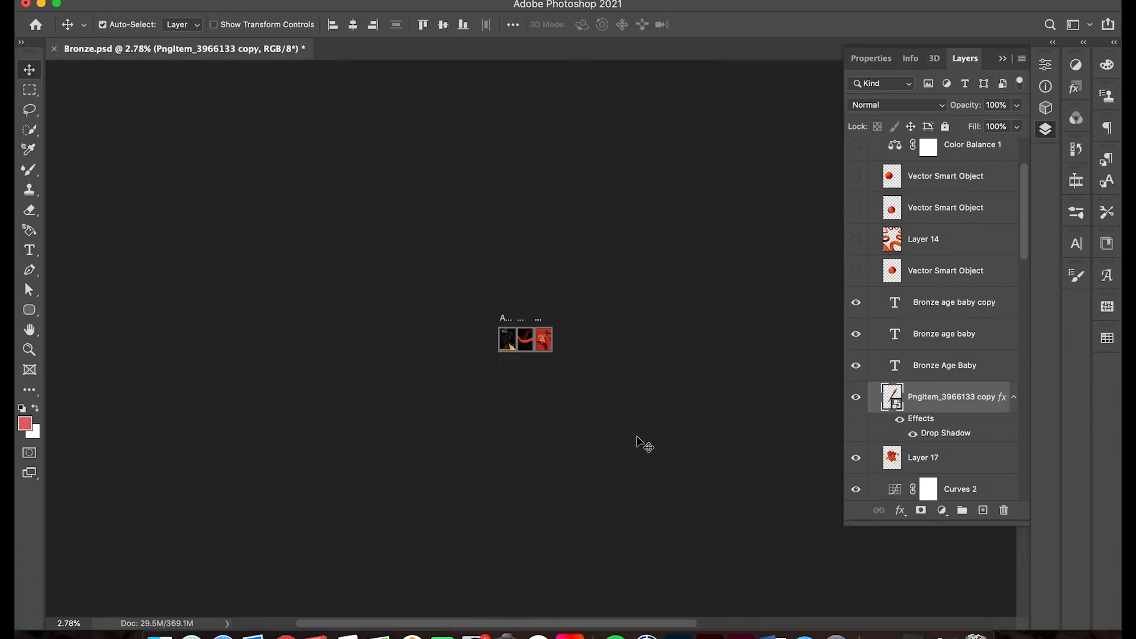
{"action": "scroll", "coordinate": [717, 479], "scroll_direction": "up", "scroll_amount": 5}
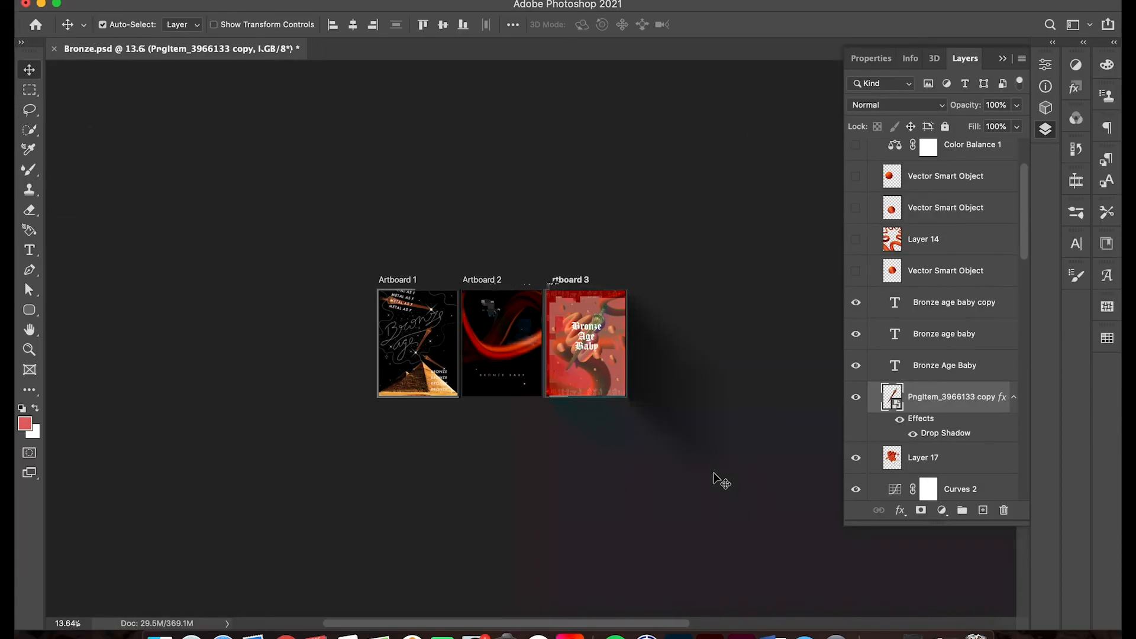
{"action": "scroll", "coordinate": [719, 480], "scroll_direction": "up", "scroll_amount": 6}
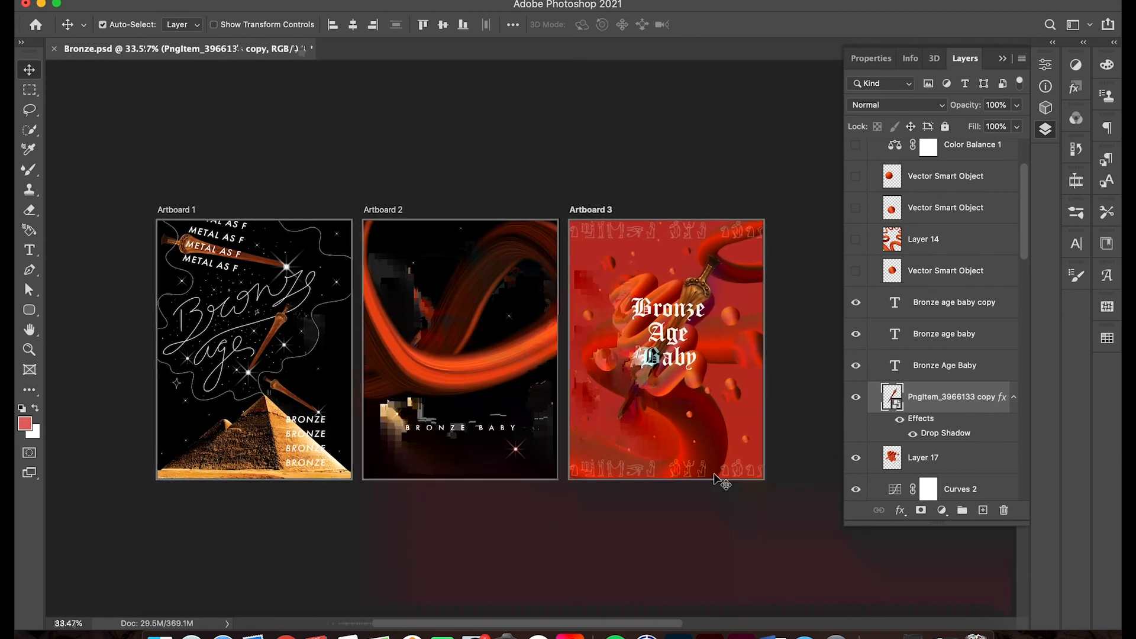
{"action": "scroll", "coordinate": [785, 535], "scroll_direction": "up", "scroll_amount": 1}
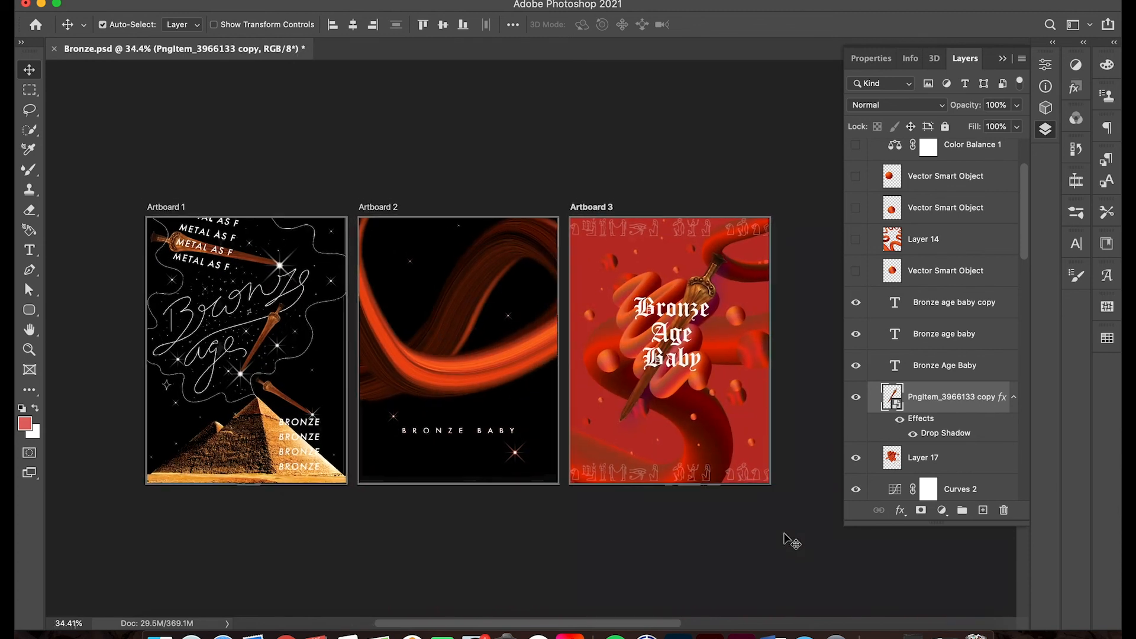
{"action": "scroll", "coordinate": [784, 534], "scroll_direction": "up", "scroll_amount": 1}
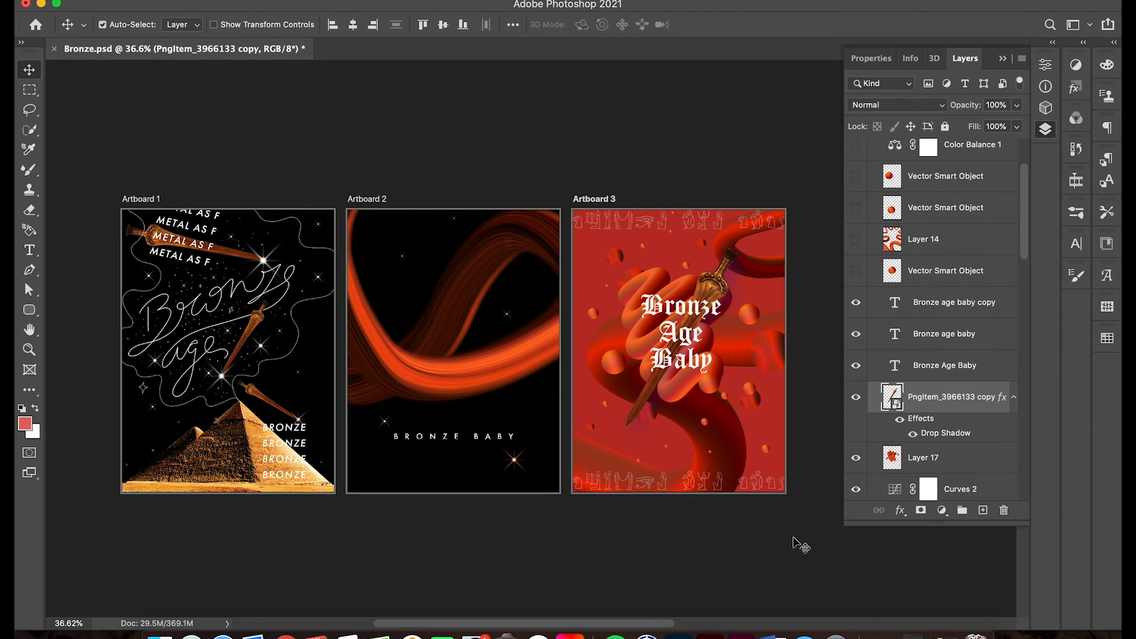
{"action": "scroll", "coordinate": [707, 556], "scroll_direction": "up", "scroll_amount": 3}
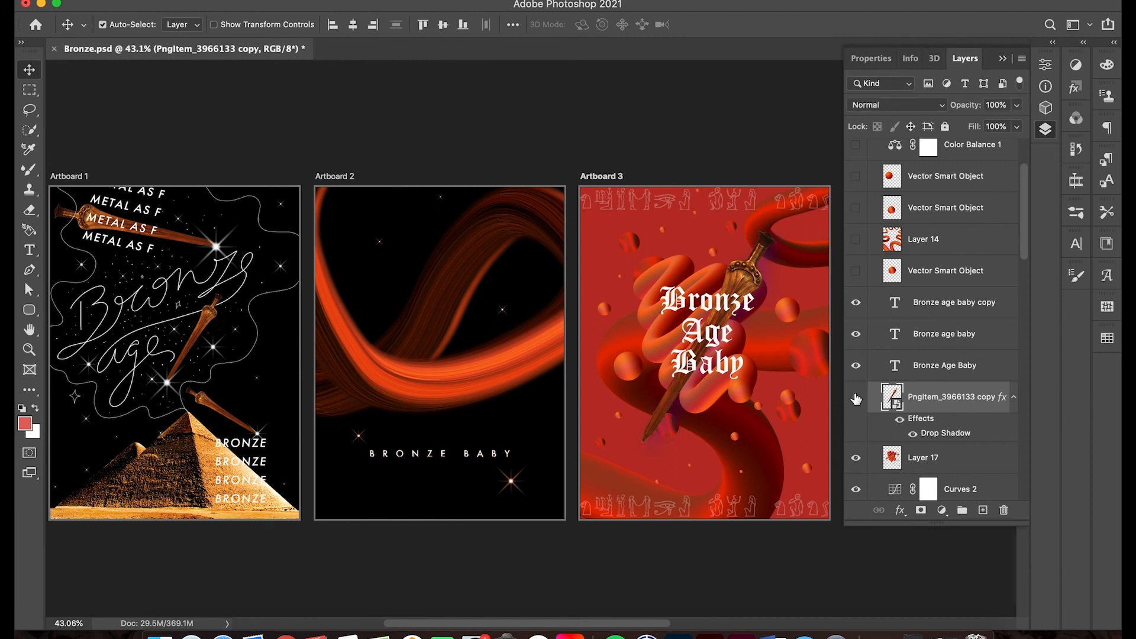
{"action": "left_click", "coordinate": [1002, 59]}
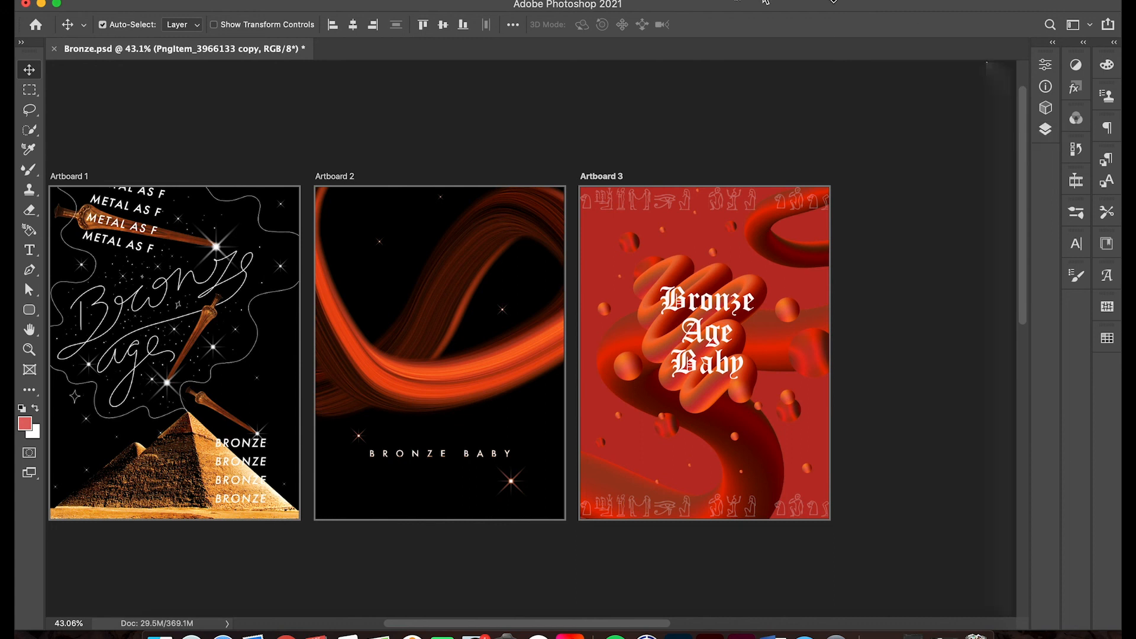
{"action": "left_click", "coordinate": [1044, 132]}
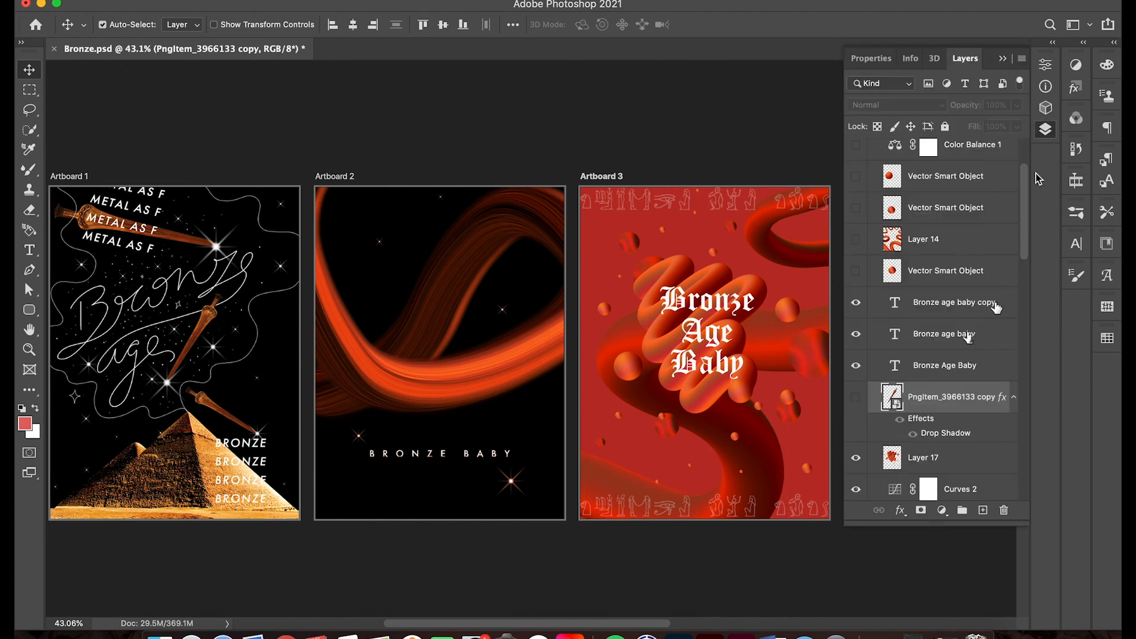
{"action": "left_click", "coordinate": [1002, 59]}
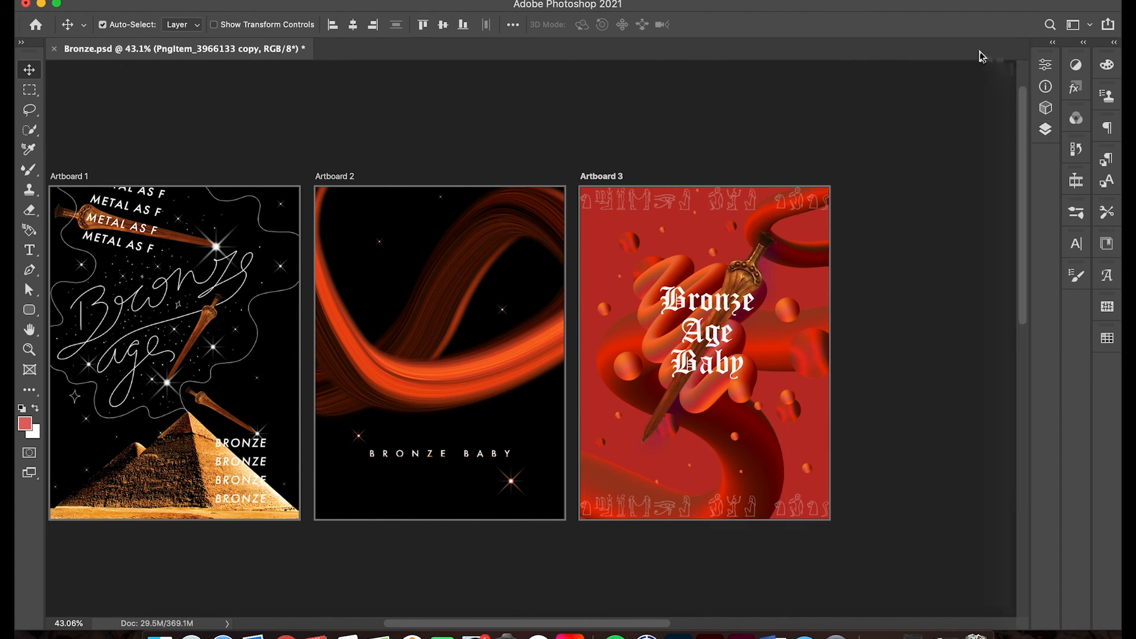